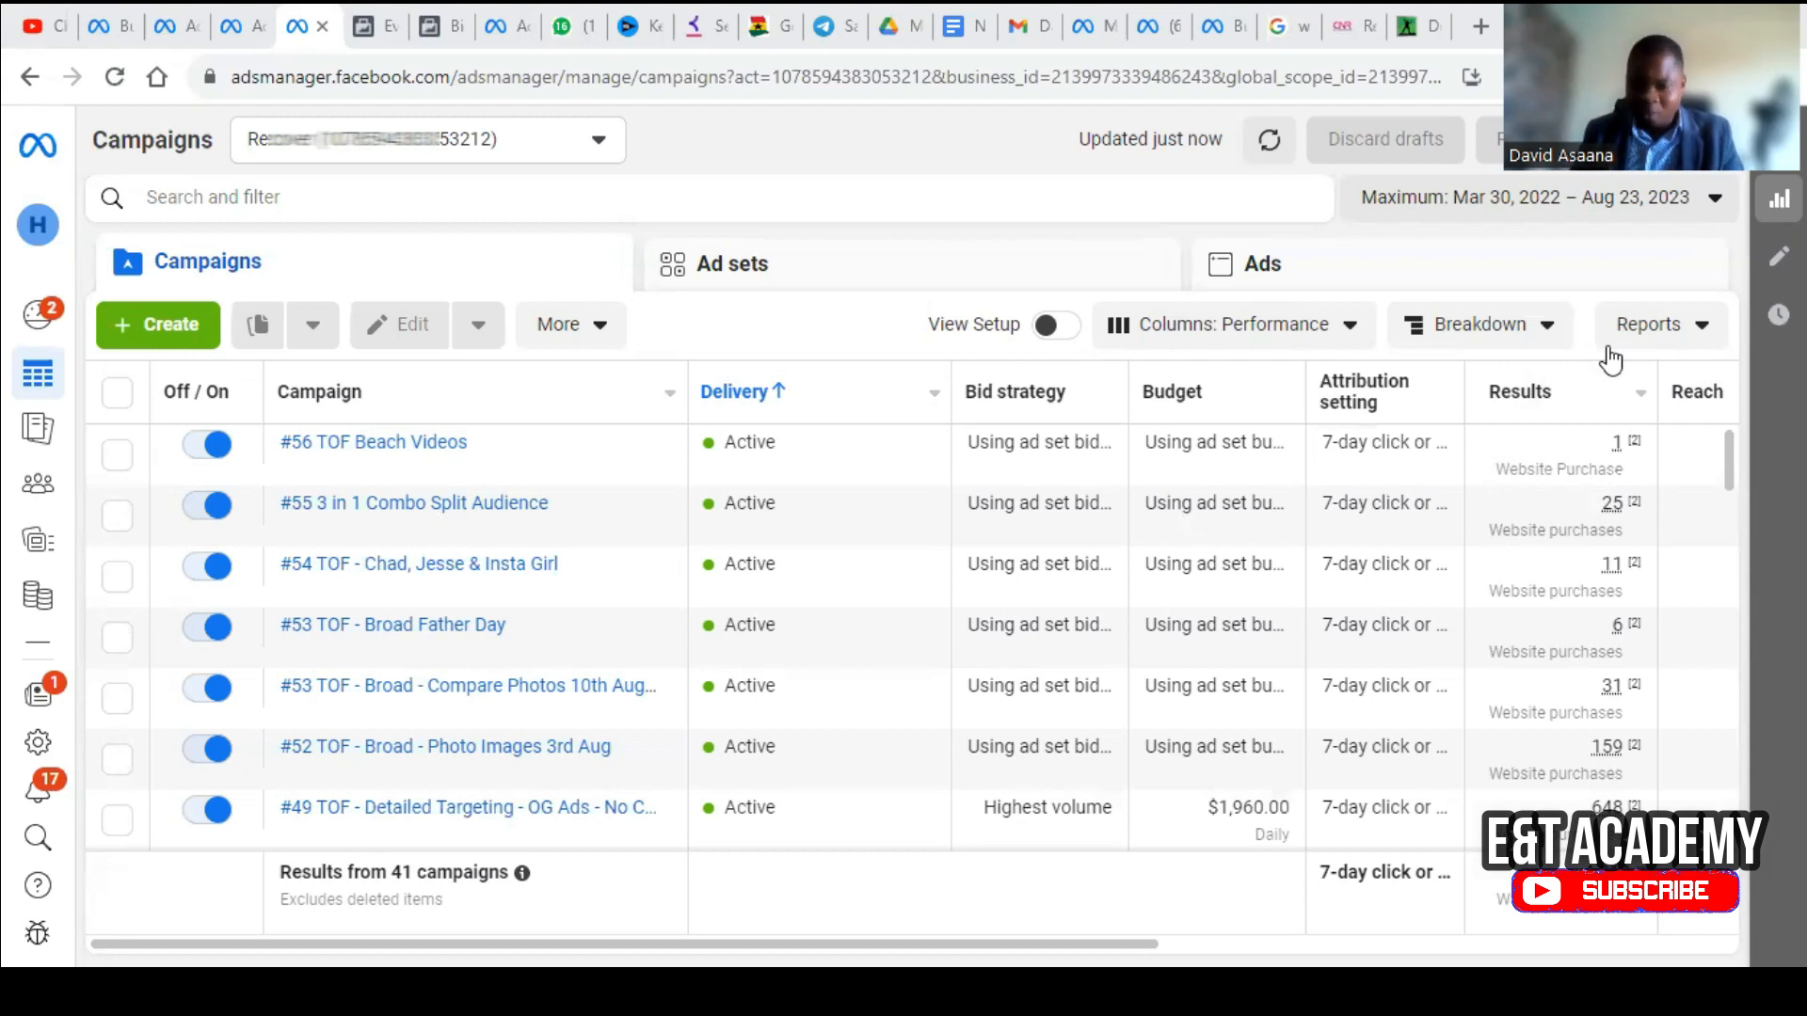
Step: Switch to the ad account containing the Speak to Earn campaign and create a new campaign with the Leads objective
mouse_move(1595, 779)
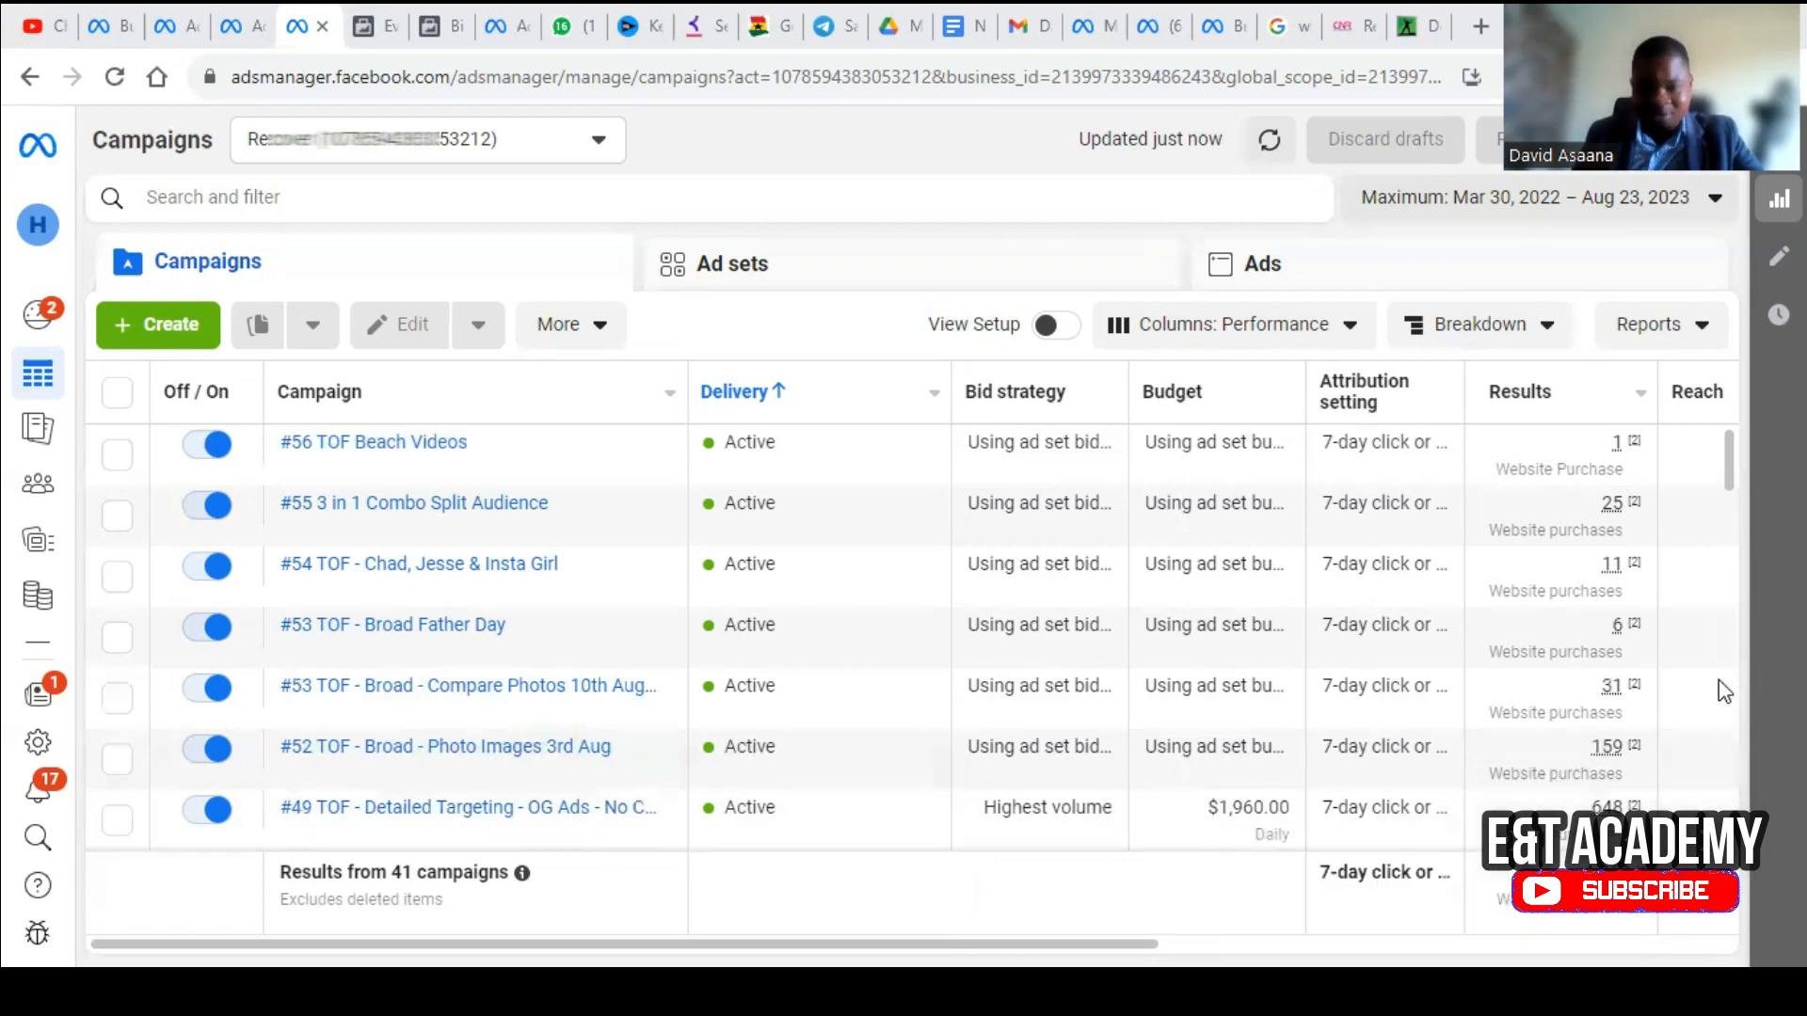
mouse_move(1609, 810)
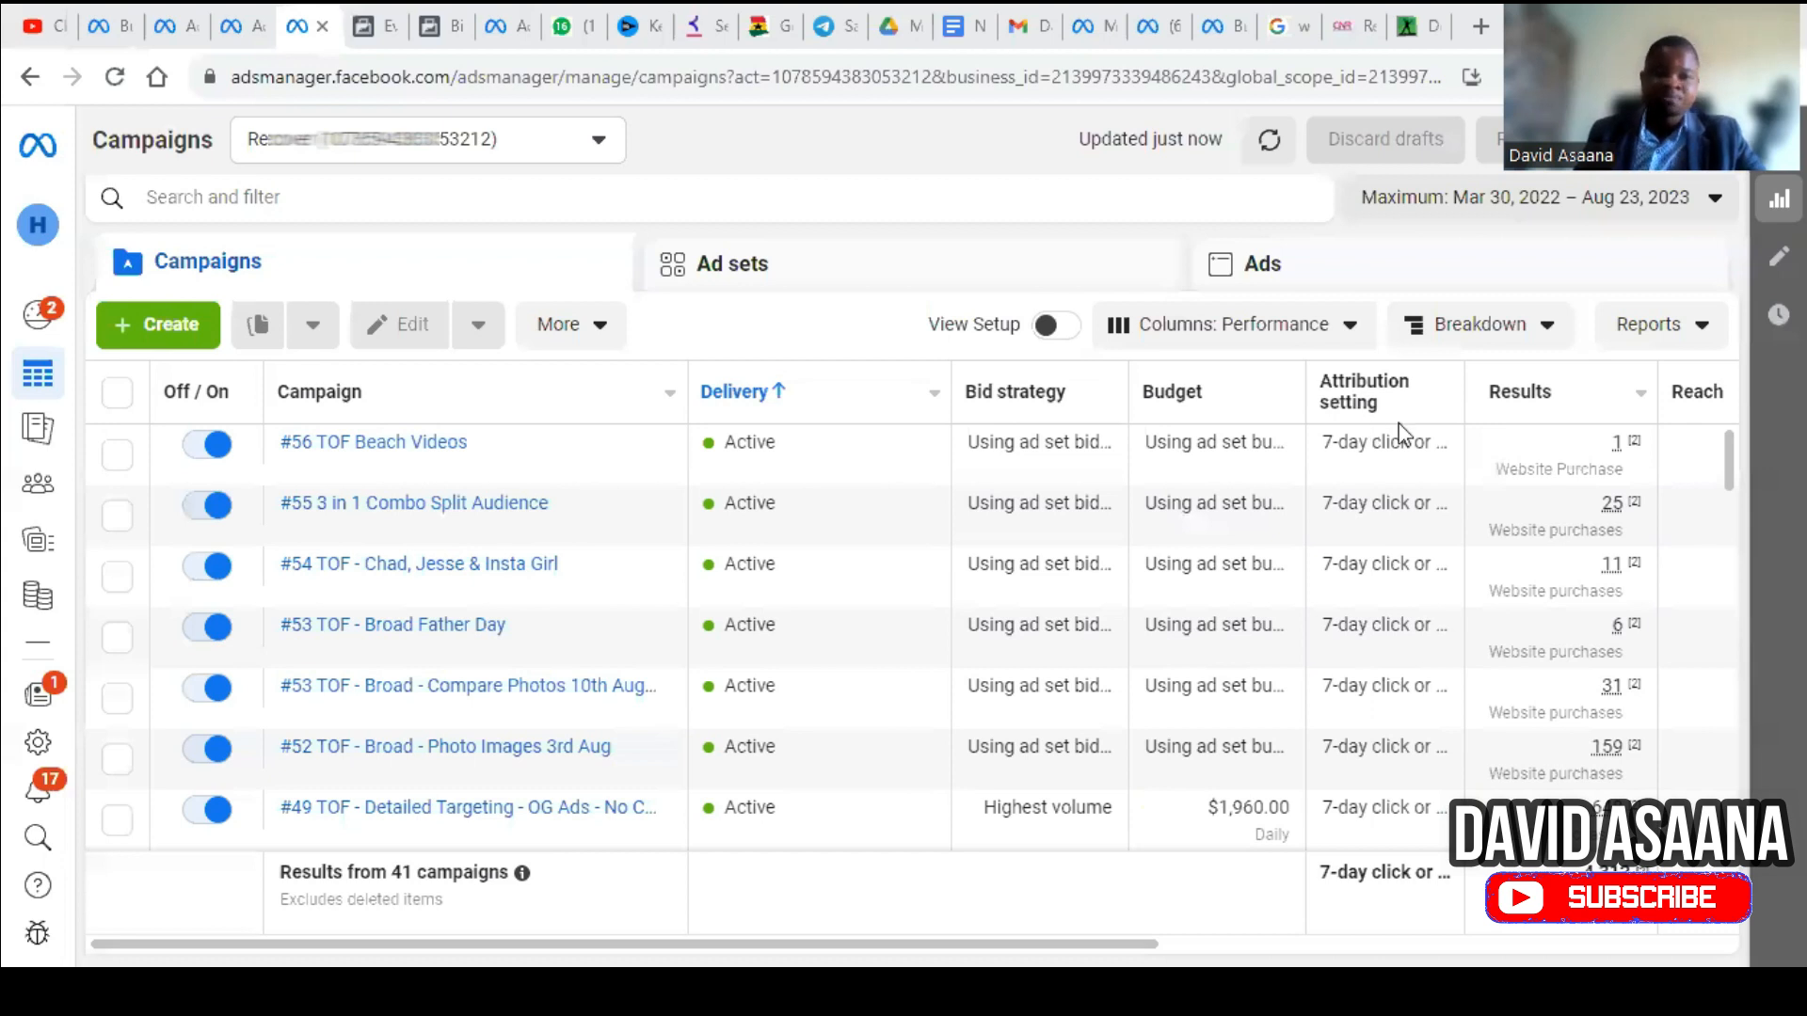
click(241, 8)
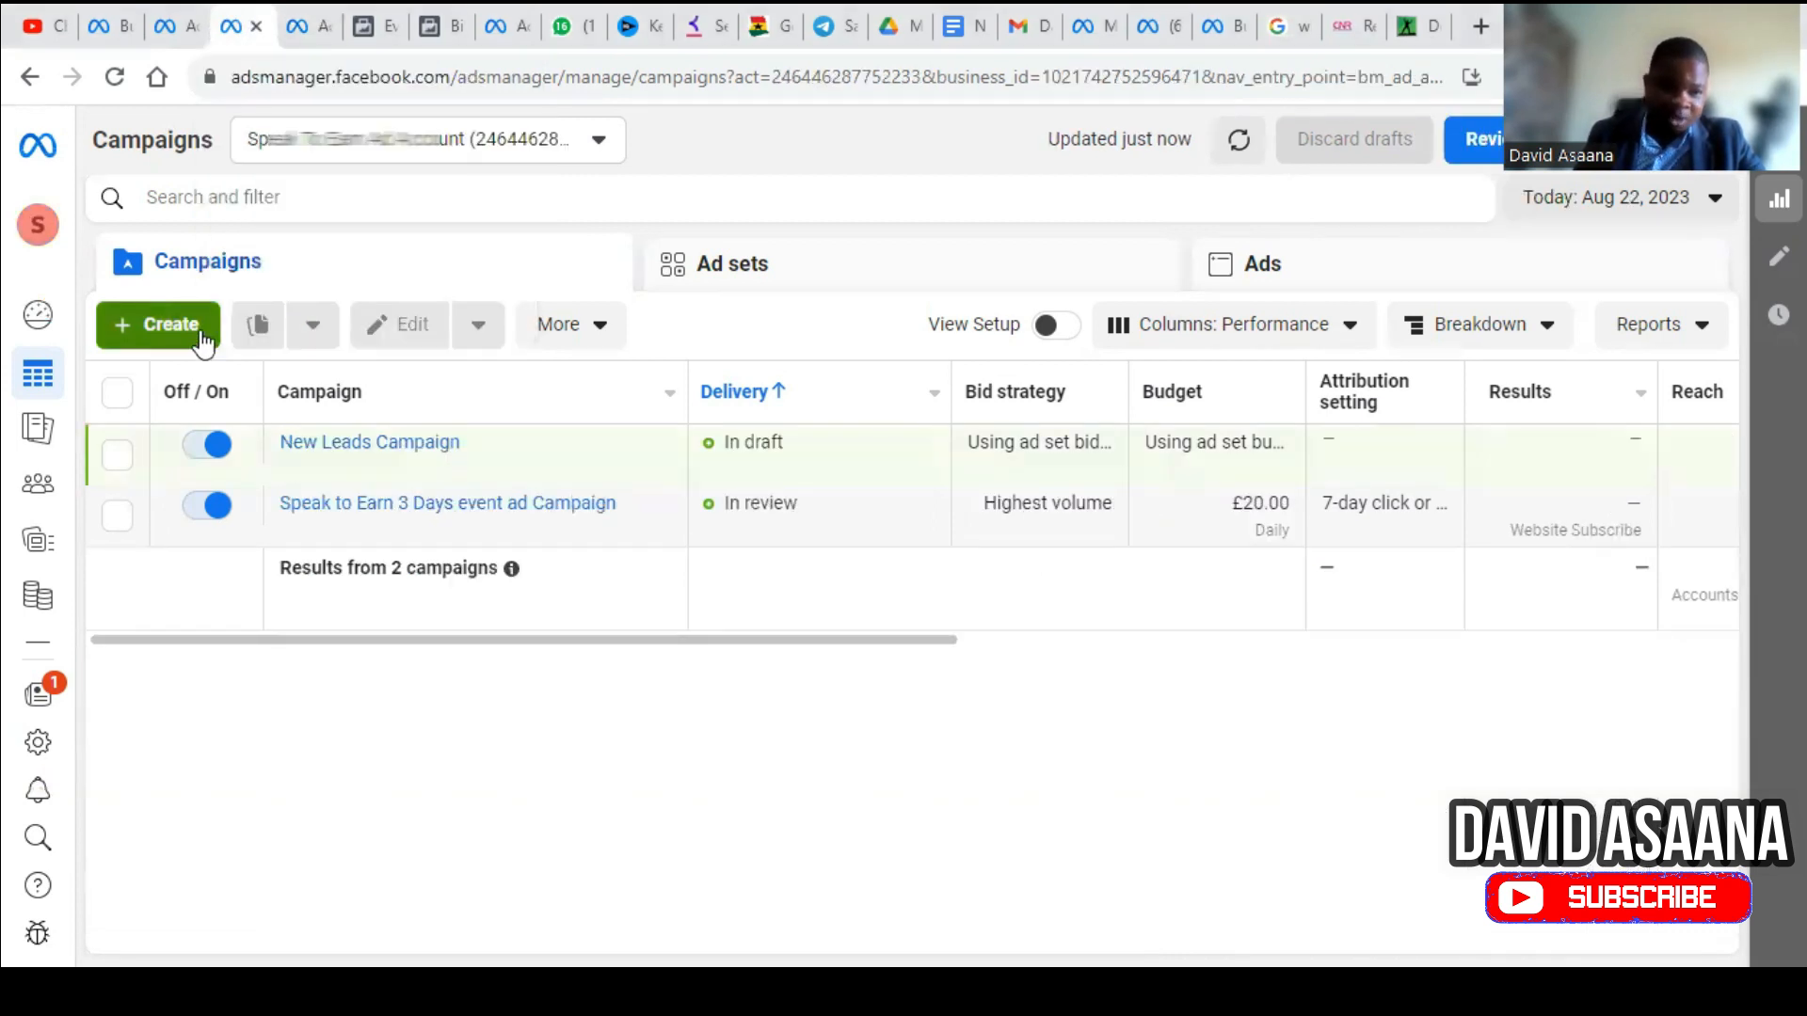
click(199, 329)
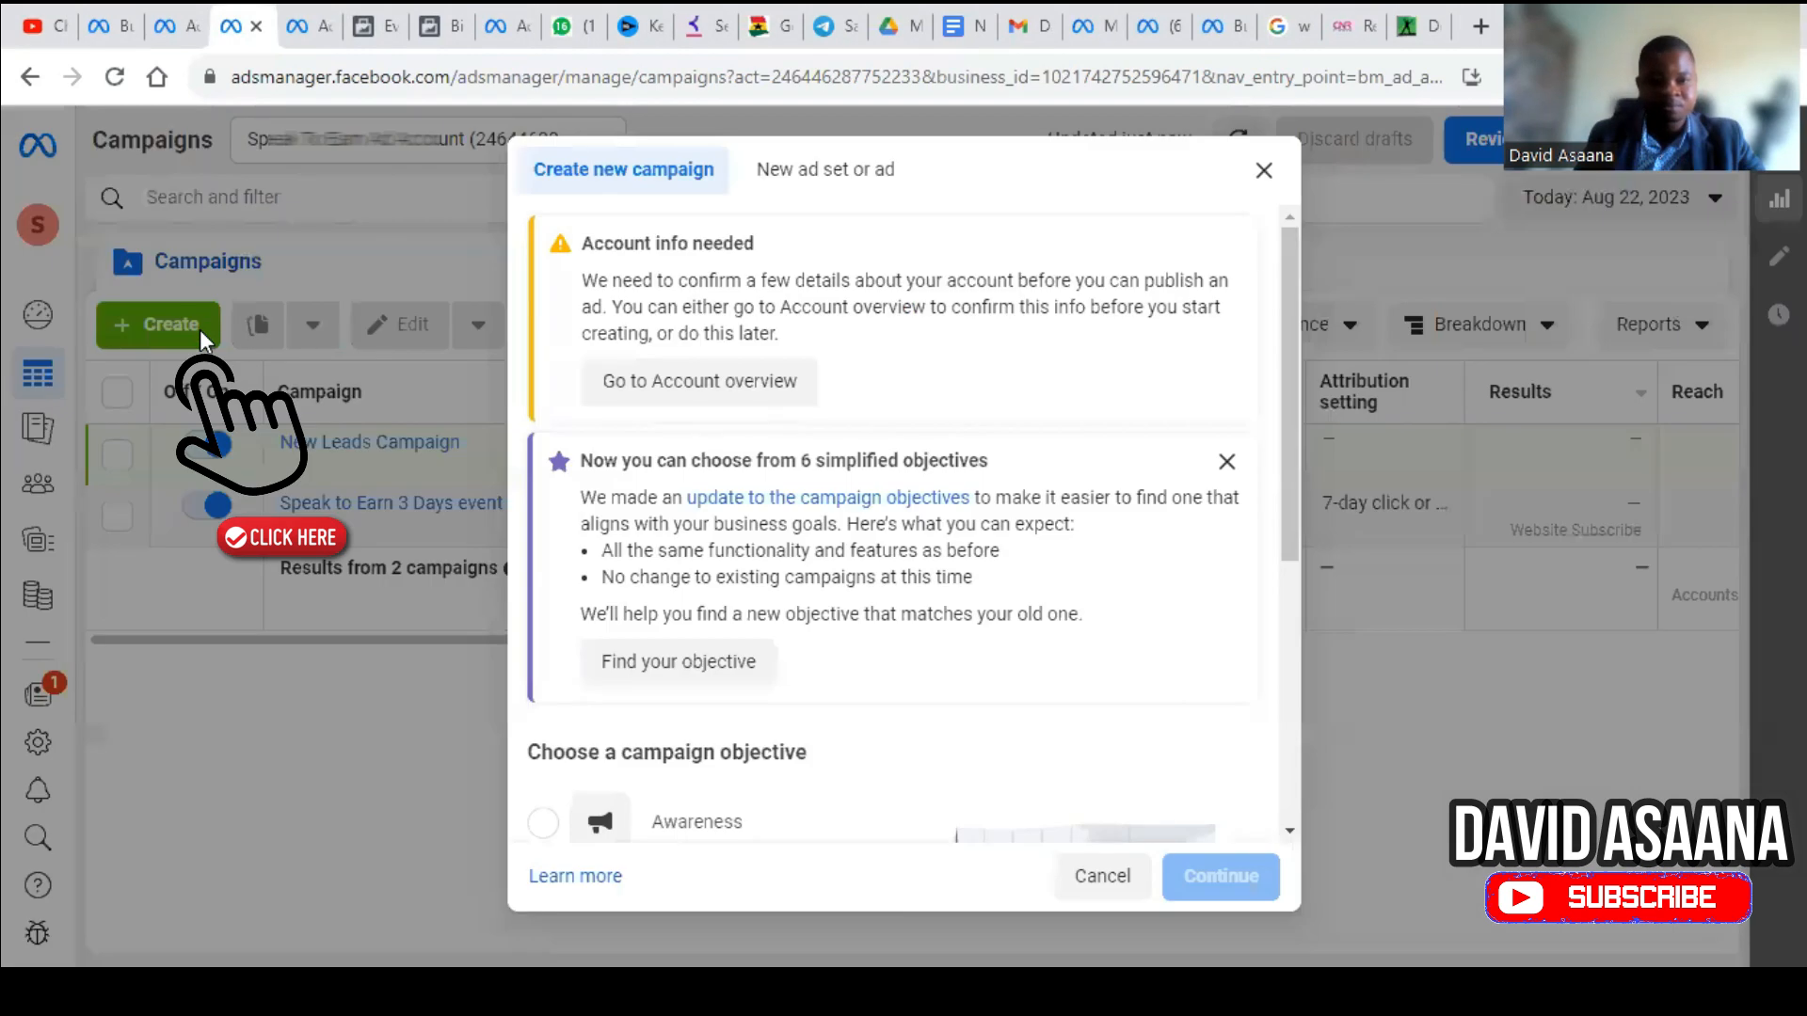
scroll(702, 454, down, 5)
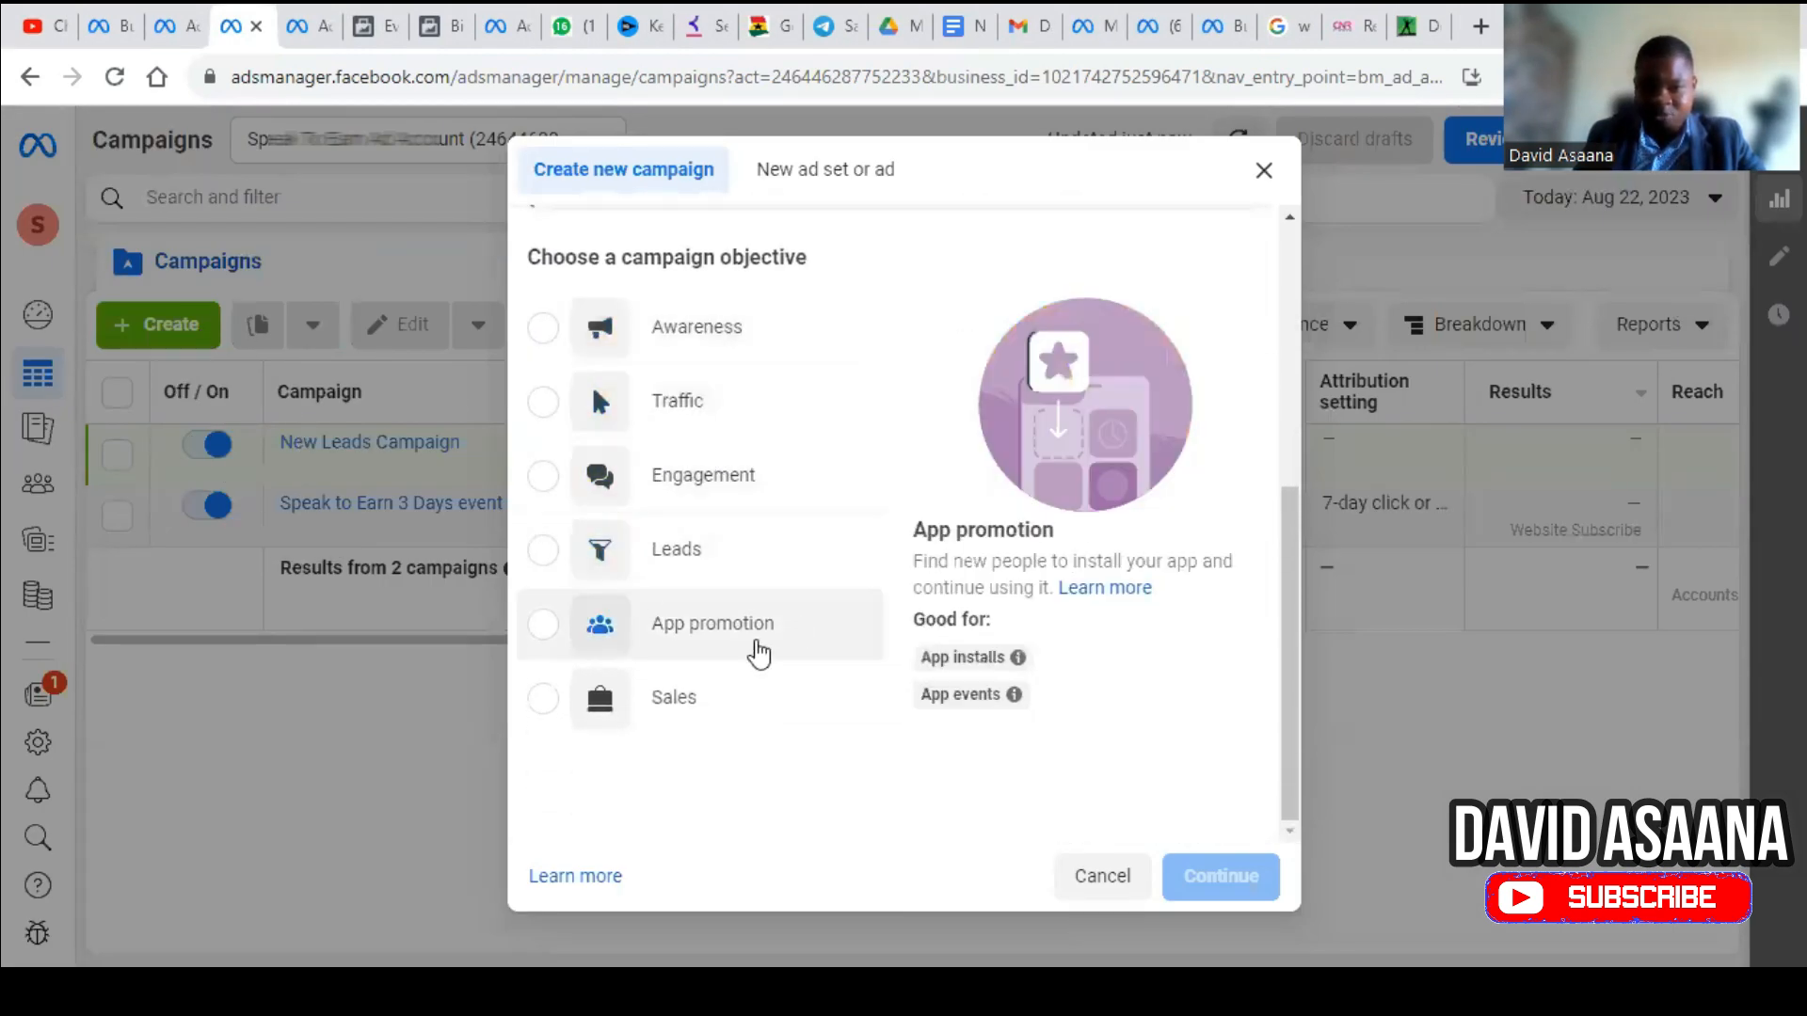
click(761, 568)
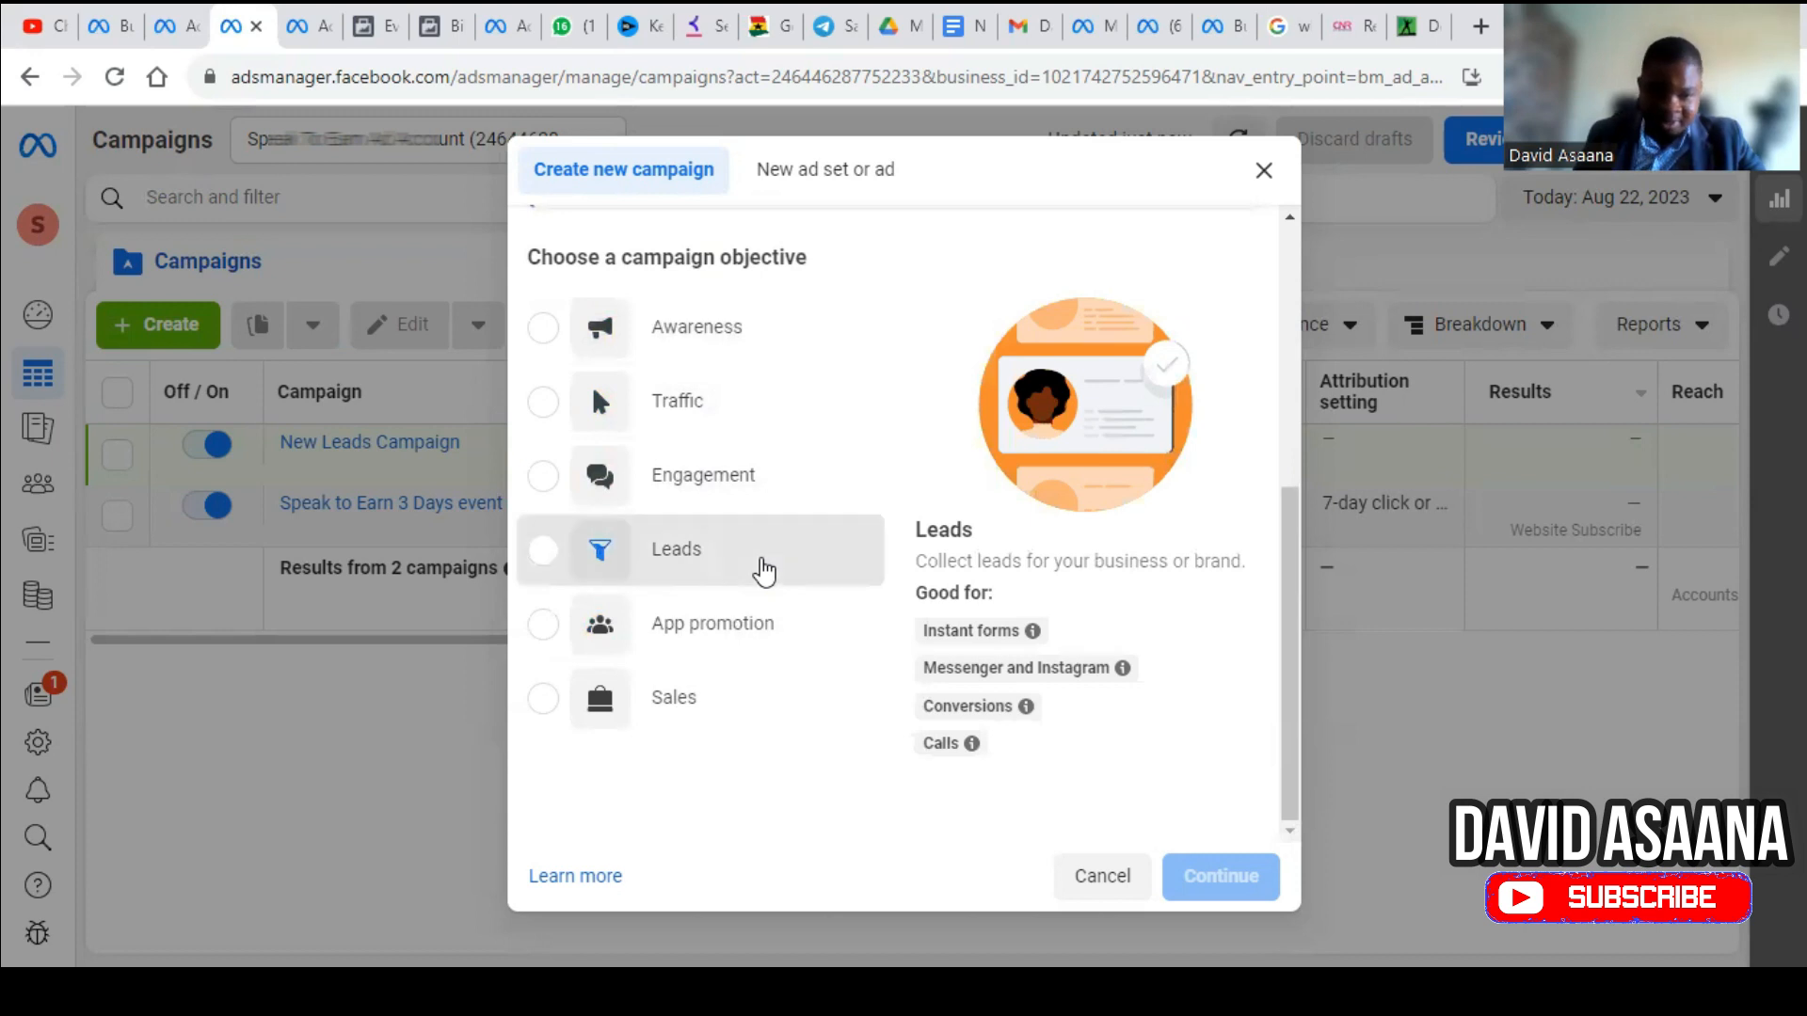
mouse_move(1030, 560)
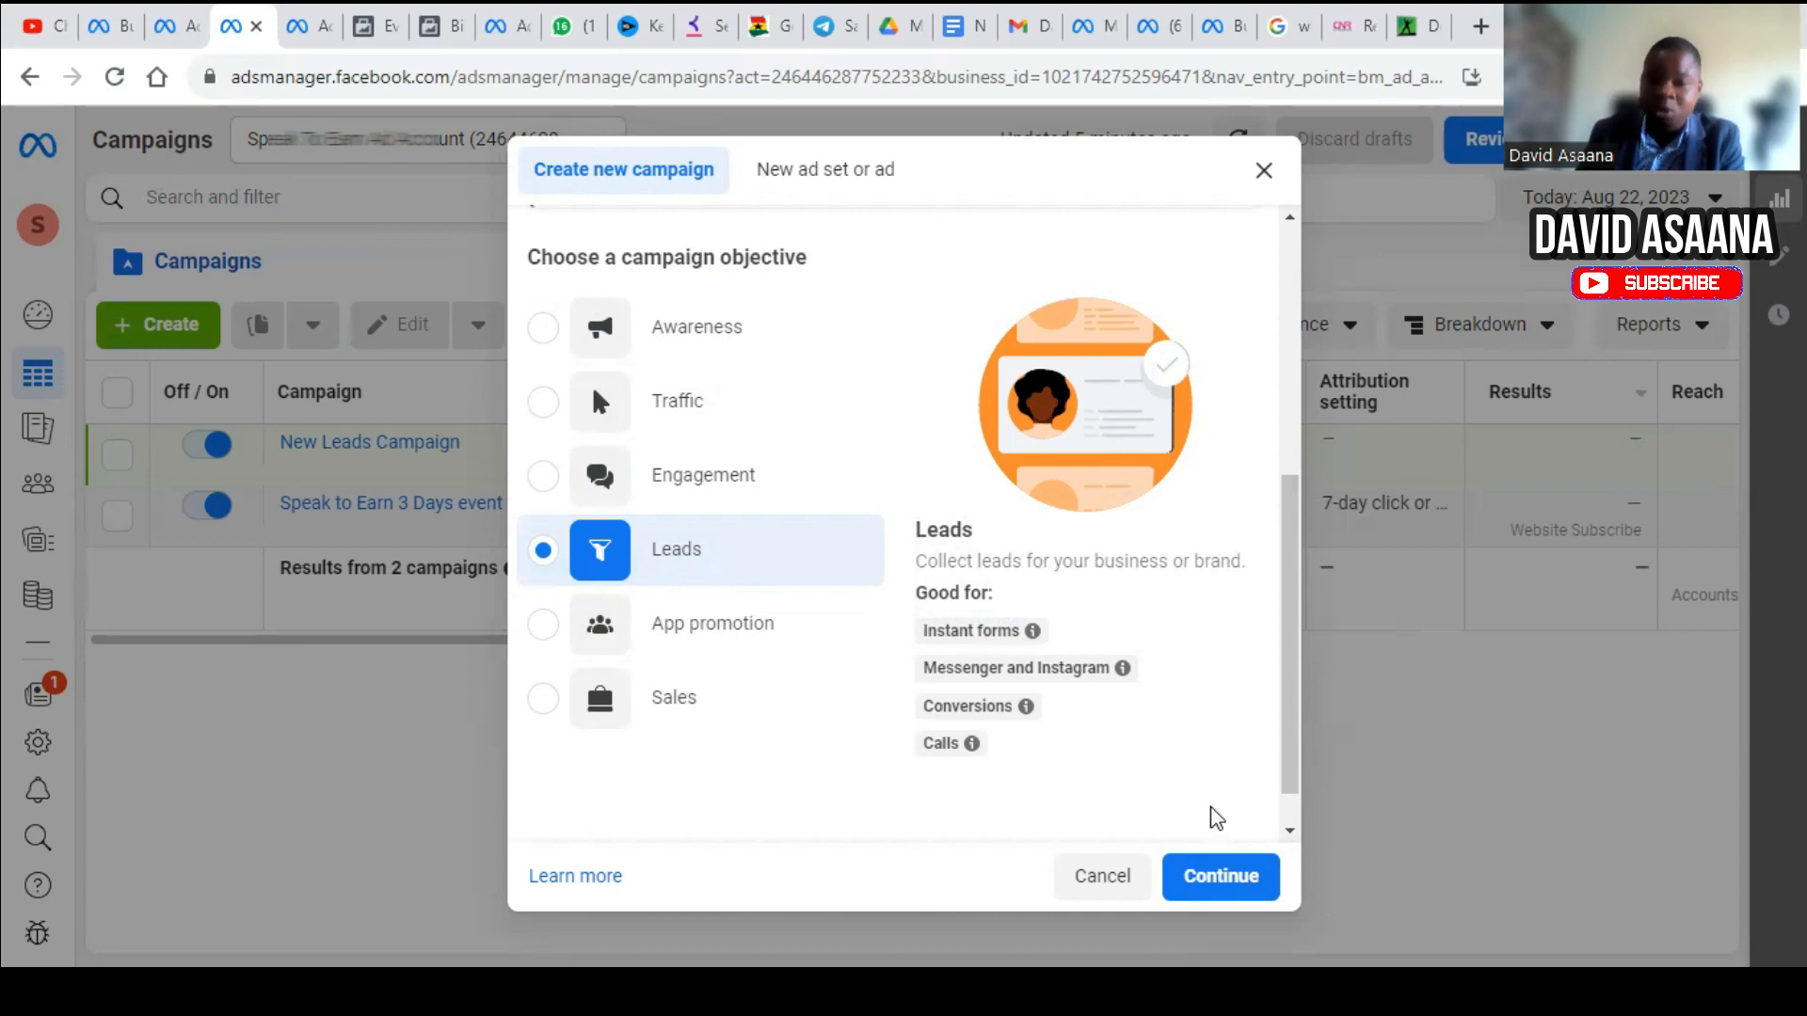
mouse_move(942, 627)
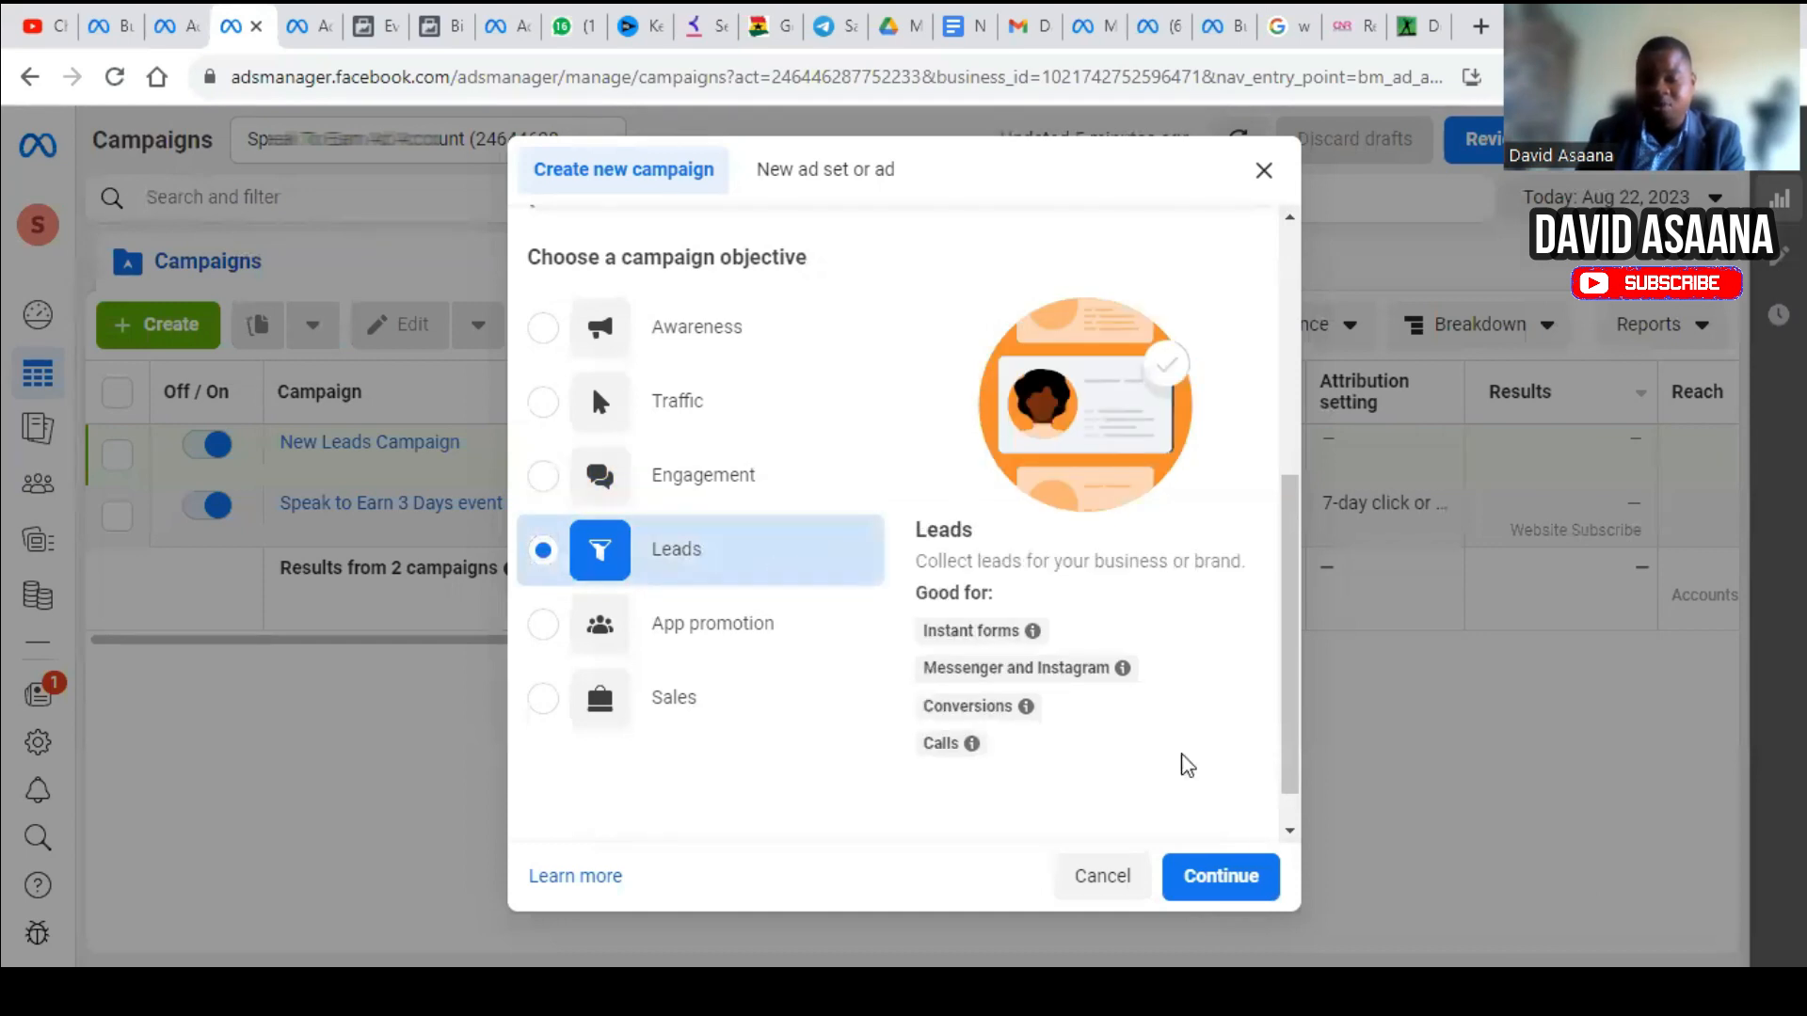
click(1264, 885)
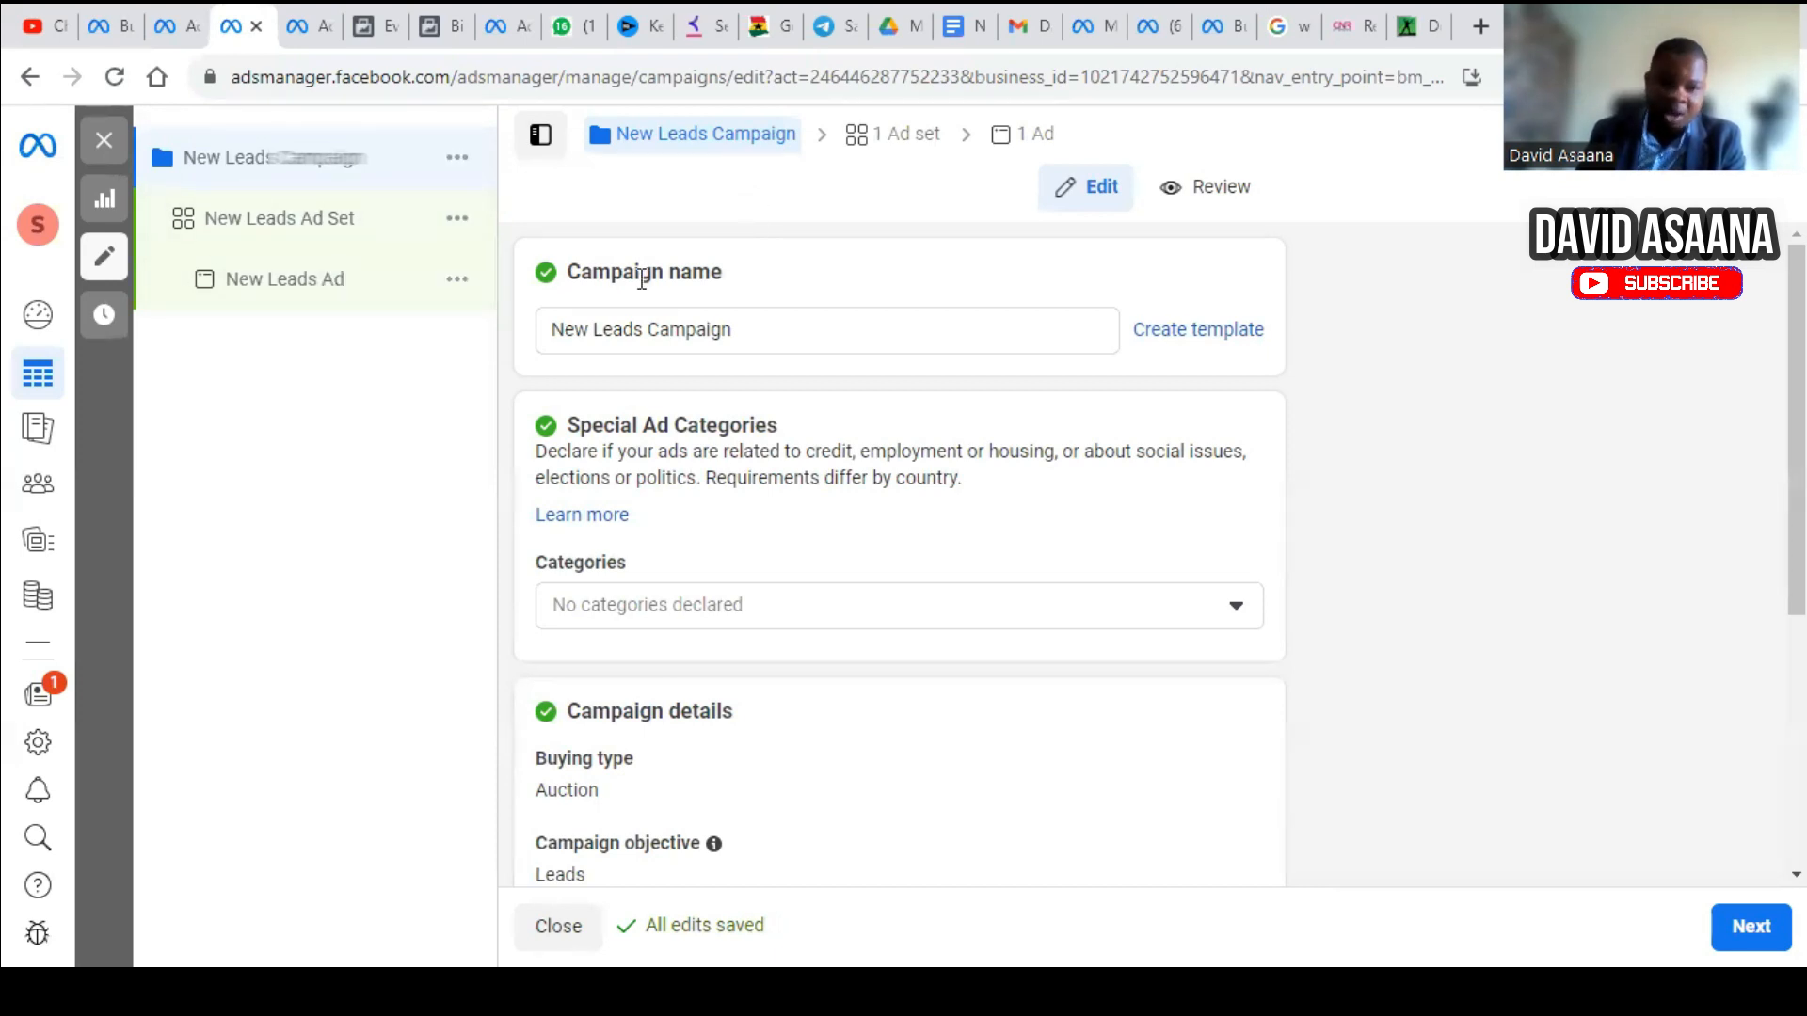
Step: Rename the campaign to "3 day event ad Campaign"
scroll(888, 404, down, 5)
scroll(829, 329, up, 5)
click(649, 331)
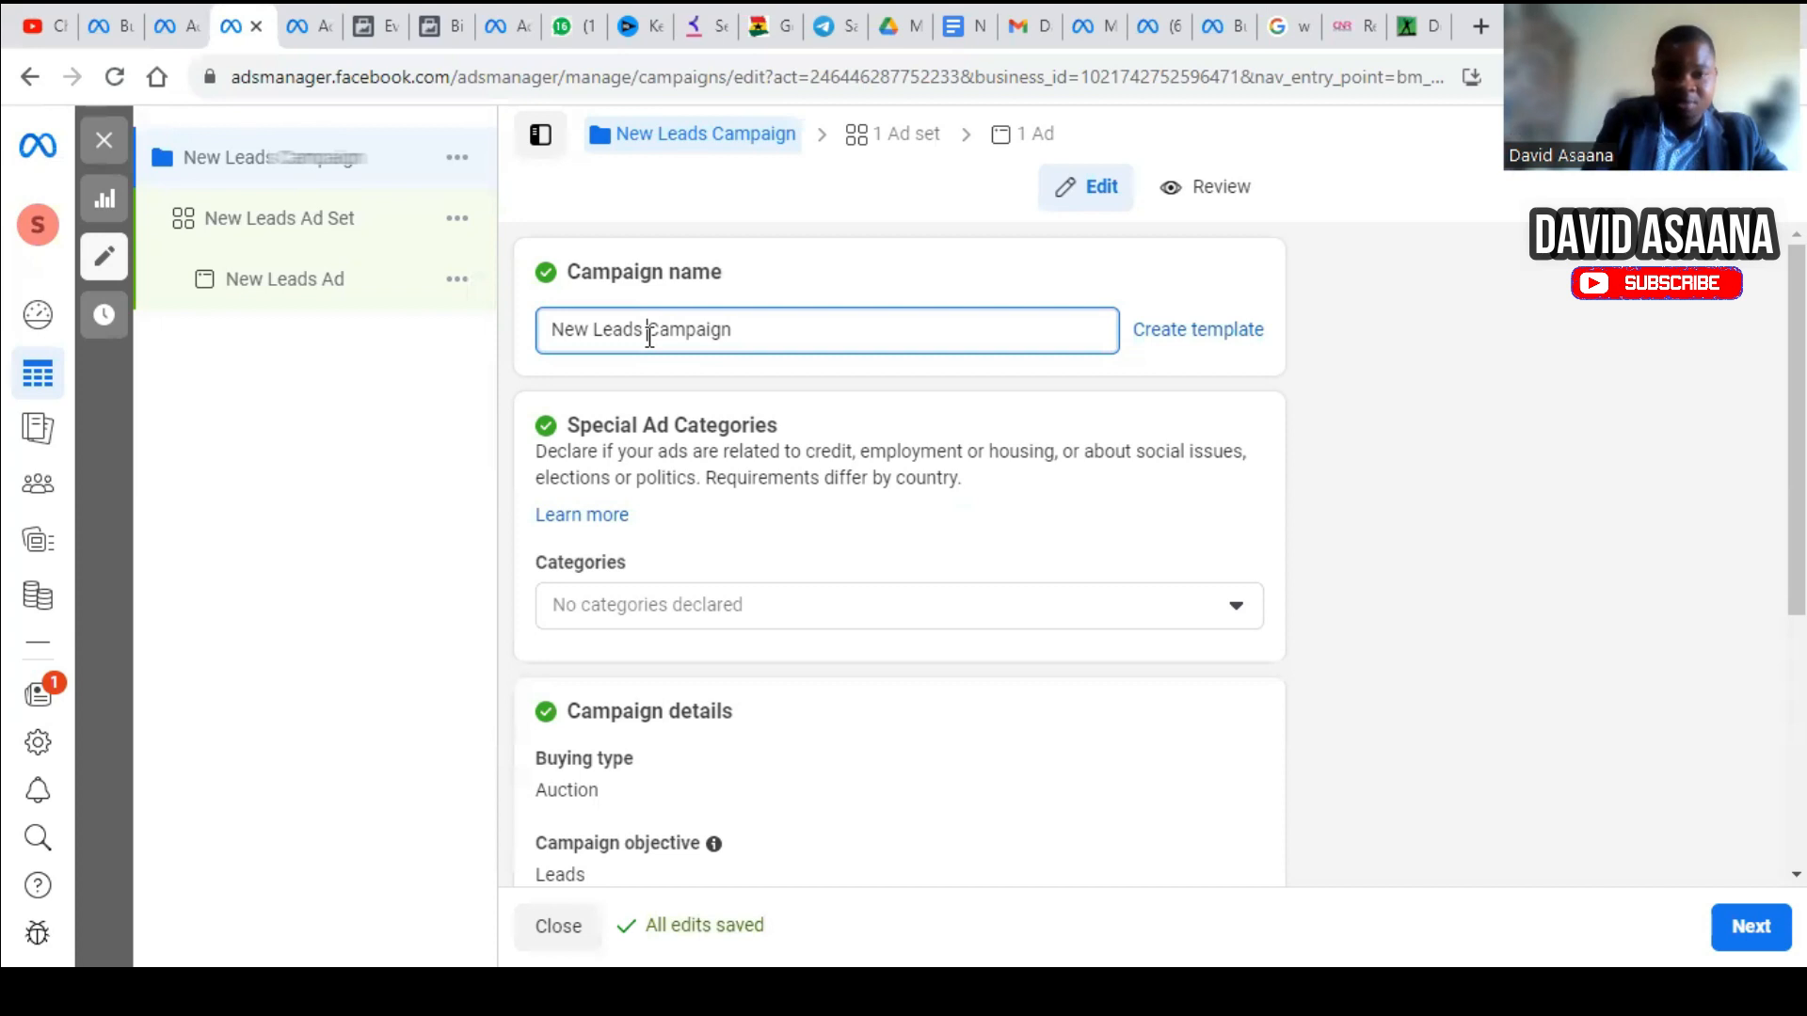
key(BackSpace)
key(BackSpace)
key(BackSpace)
key(BackSpace)
key(BackSpace)
key(BackSpace)
key(BackSpace)
key(BackSpace)
key(BackSpace)
key(BackSpace)
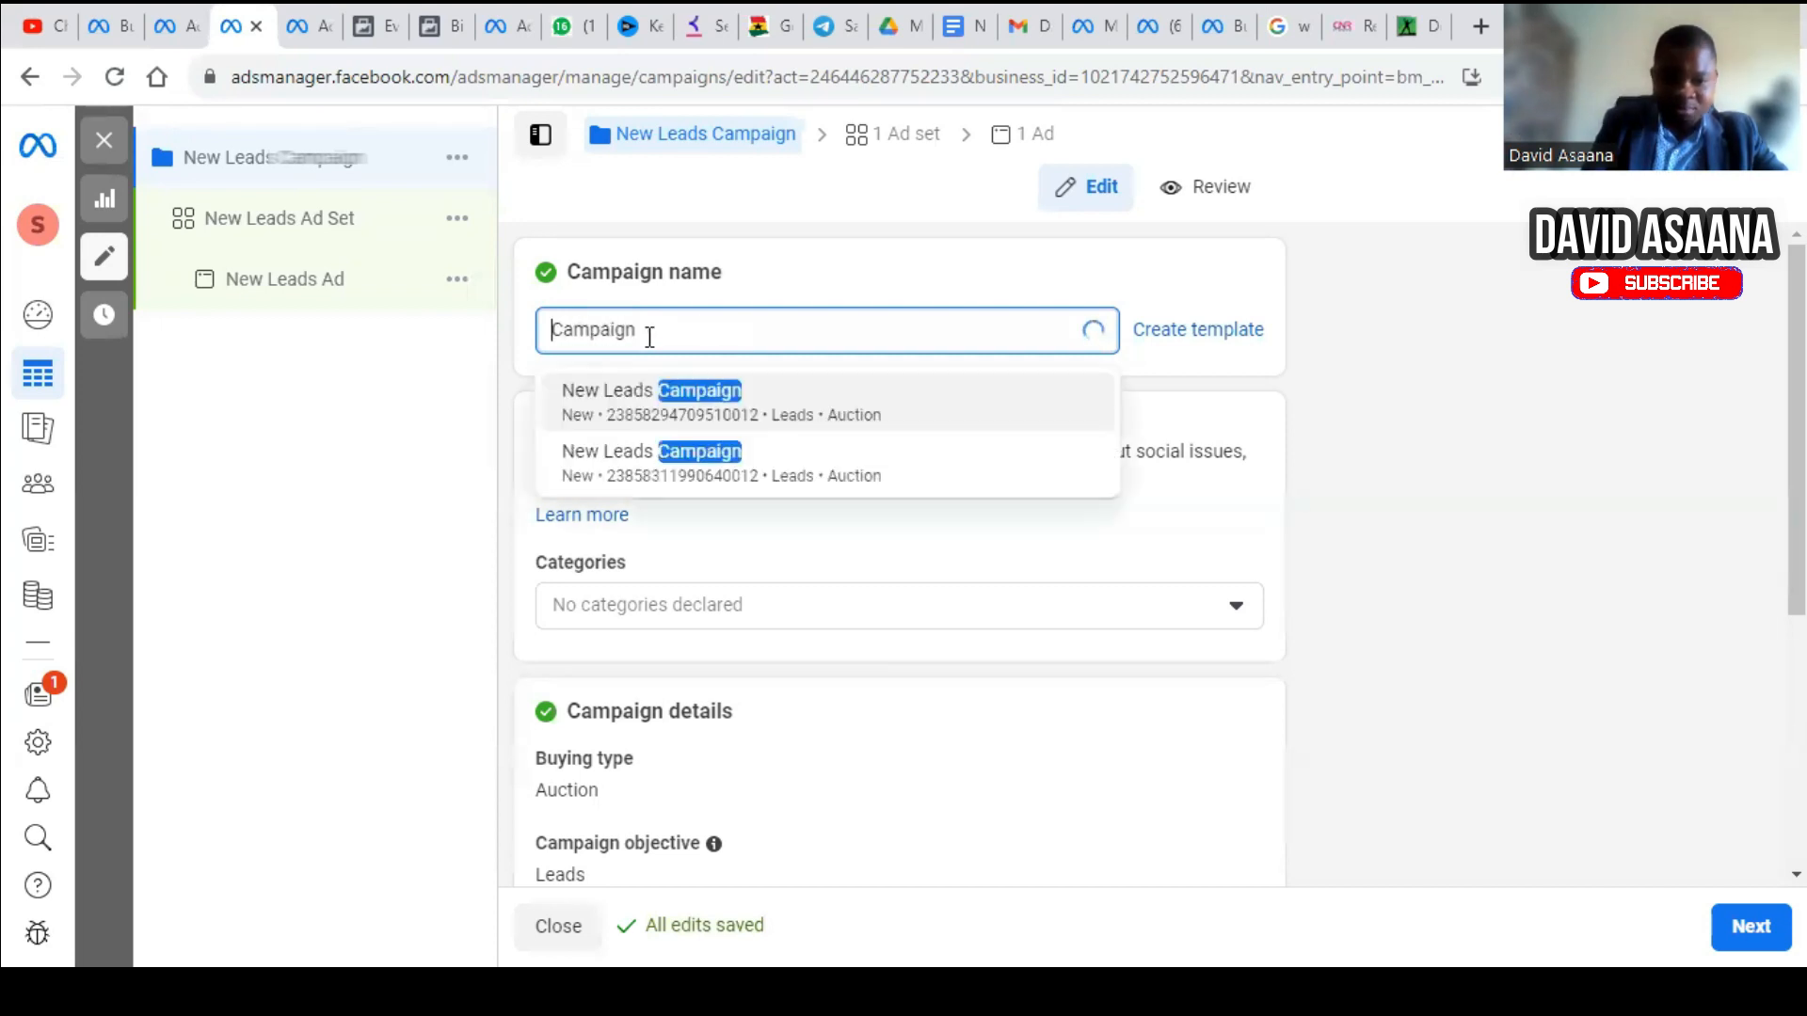
text(3 dat)
key(BackSpace)
text(y event ad)
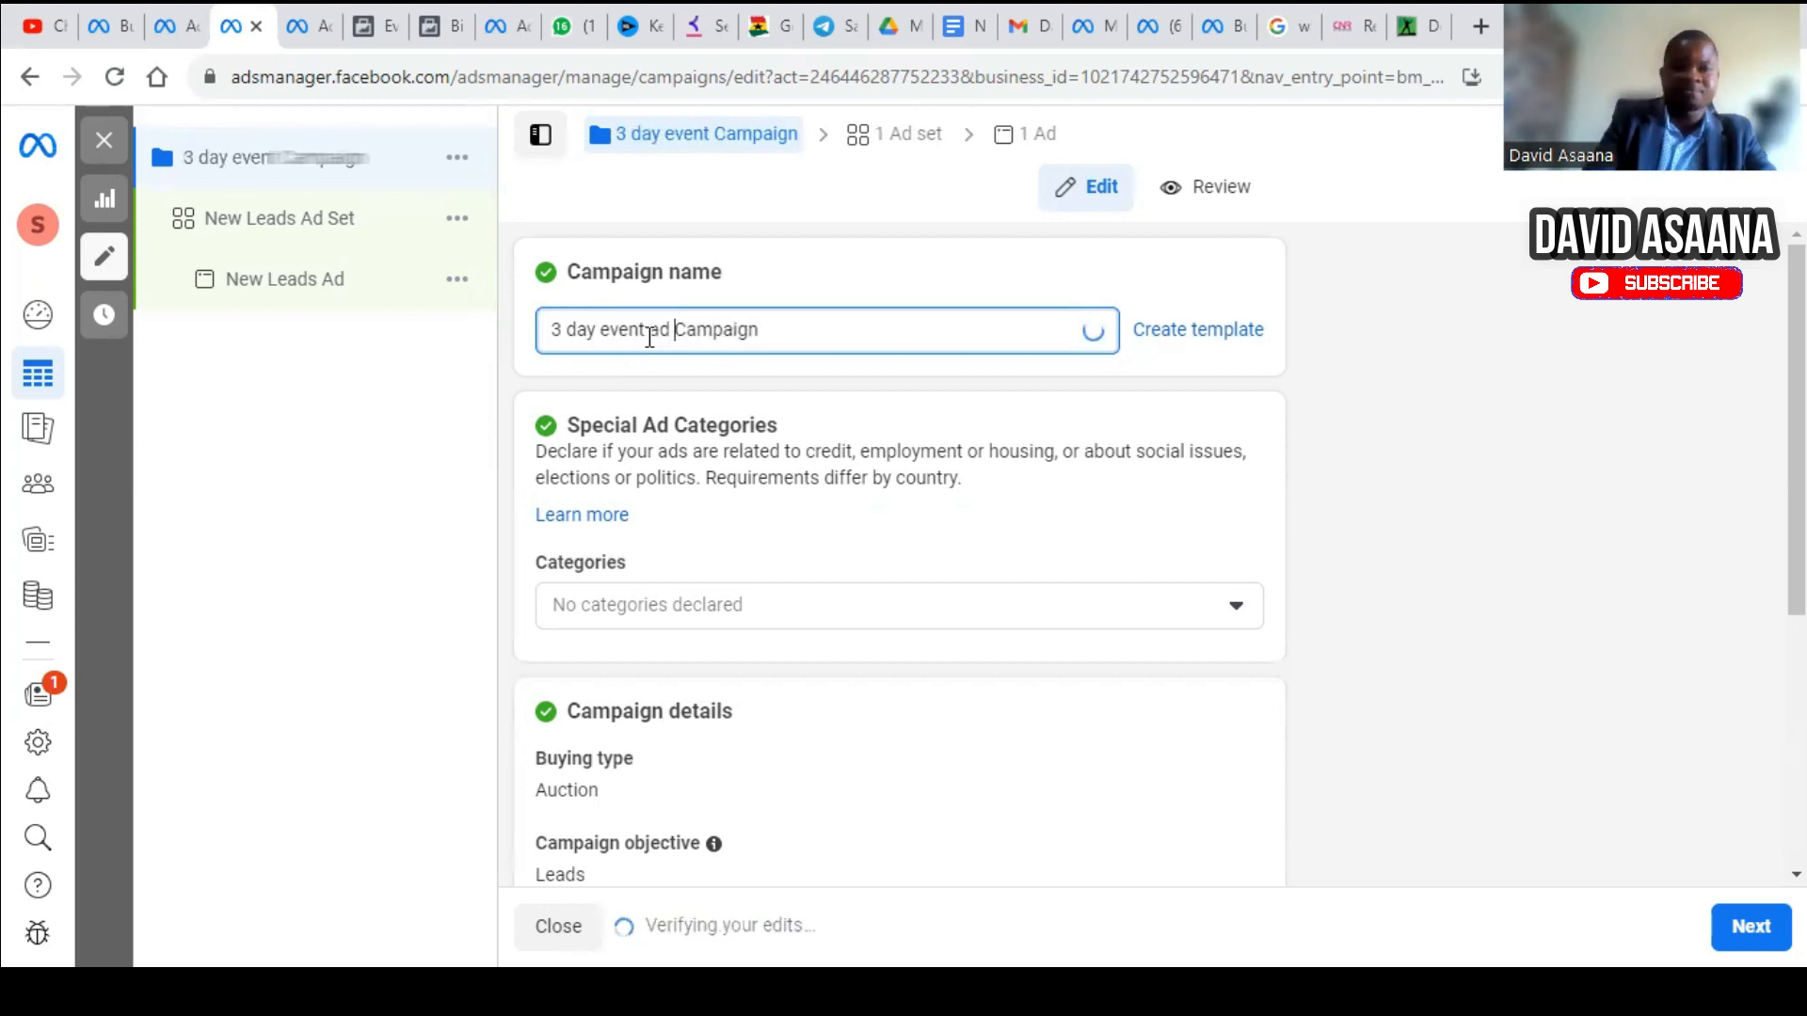
click(1449, 483)
Step: Continue to the ad set level and set the conversion location to Website
scroll(1403, 654, down, 5)
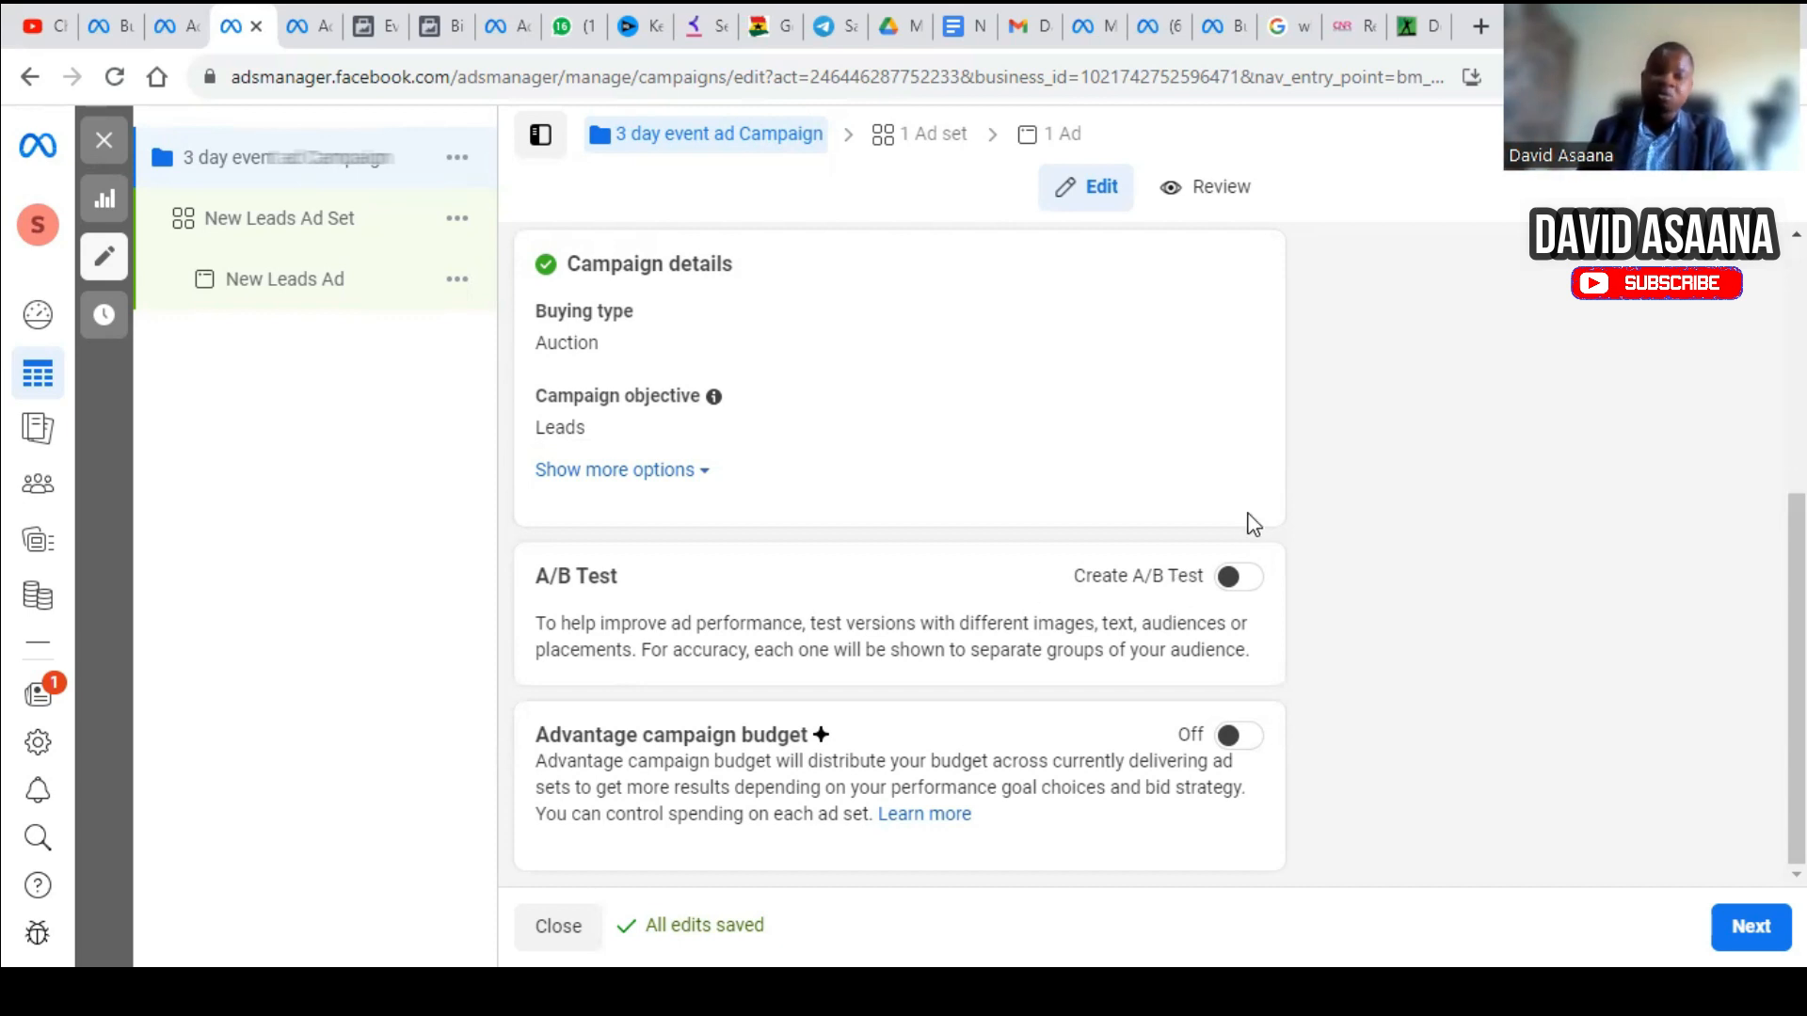
click(1750, 926)
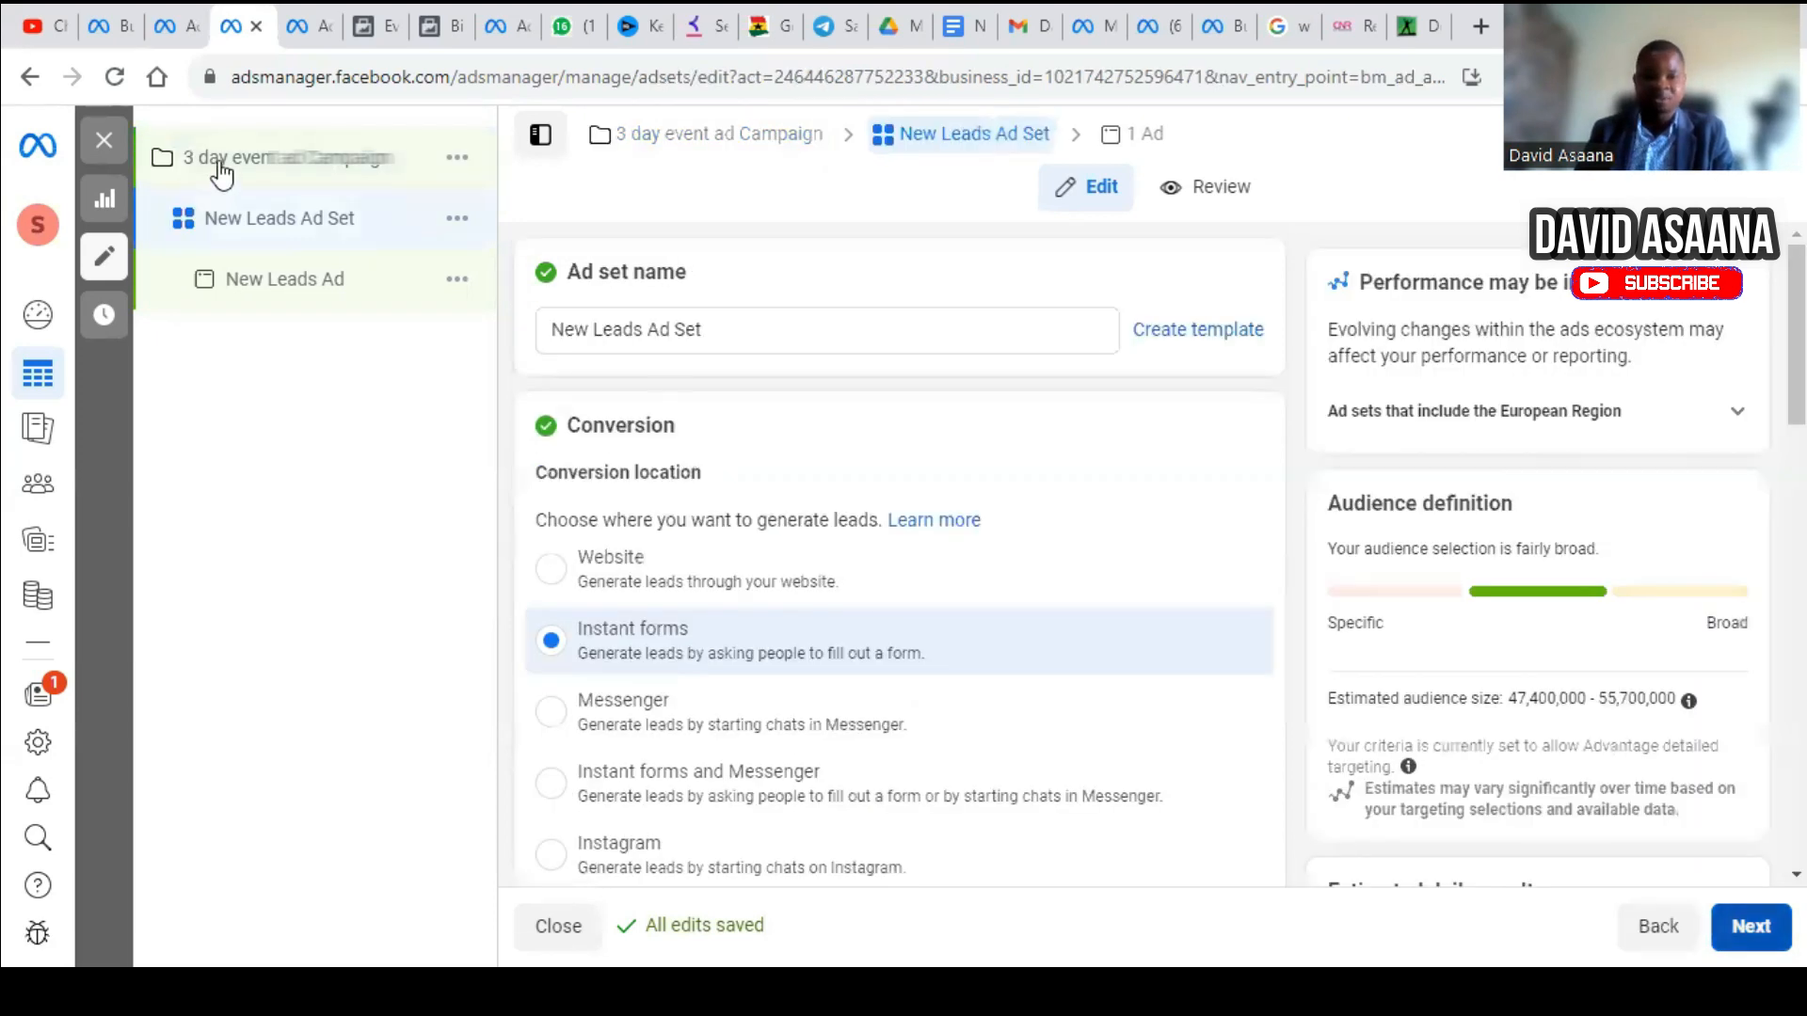
scroll(599, 343, down, 3)
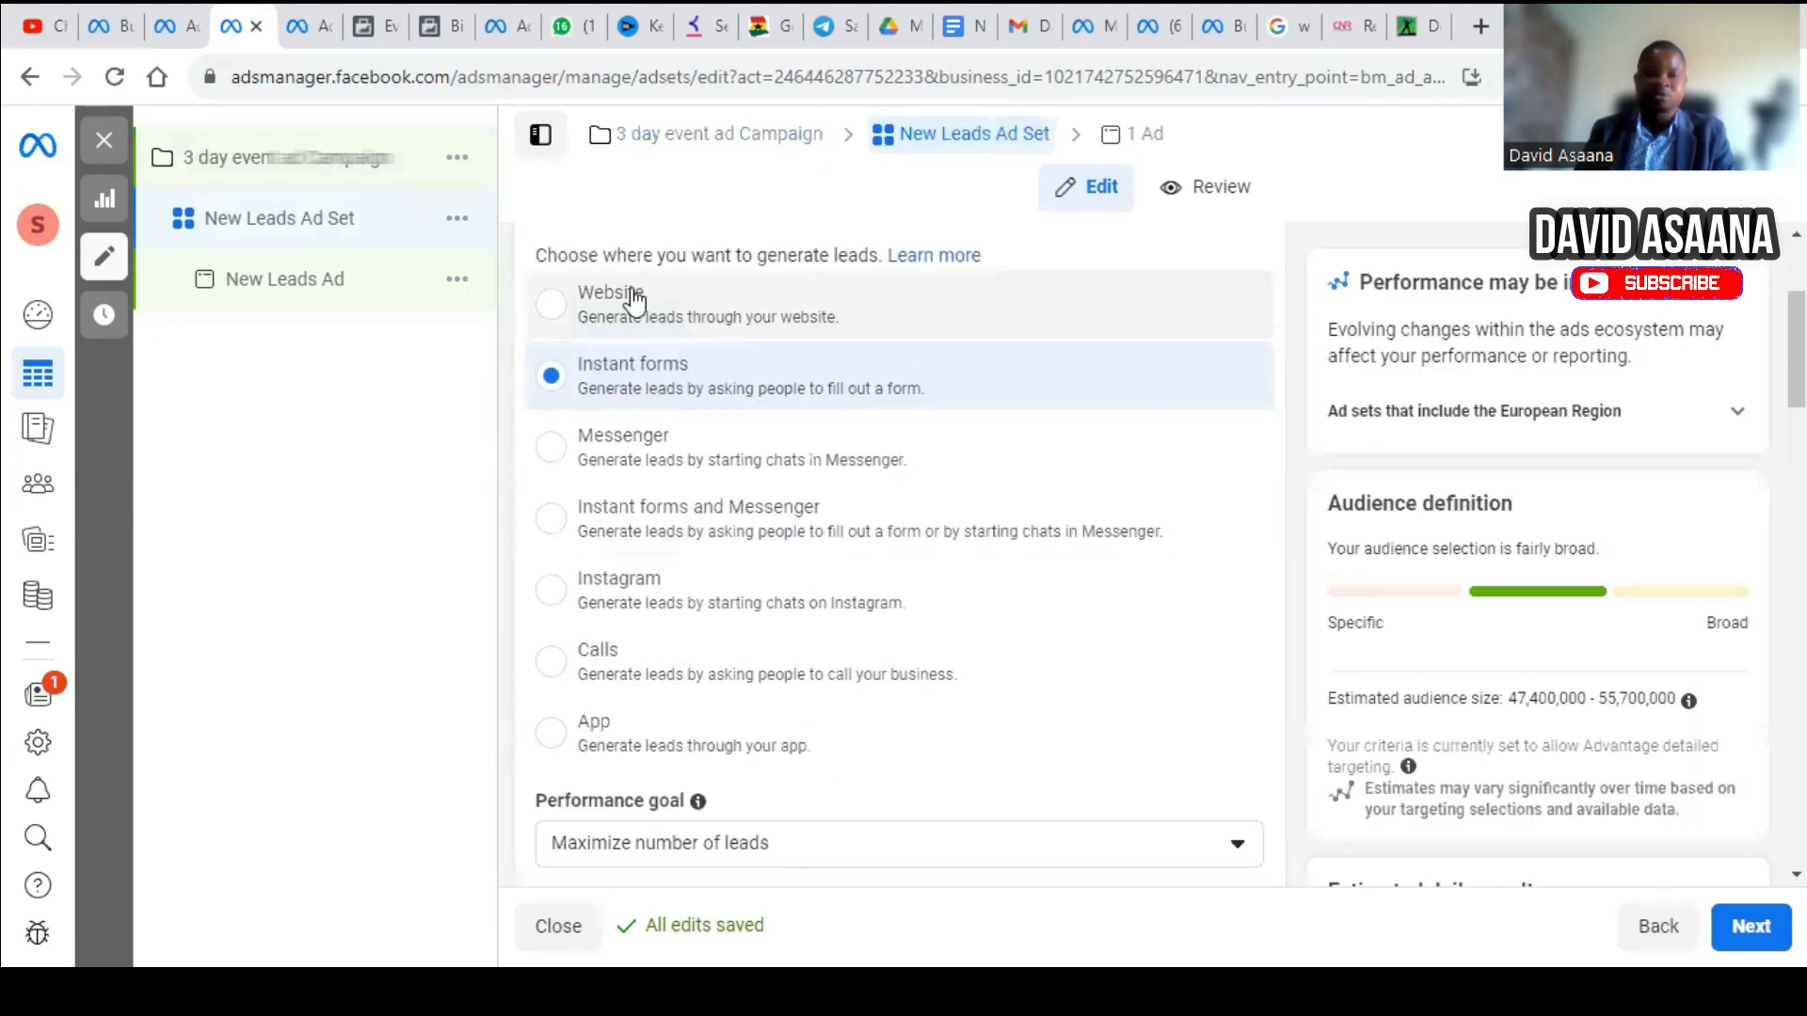
scroll(659, 287, up, 3)
scroll(758, 466, down, 4)
scroll(757, 460, up, 3)
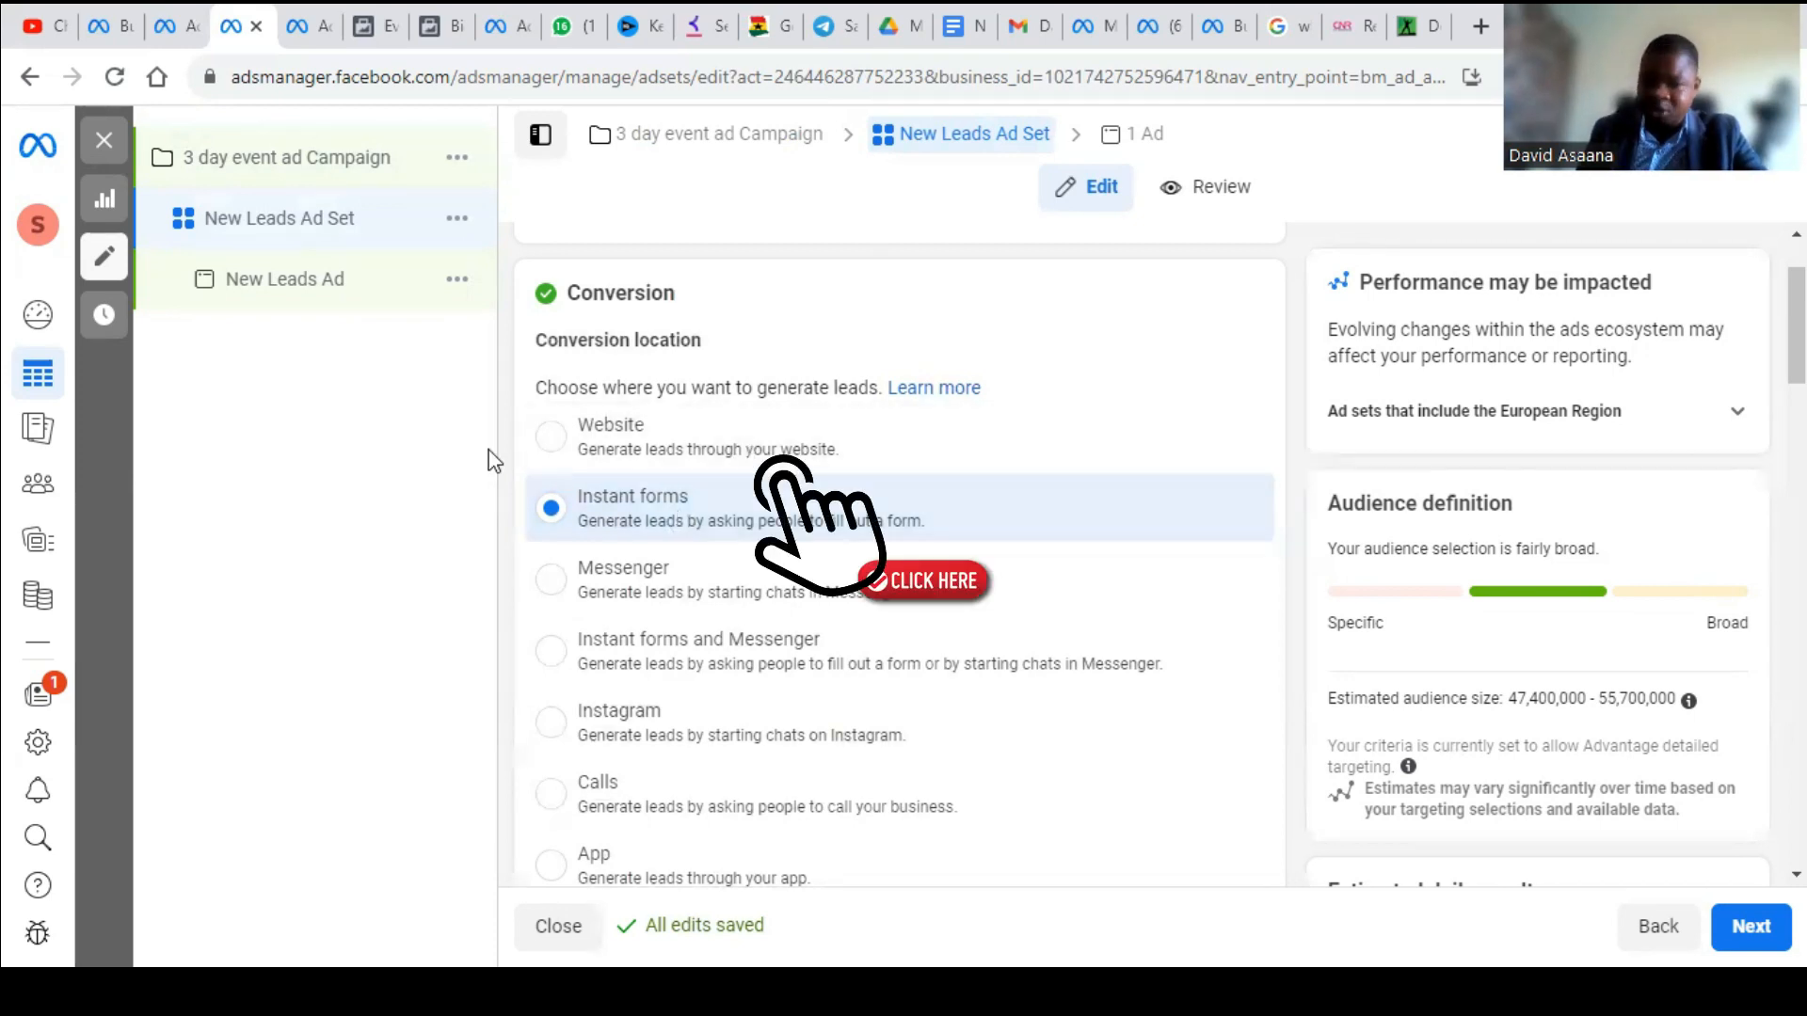
click(548, 452)
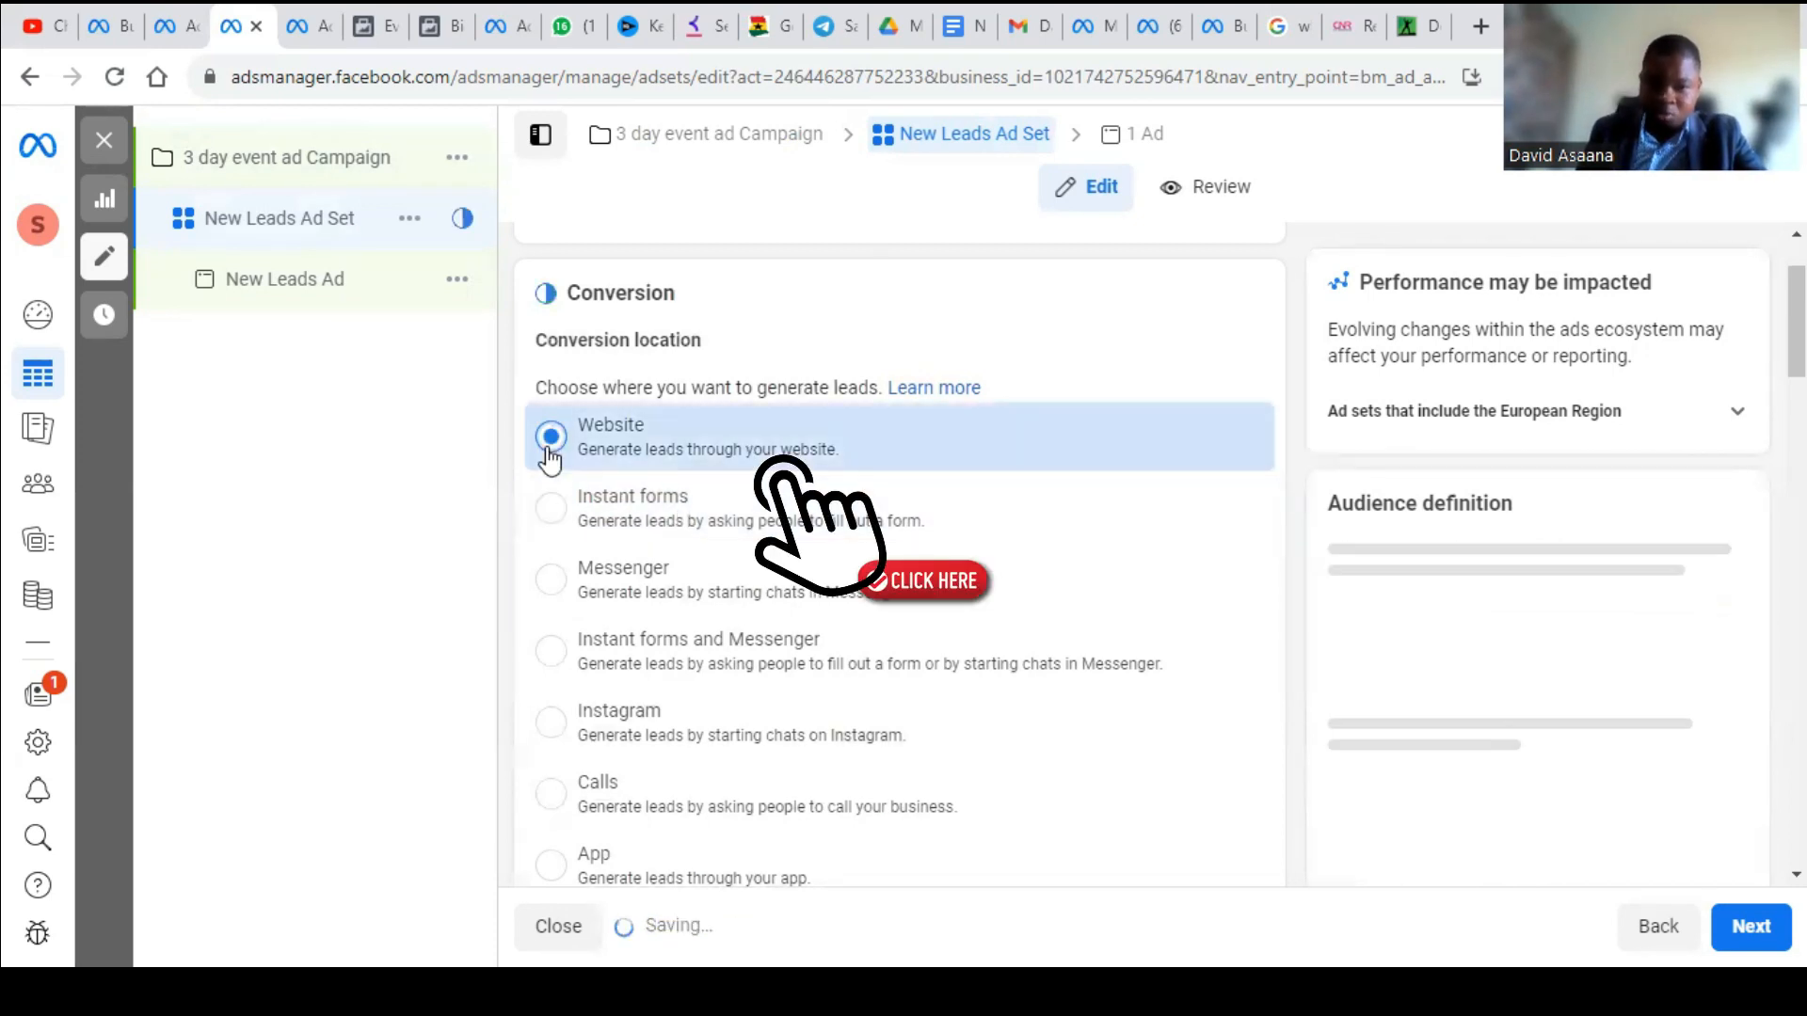
Step: Choose "speak to earn 3-day-free-event" as the ad set's pixel
scroll(646, 468, down, 3)
scroll(646, 468, down, 4)
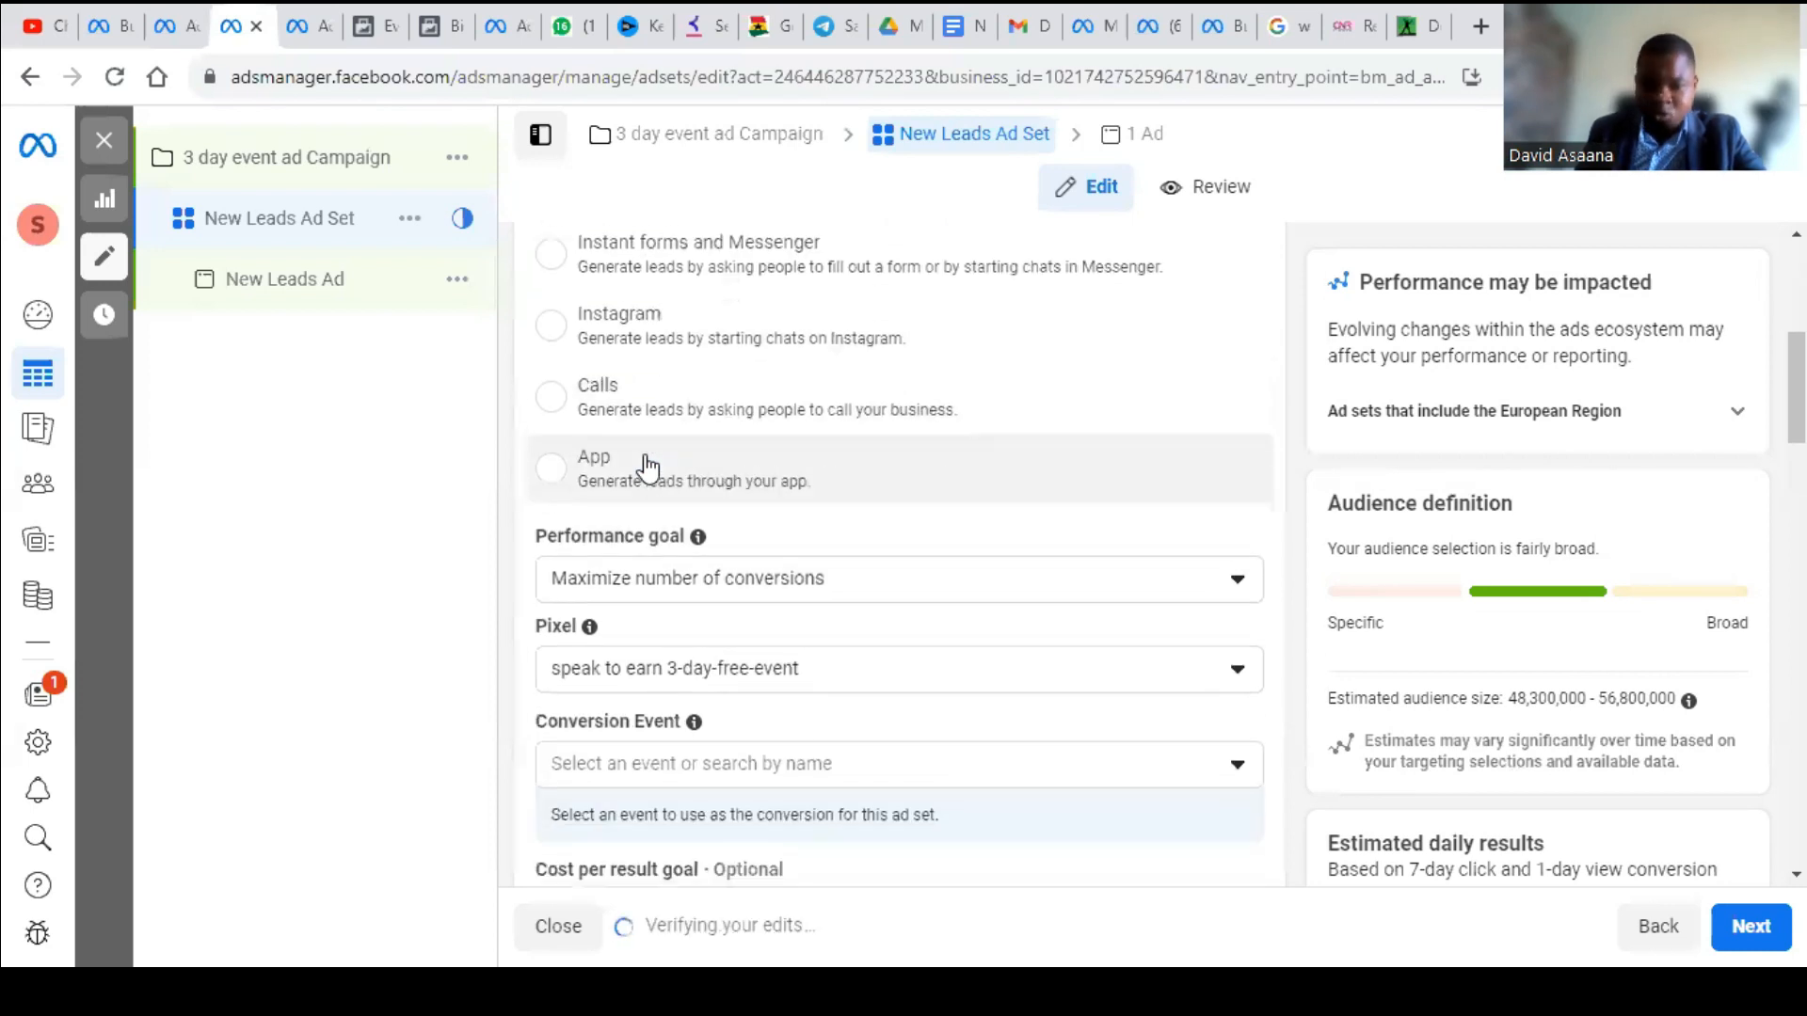
scroll(960, 323, up, 3)
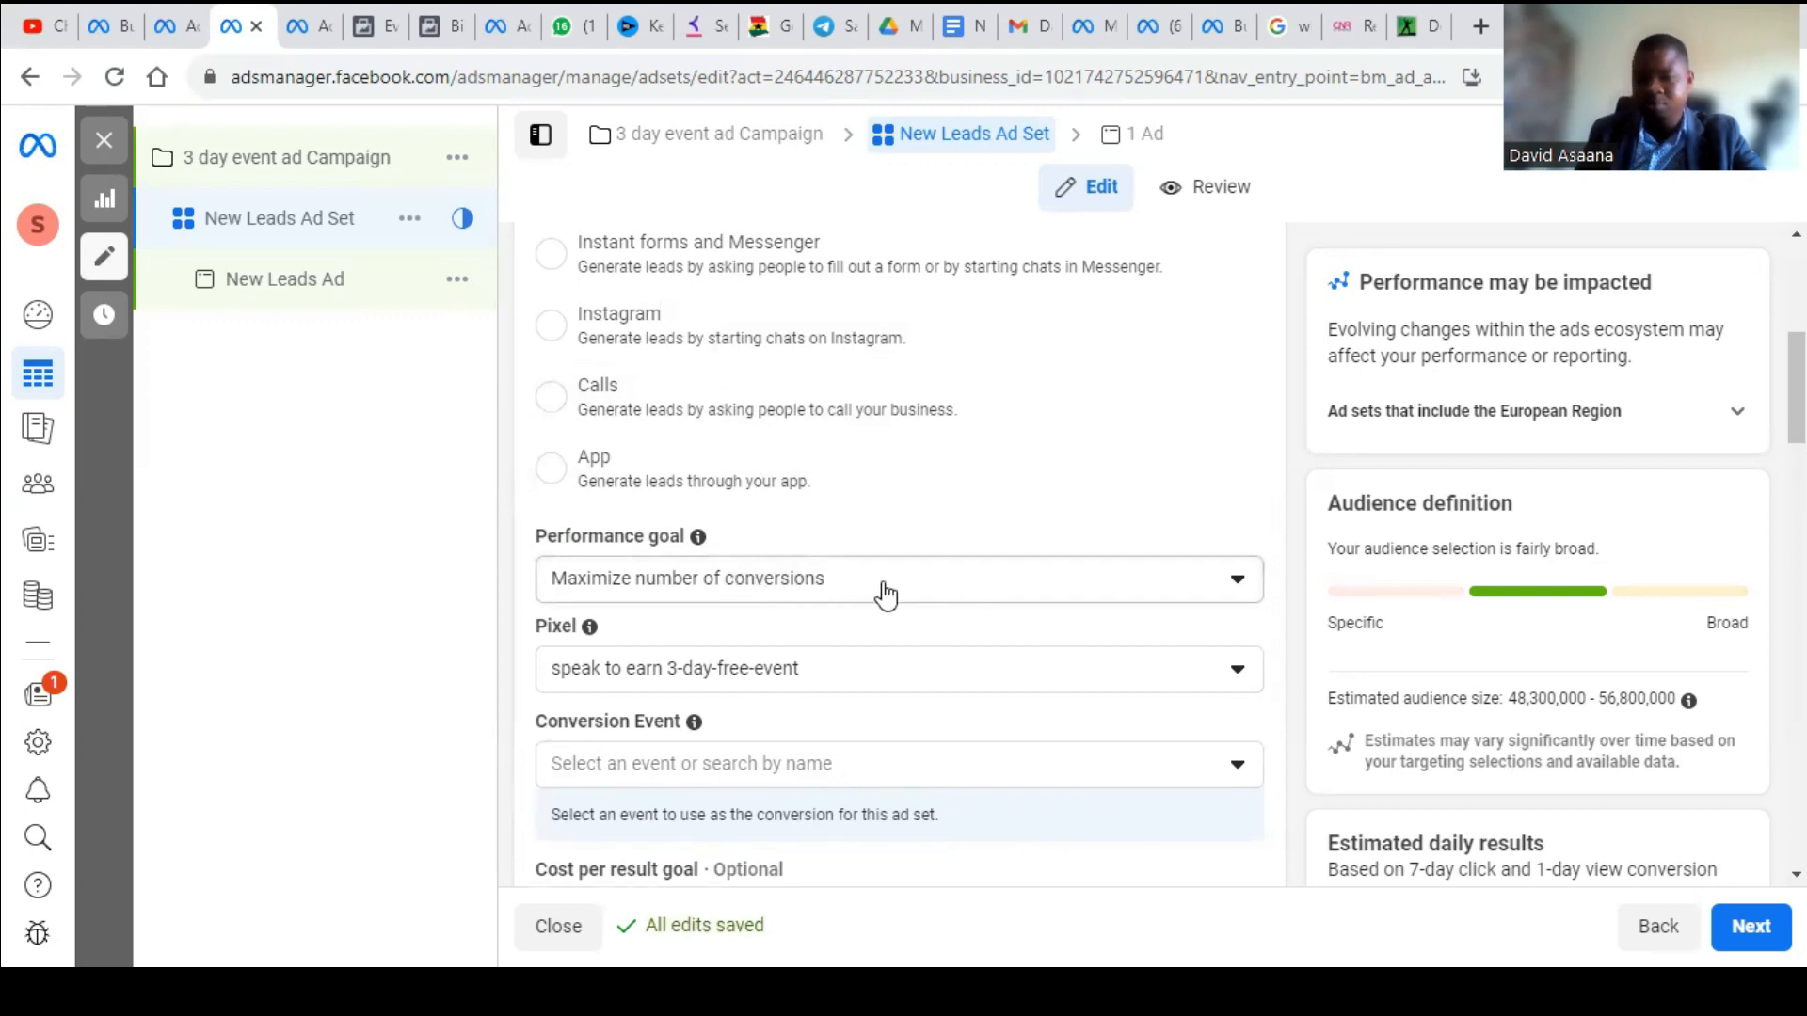
scroll(856, 579, down, 2)
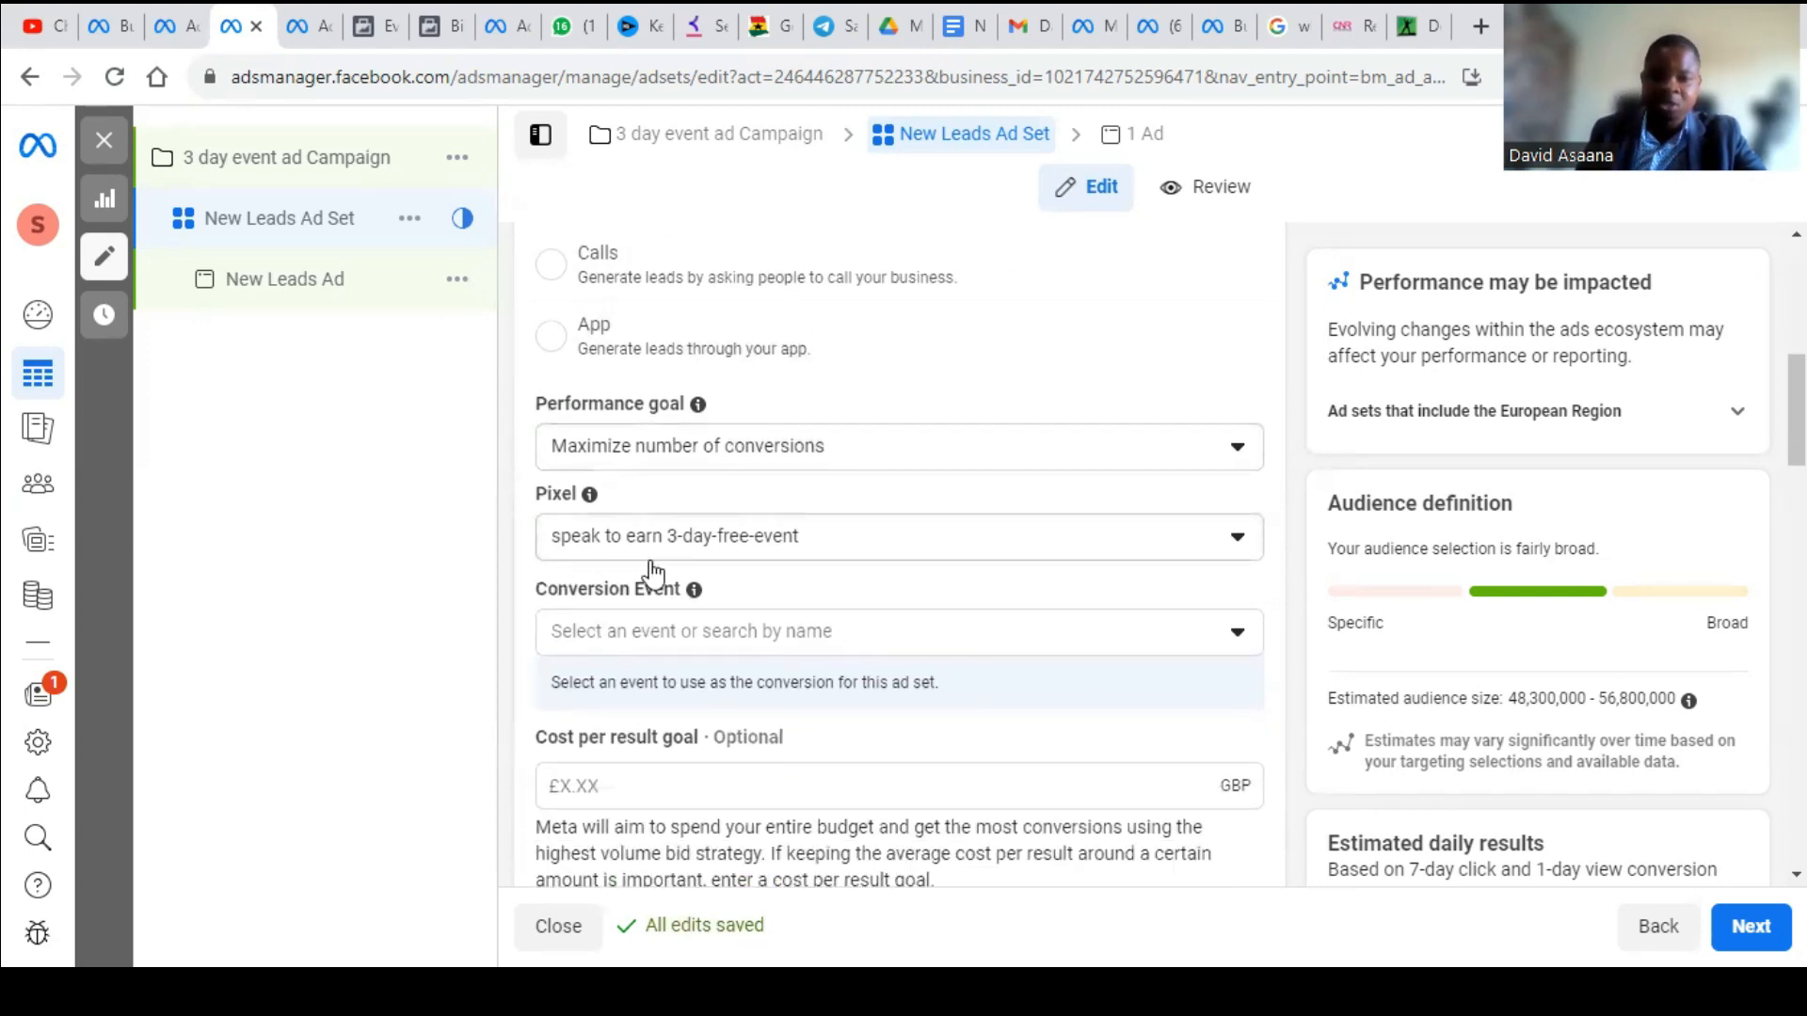
click(835, 559)
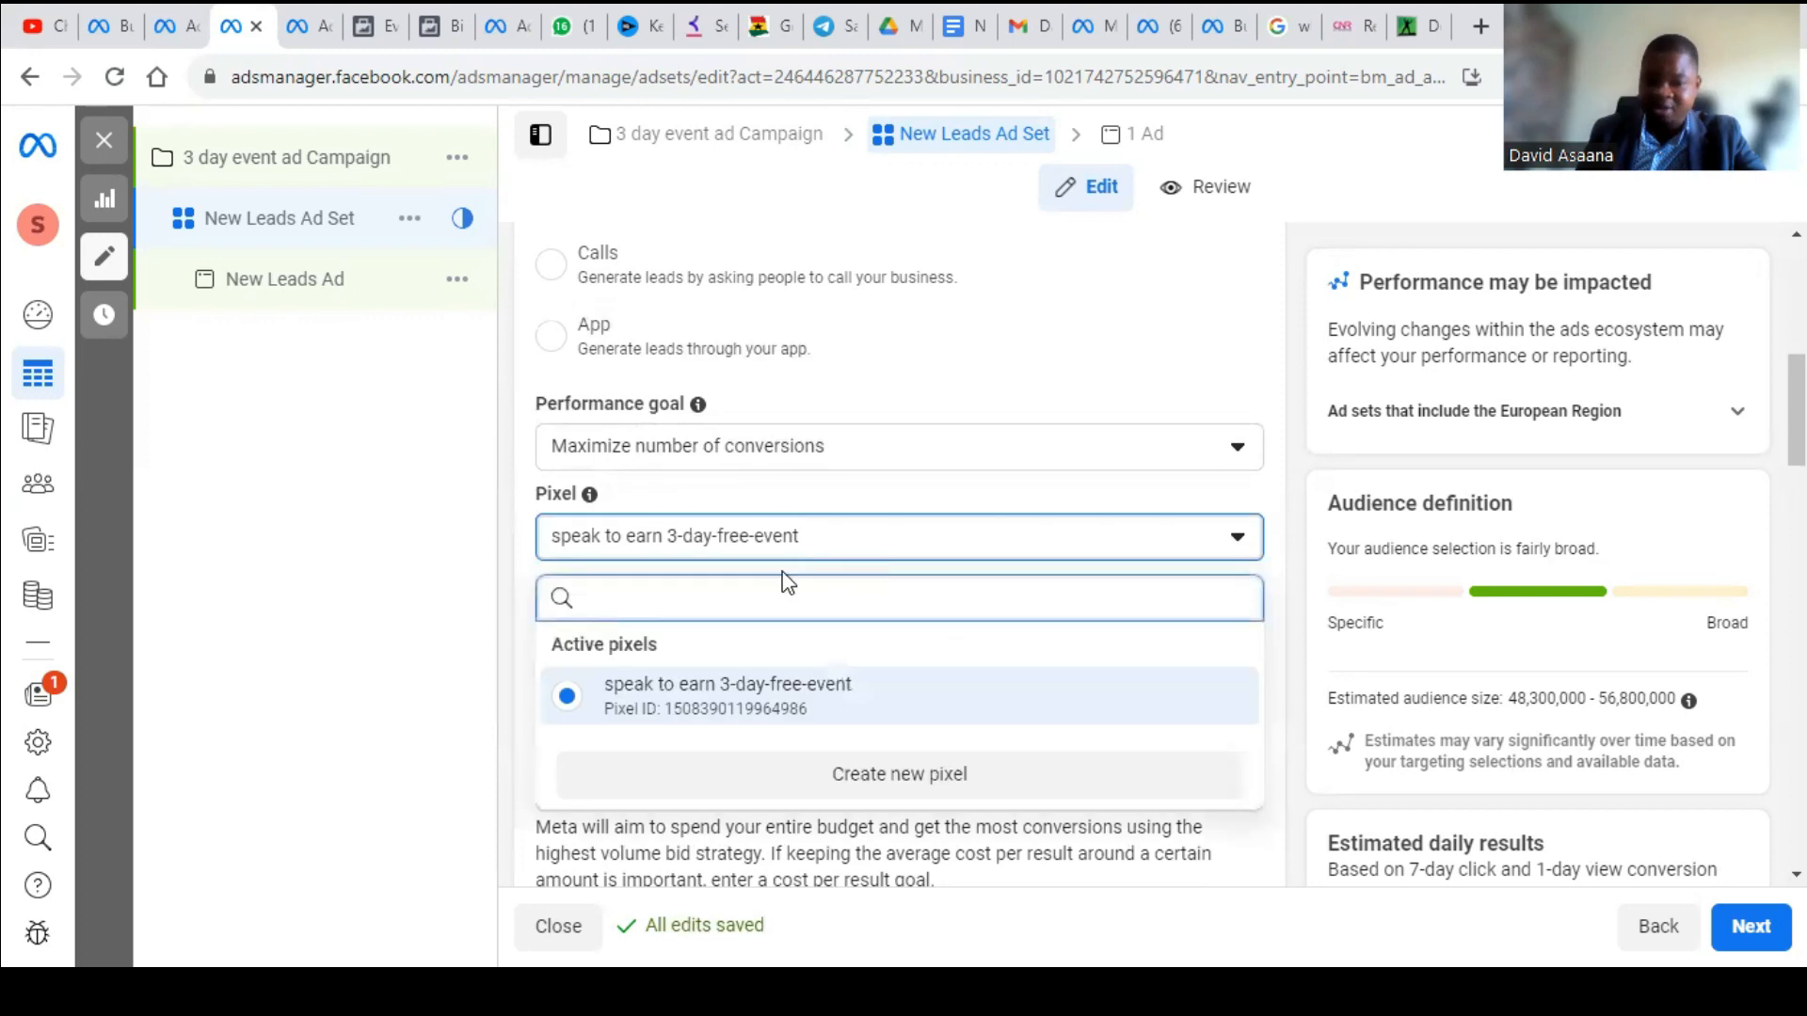
click(788, 699)
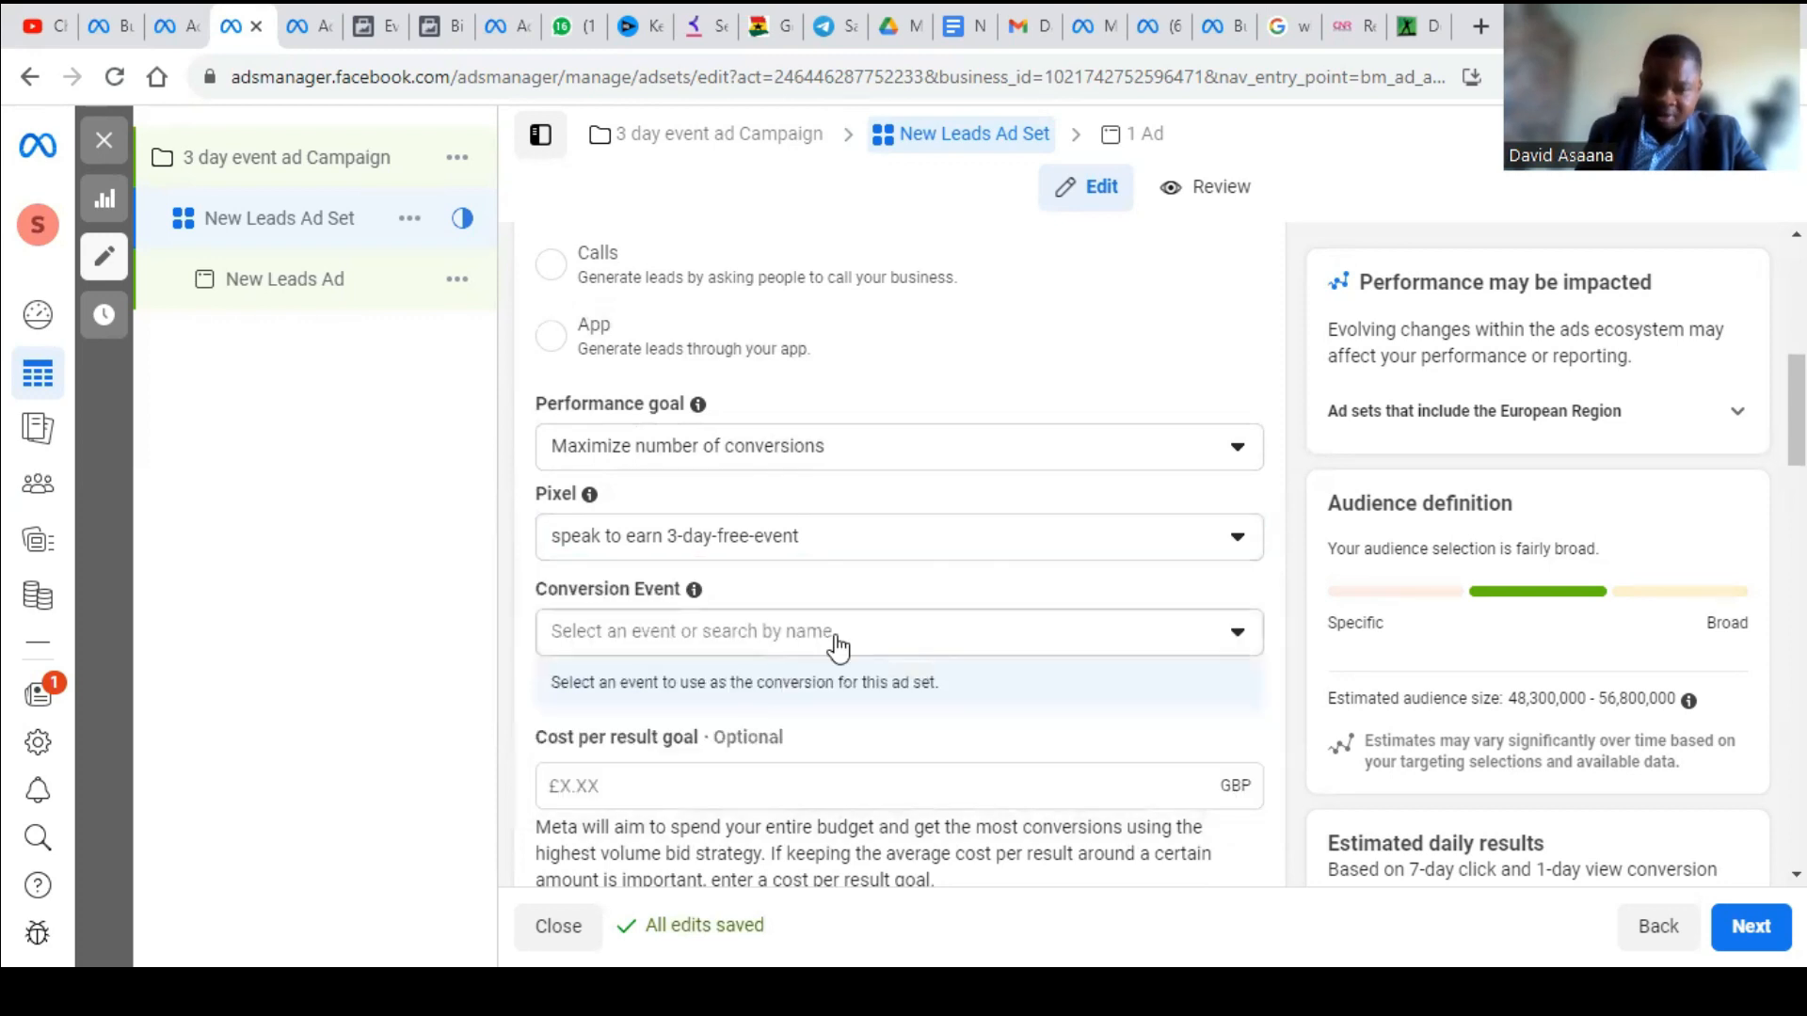
Step: Set the ad set's conversion event to Subscribe
scroll(753, 600, down, 2)
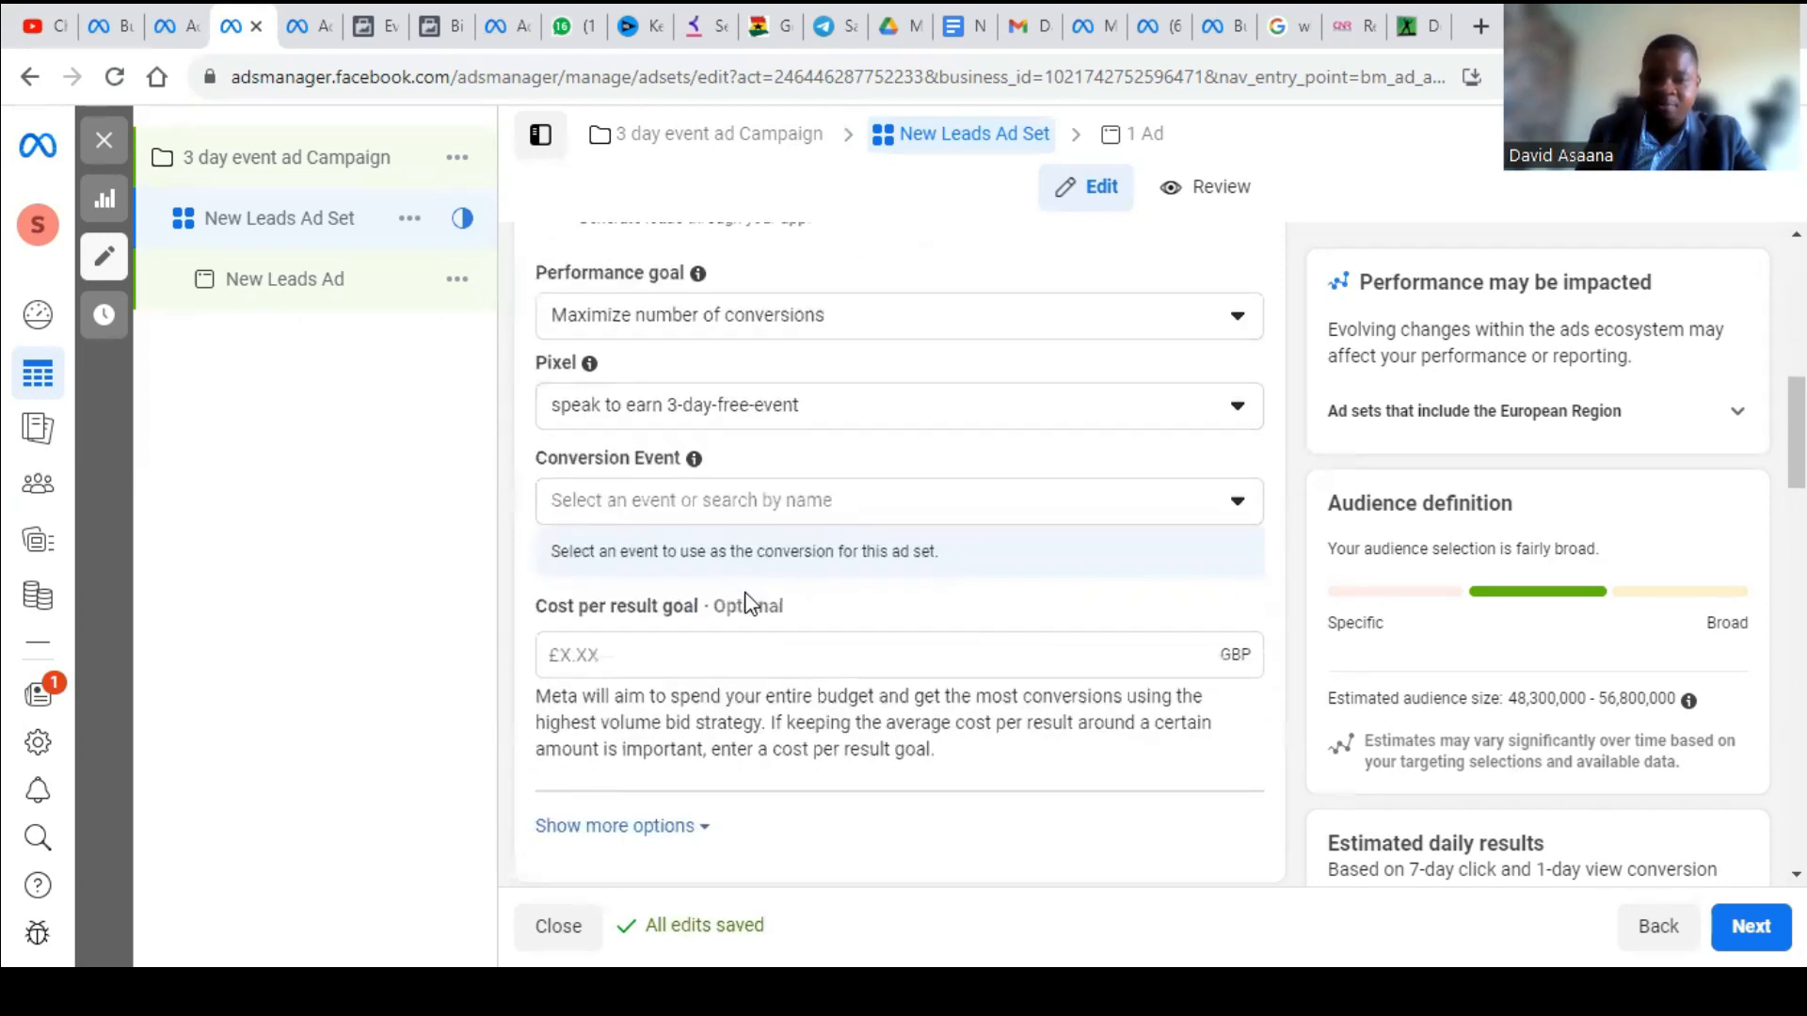
click(762, 506)
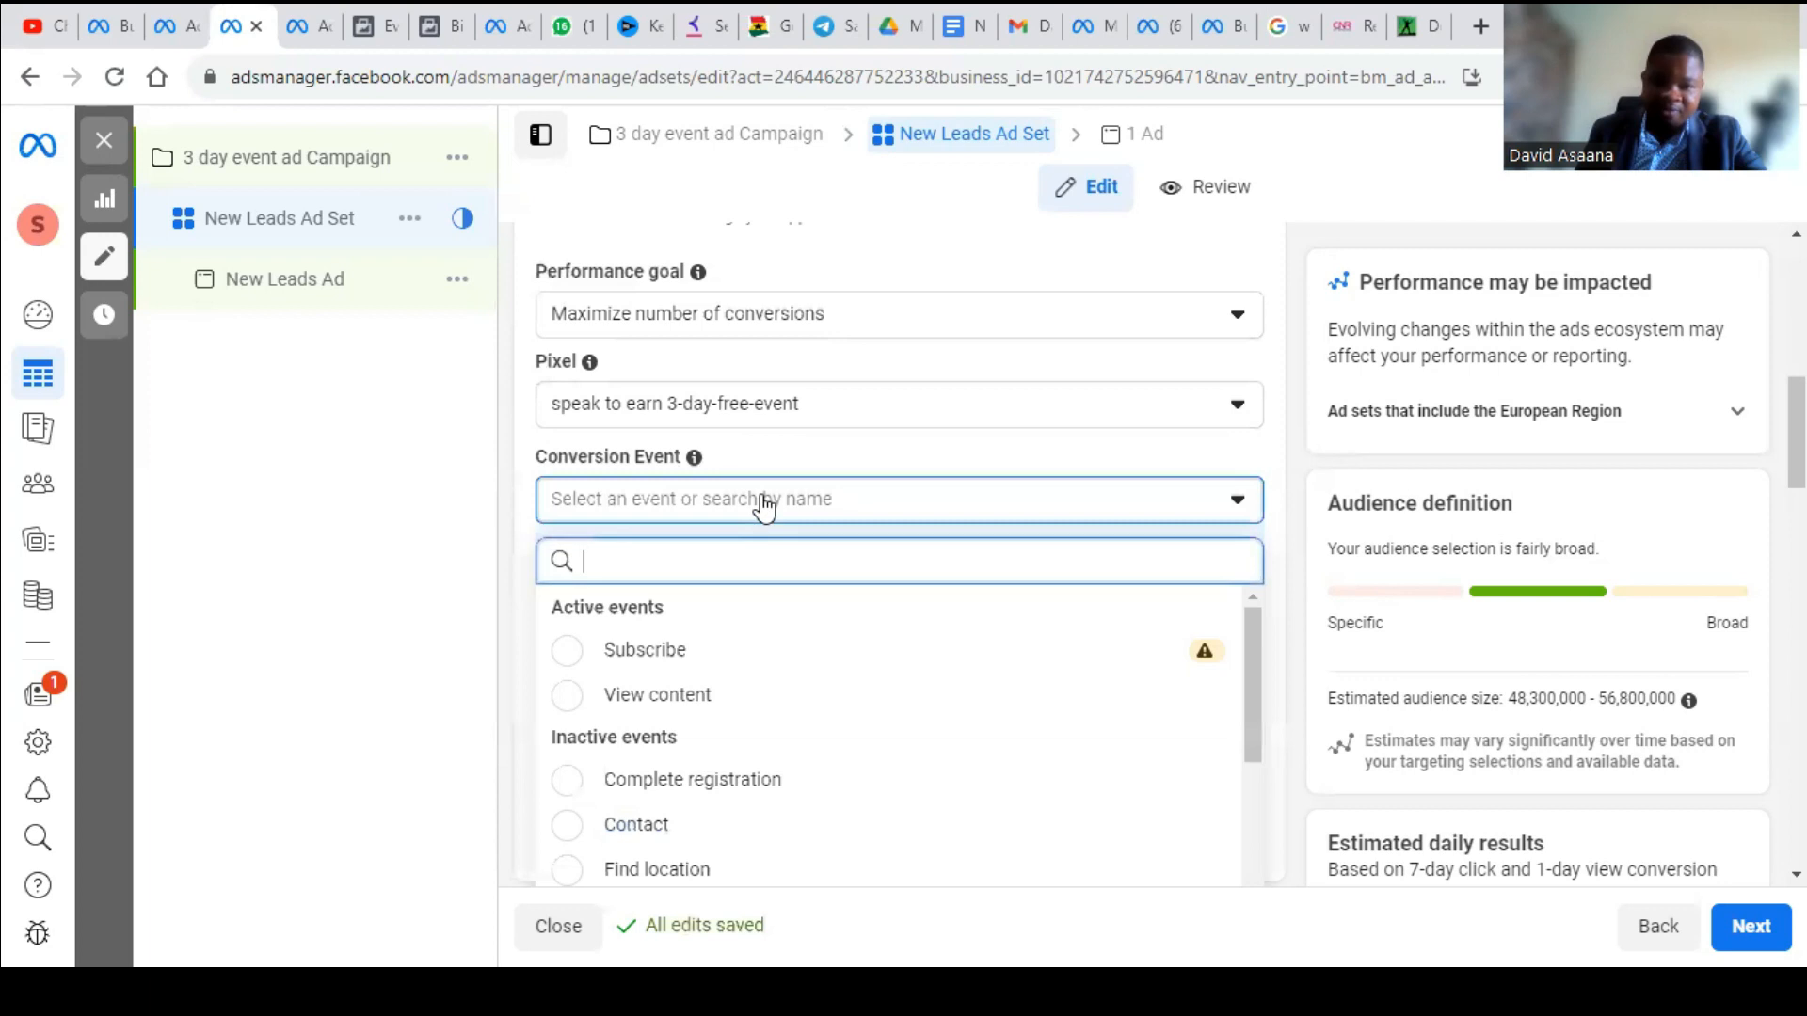
click(750, 672)
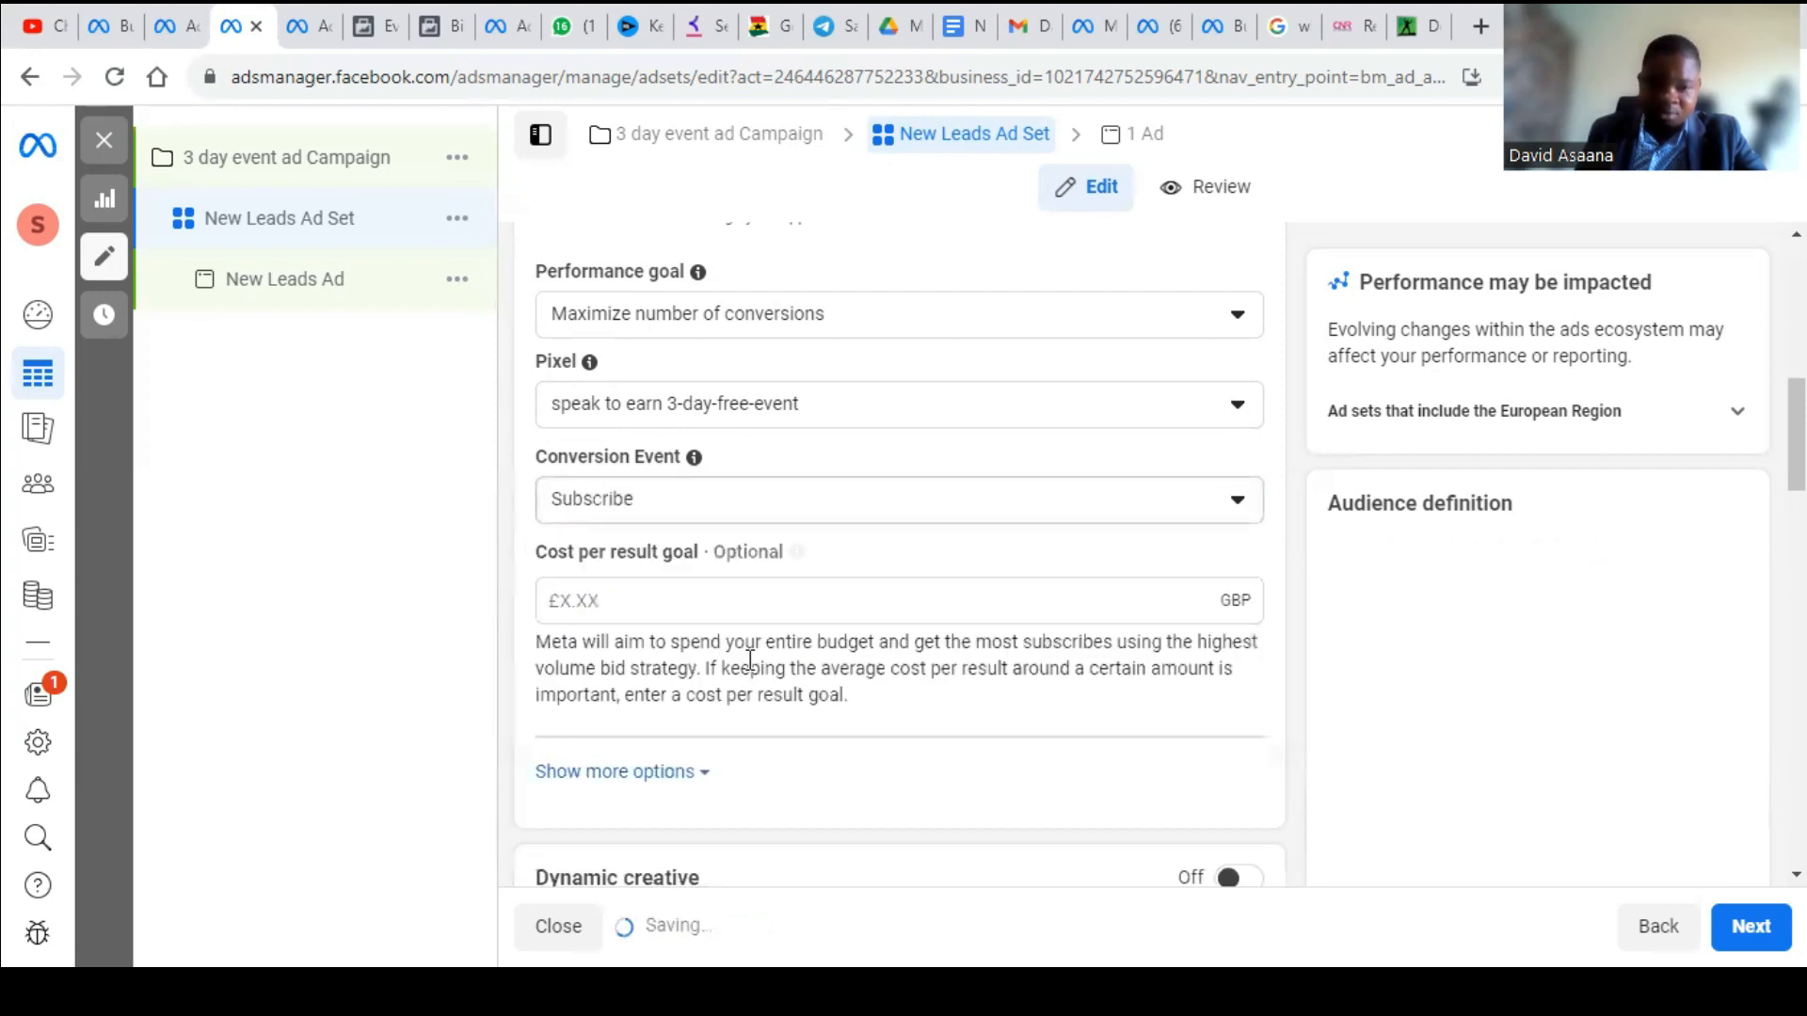
Step: Review the ad set's performance goal, pixel, conversion event and budget settings
scroll(771, 613, down, 3)
scroll(772, 614, down, 6)
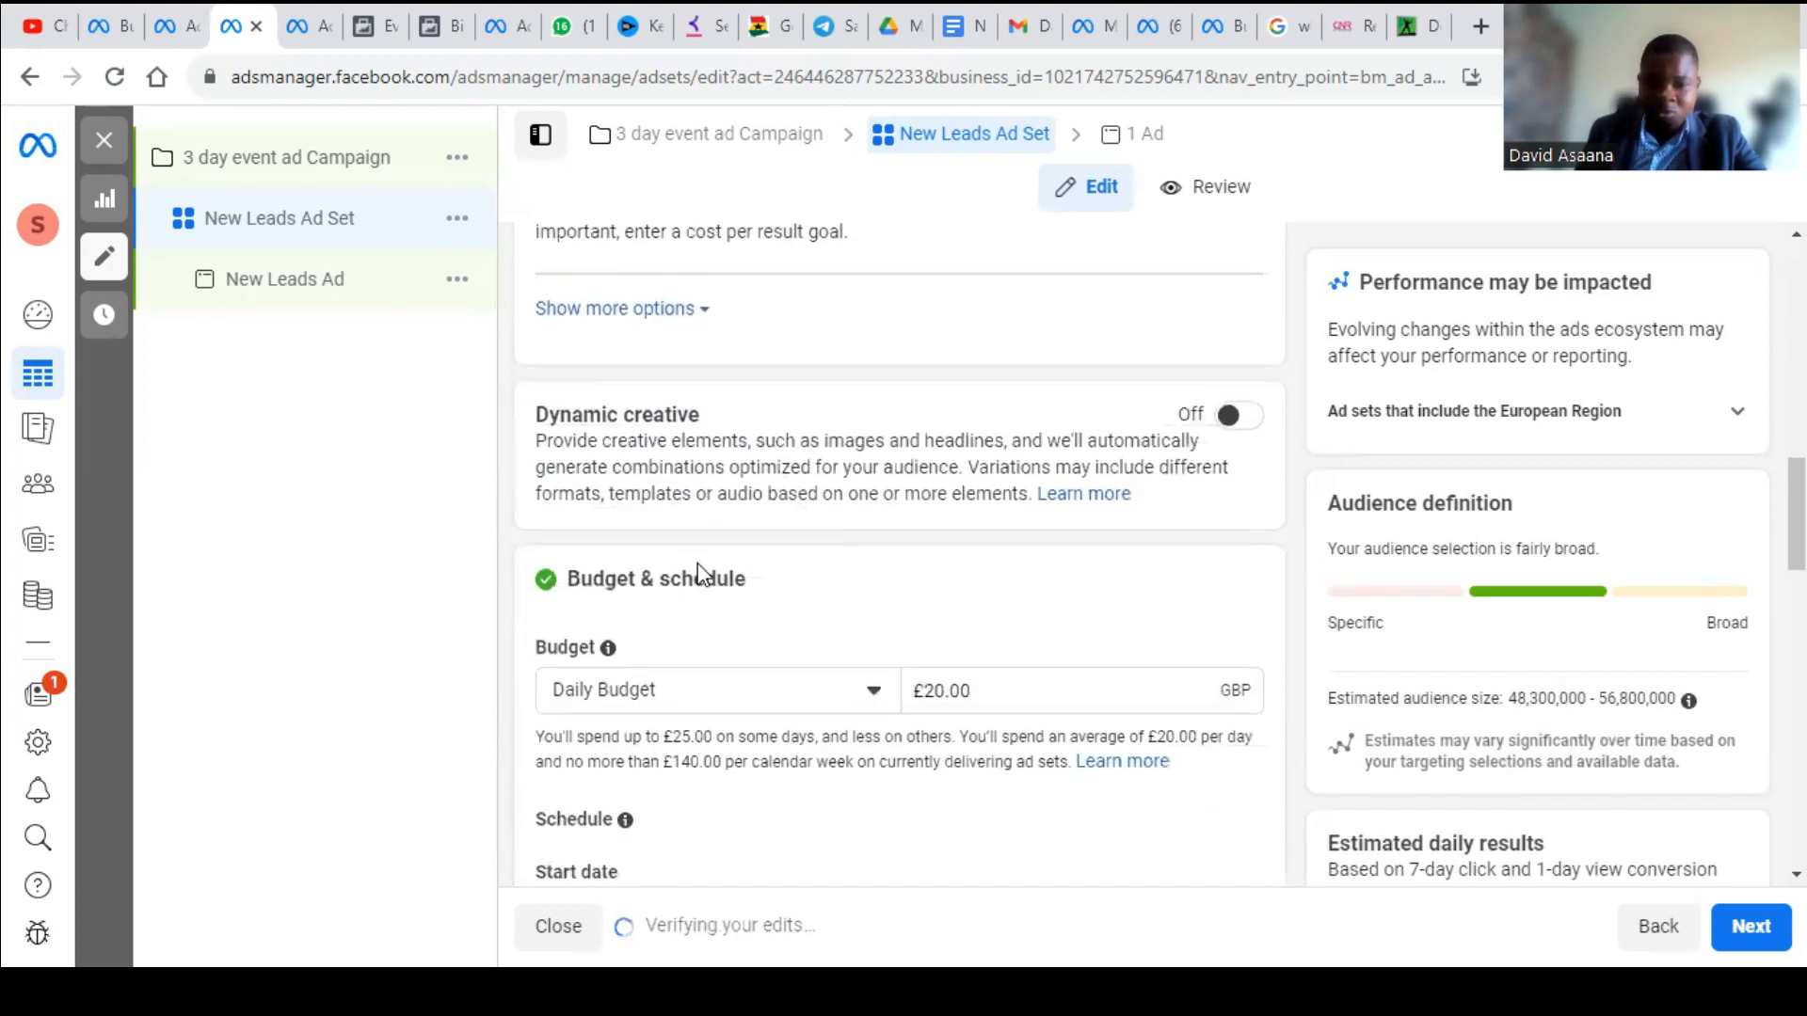
scroll(751, 416, up, 5)
scroll(766, 420, up, 8)
scroll(828, 579, down, 3)
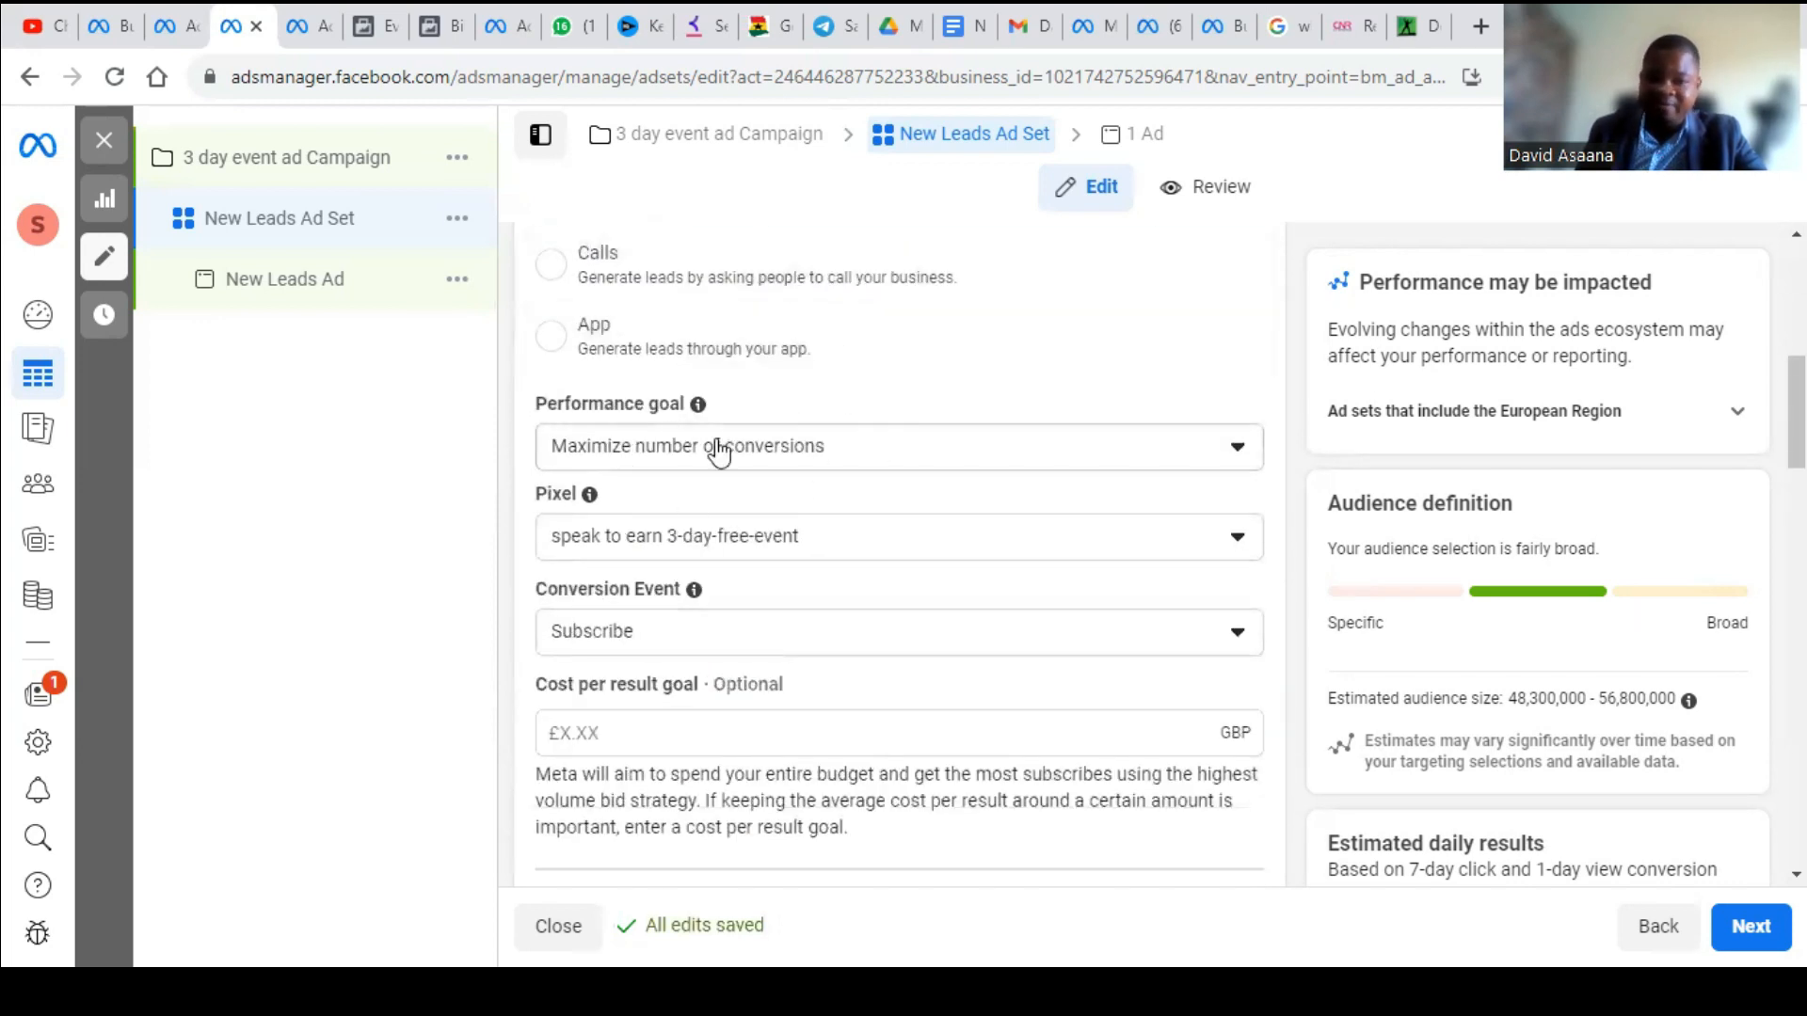
mouse_move(797, 684)
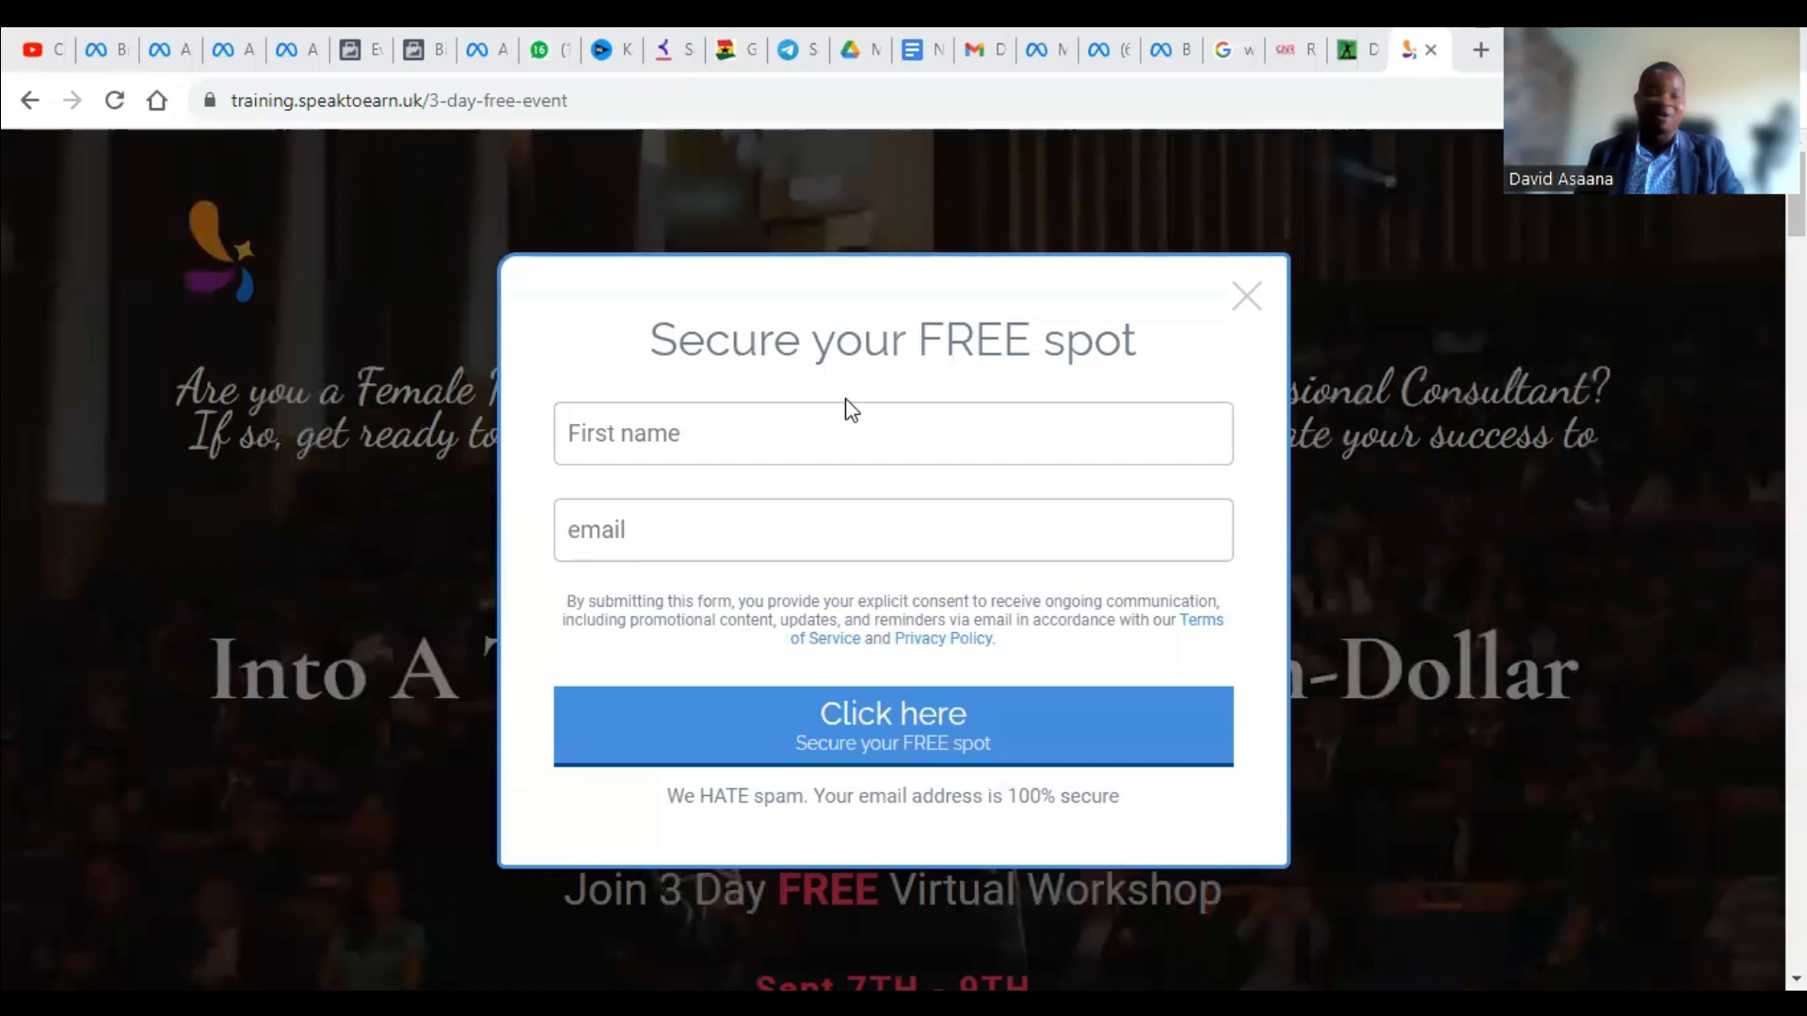
click(212, 26)
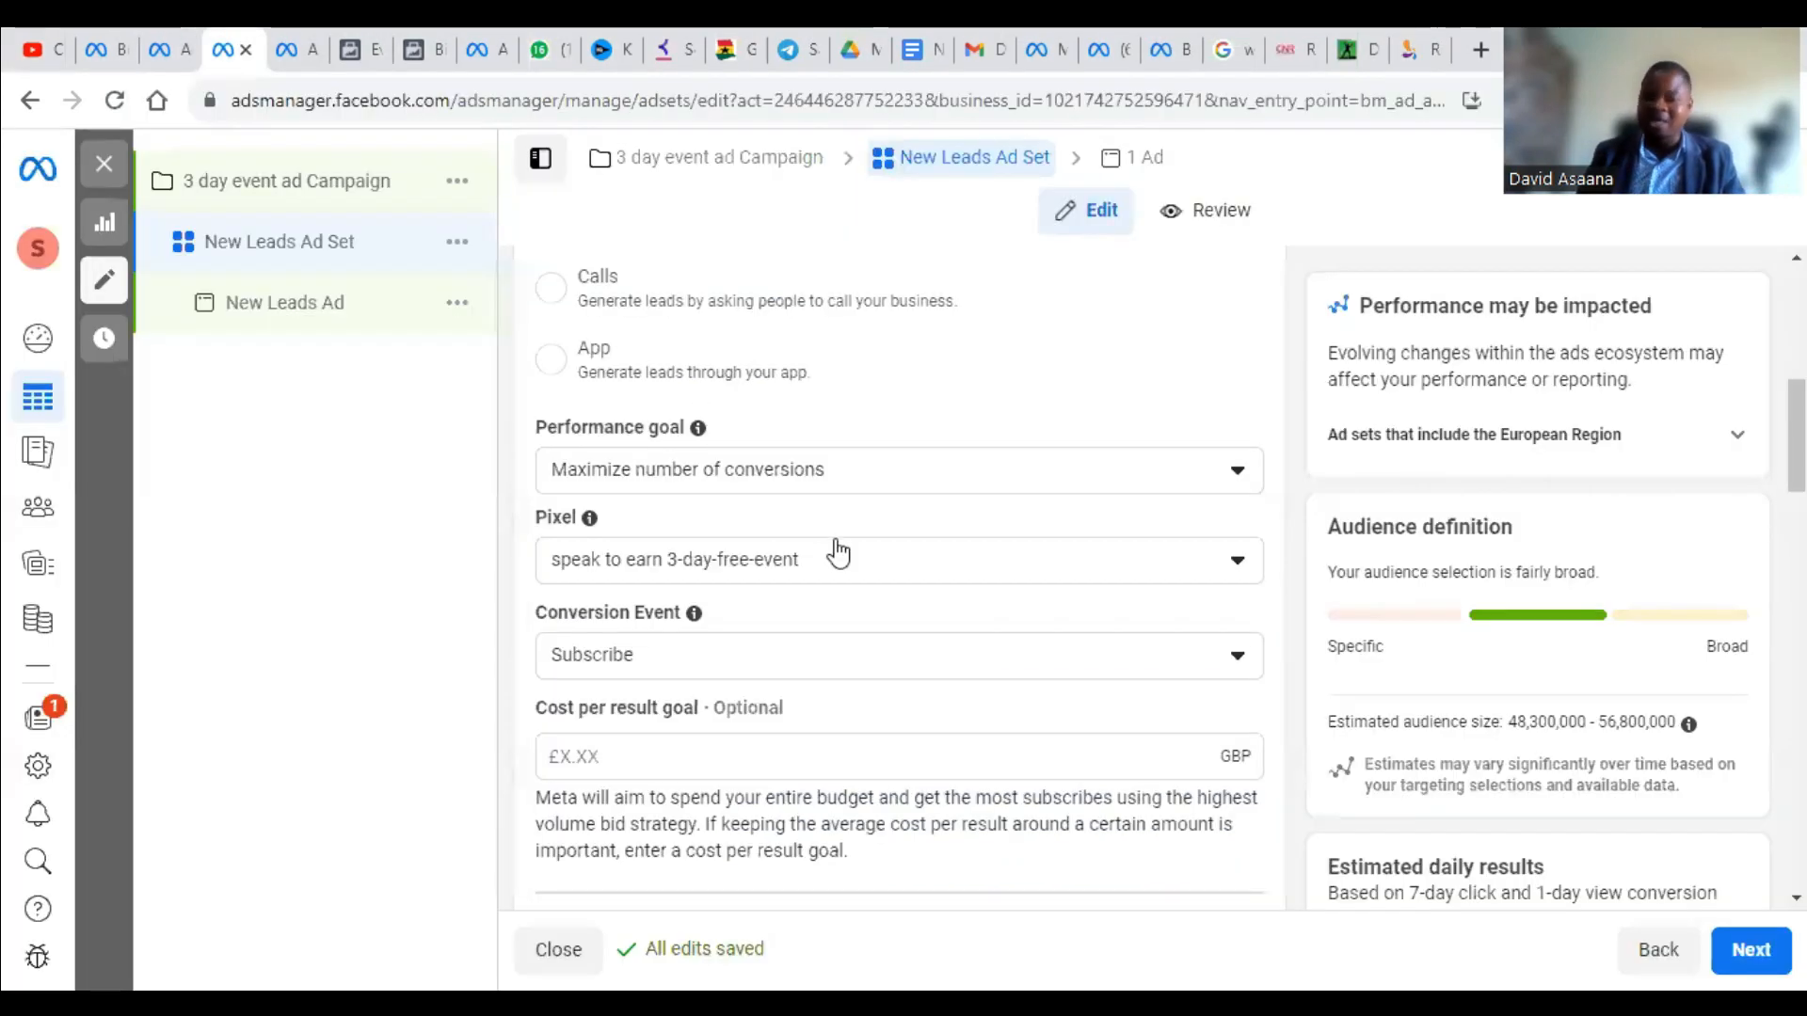
scroll(834, 544, down, 3)
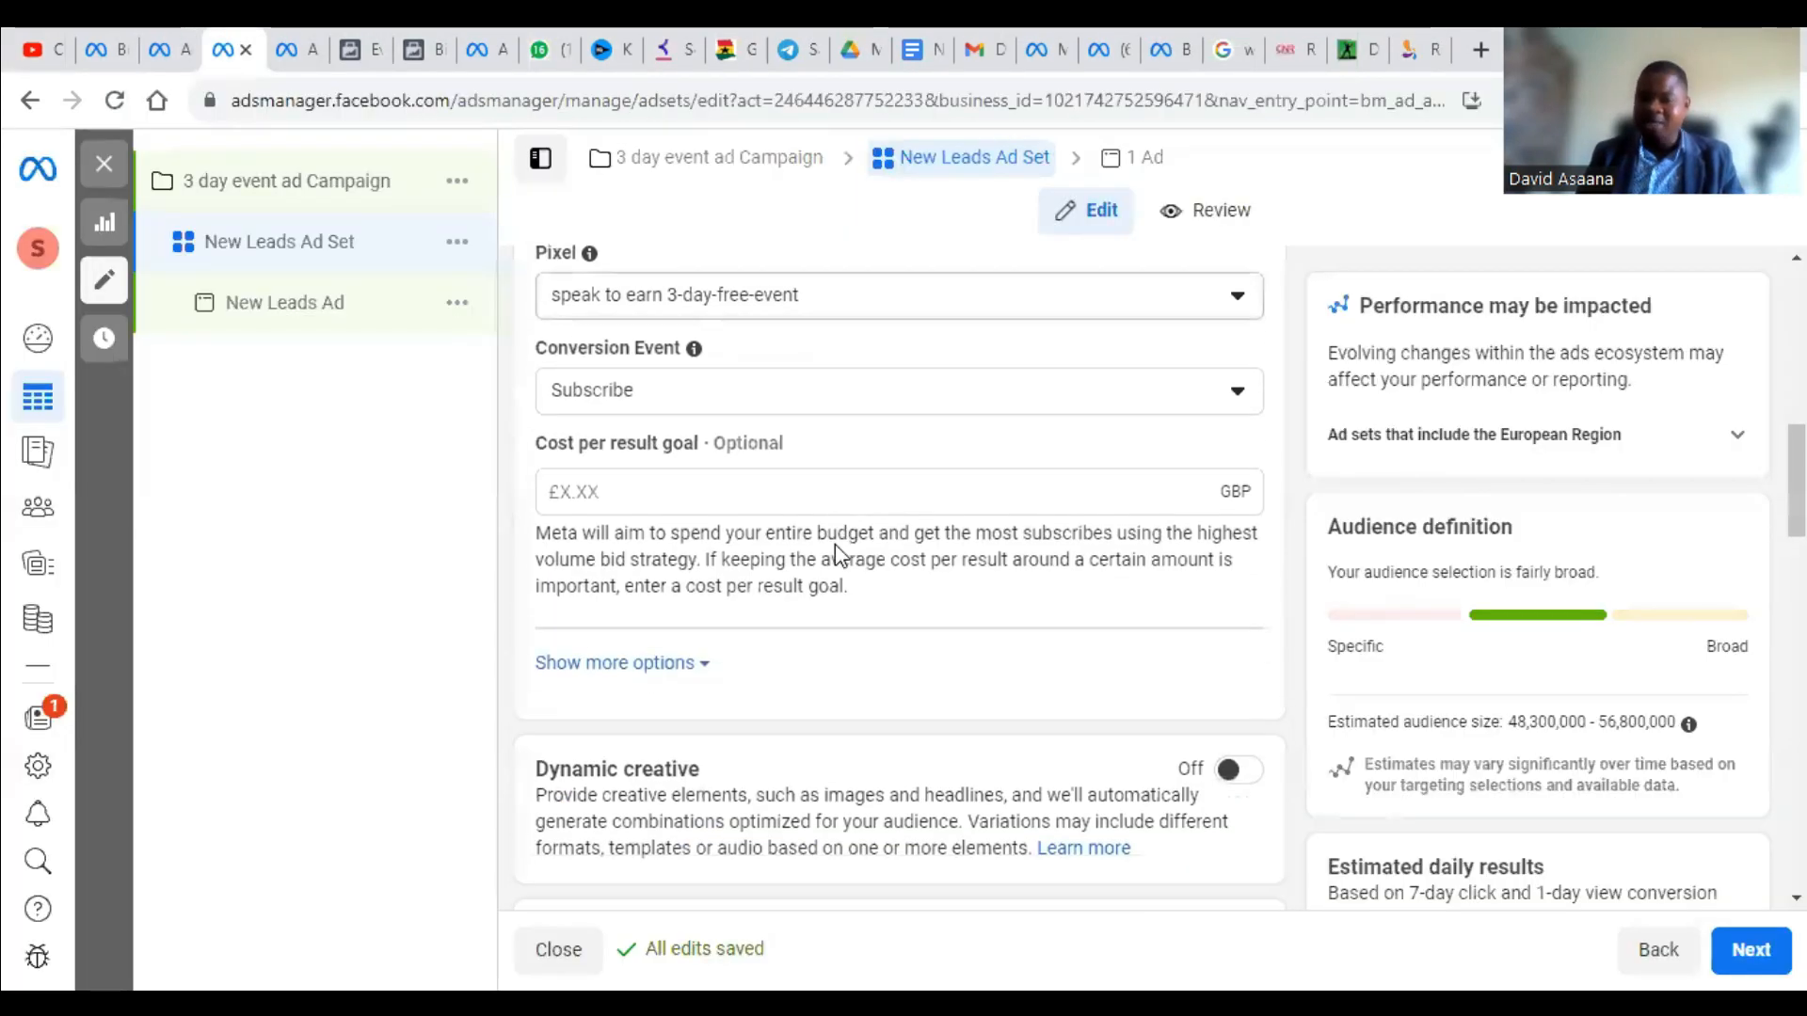
Step: Switch to the 3-day-free-event landing page and examine the fields of its "Secure your FREE spot" sign-up form
click(1428, 43)
click(939, 441)
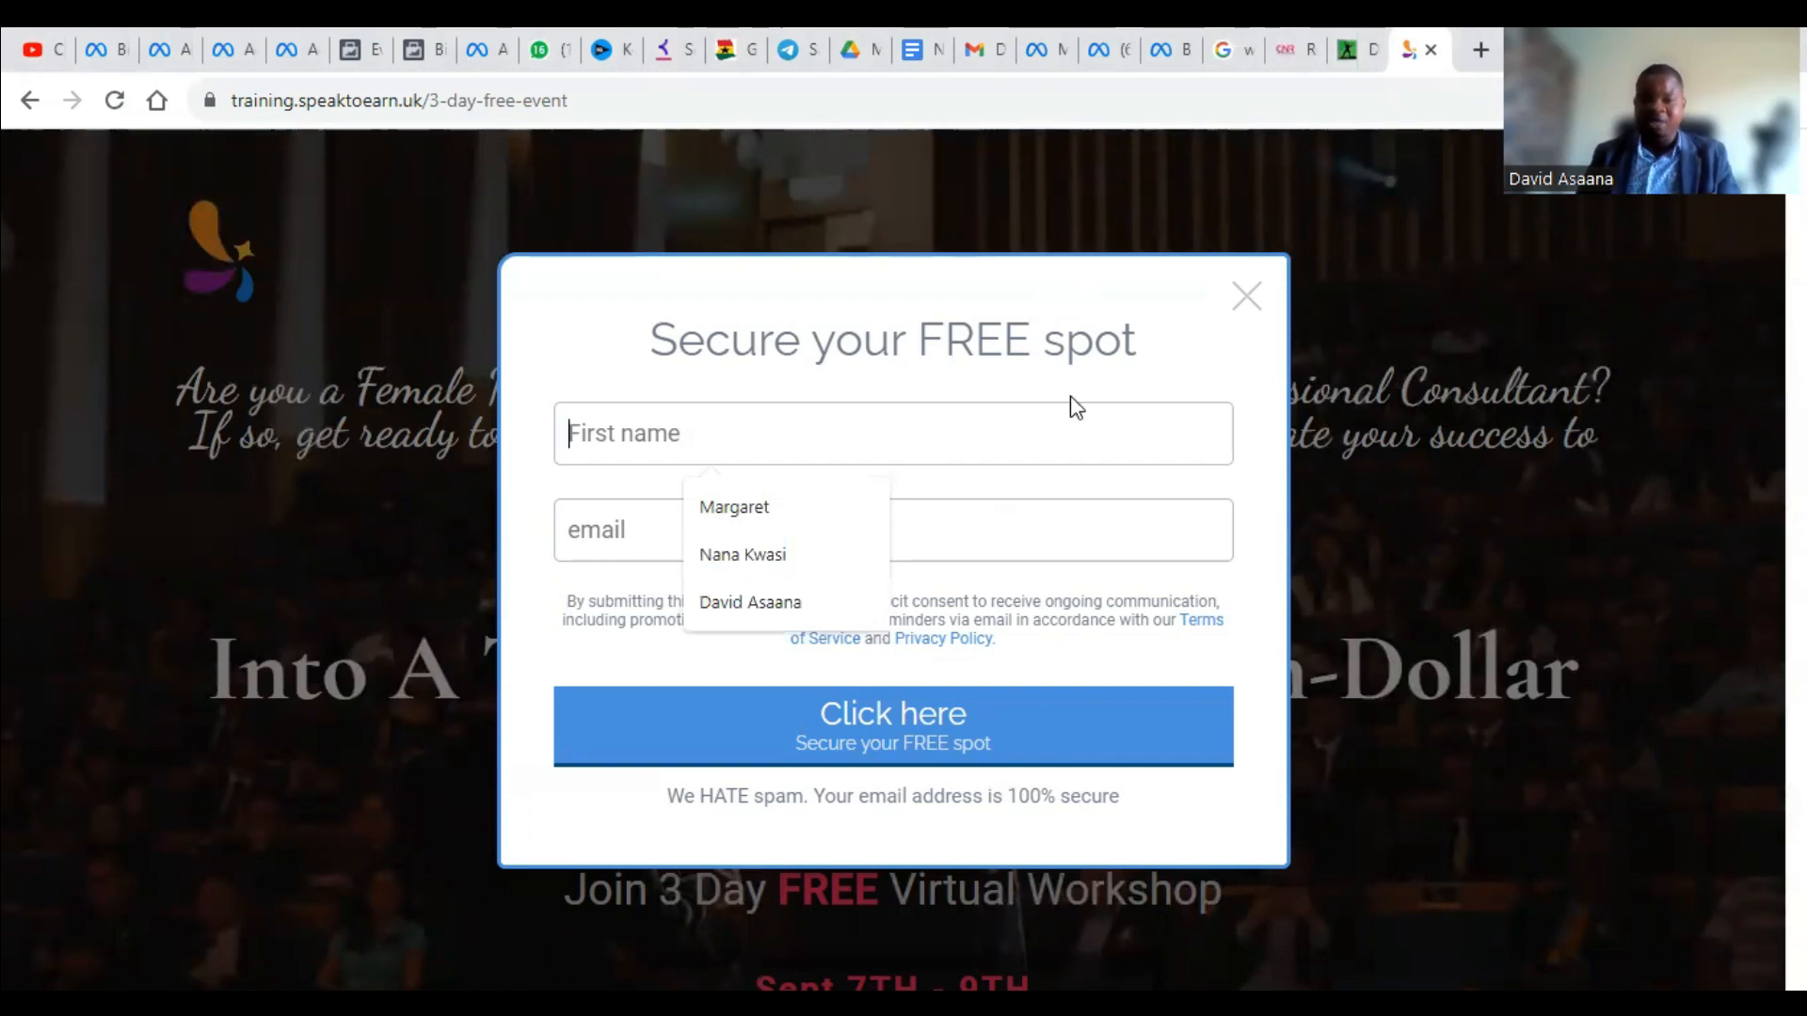
click(911, 342)
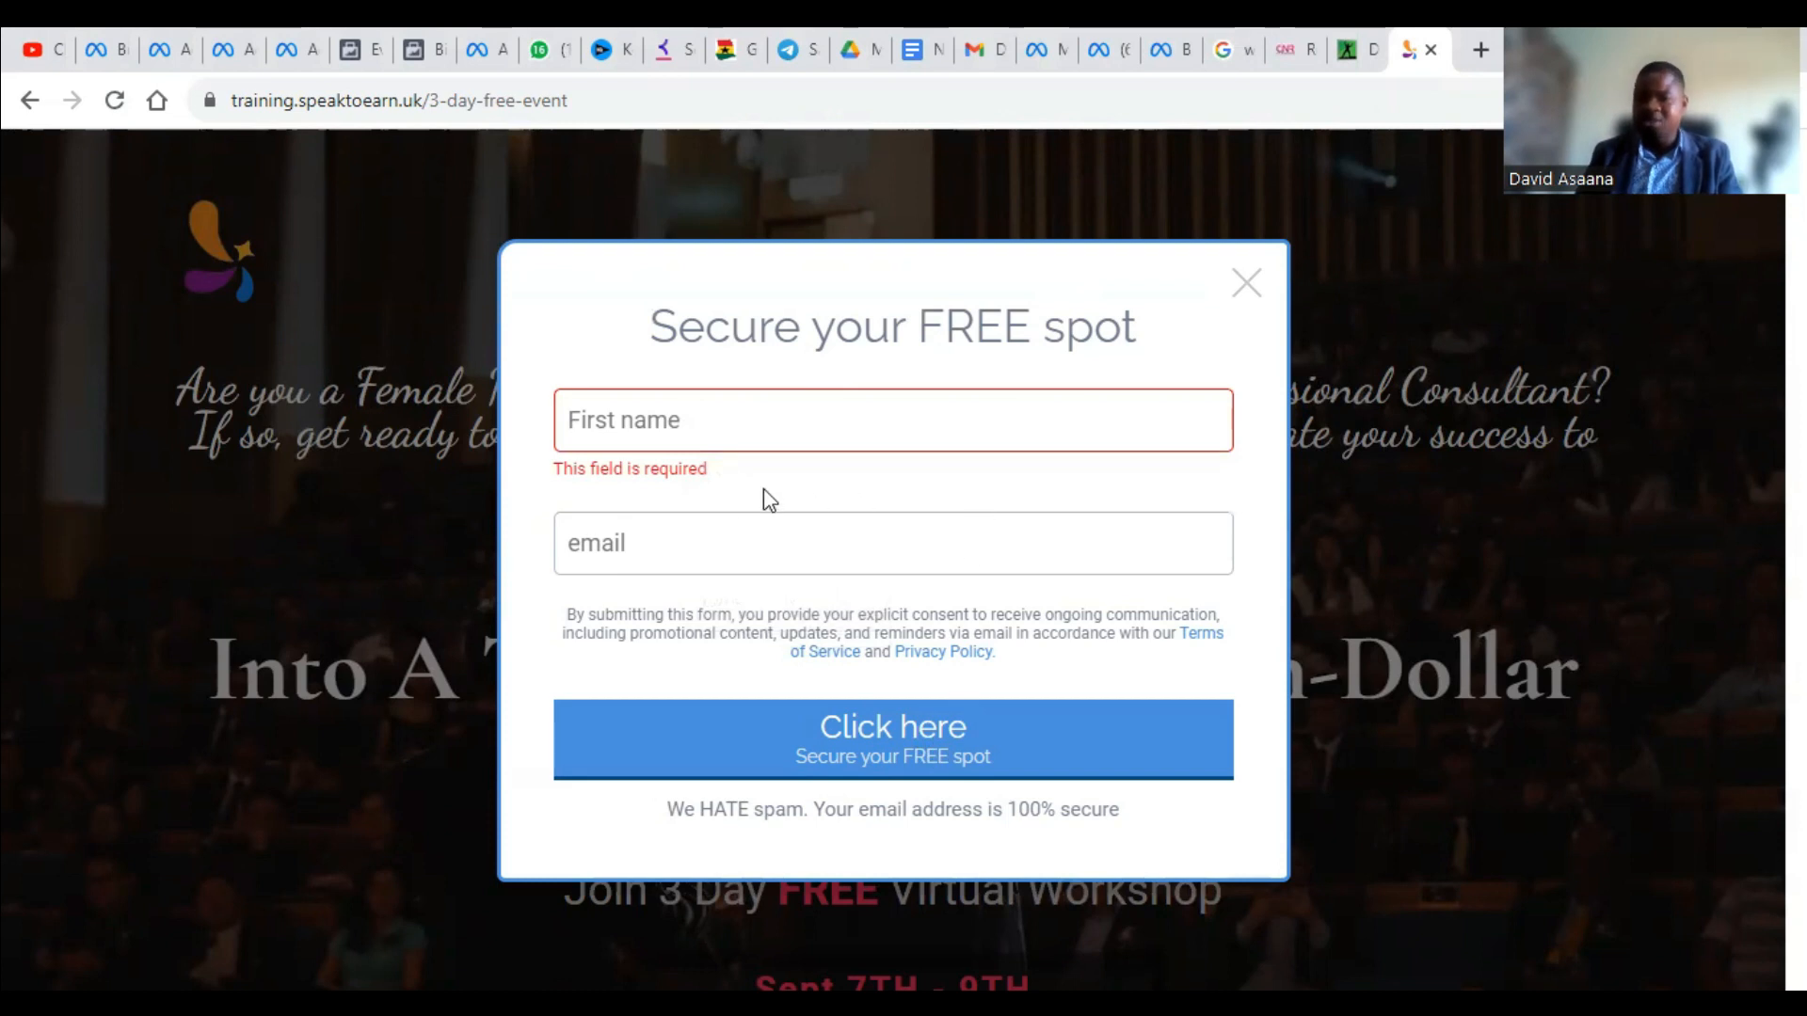
click(174, 34)
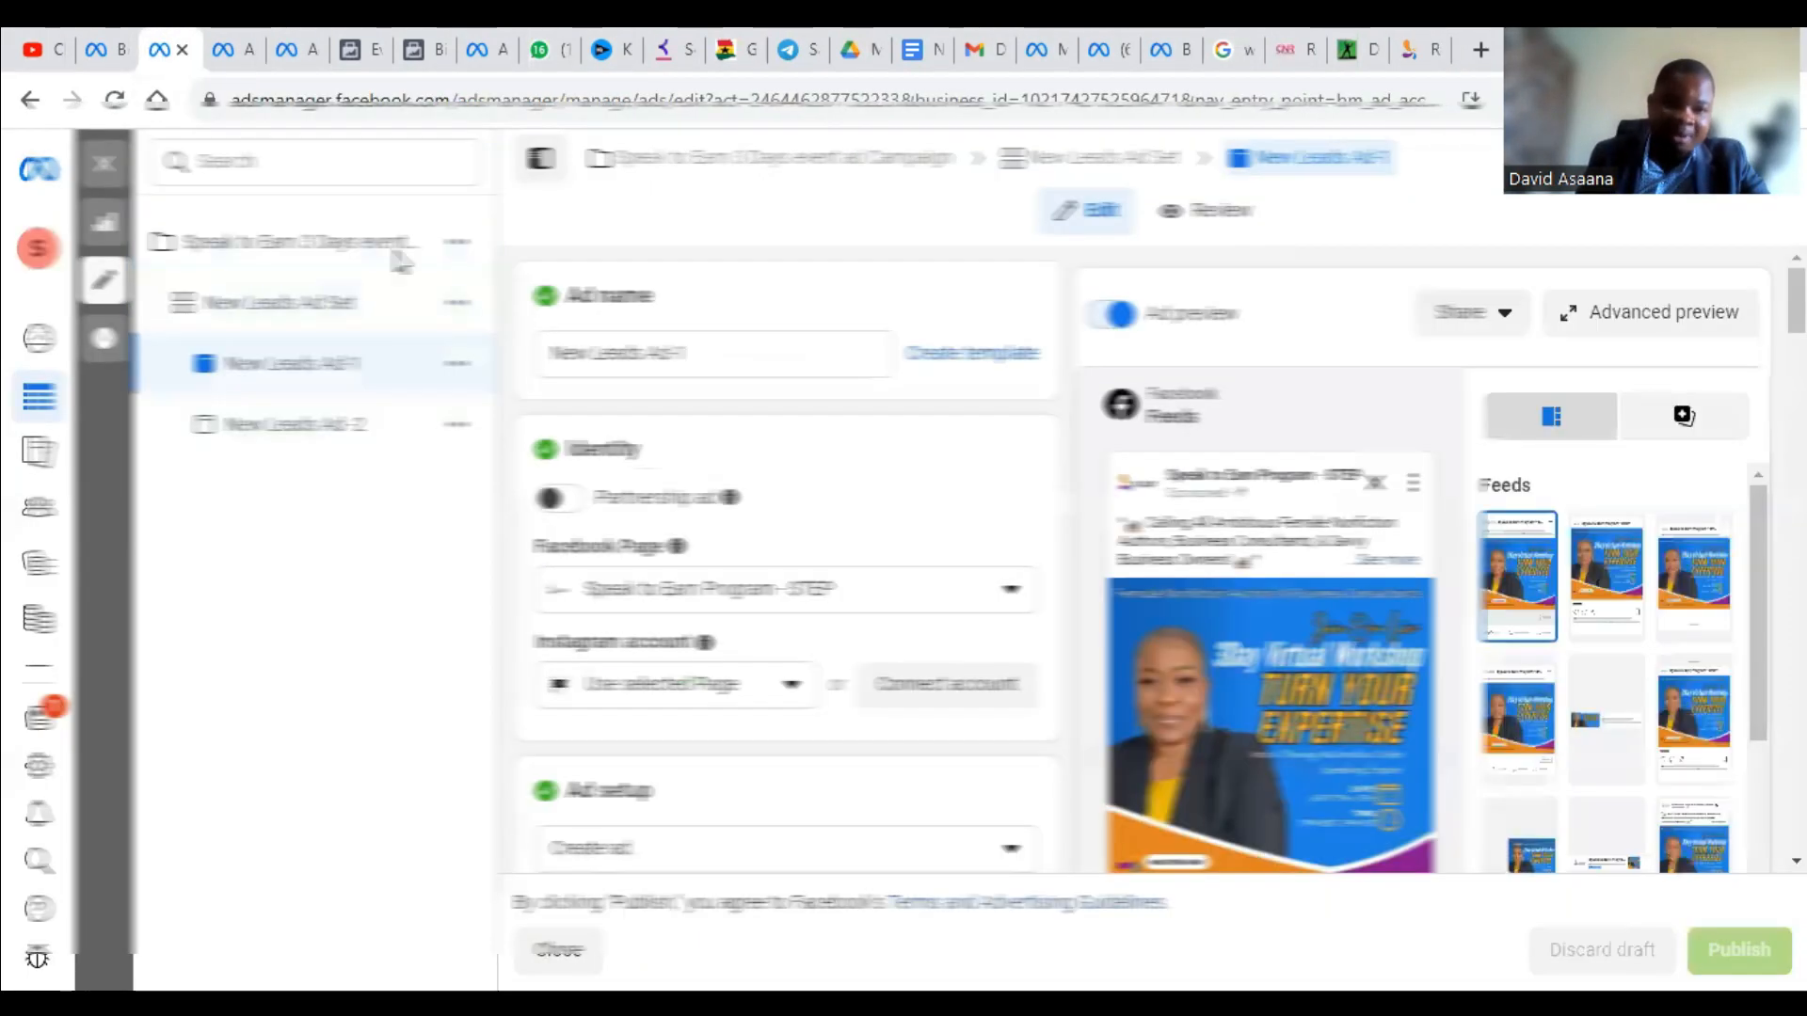
click(106, 38)
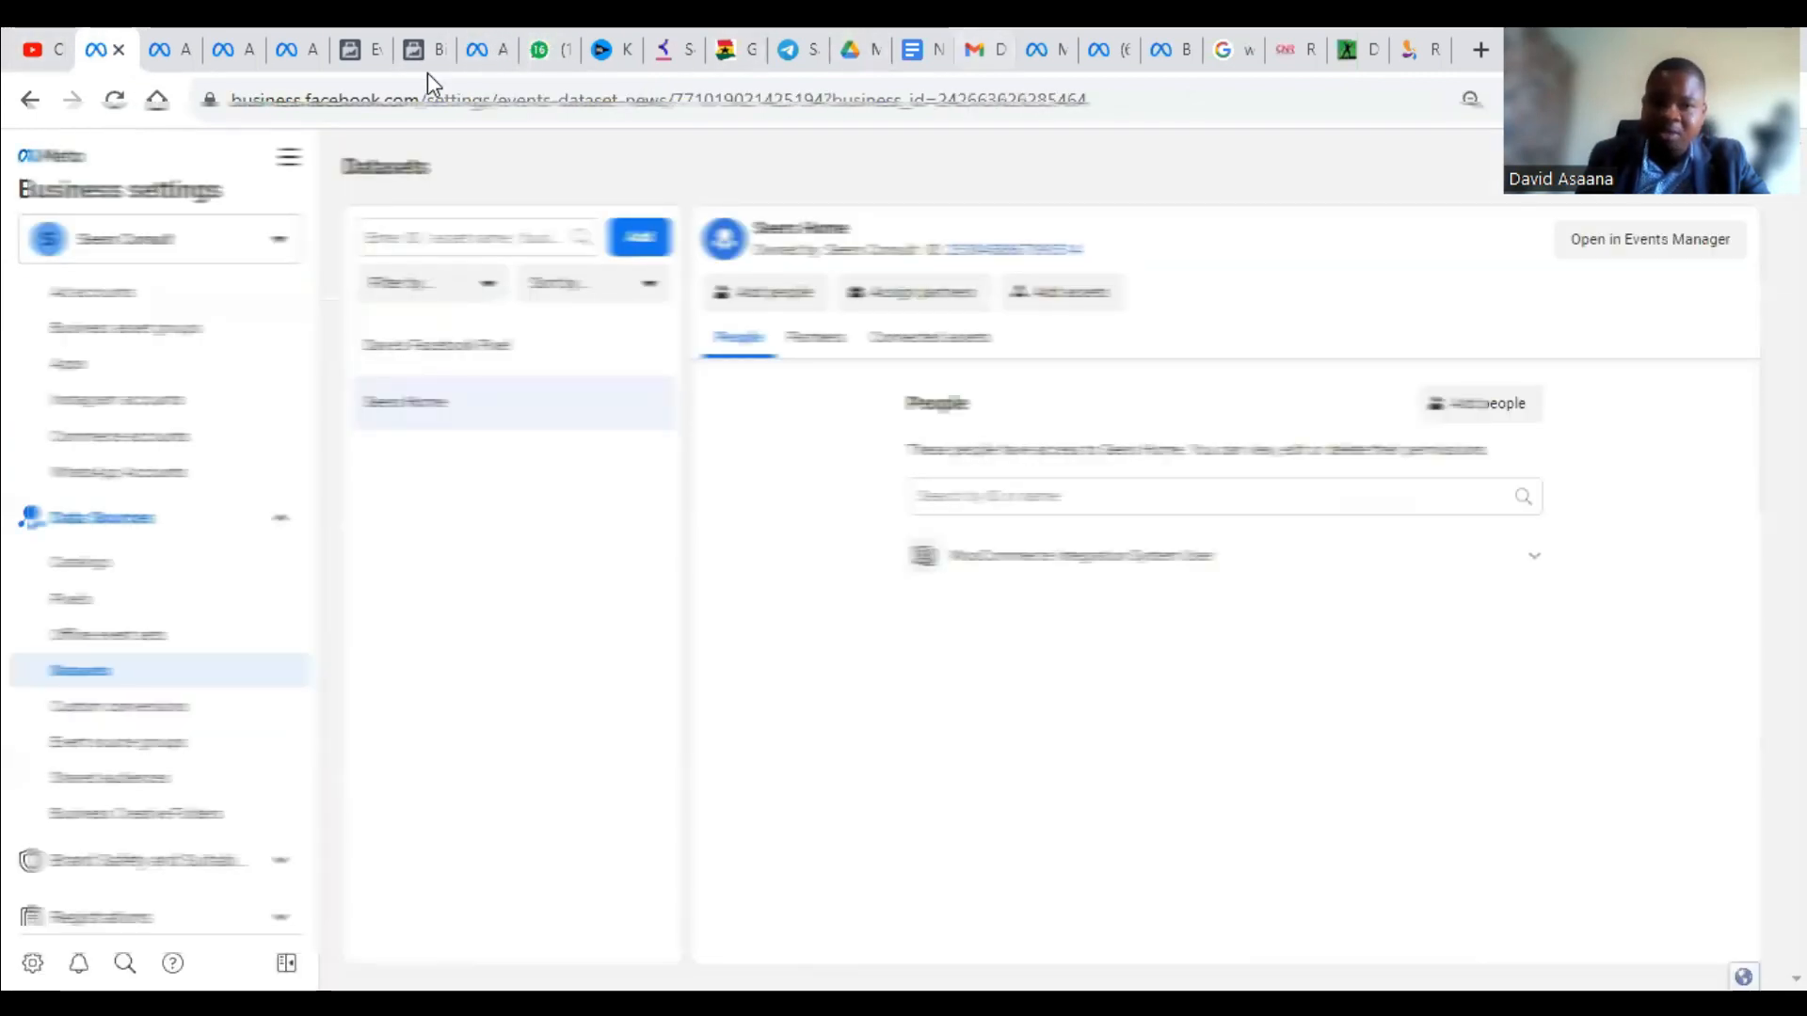
click(171, 30)
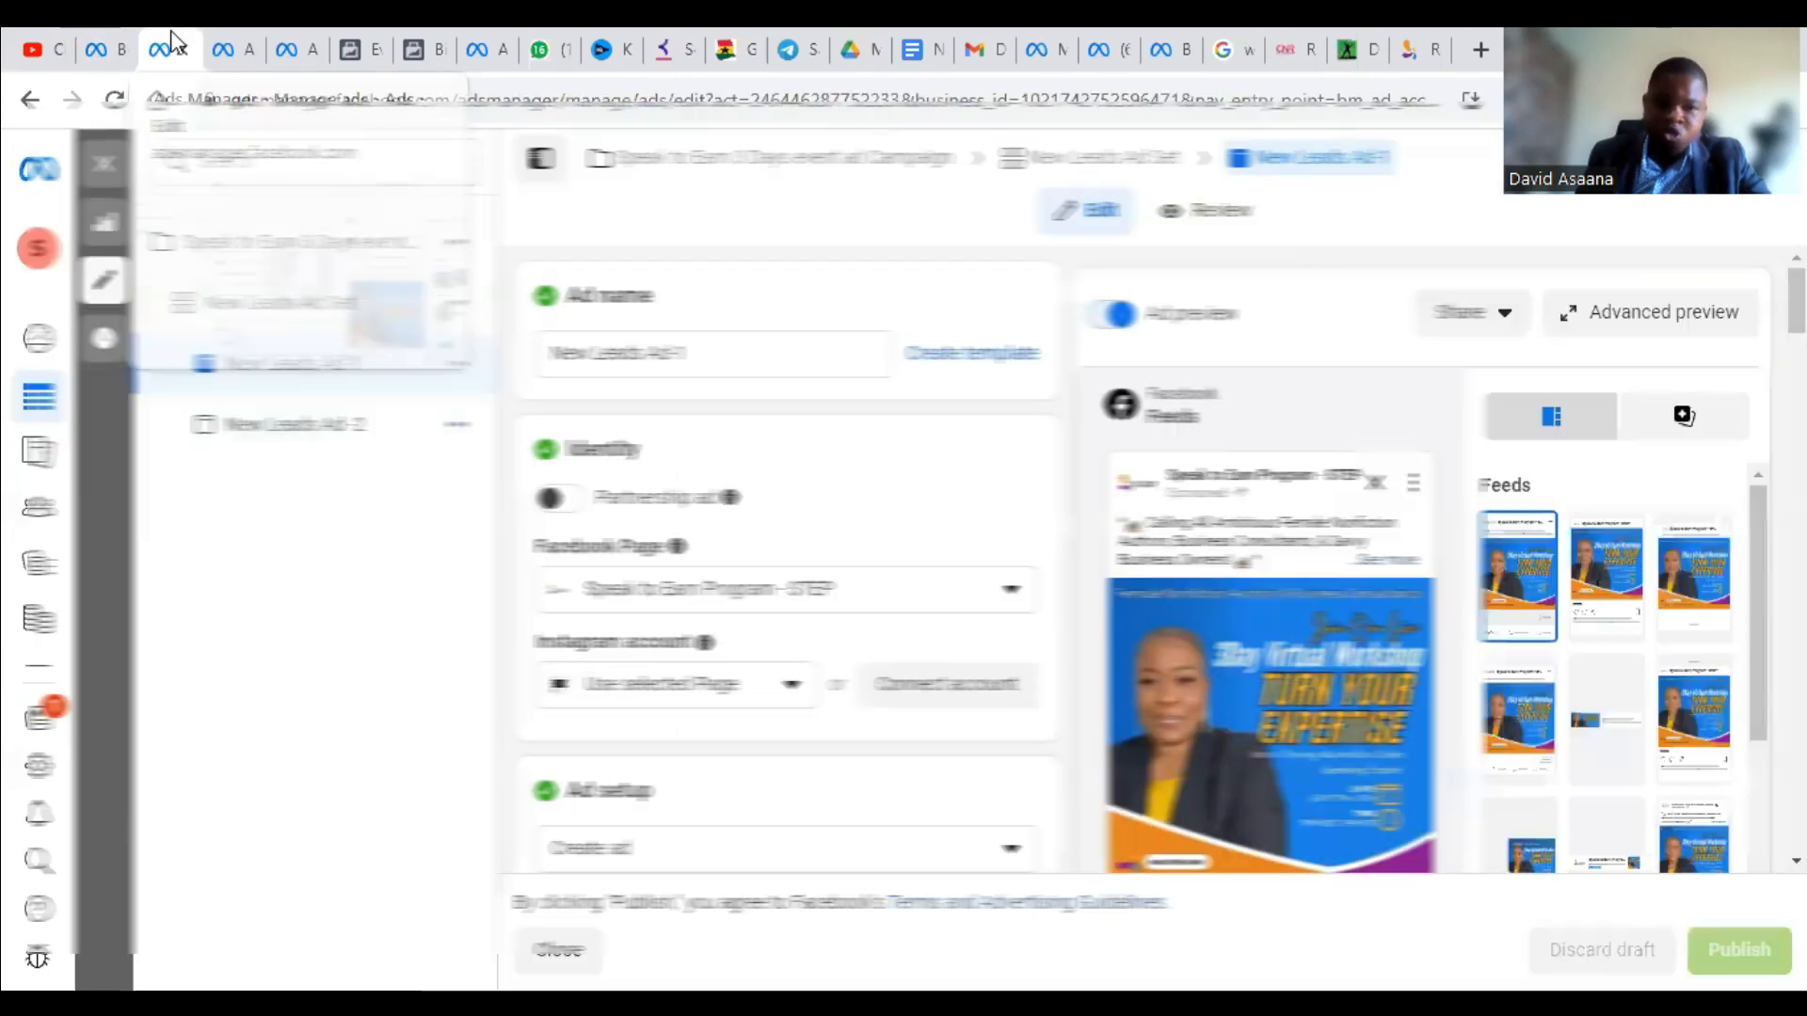
Step: Open Events Manager for the Speak to Earn ad account from Ads Manager
click(265, 42)
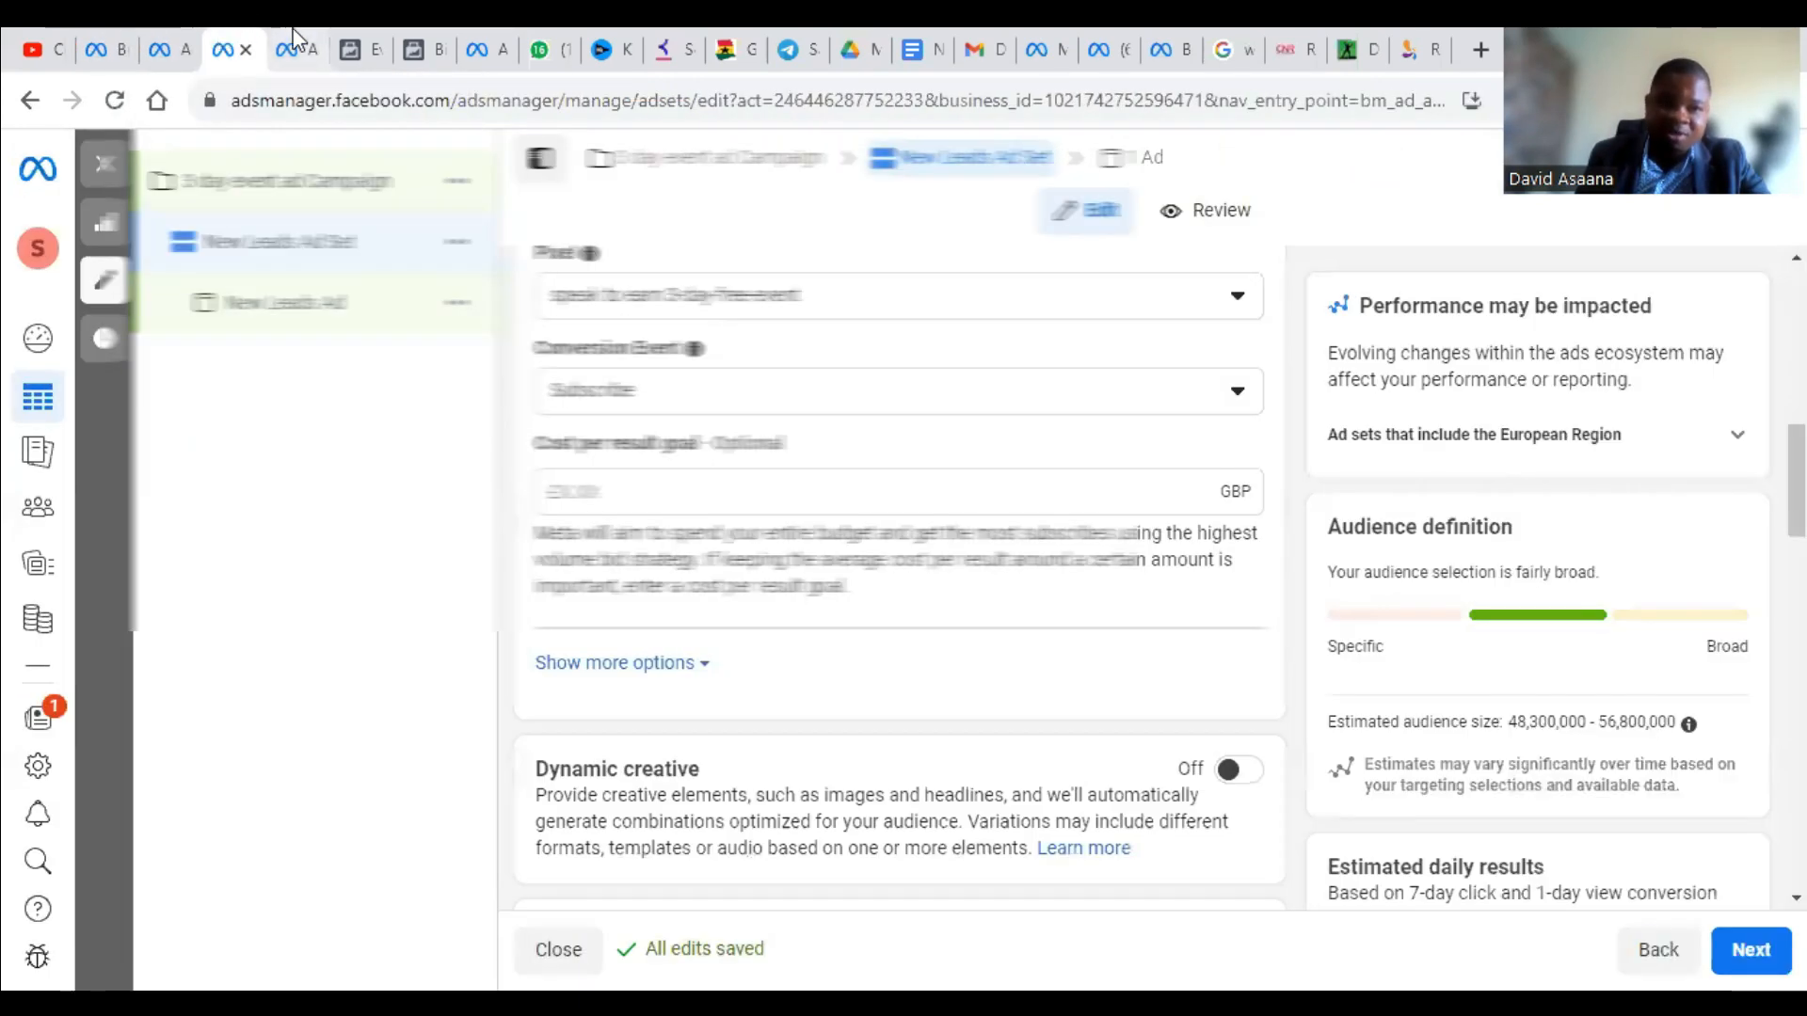
click(116, 42)
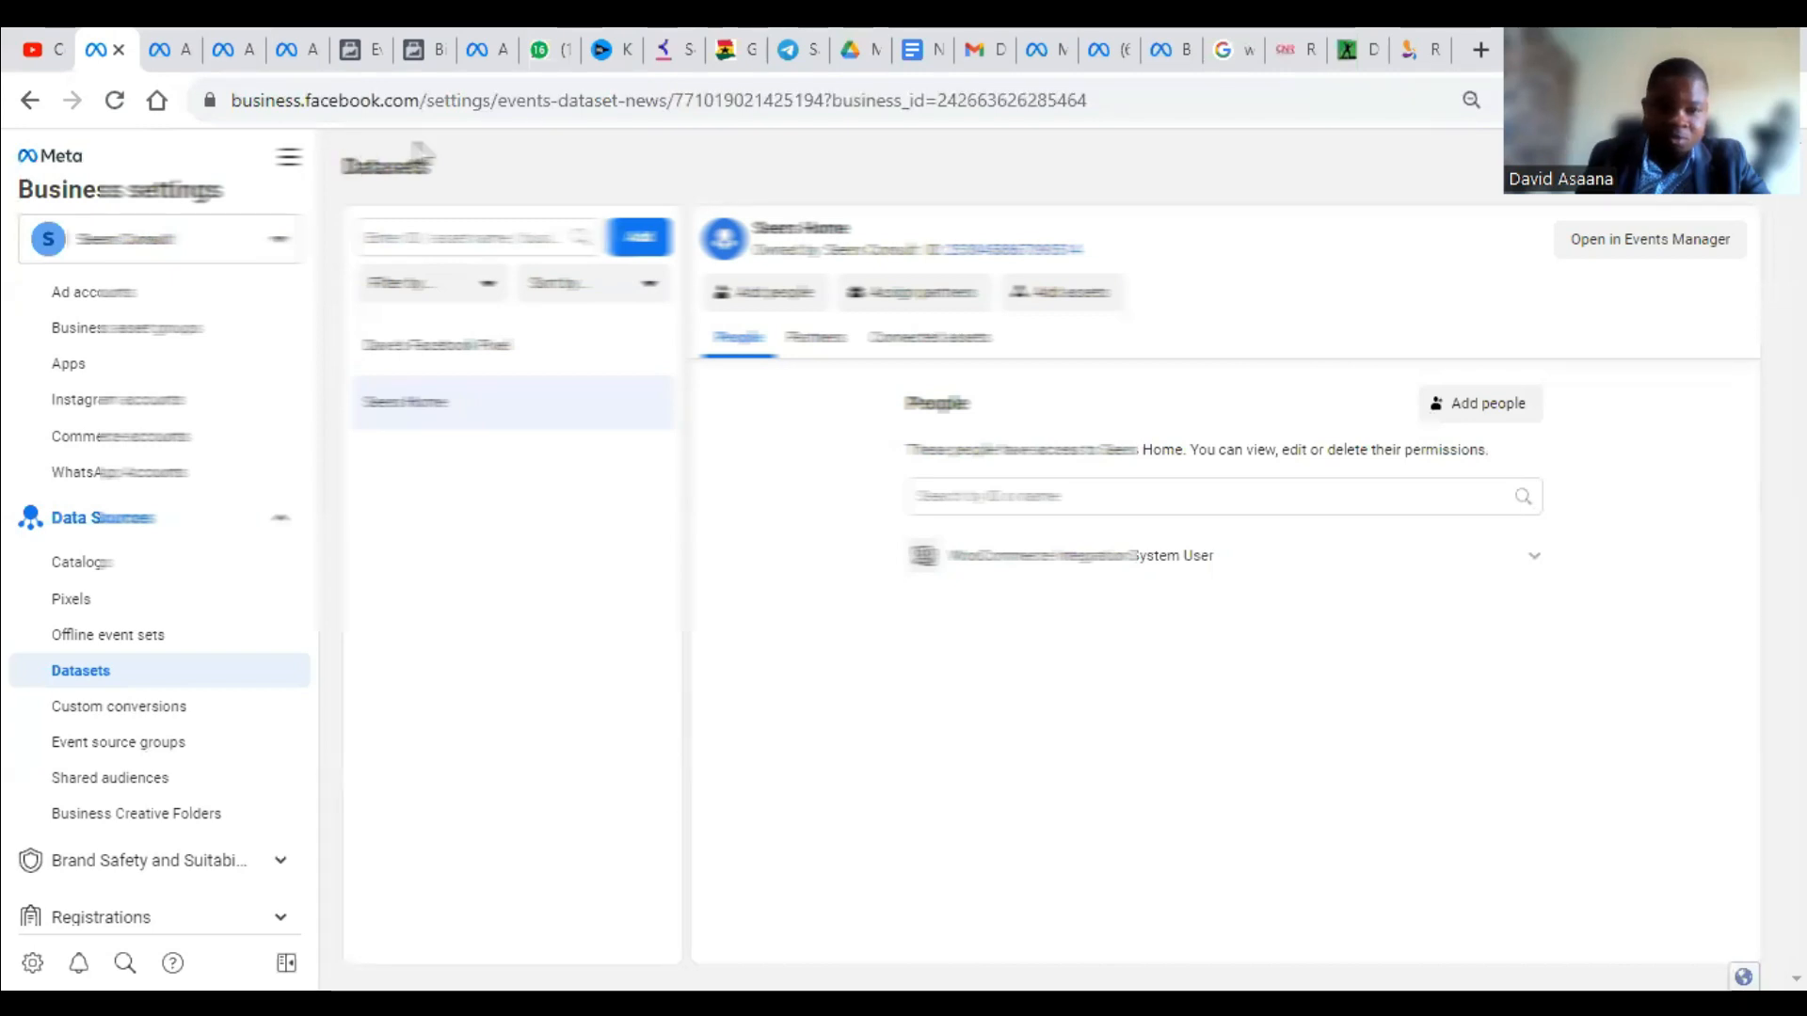
click(150, 42)
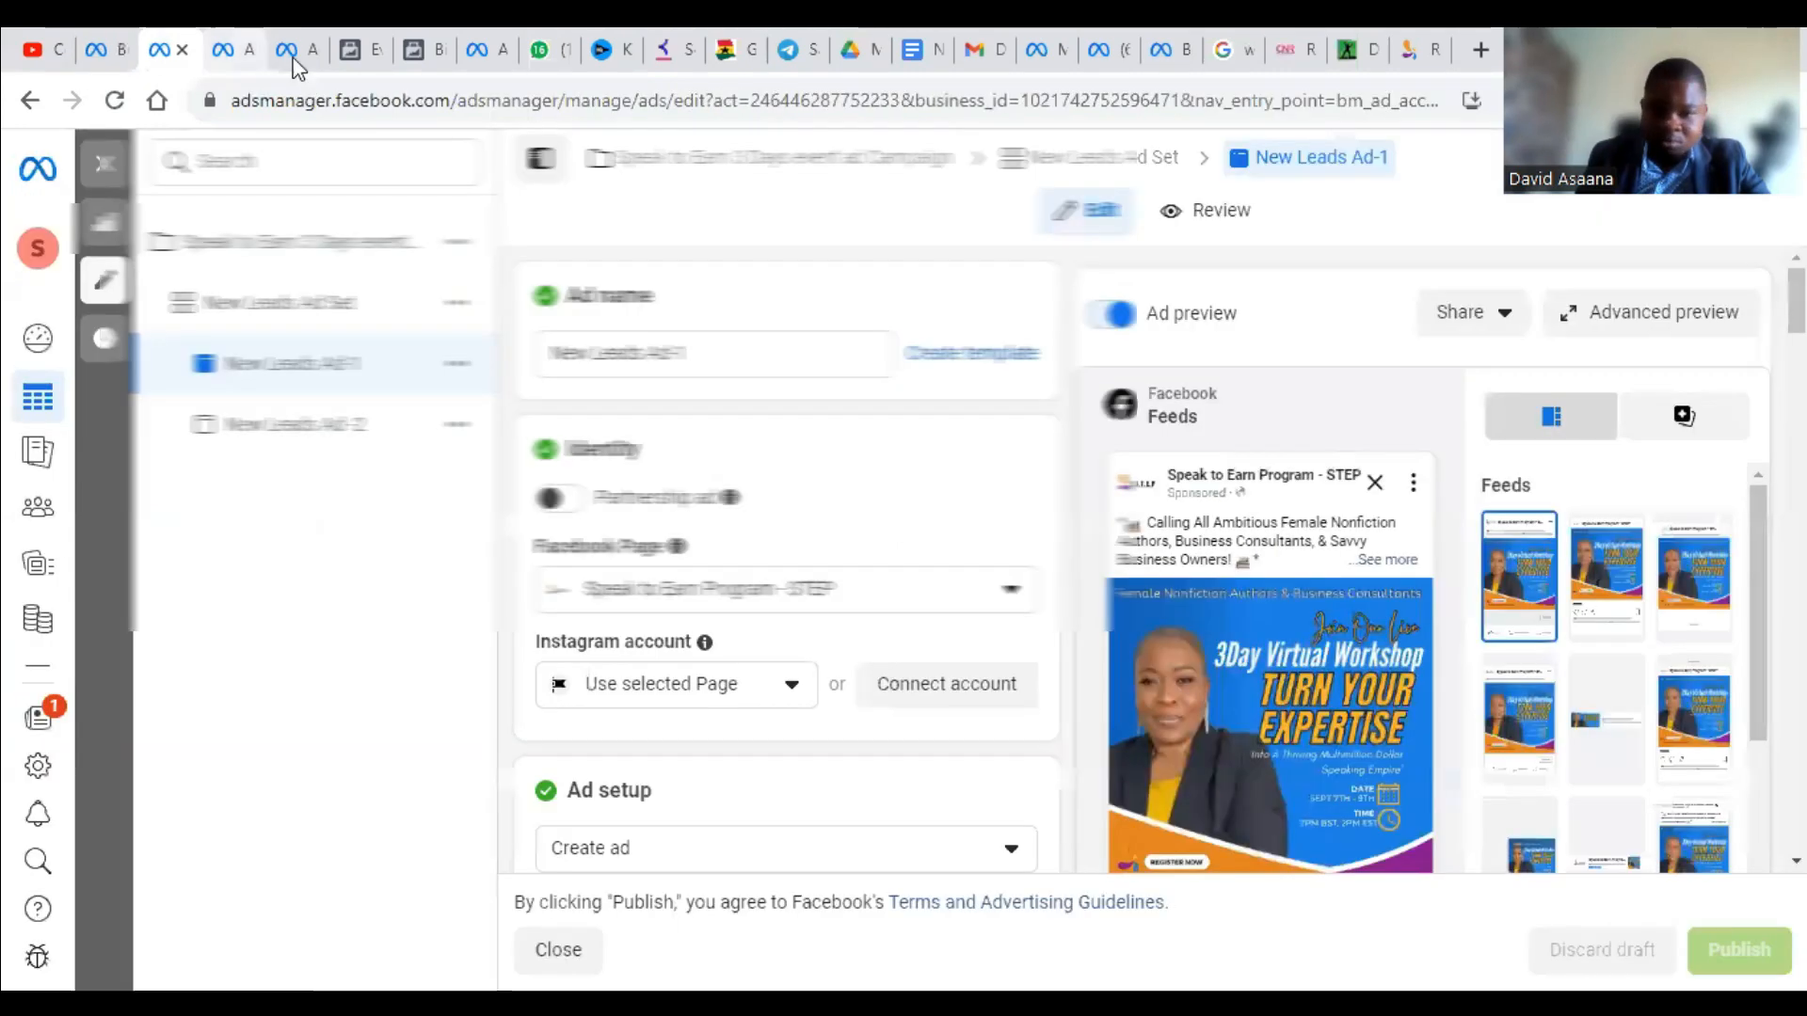
mouse_move(37, 395)
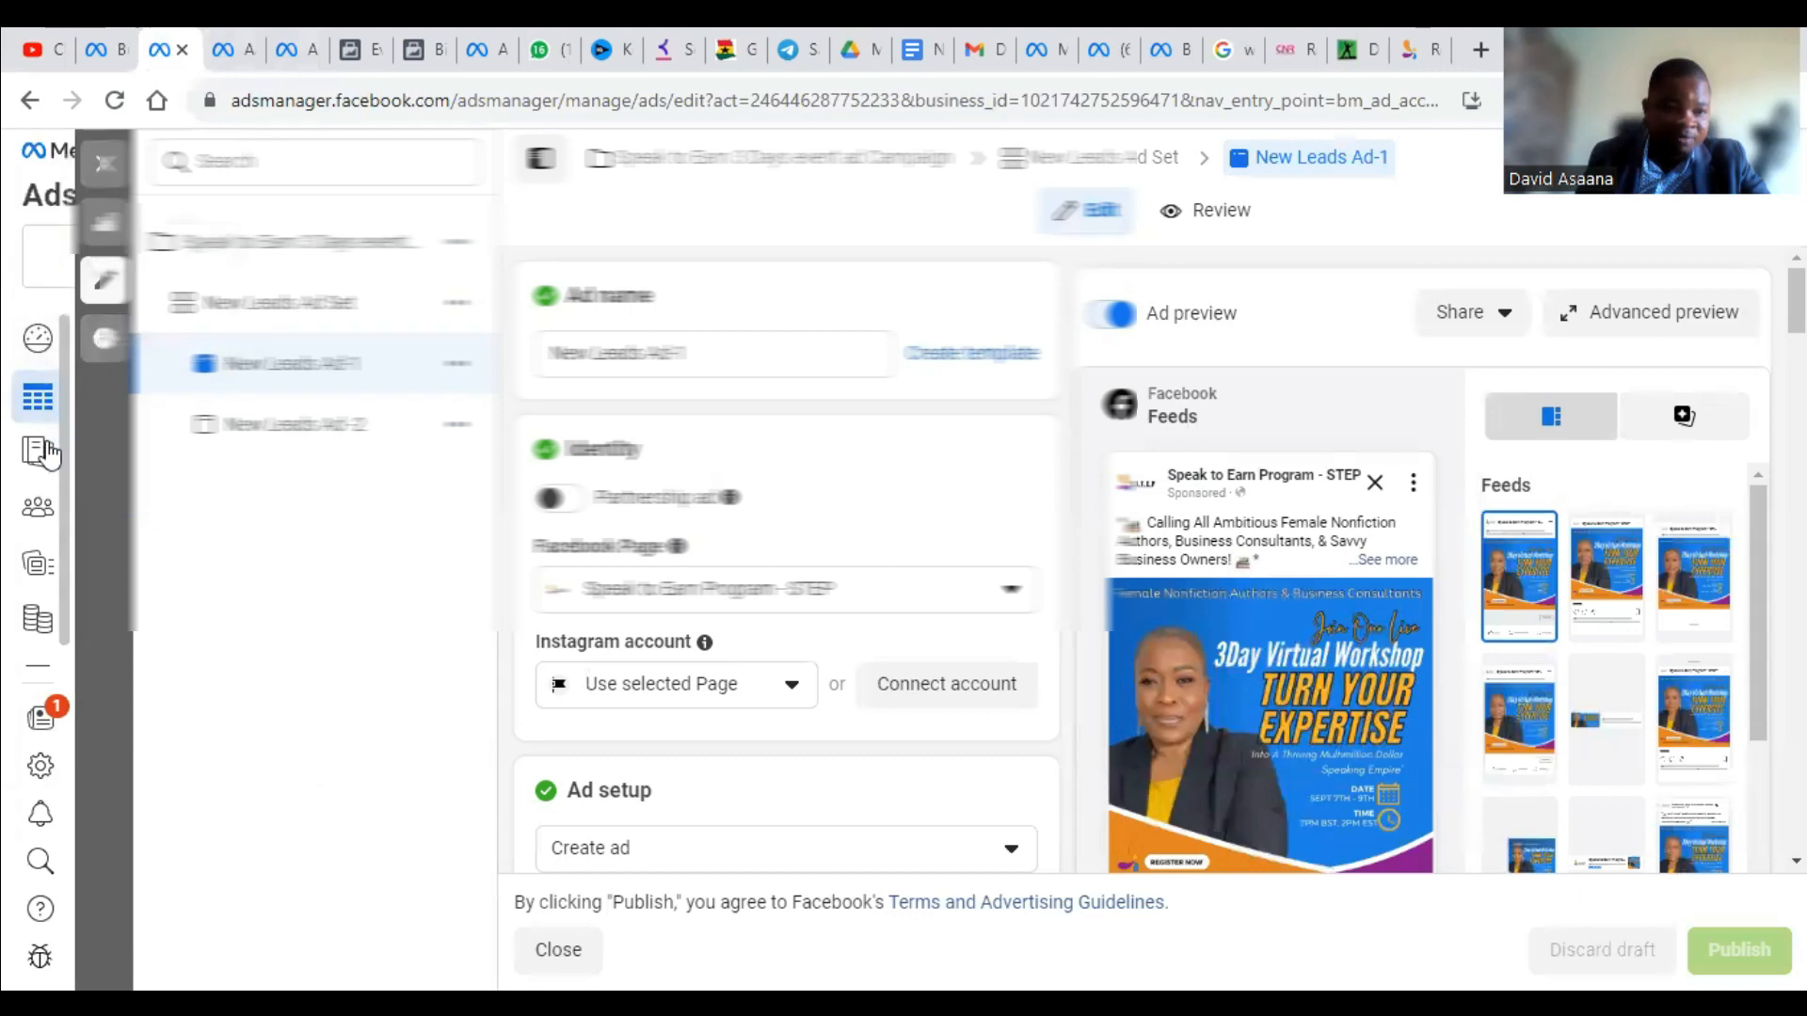
click(136, 668)
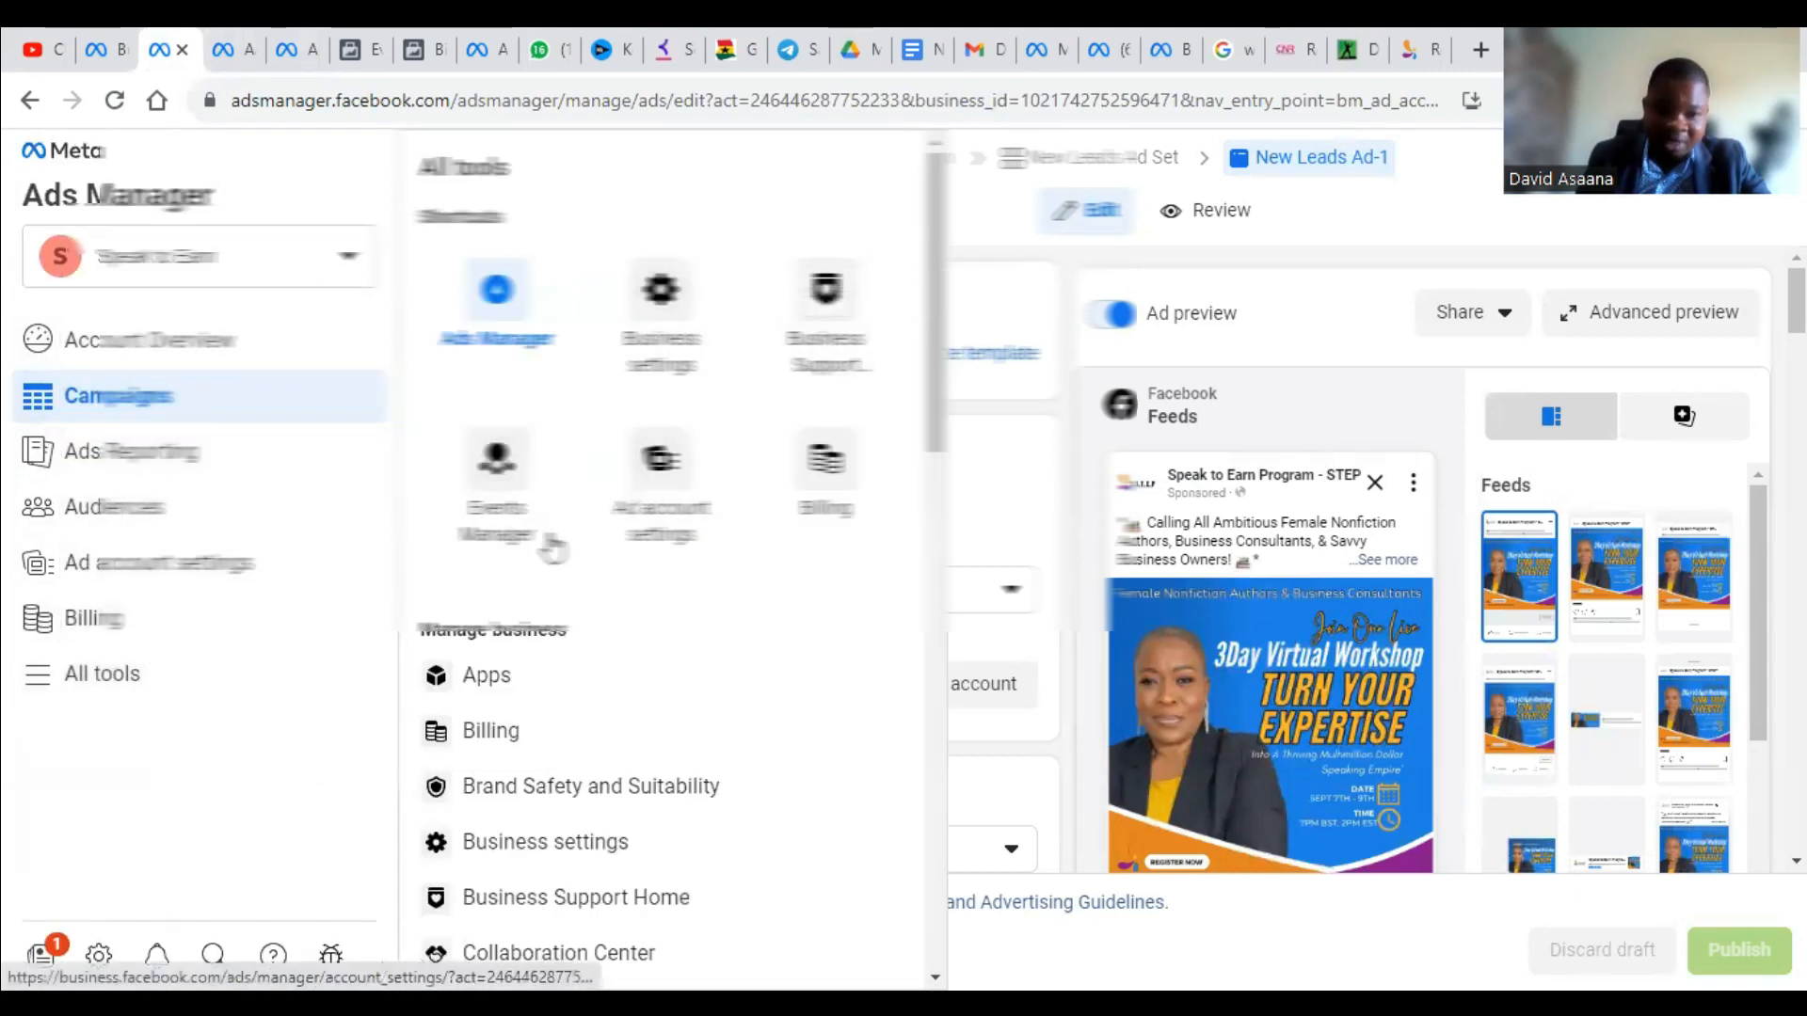
click(503, 536)
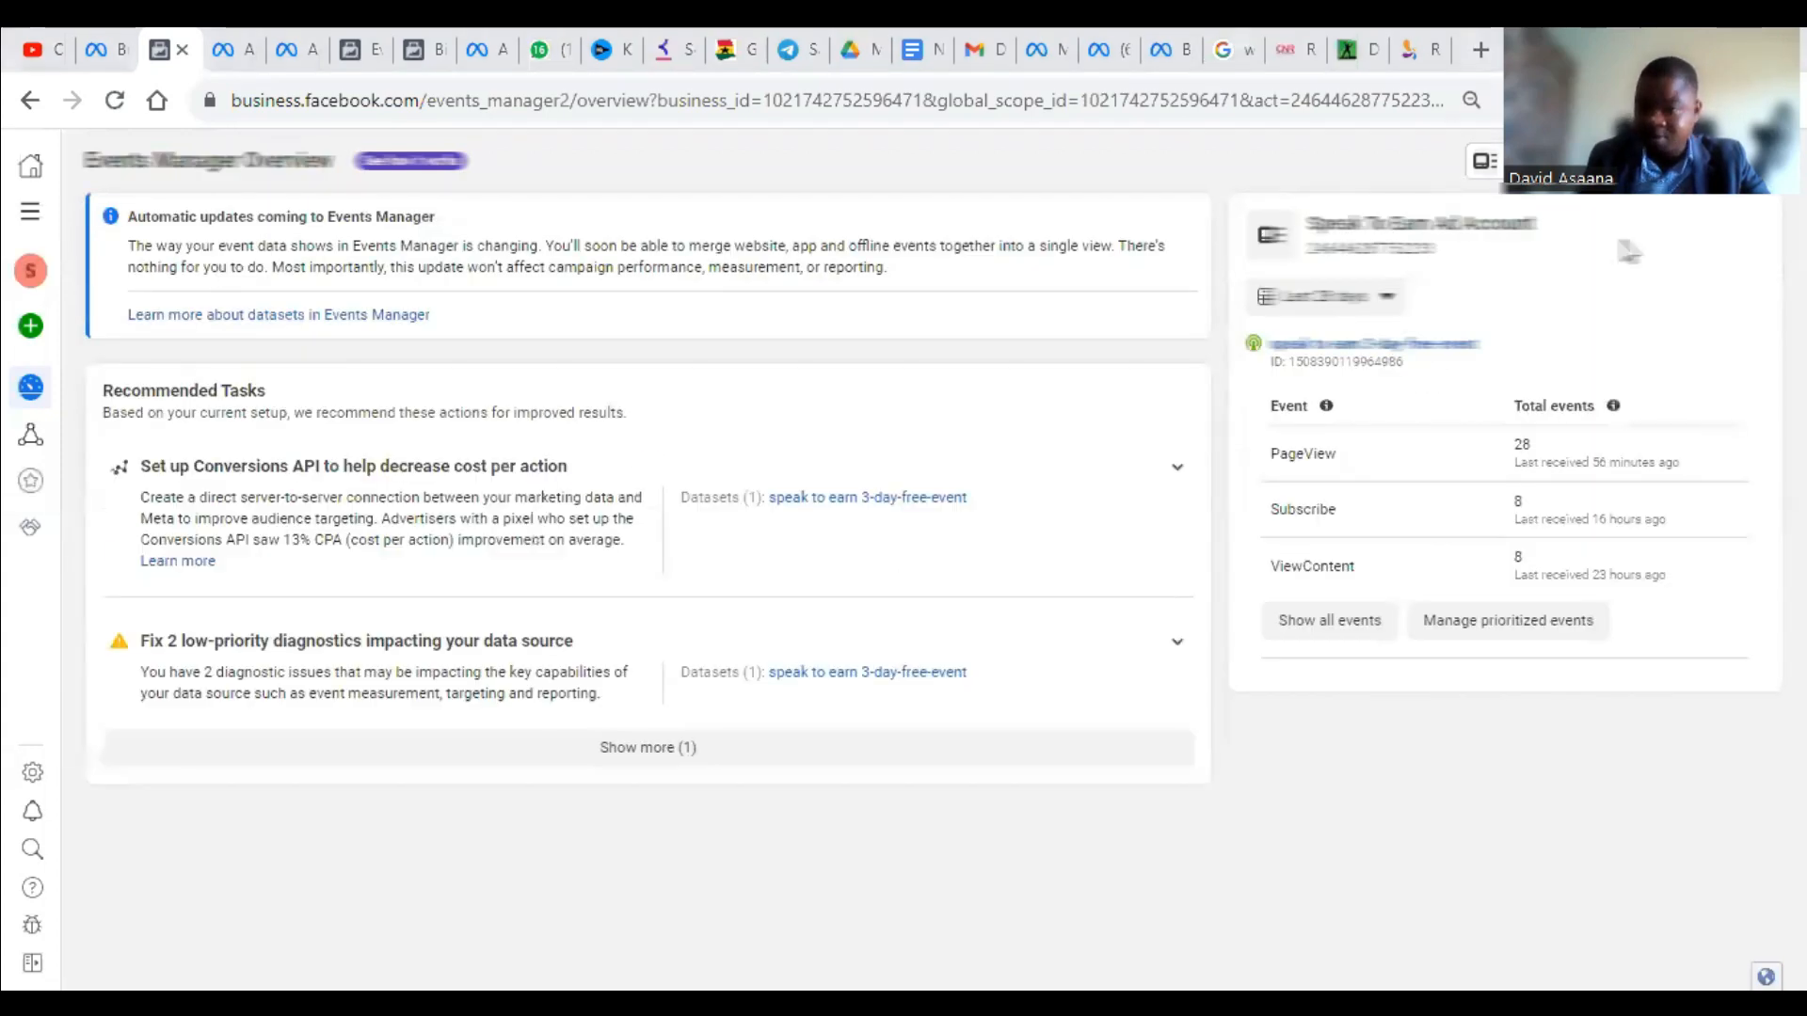
Step: Open the "speak to earn 3-day-free-event" data source and examine its activity and list of tracked events
click(910, 504)
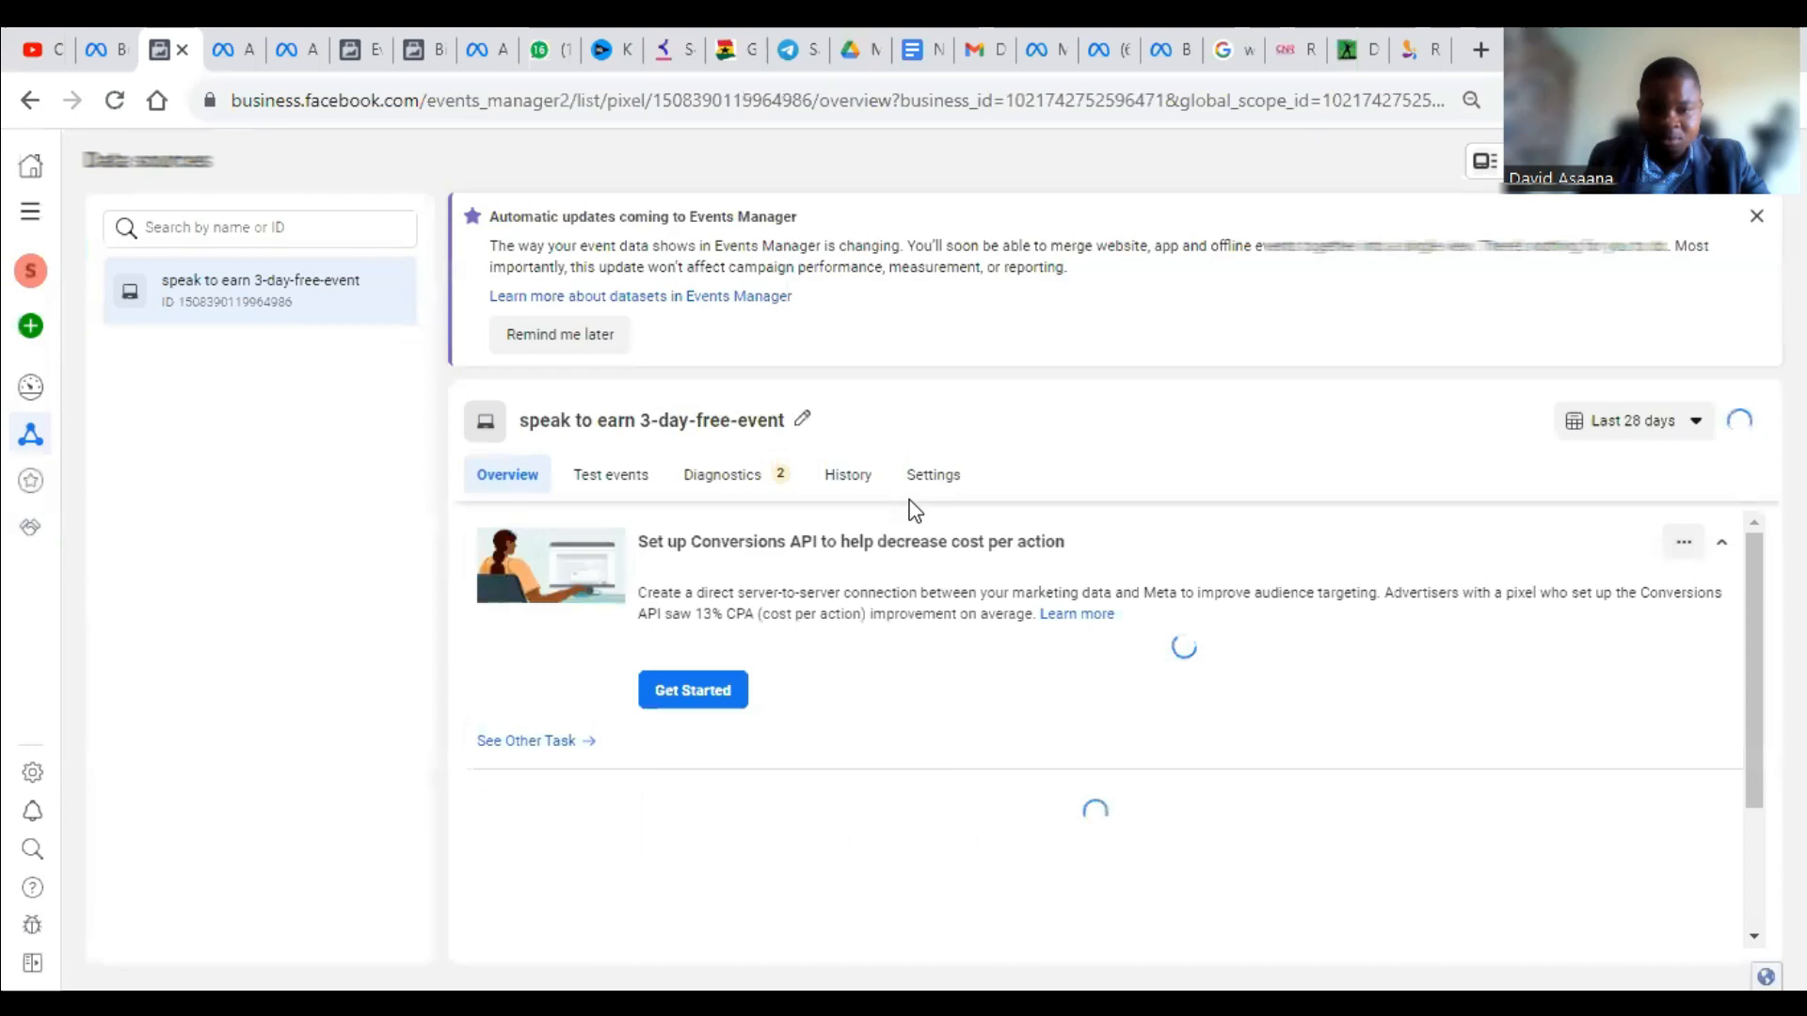
scroll(1465, 823, down, 3)
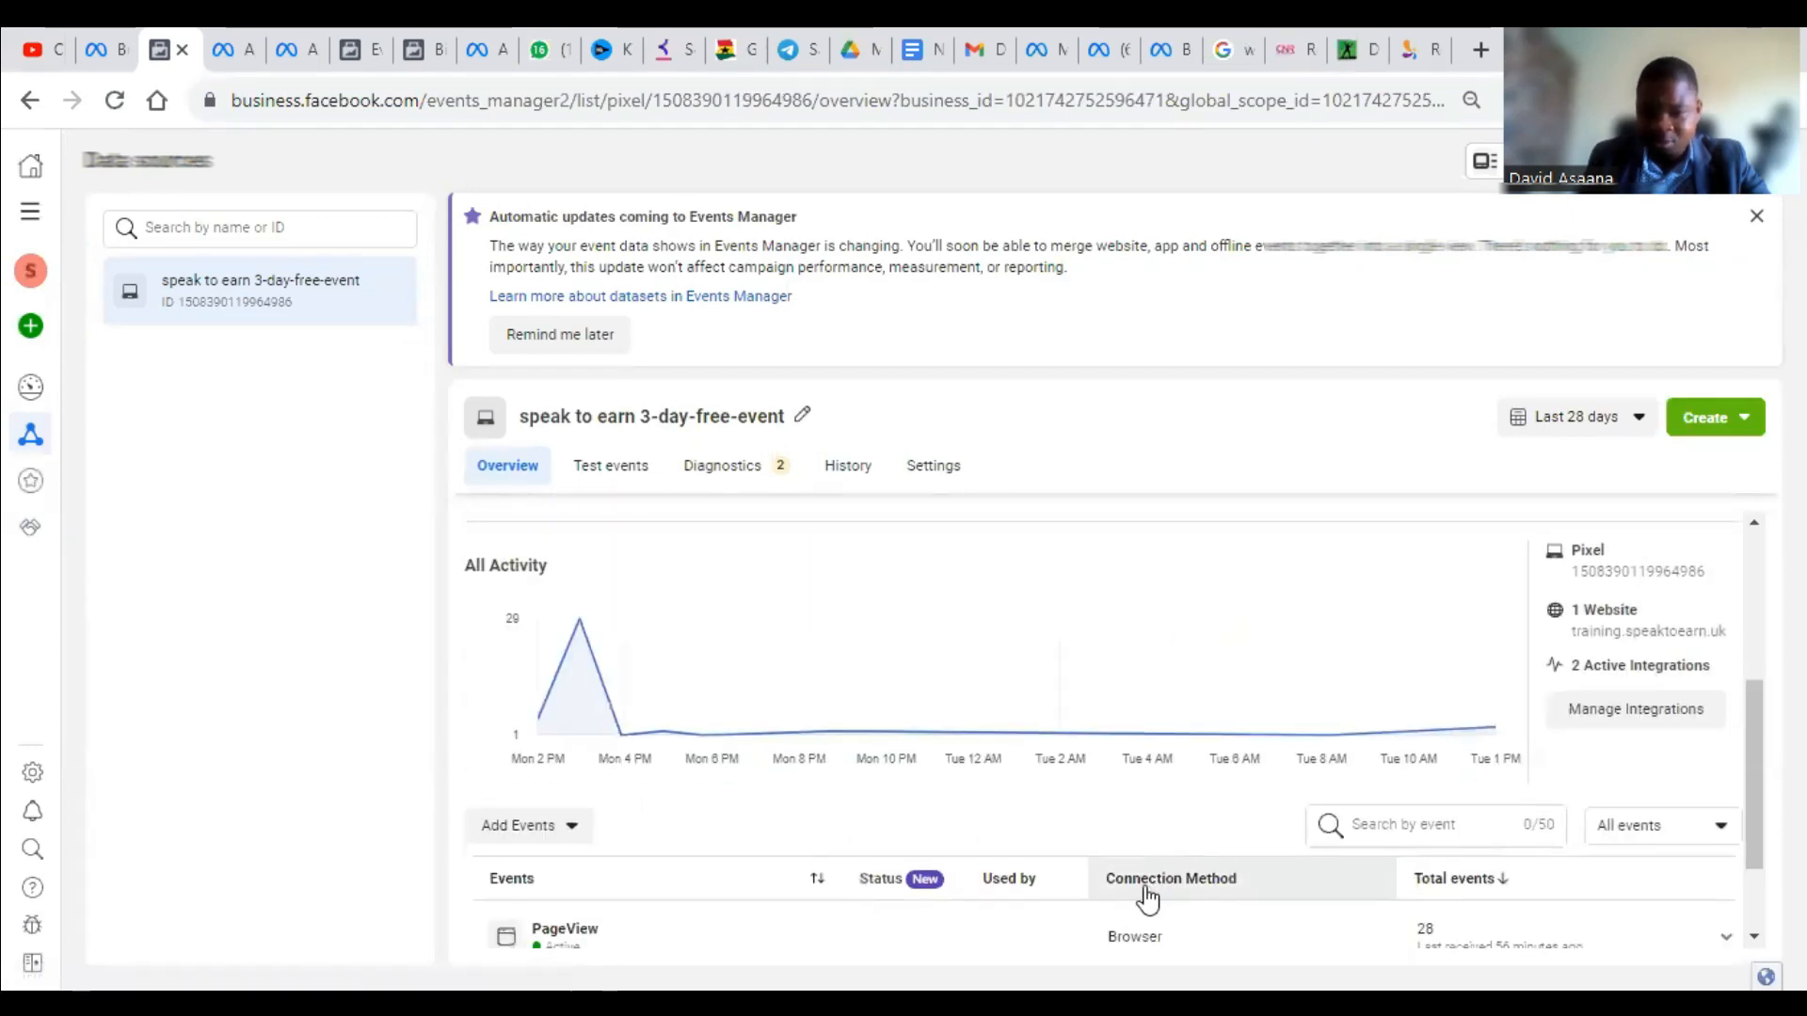
scroll(1162, 899, down, 2)
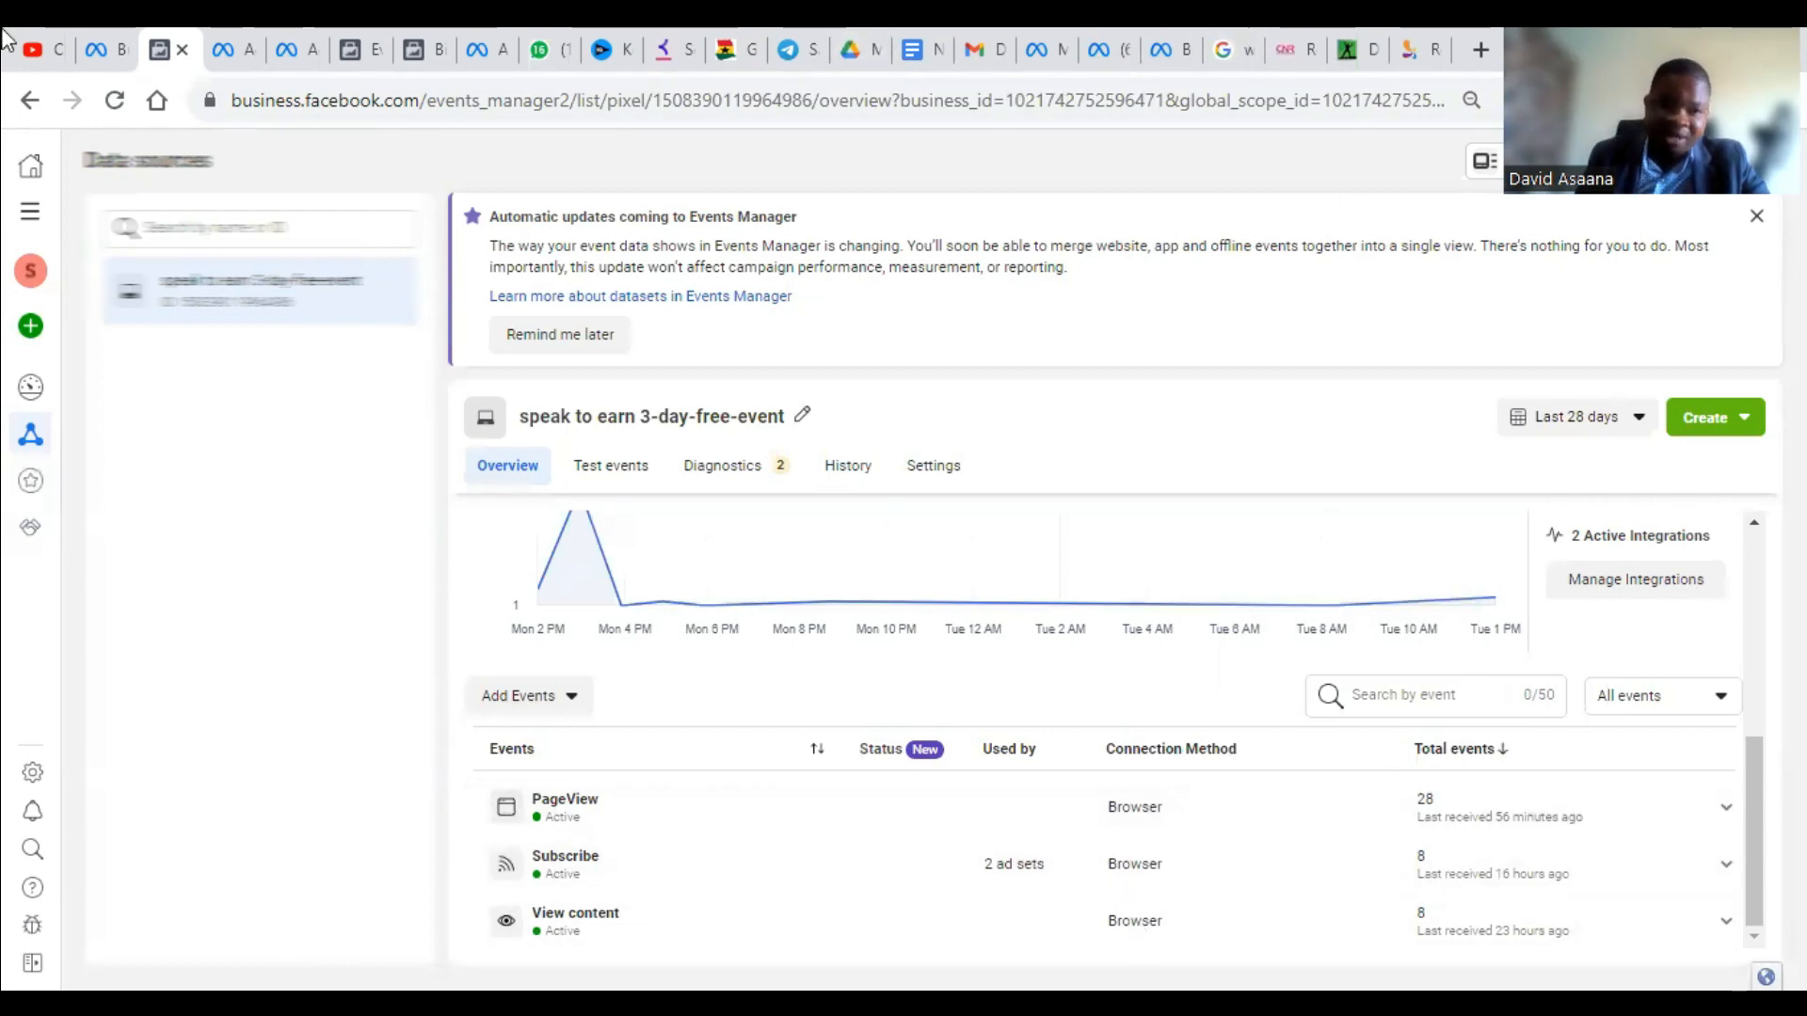
Step: Return to the 3 day event ad Campaign's ad set and review its conversion event, daily budget and schedule settings
click(231, 45)
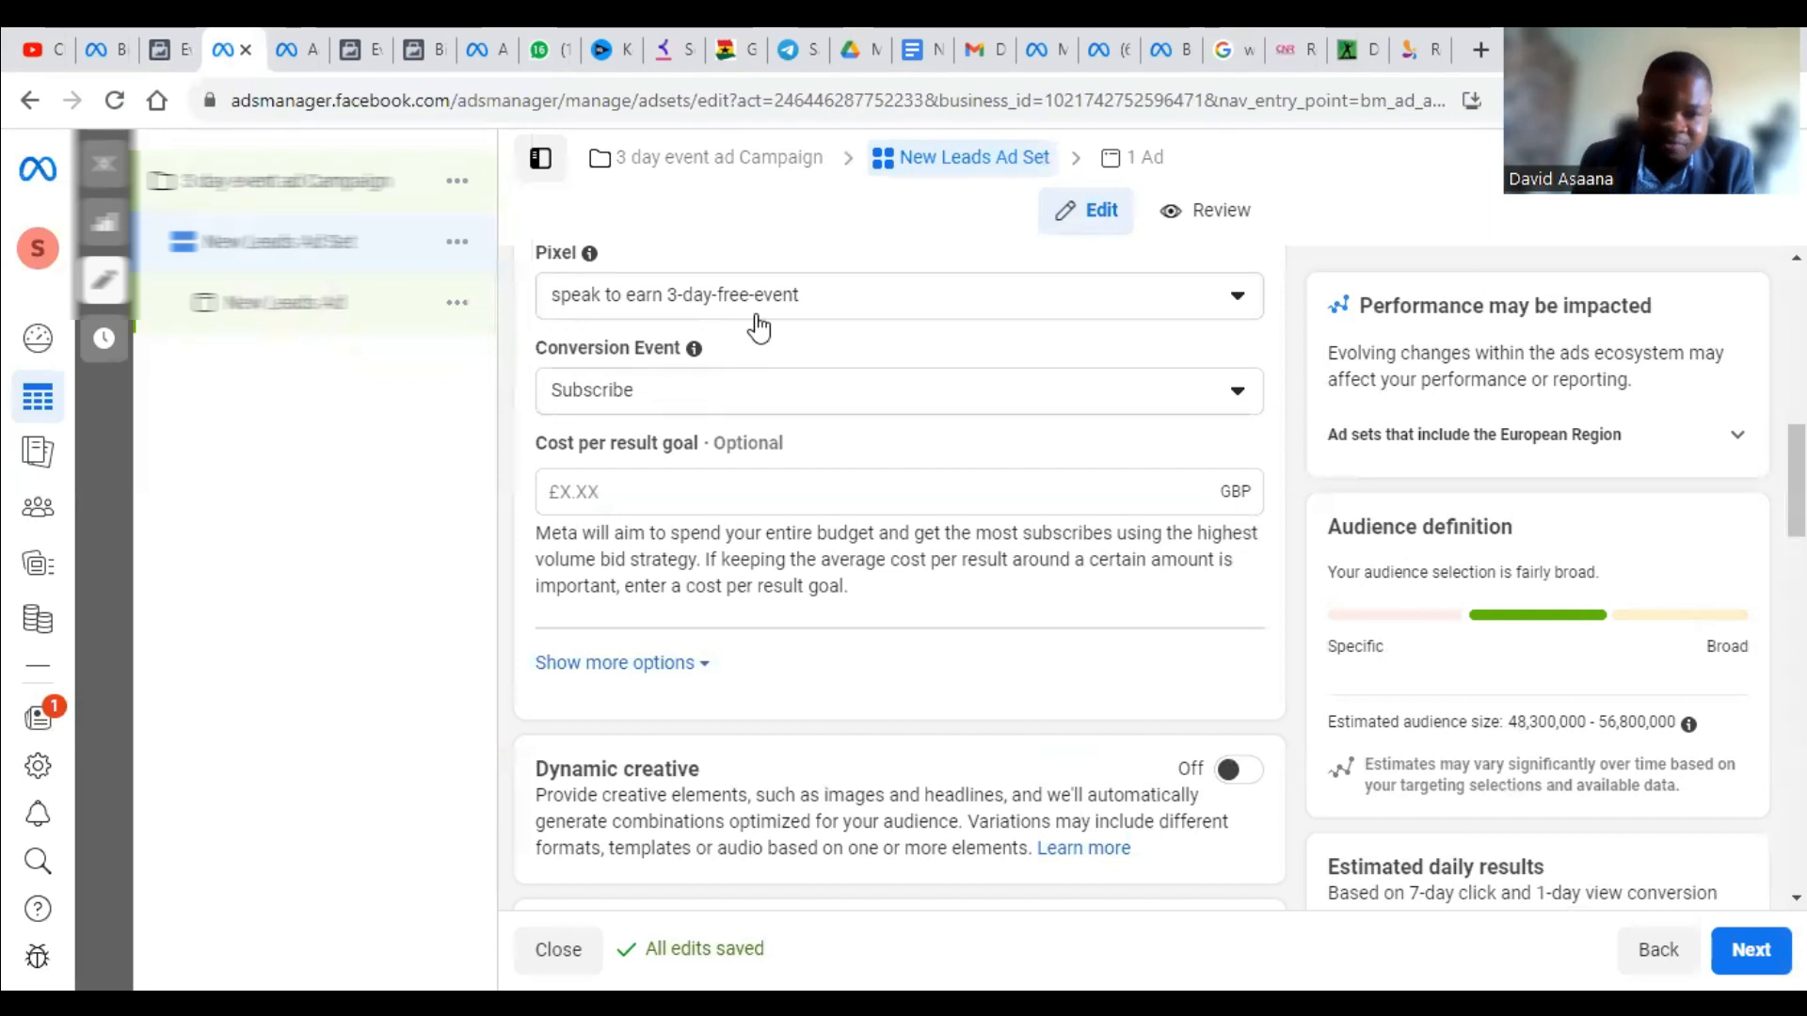
scroll(701, 391, up, 3)
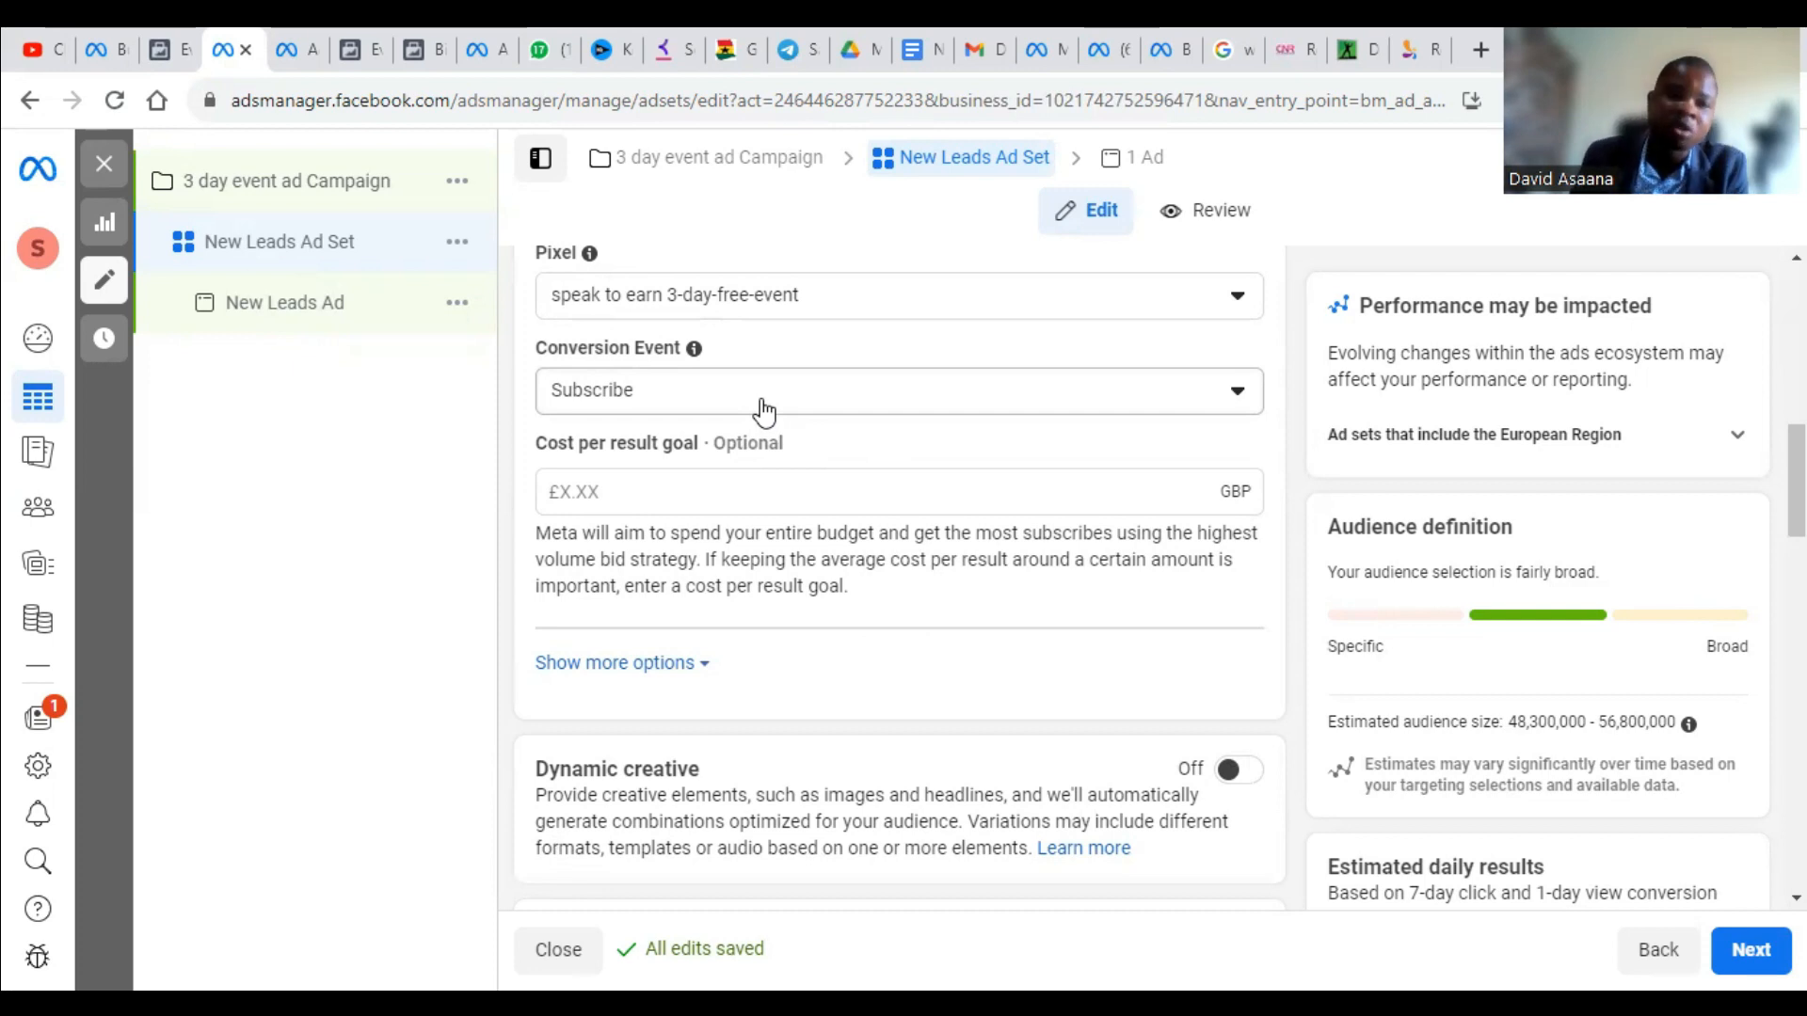
scroll(763, 411, down, 2)
scroll(769, 457, down, 2)
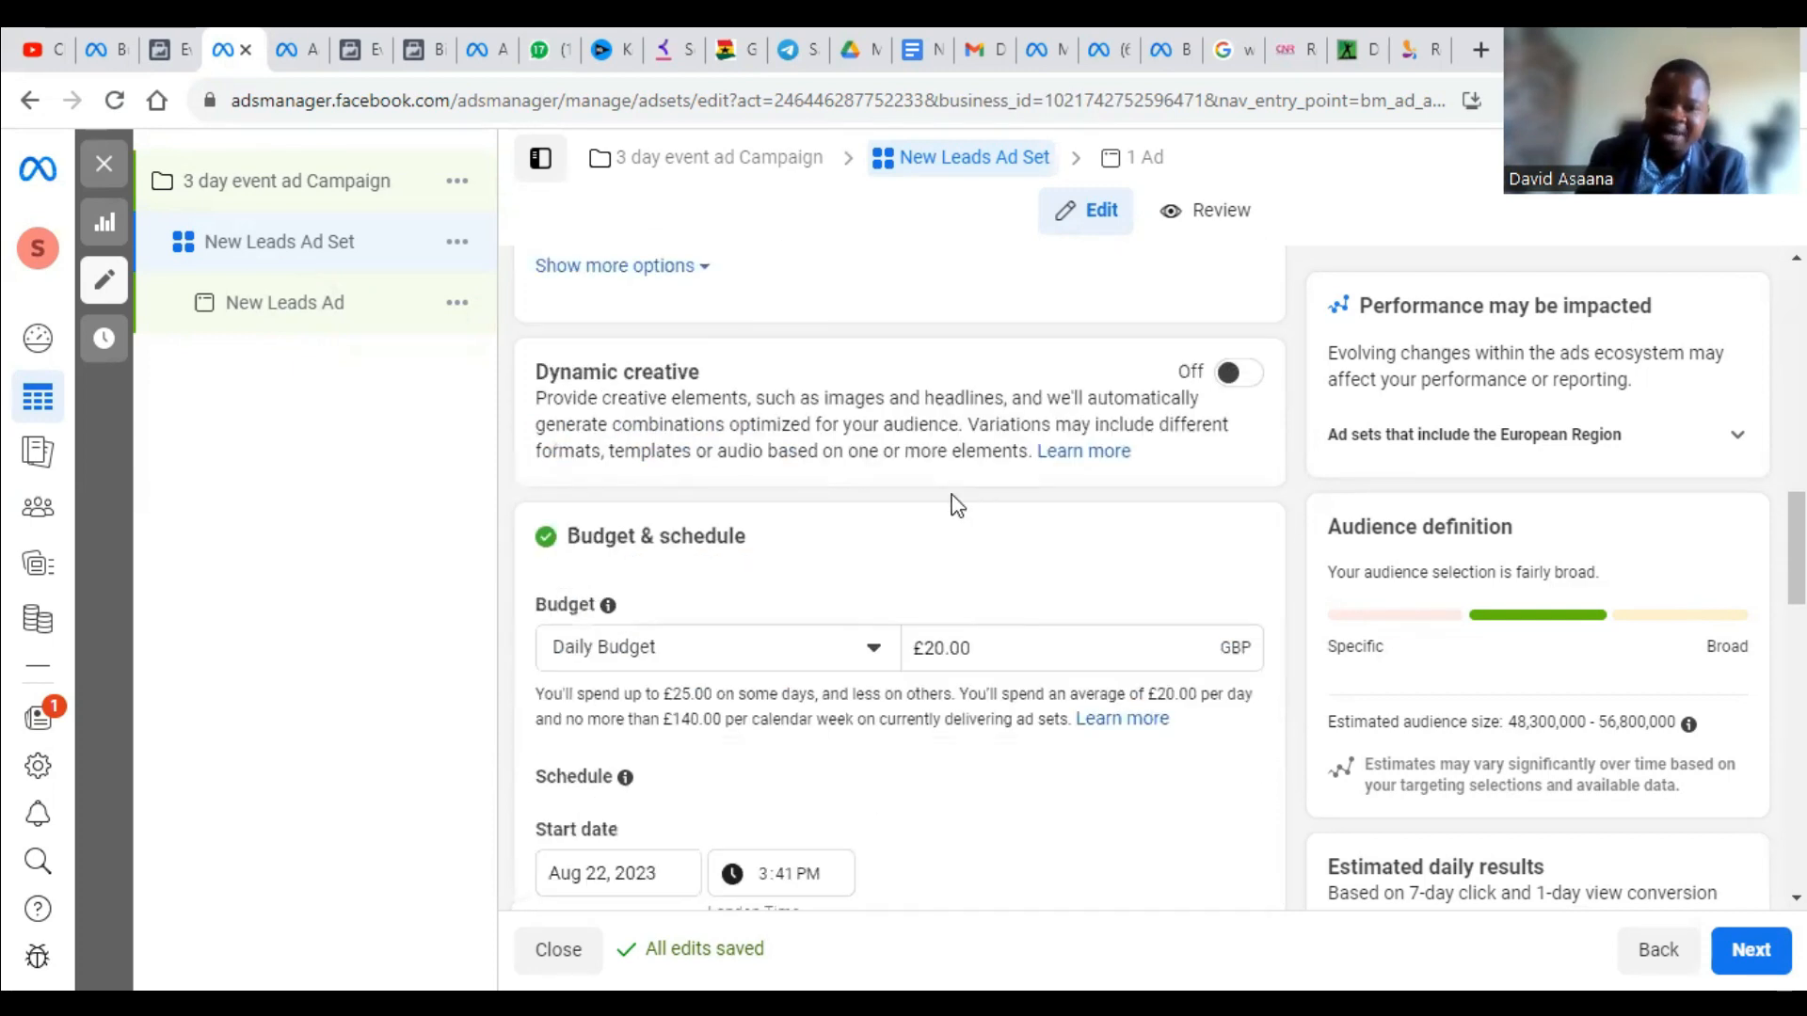
scroll(951, 504, down, 3)
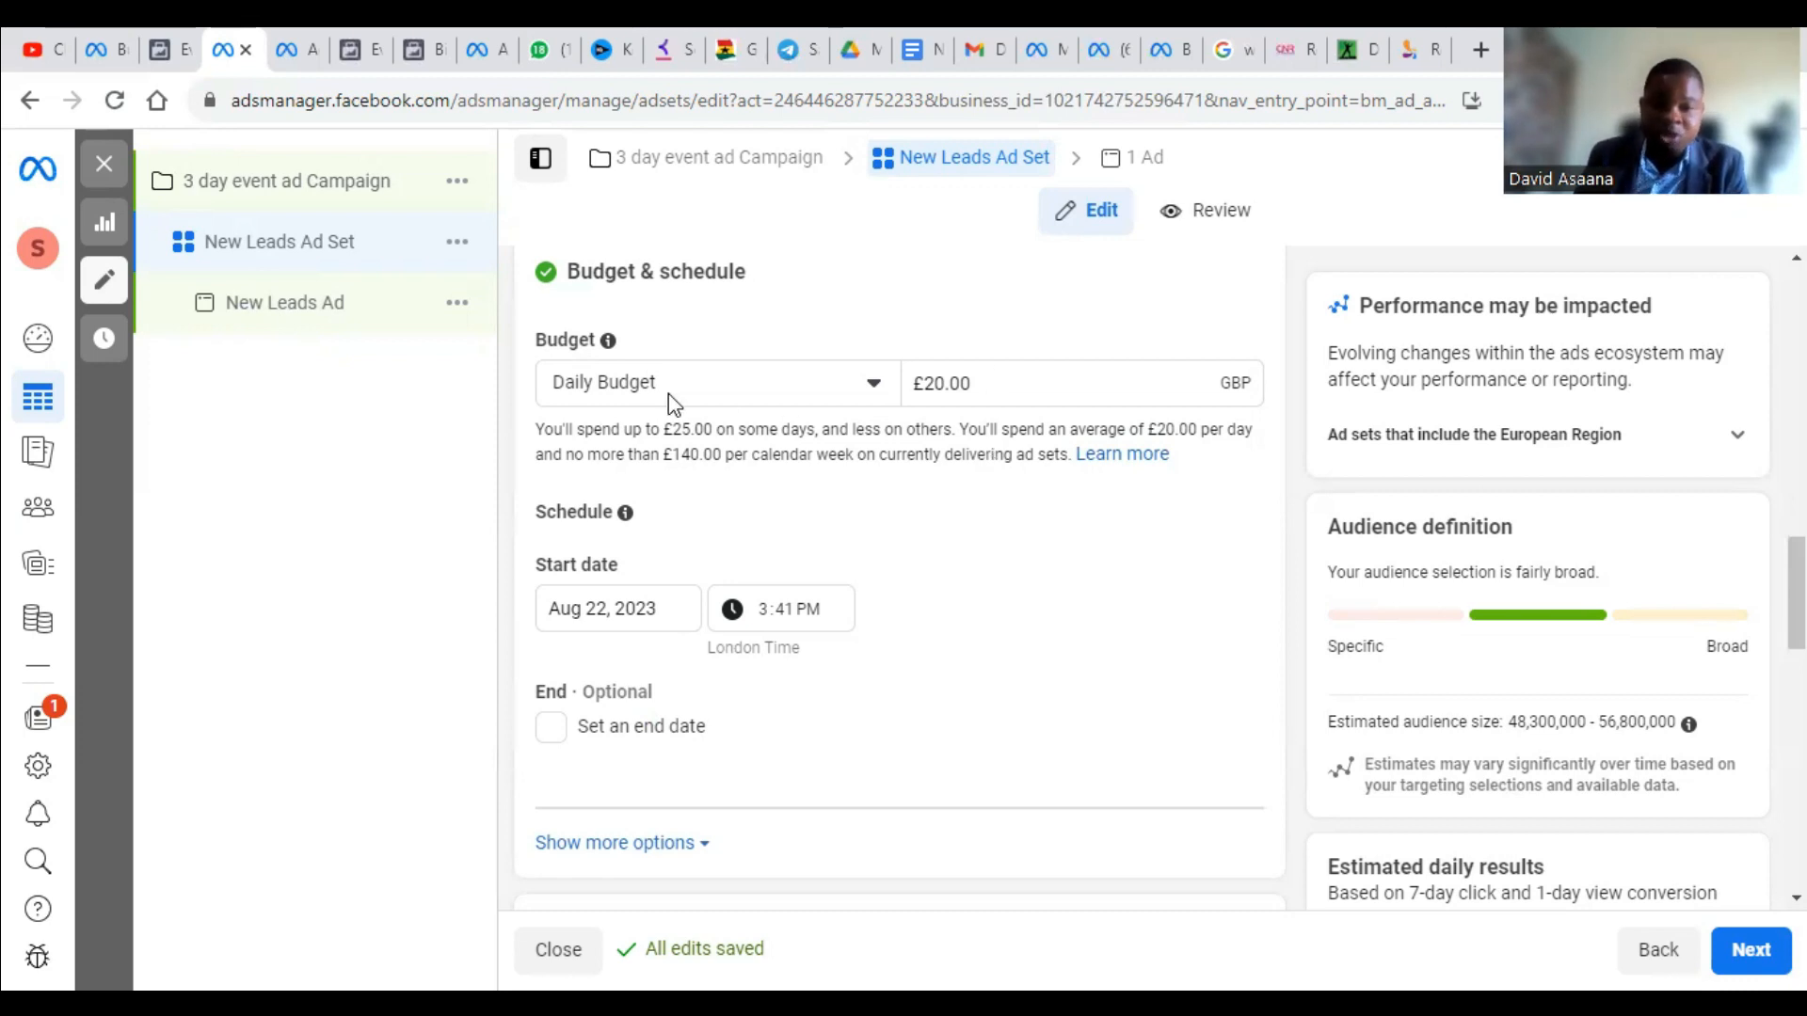
scroll(696, 400, down, 3)
scroll(729, 404, up, 4)
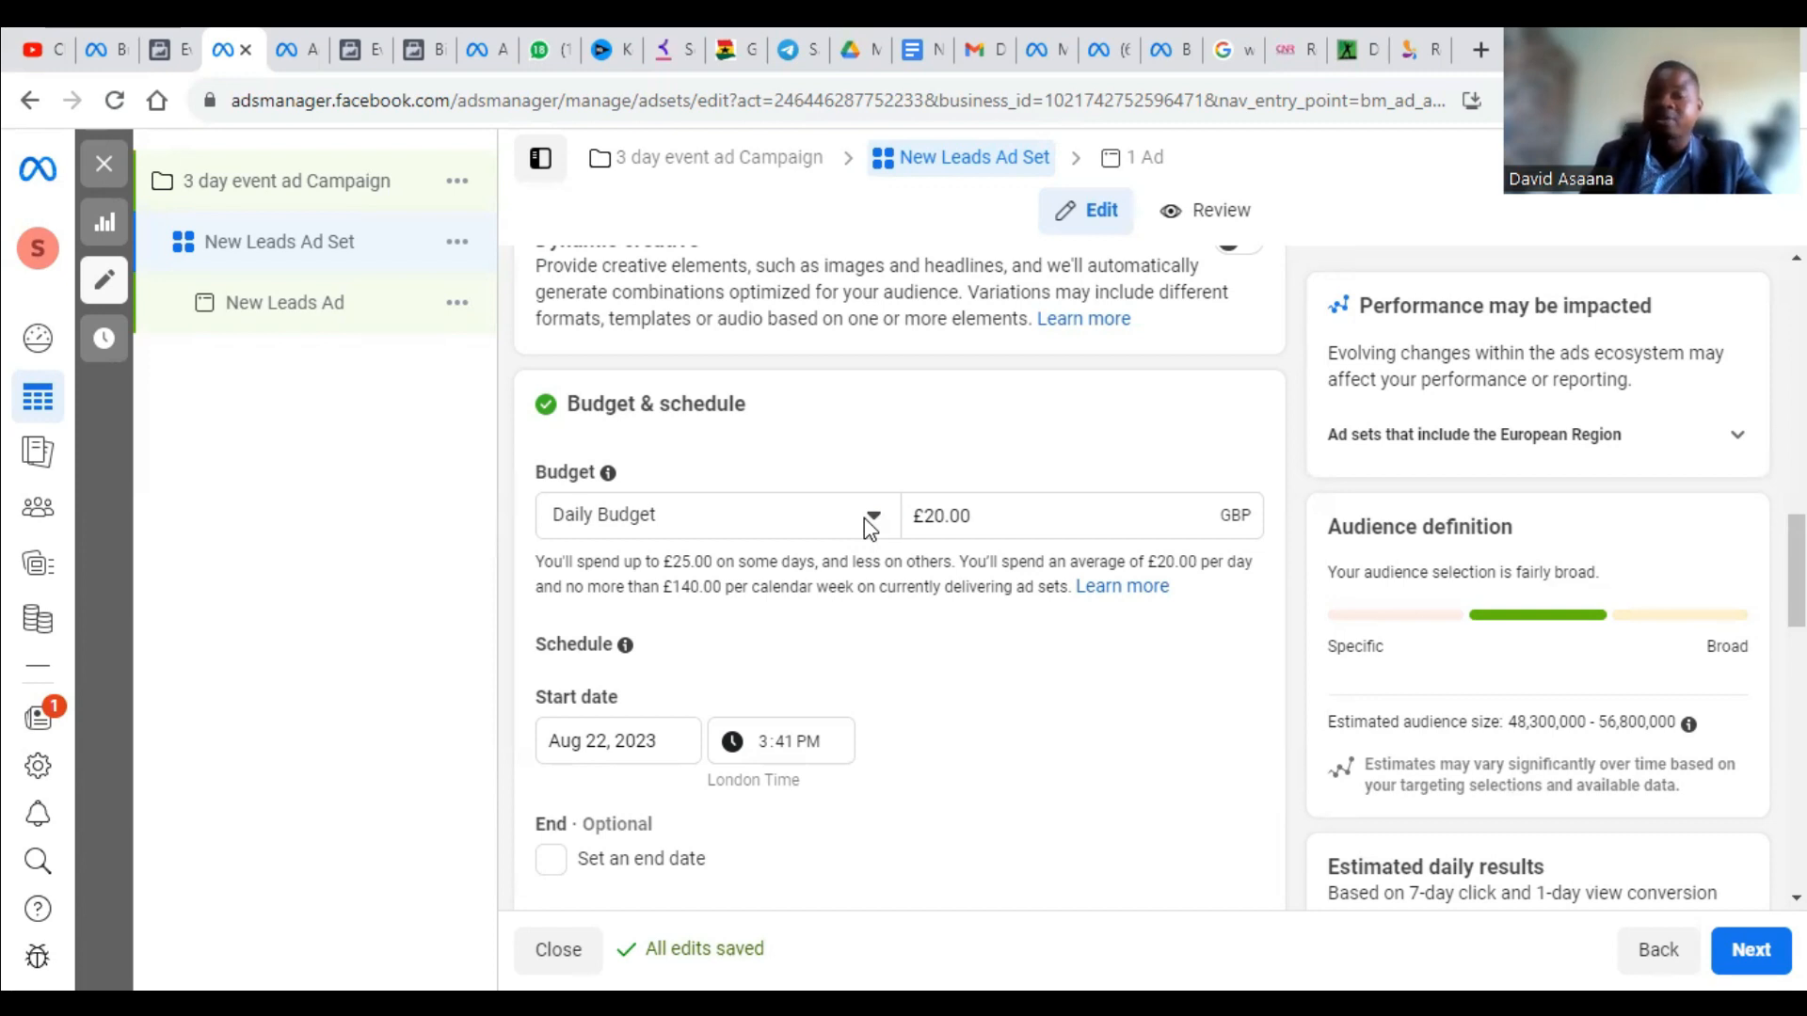
scroll(795, 698, down, 4)
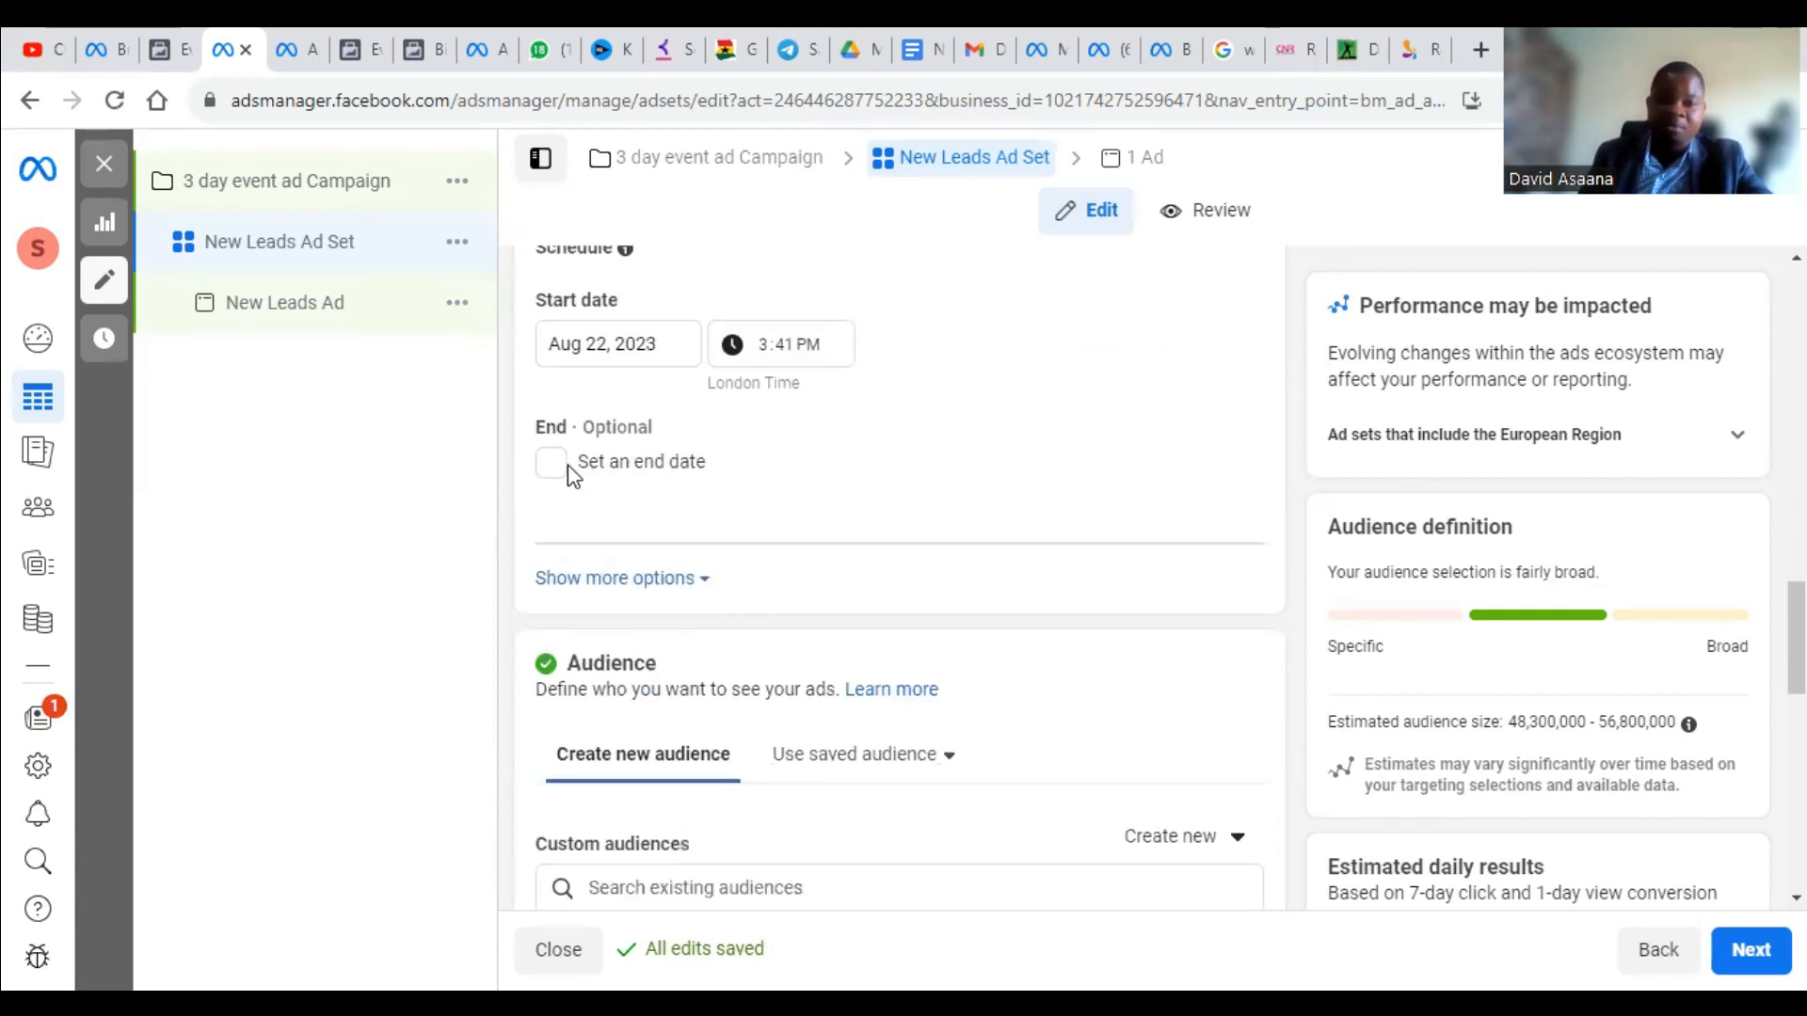
Step: Enable an end date for the ad set's schedule and set it to Aug 31, 2023
click(554, 463)
scroll(685, 489, up, 2)
scroll(721, 488, up, 1)
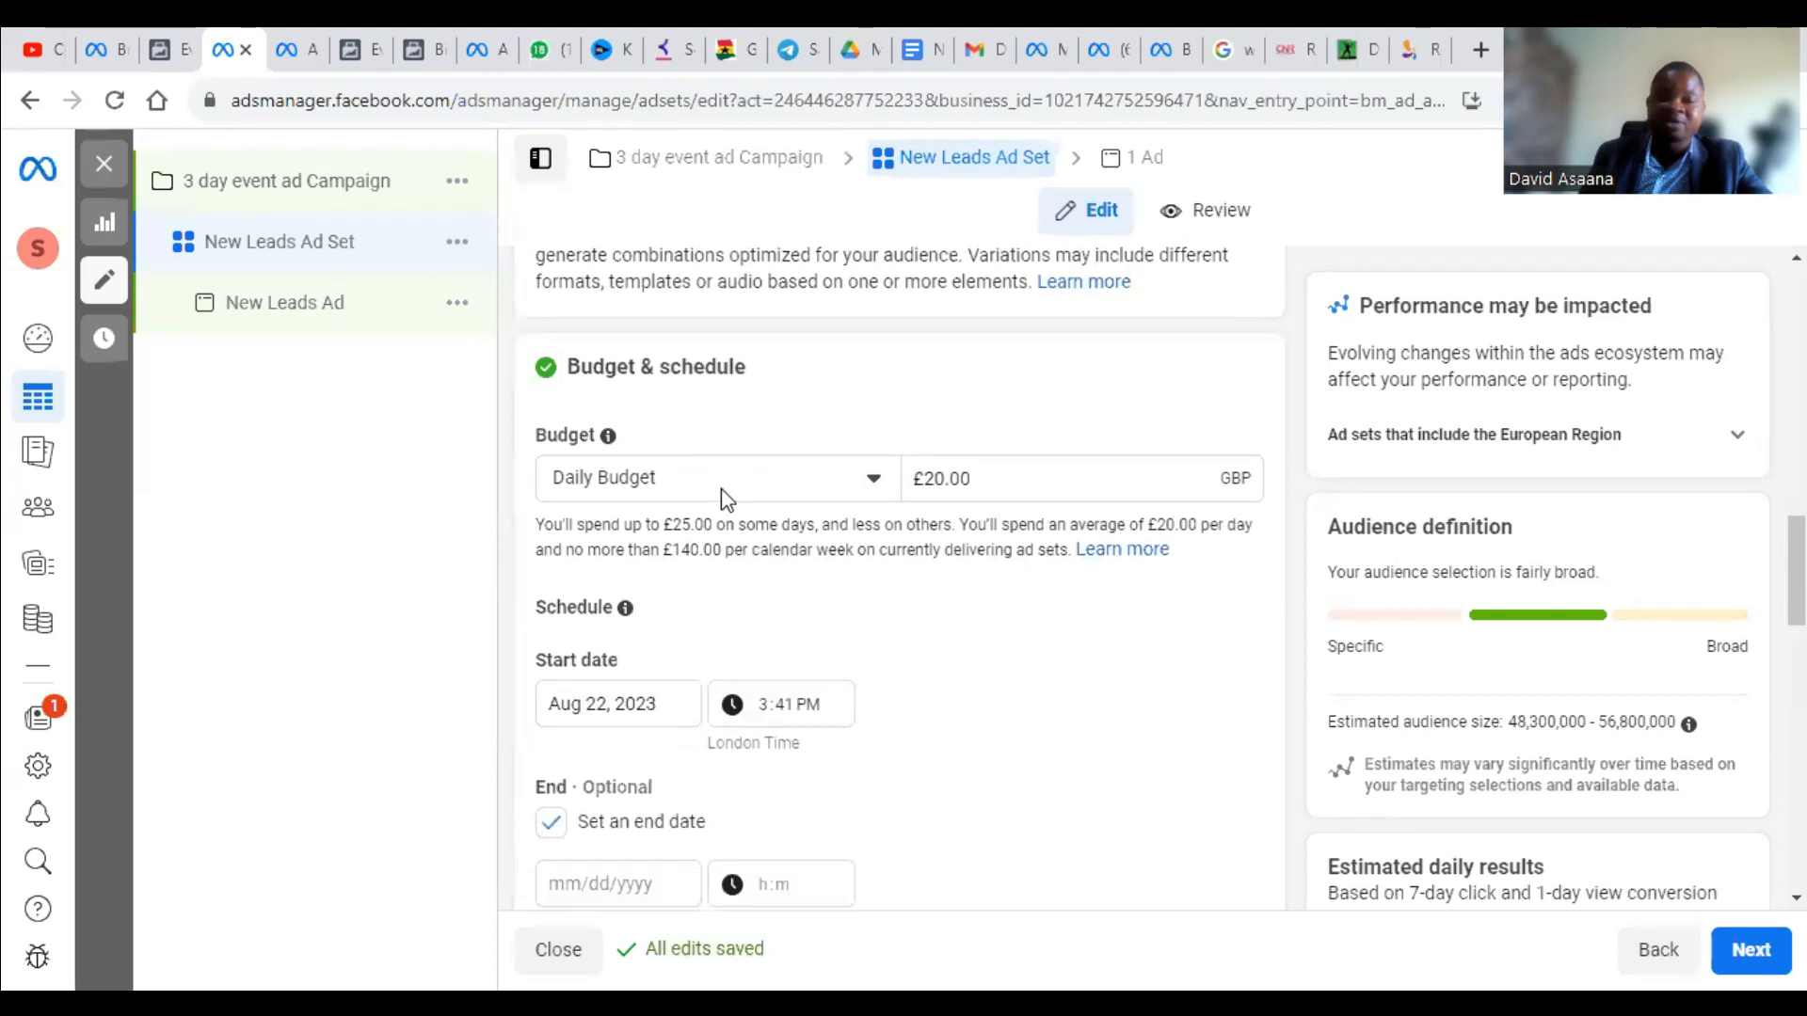
scroll(721, 488, down, 4)
click(644, 533)
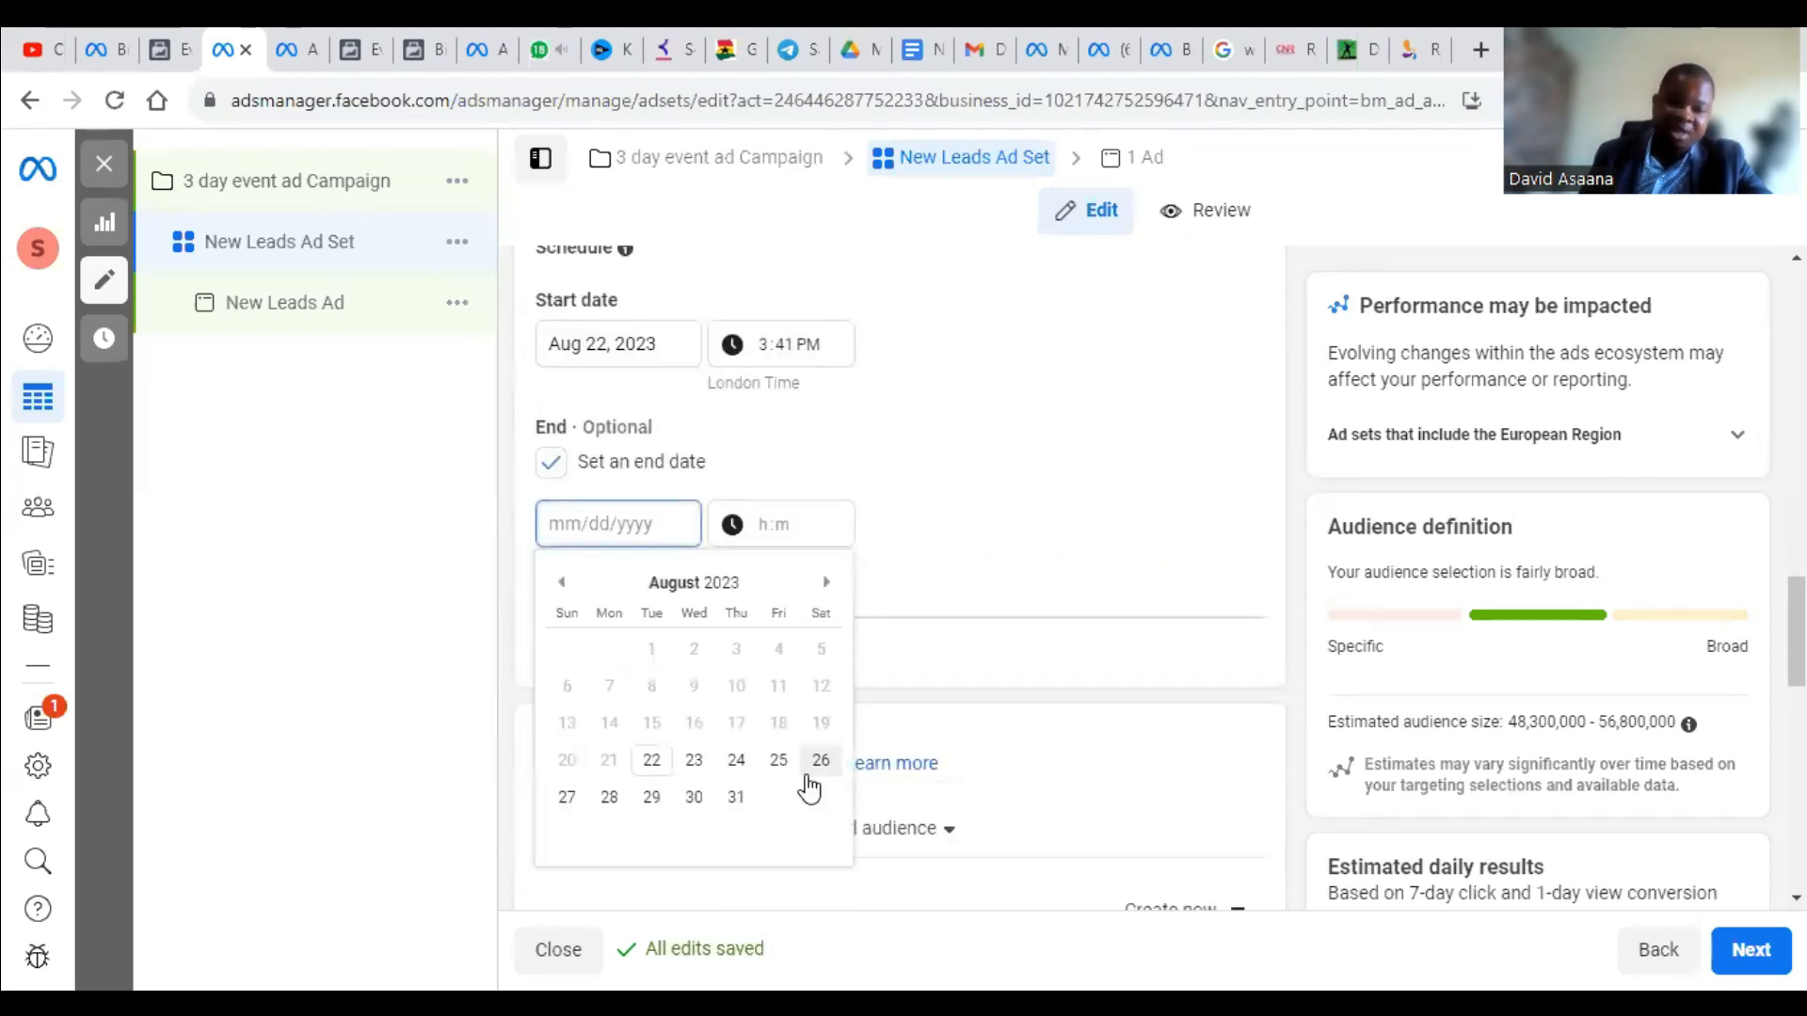
click(741, 802)
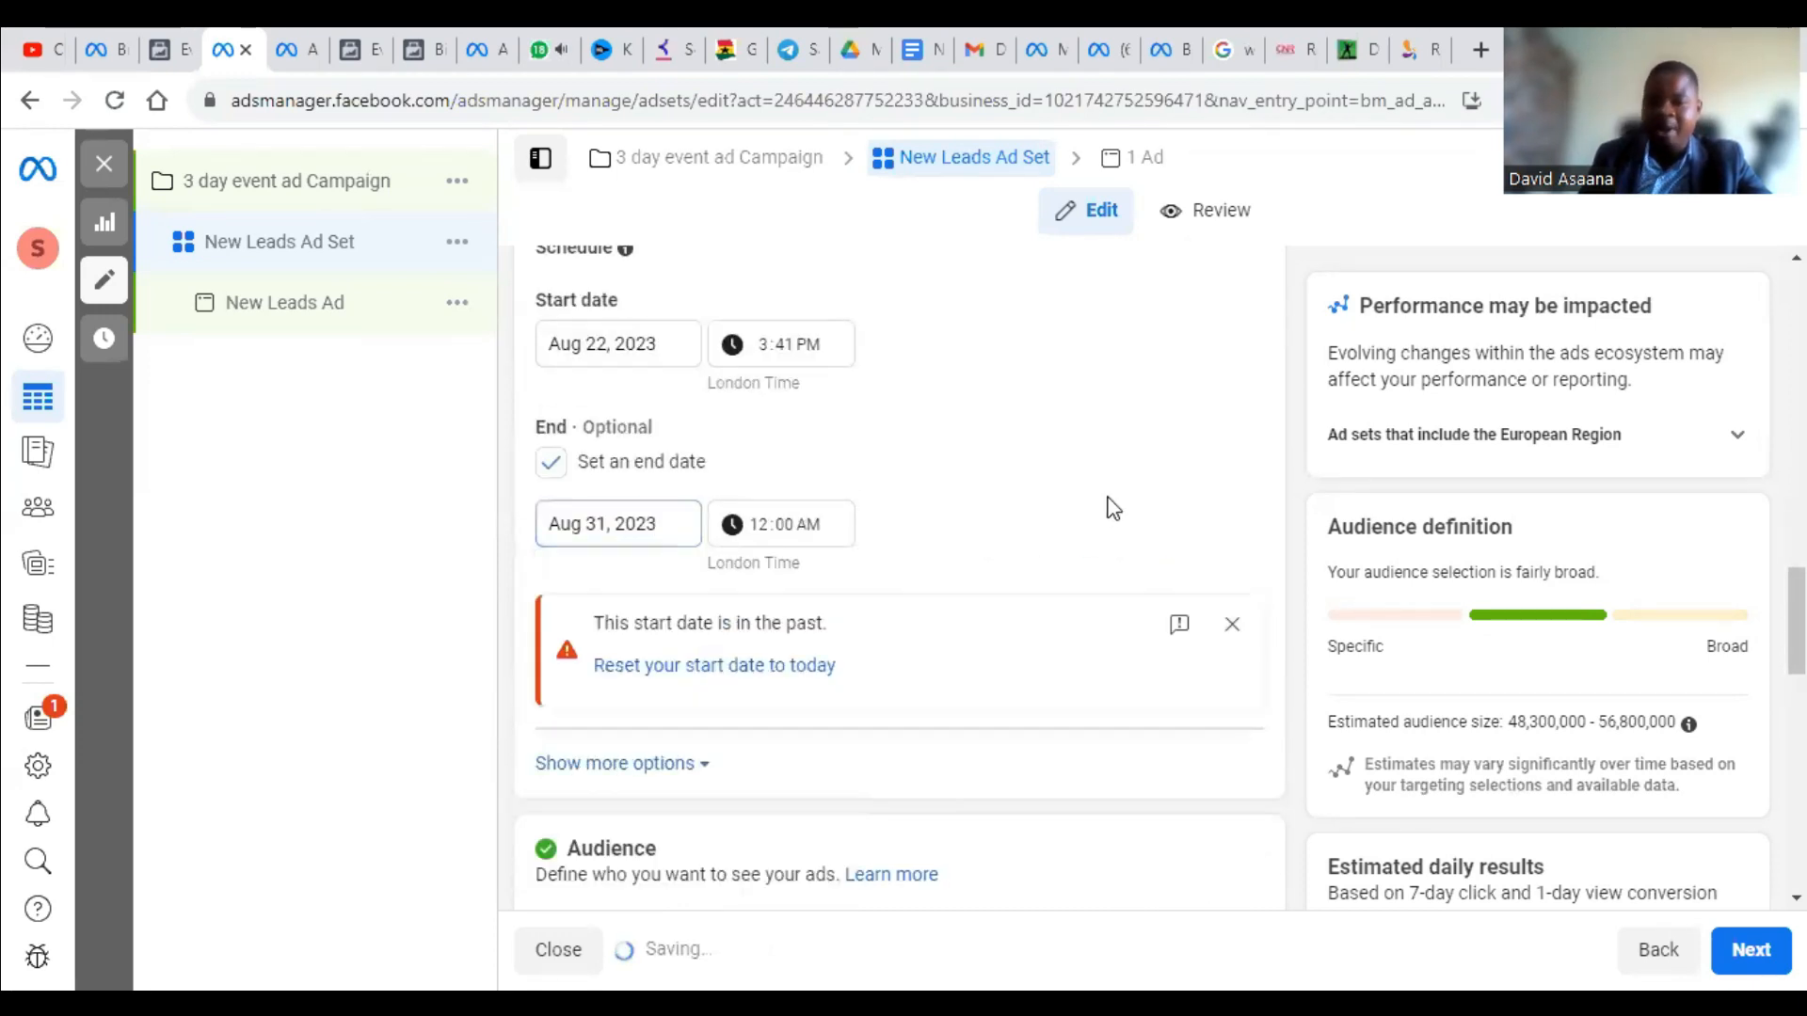
Step: Apply the saved audience "Speak To Earn" to the ad set
scroll(941, 499, down, 5)
click(847, 410)
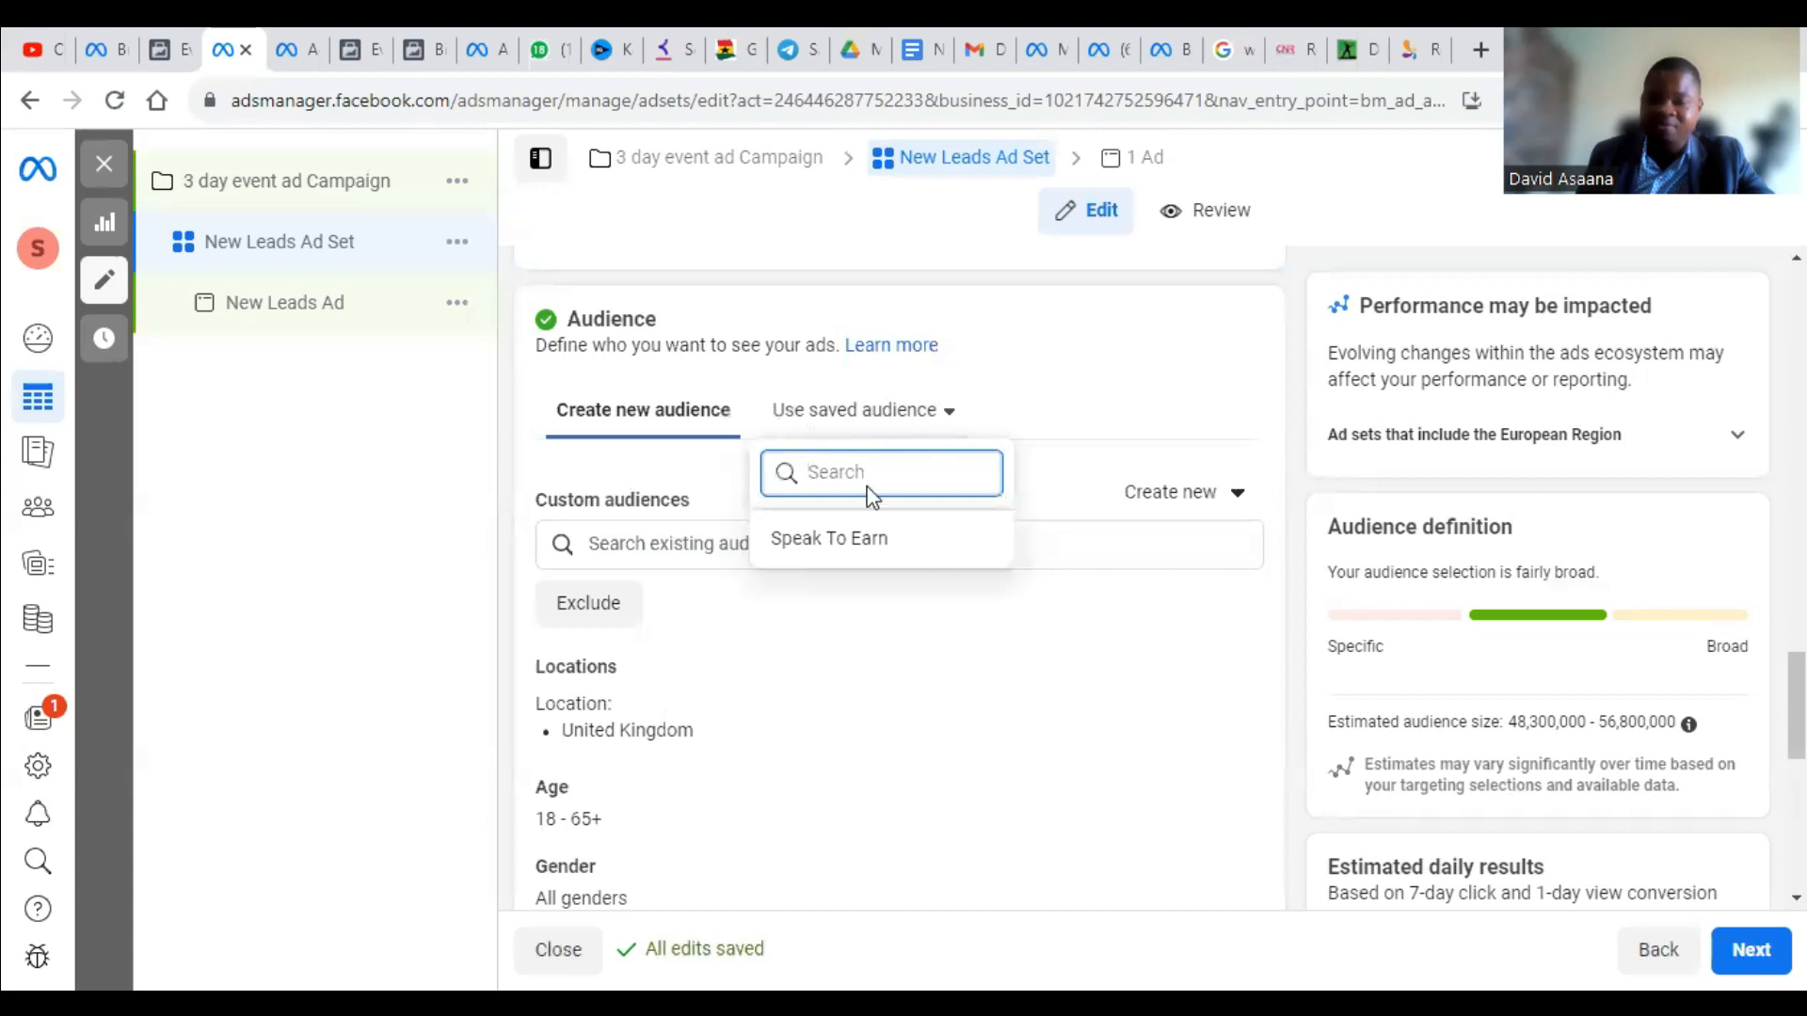
click(1103, 352)
scroll(696, 543, down, 3)
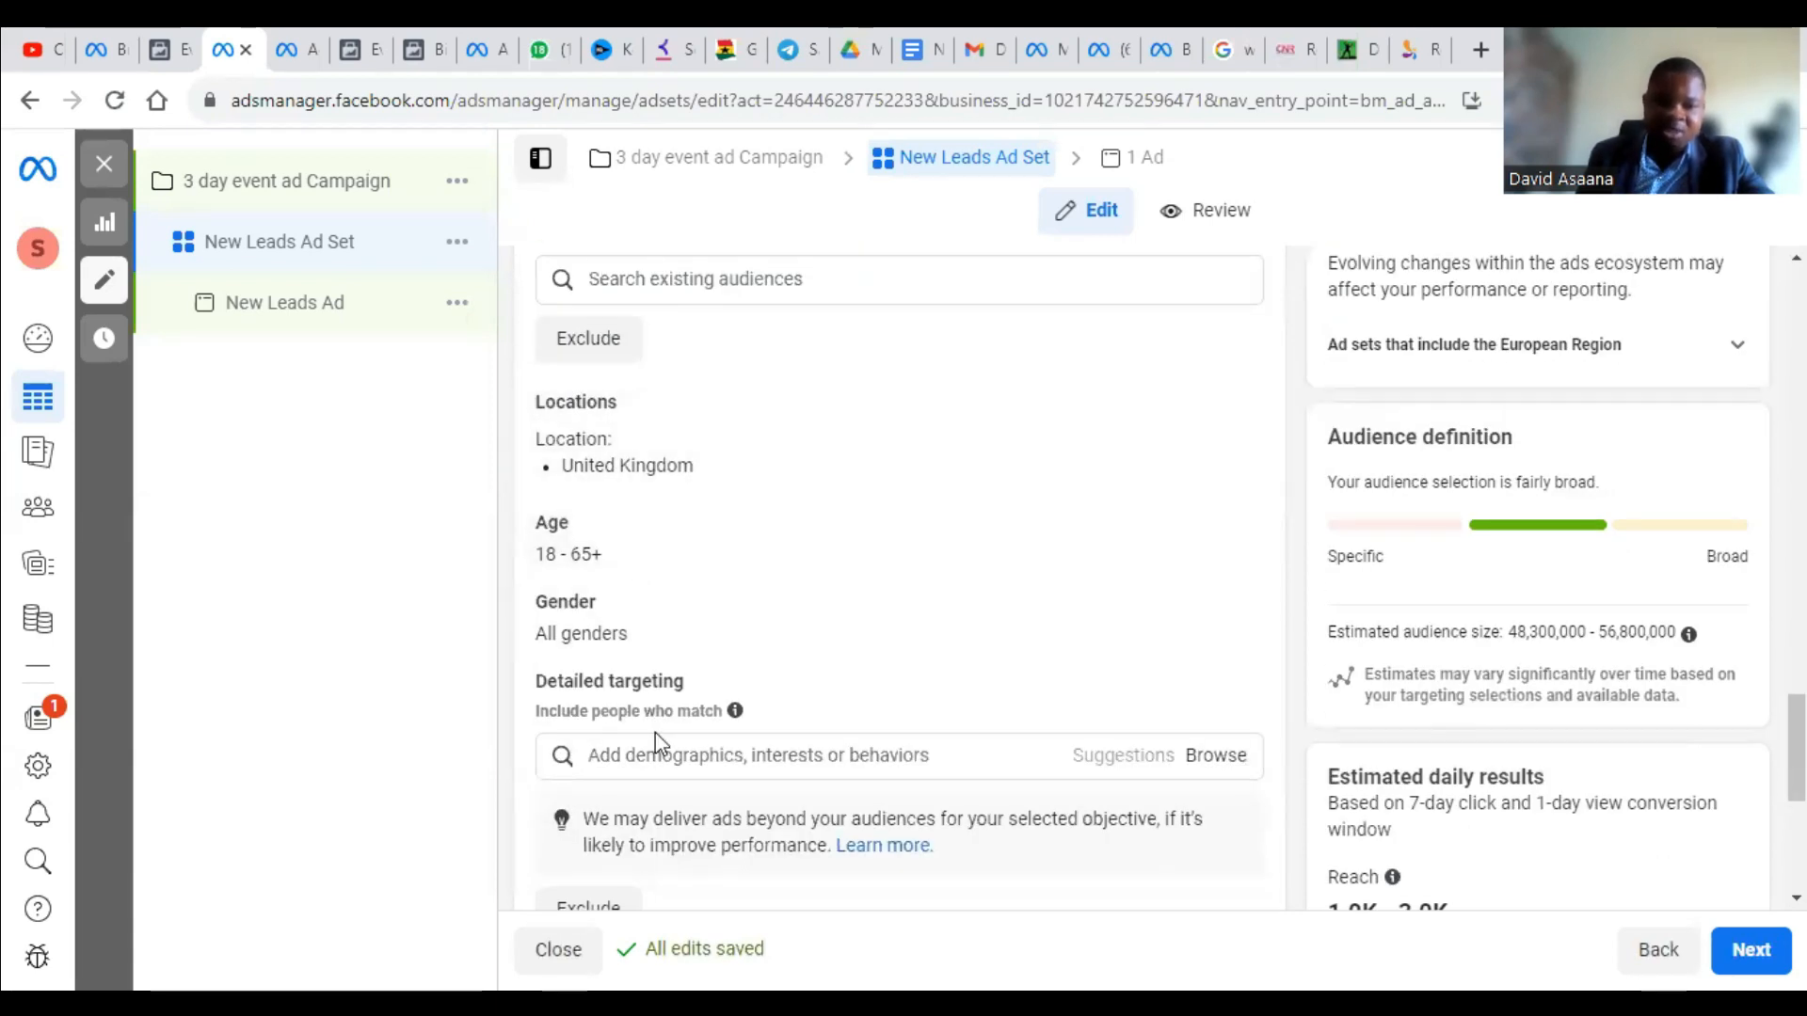
click(691, 758)
scroll(941, 518, up, 4)
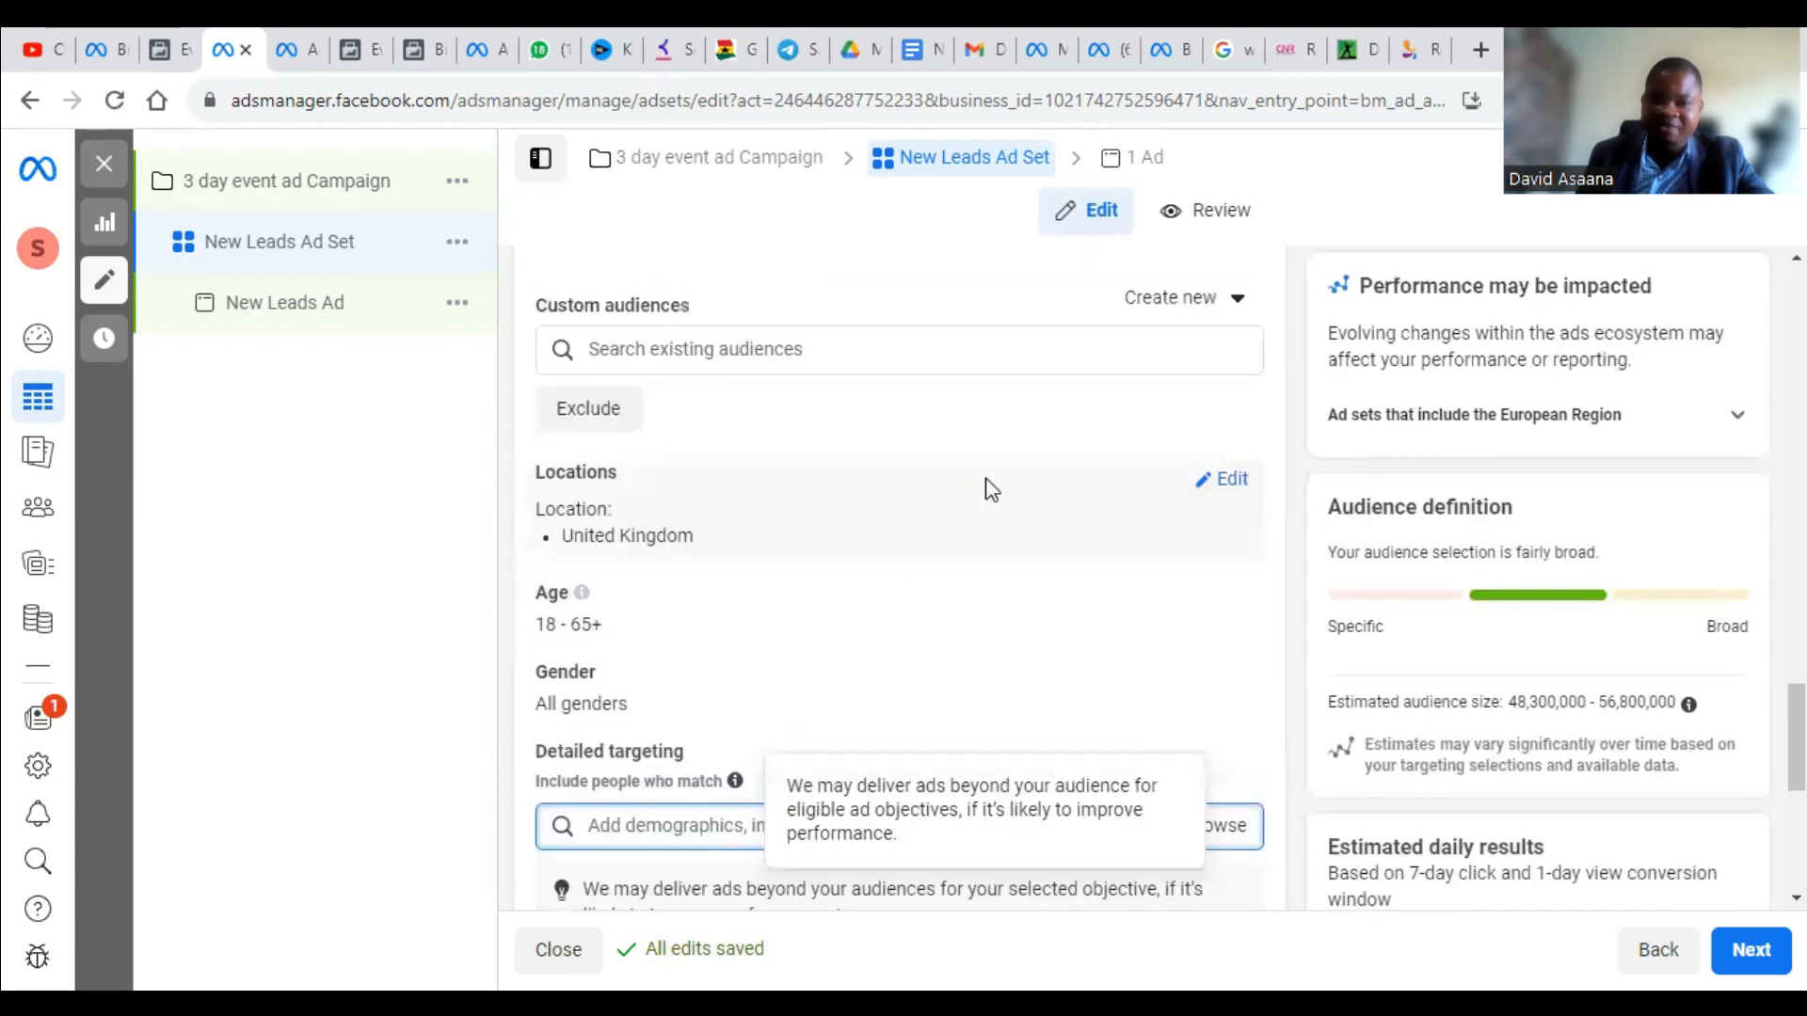
click(875, 562)
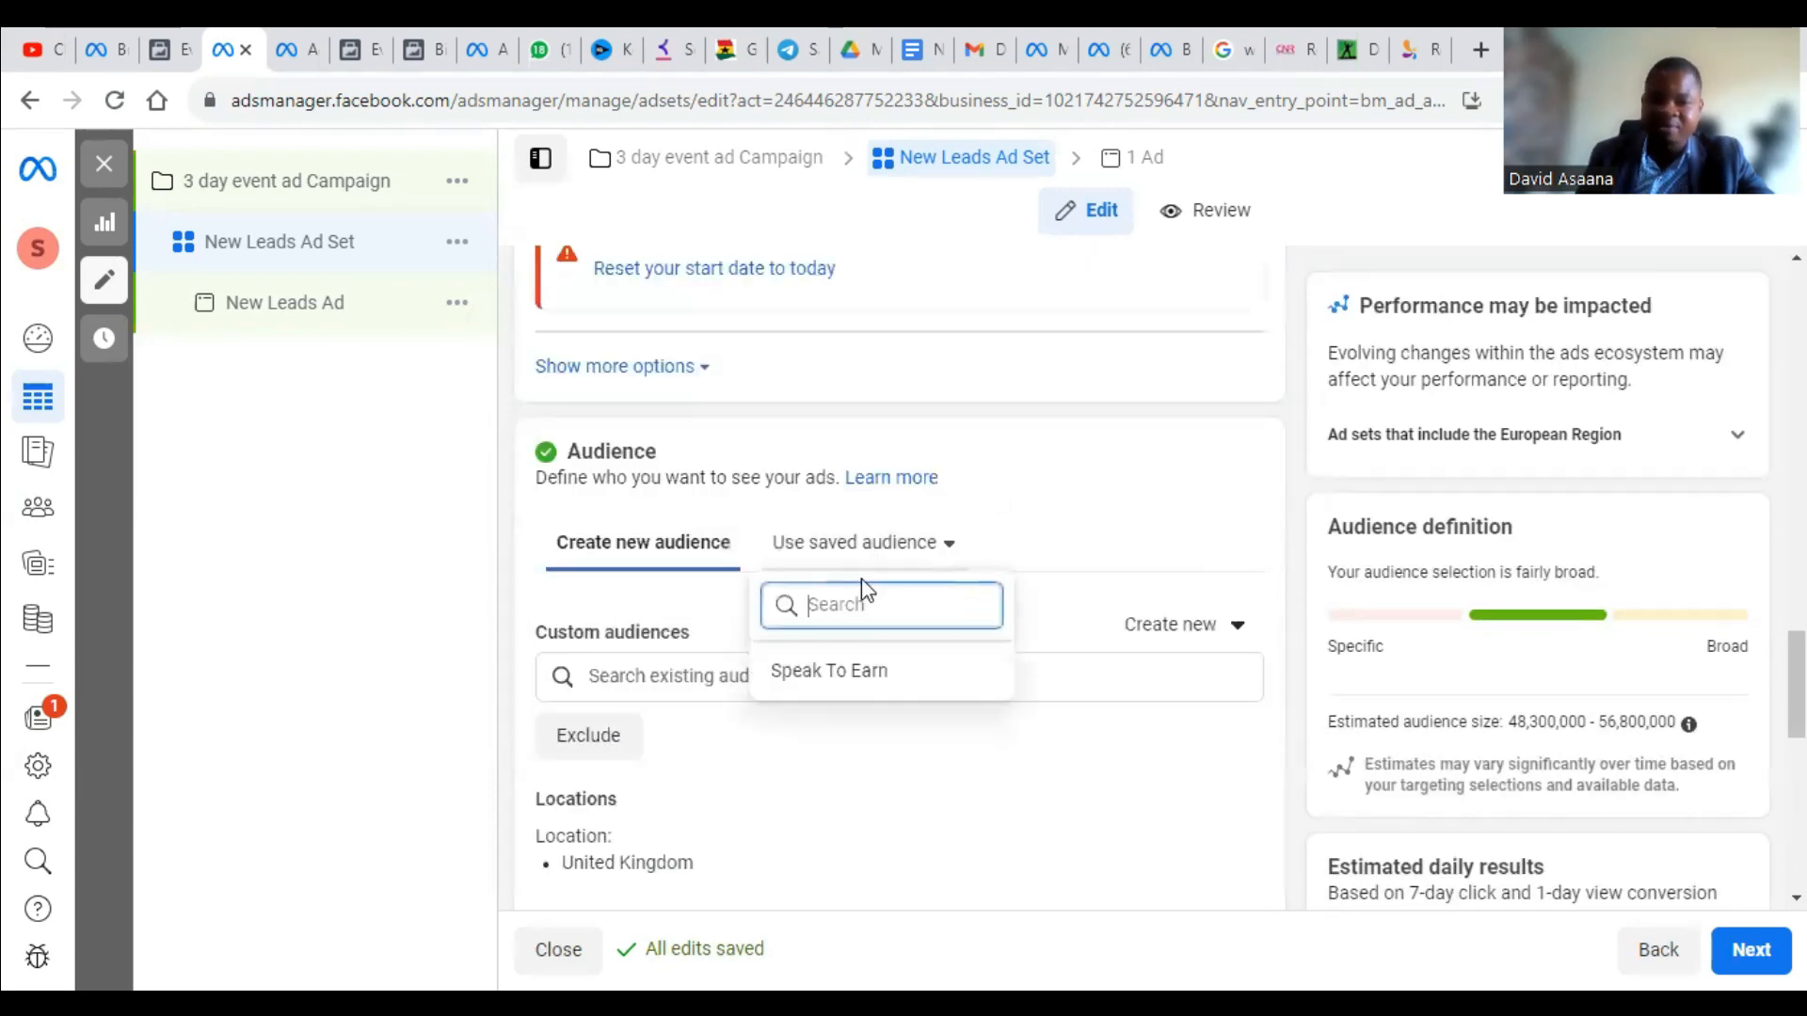
click(857, 670)
Step: Open the Speak To Earn audience for editing, review its locations, age, gender, detailed targeting and languages, and close it without changes
scroll(855, 681, down, 5)
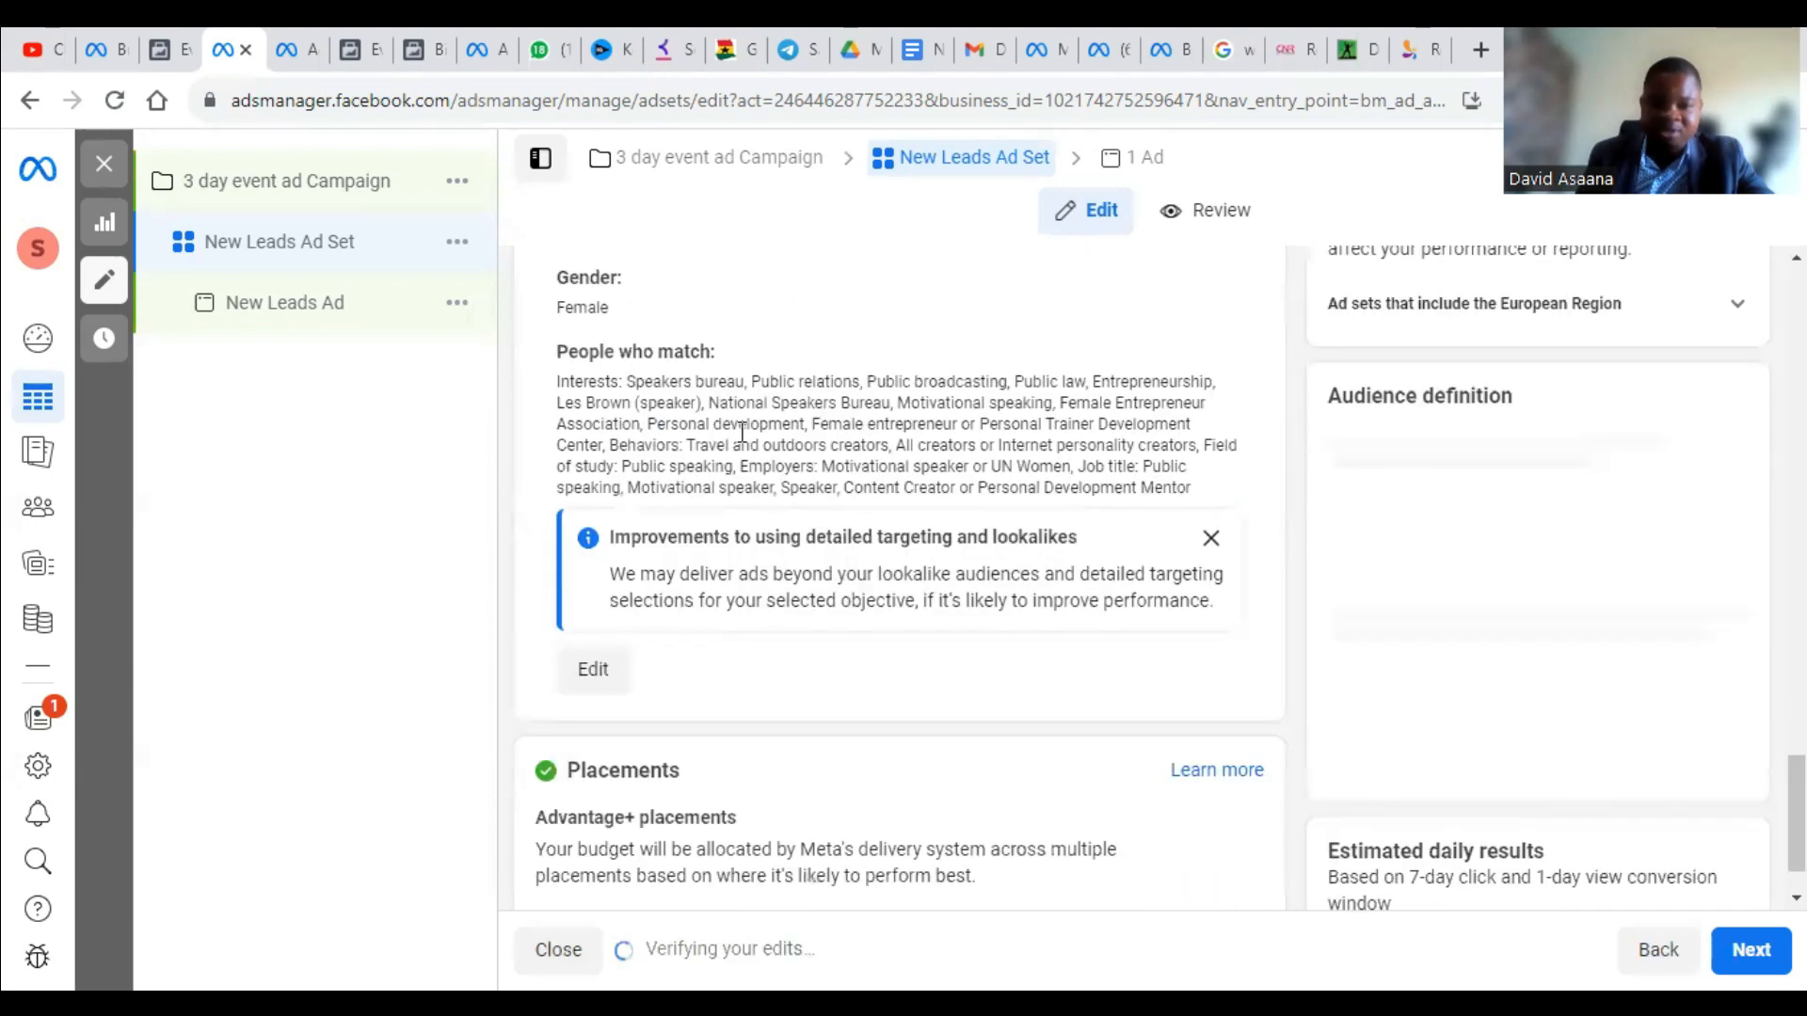
click(595, 672)
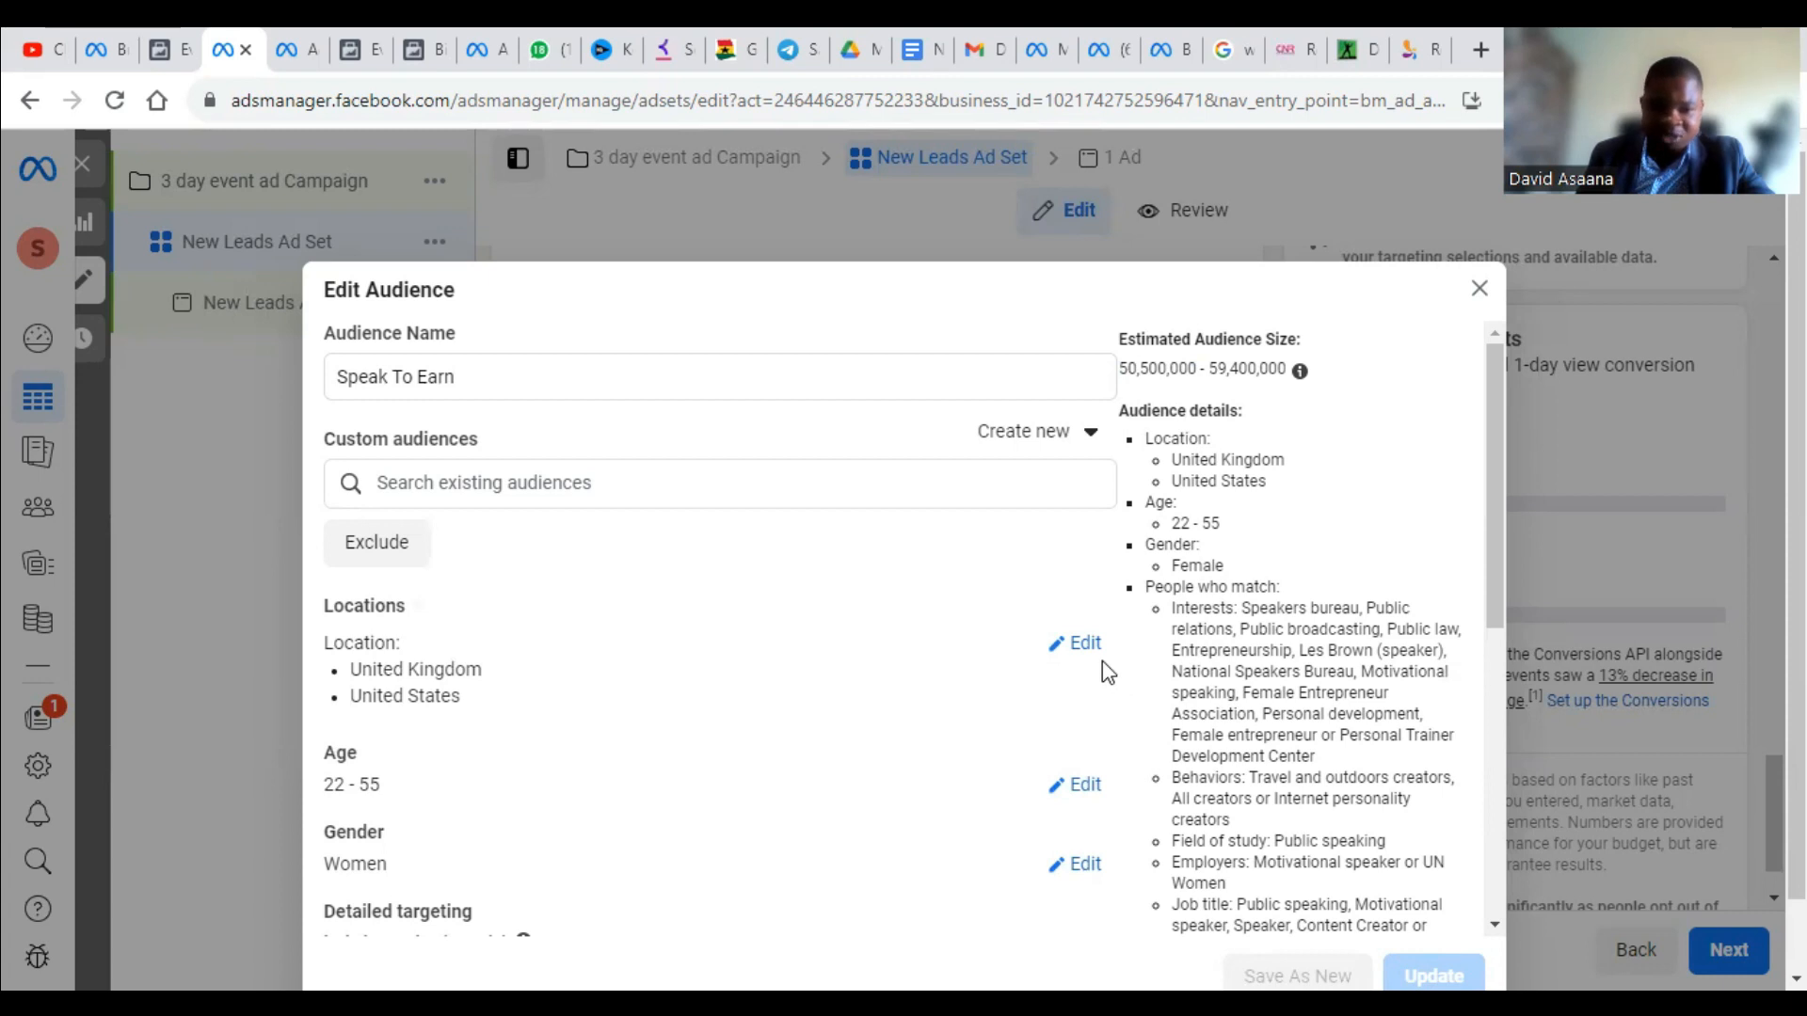
scroll(1106, 654, down, 3)
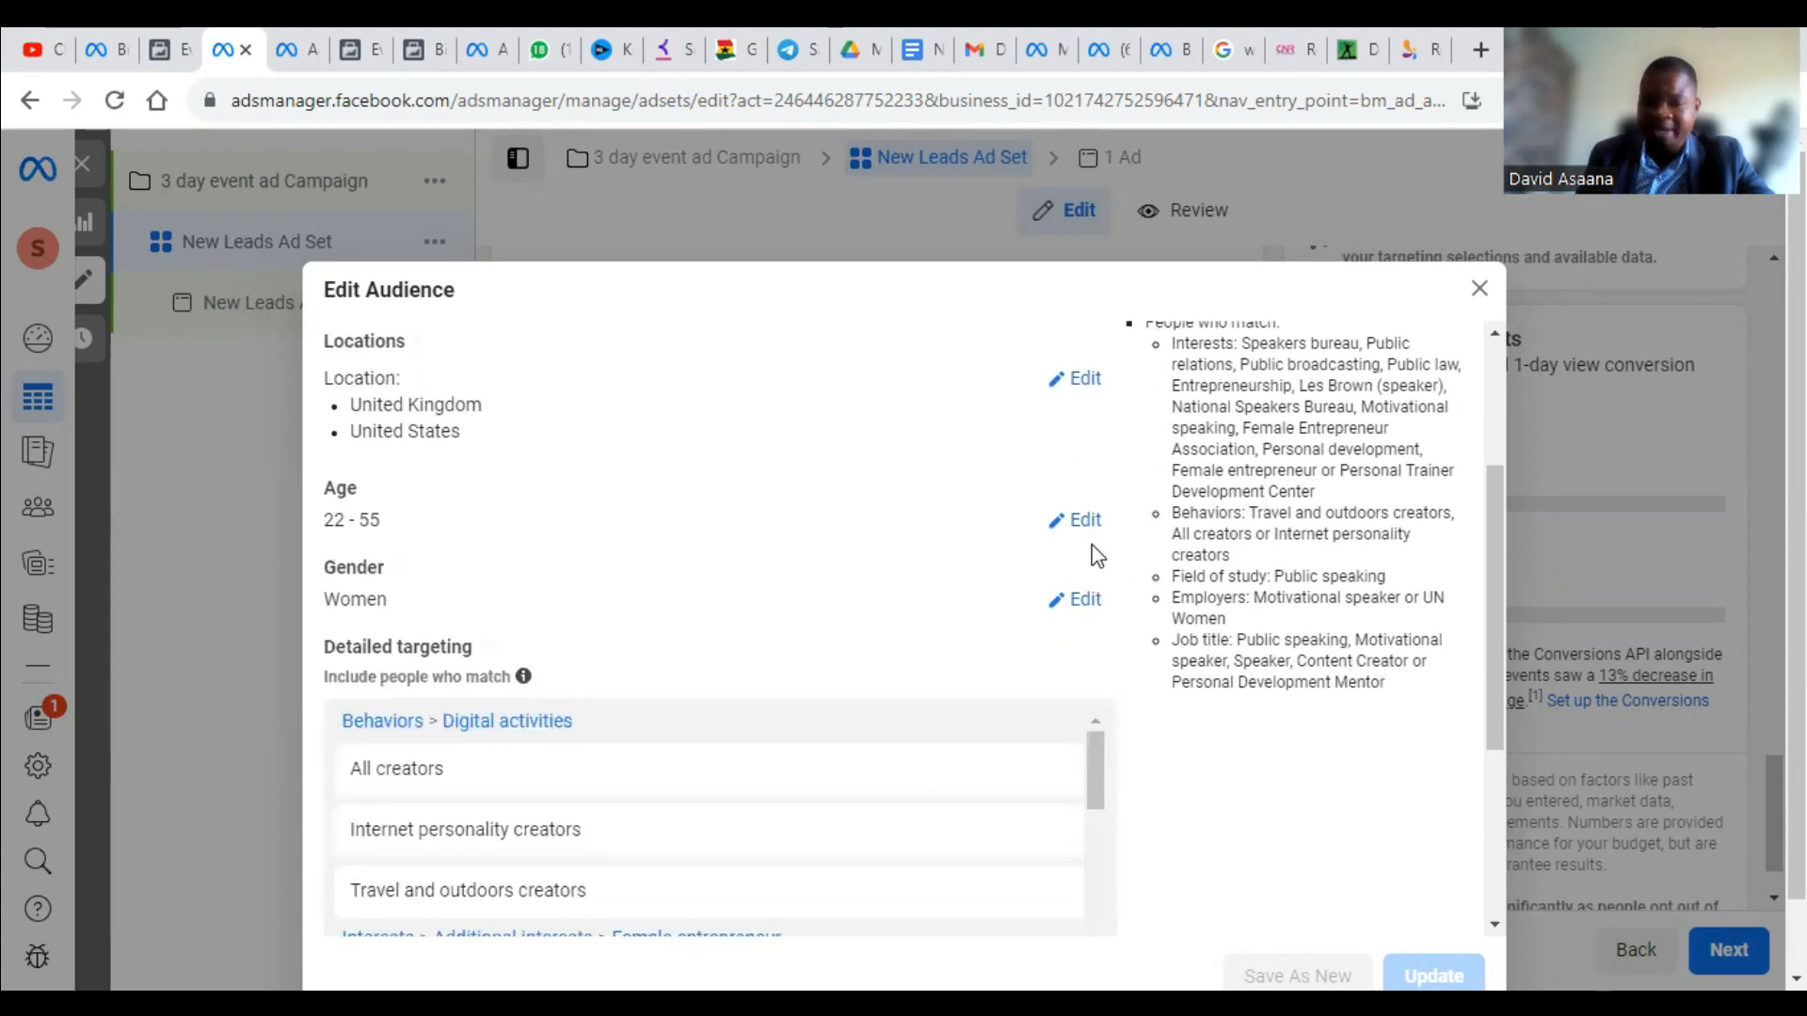
scroll(682, 548, up, 3)
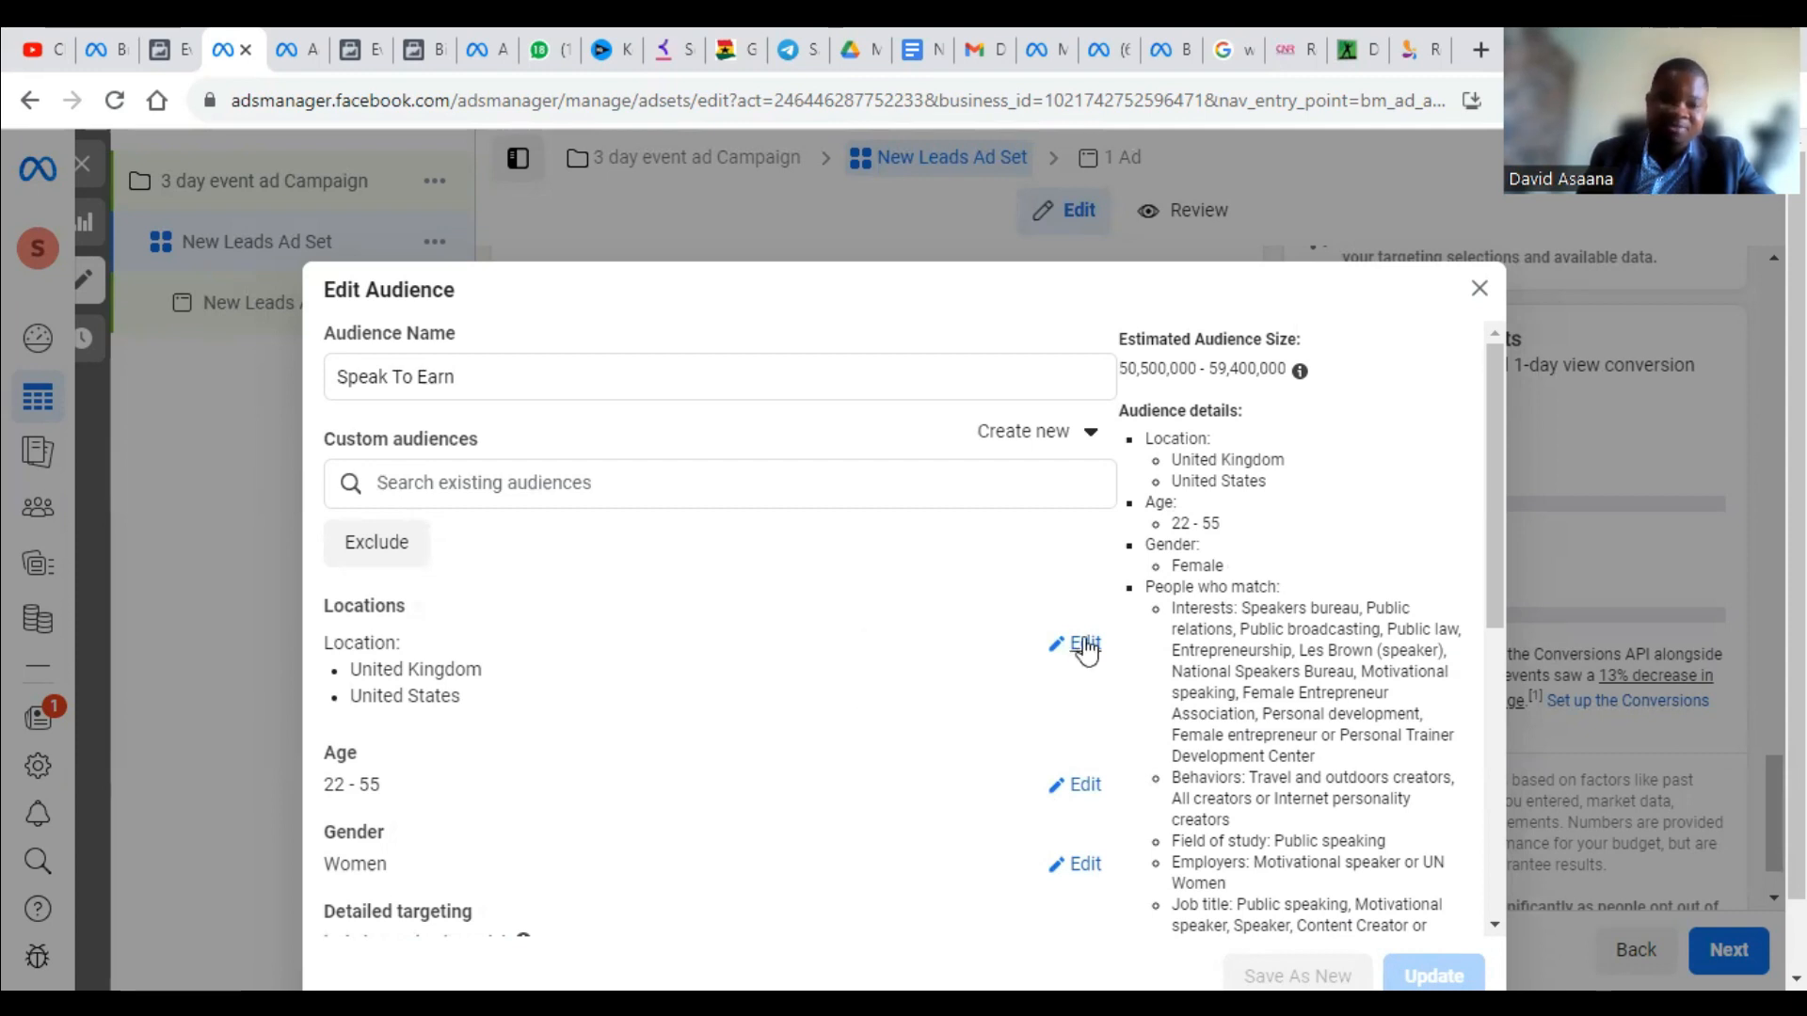
scroll(1083, 646, down, 6)
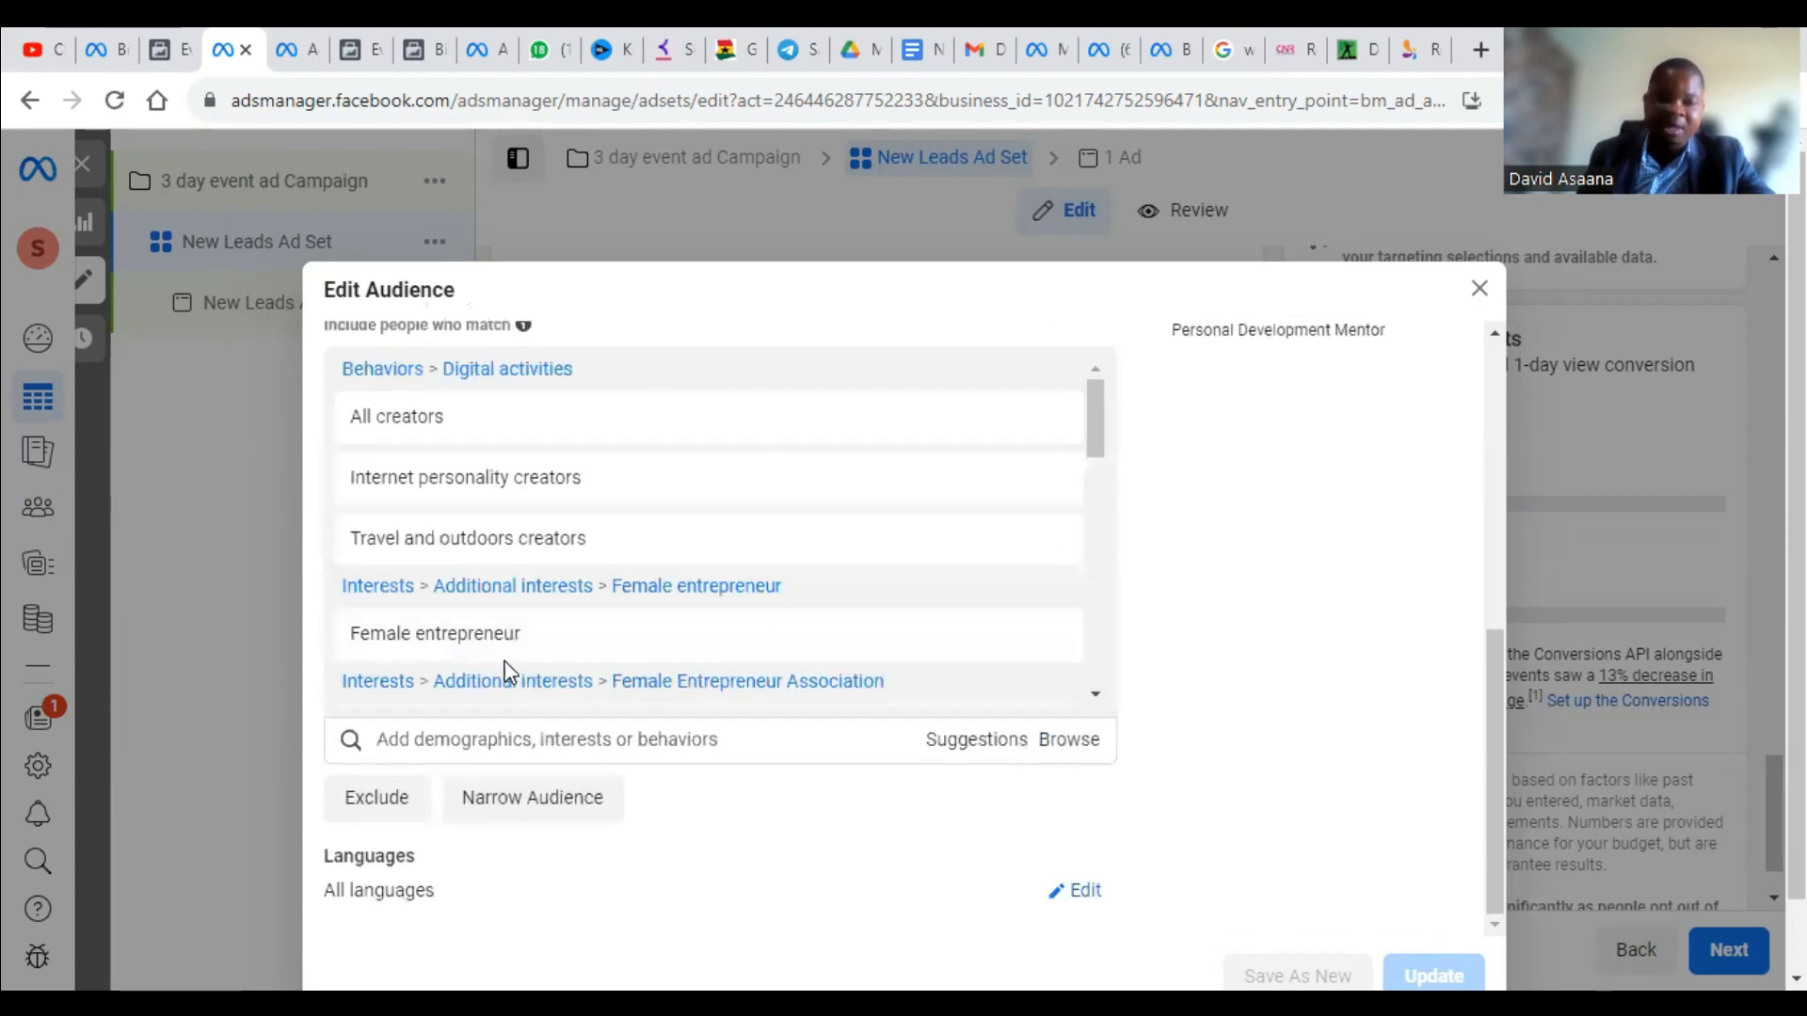
scroll(470, 682, up, 3)
scroll(833, 609, up, 2)
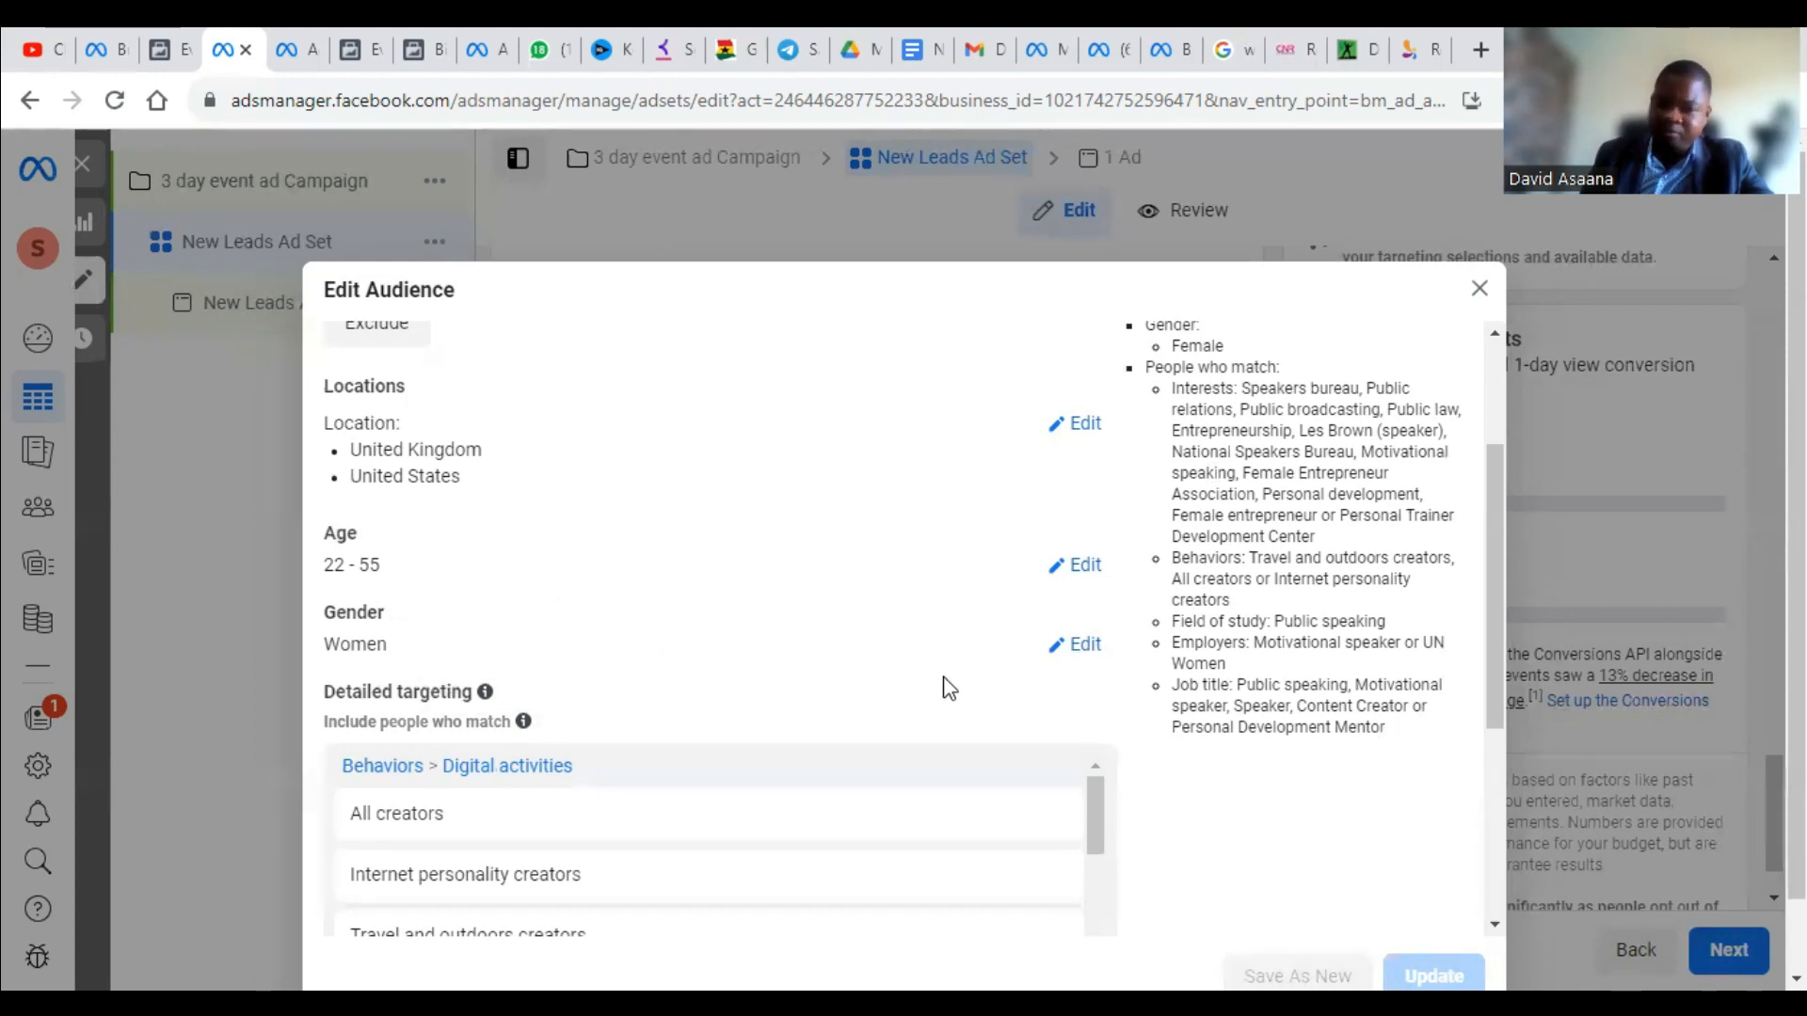
scroll(1404, 879, down, 5)
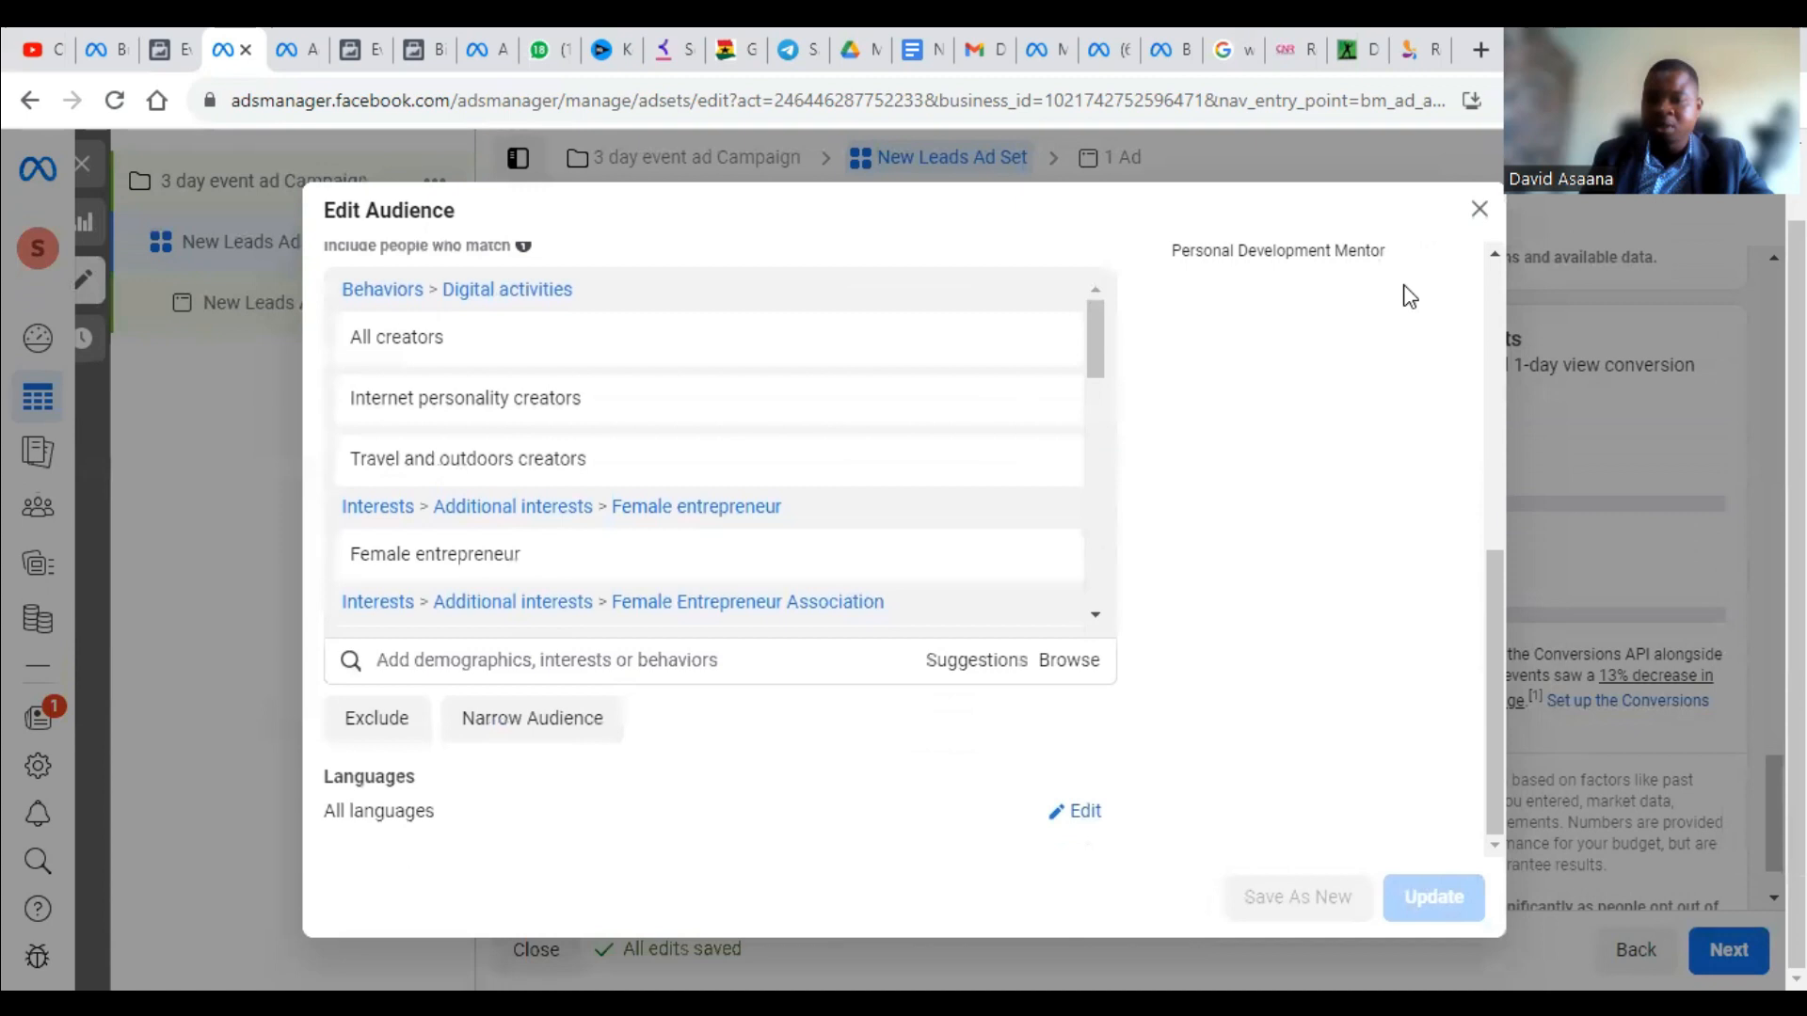
click(1476, 209)
Step: Switch the ad set from Advantage+ placements to manual placements and bring up the list of placement options
scroll(806, 516, down, 1)
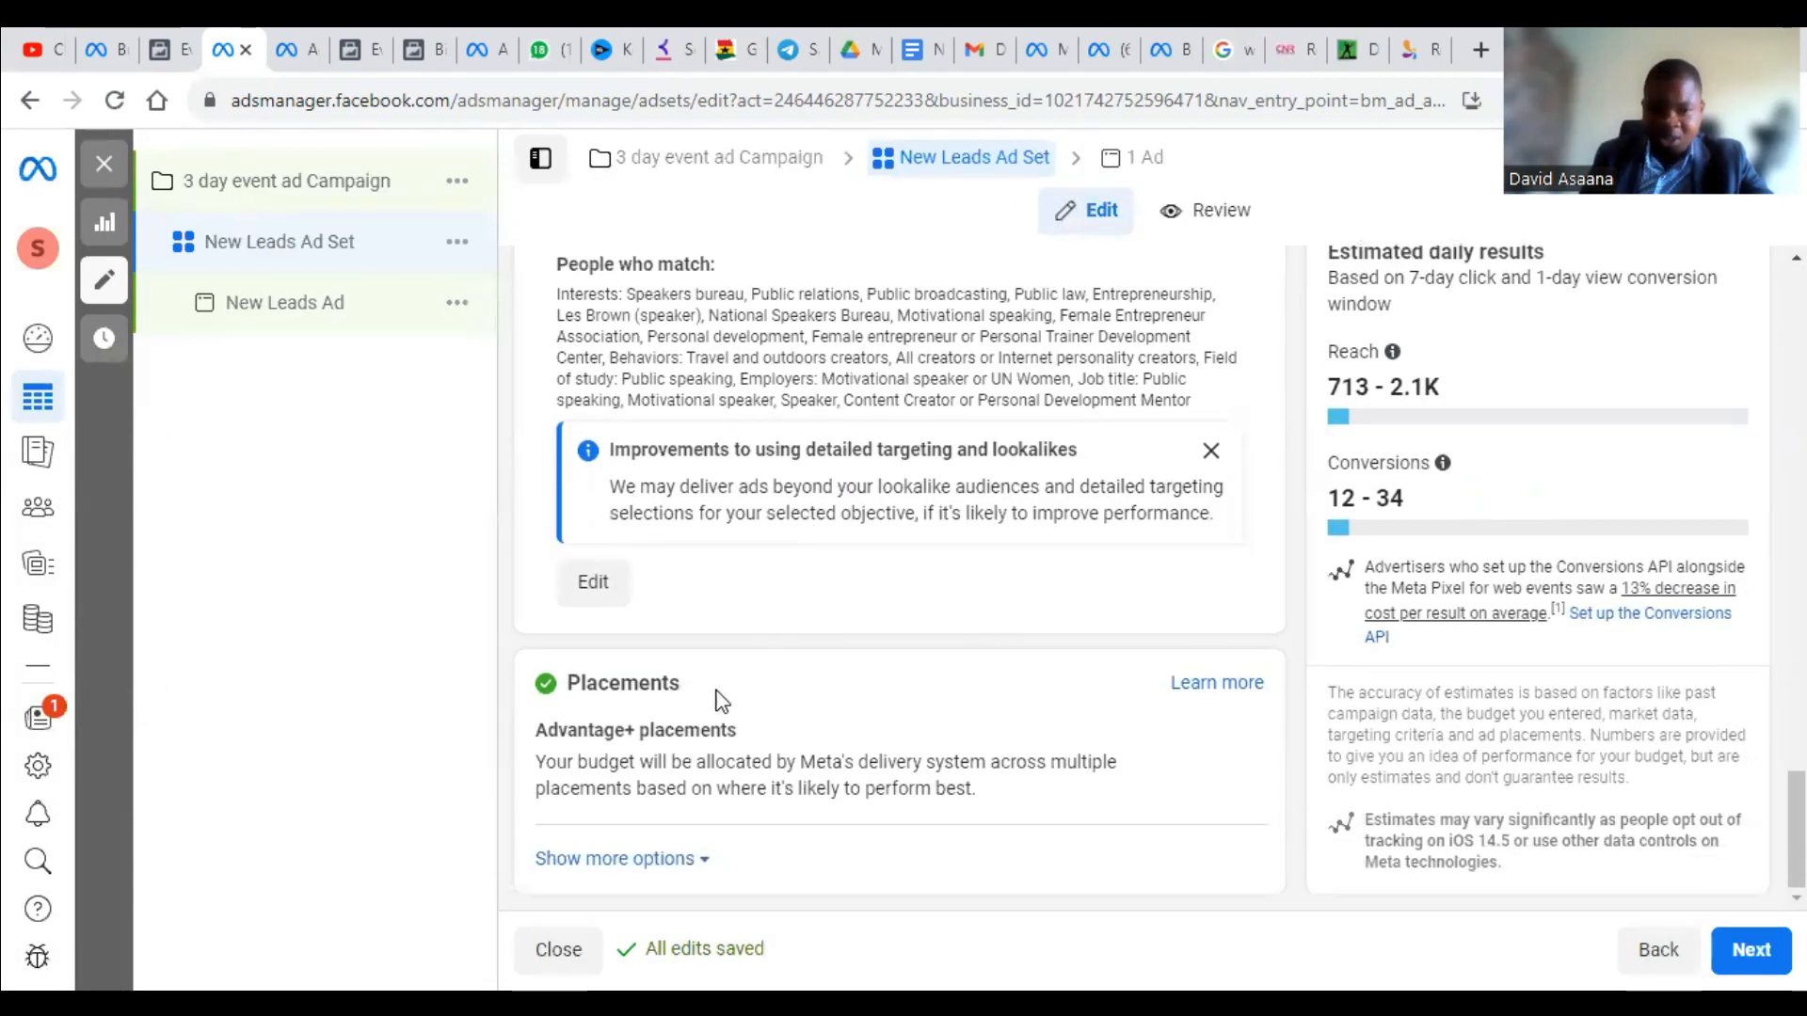
scroll(786, 564, up, 3)
scroll(786, 565, down, 3)
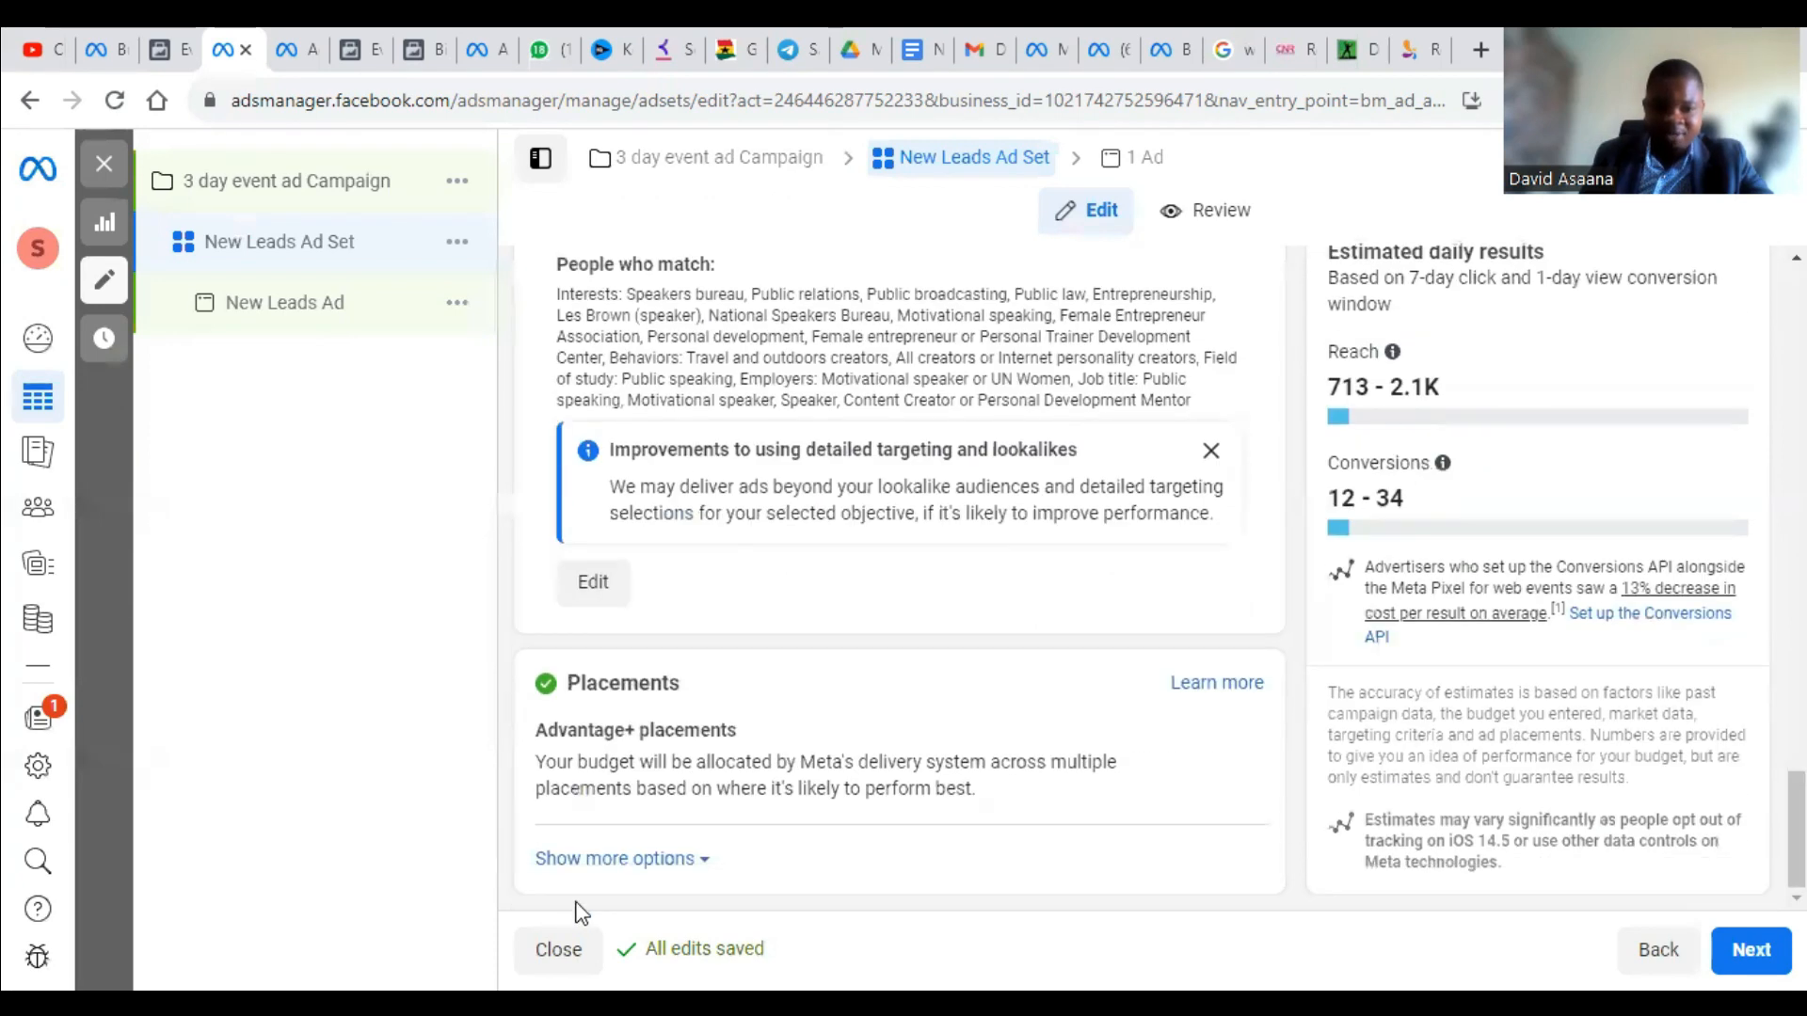
scroll(565, 574, up, 3)
scroll(564, 574, up, 4)
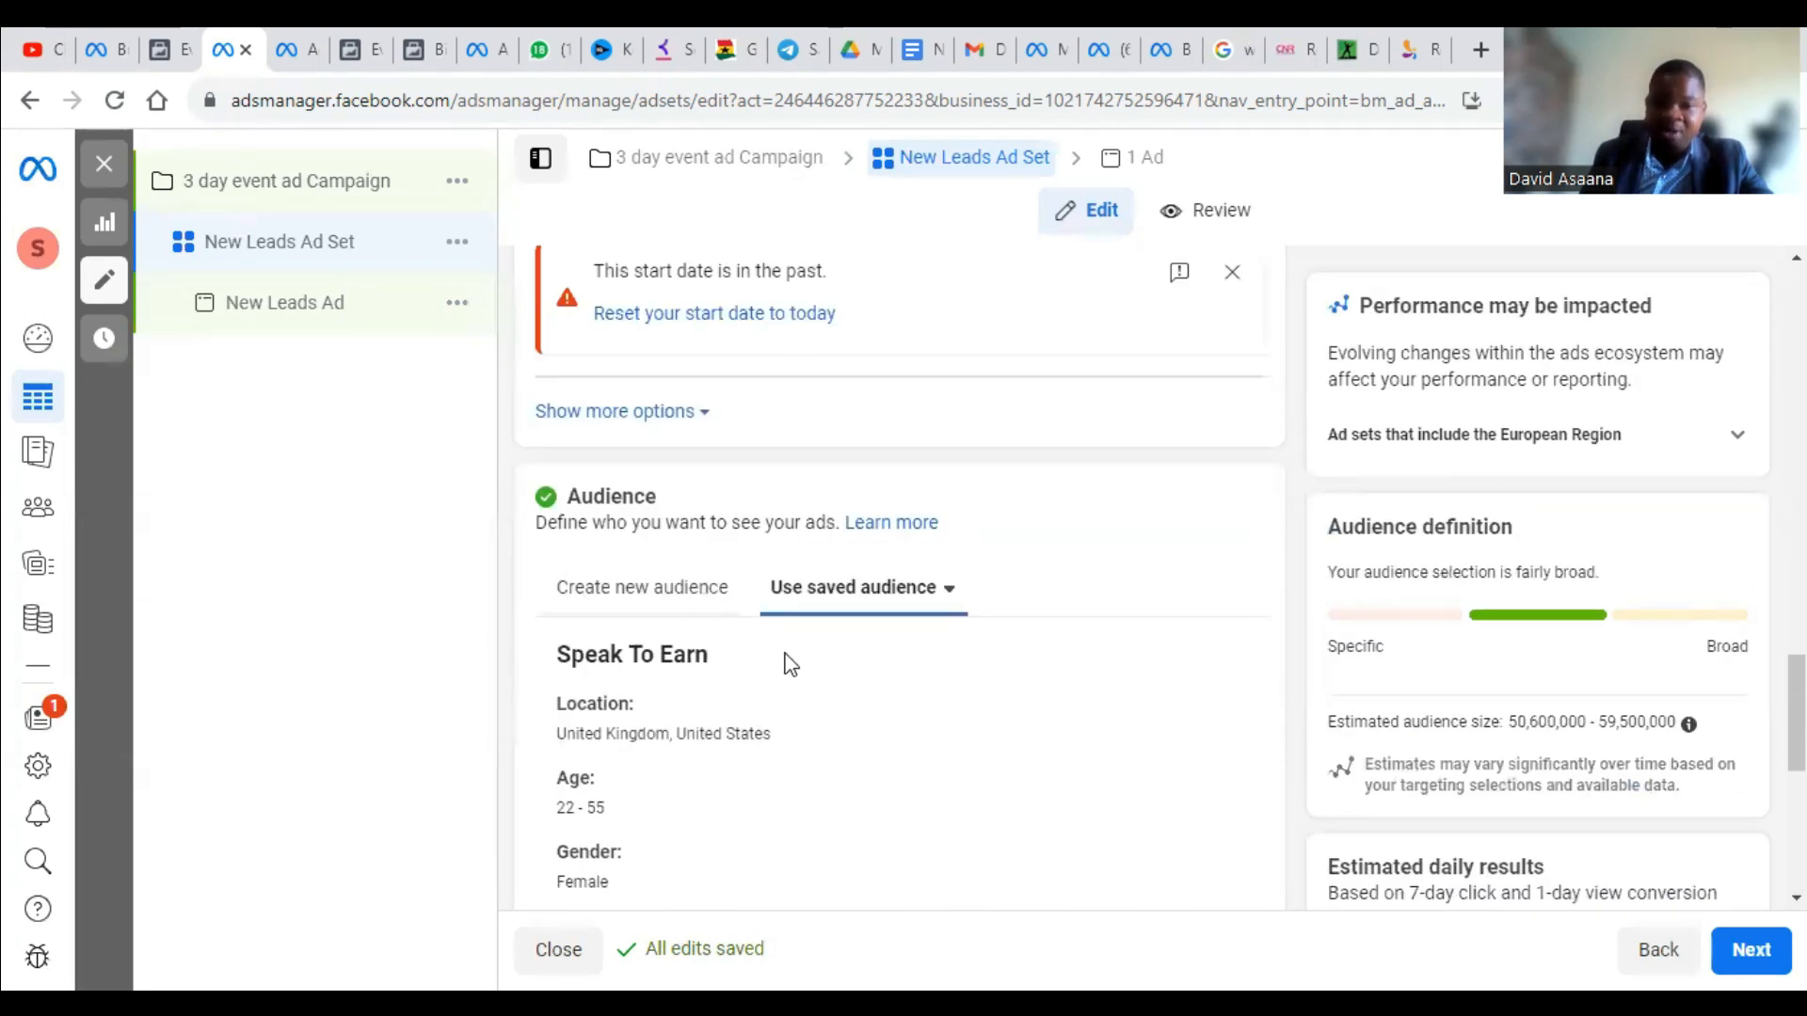
scroll(790, 664, down, 7)
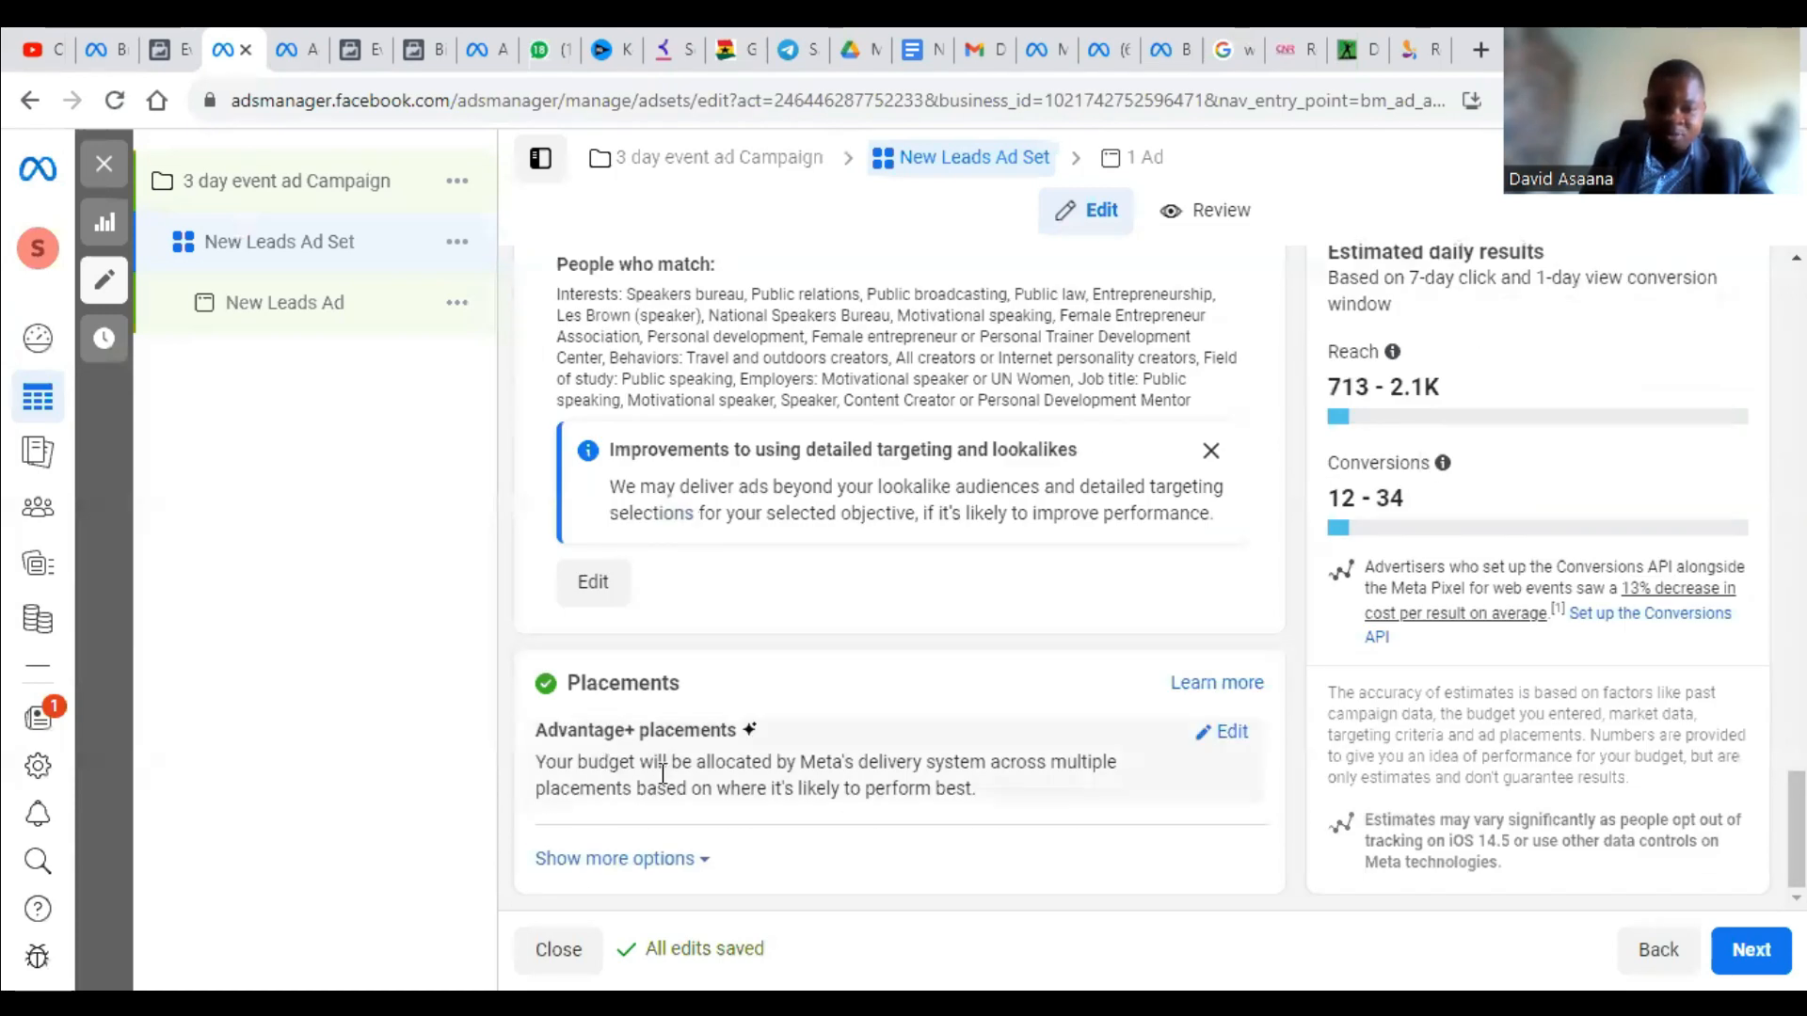
click(1230, 734)
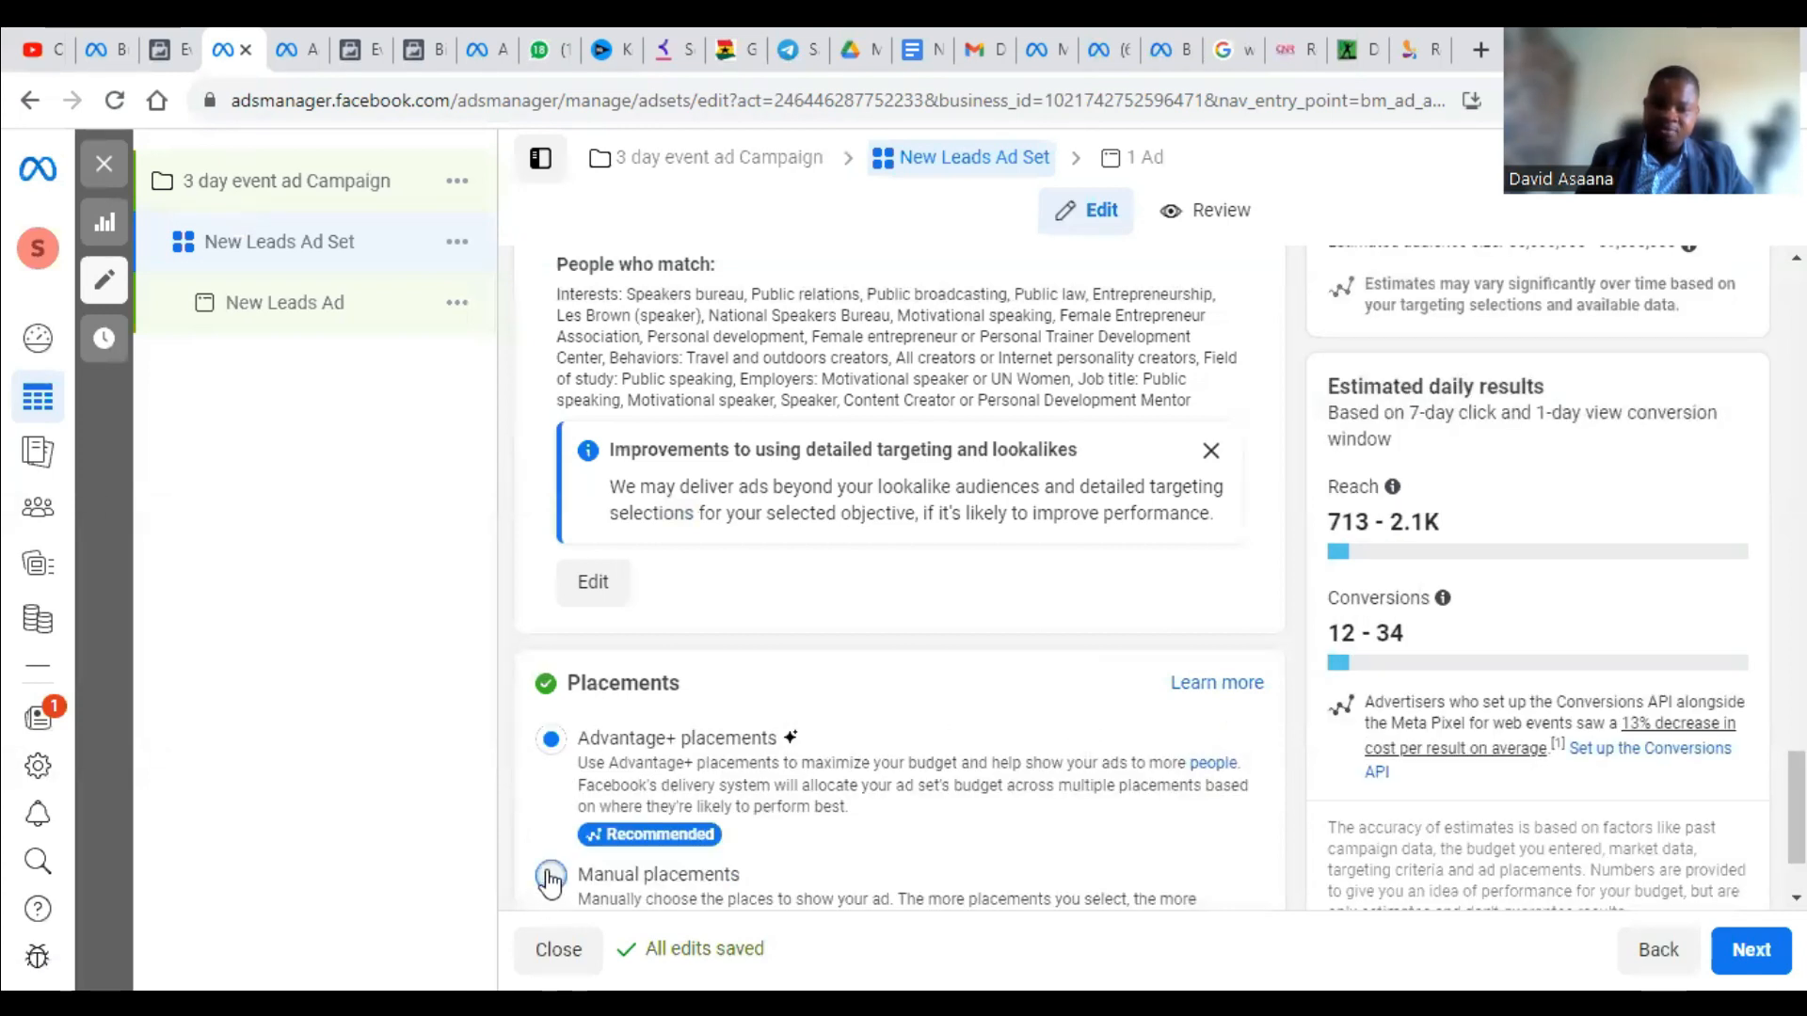
click(595, 852)
scroll(597, 839, down, 6)
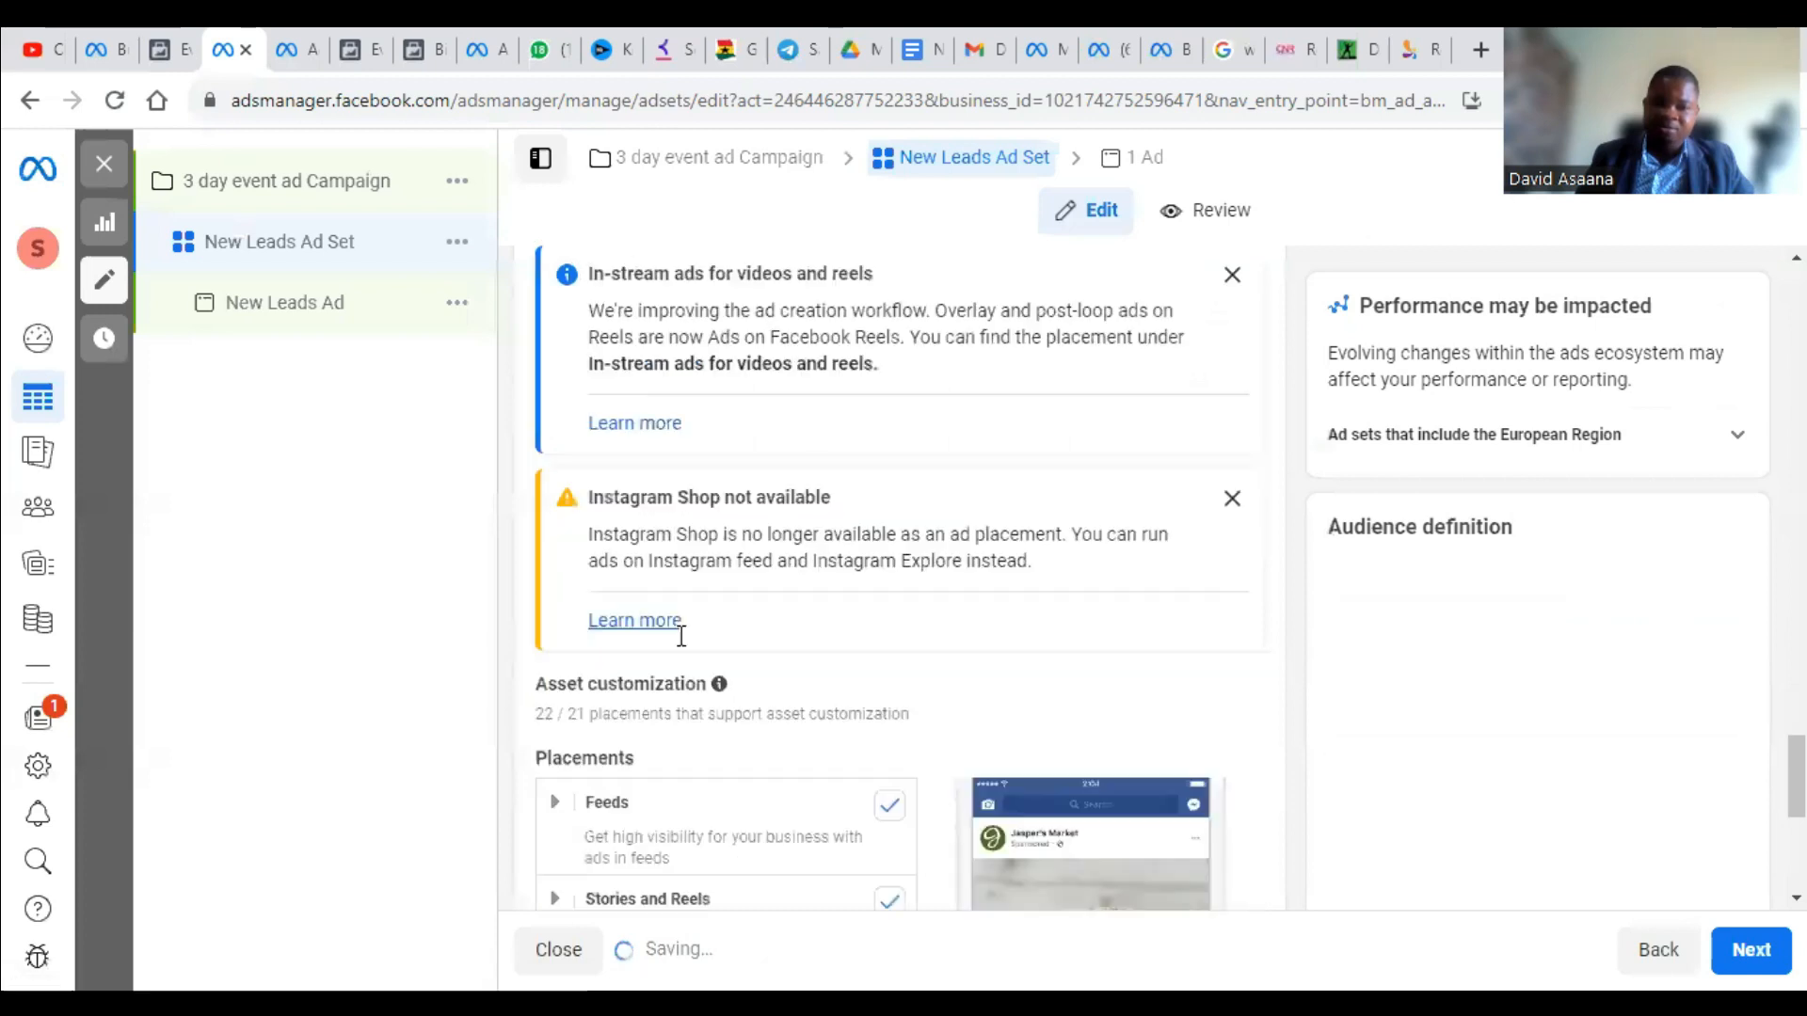
Step: Exclude Audience network and Messenger from the ad set's platforms, keeping Facebook and Instagram, and continue to the ad level
click(549, 470)
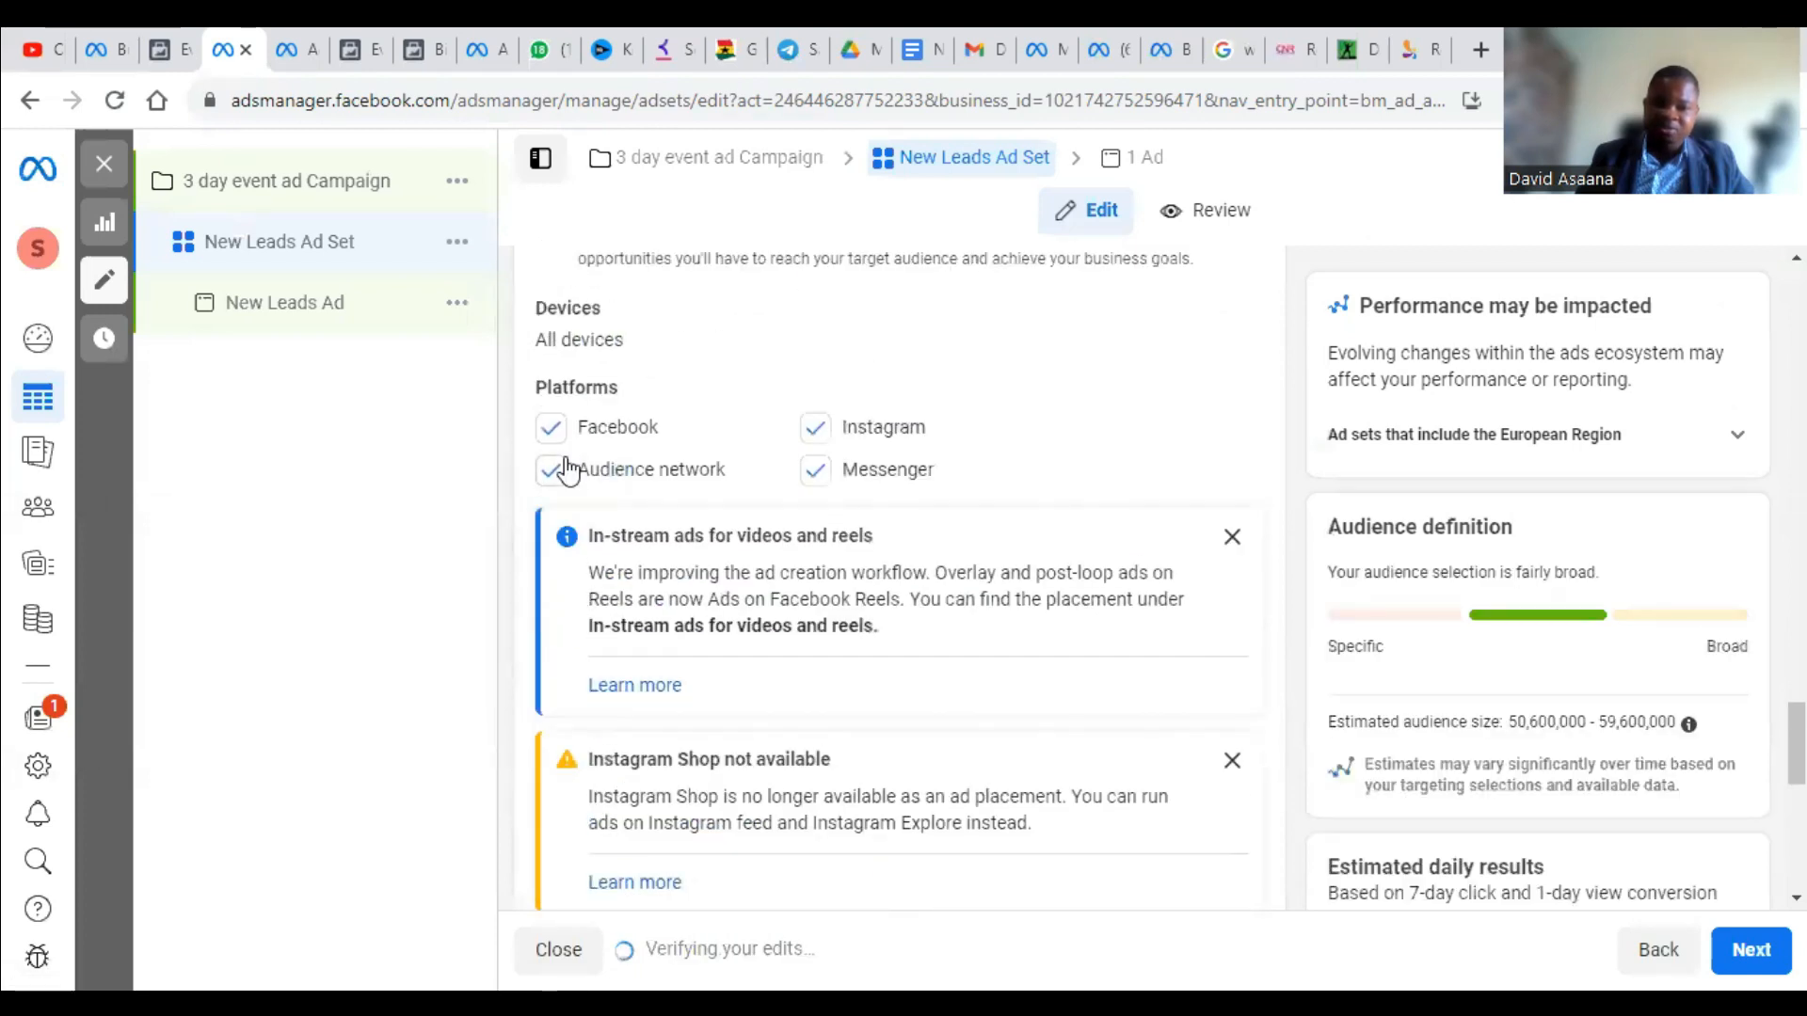
click(815, 470)
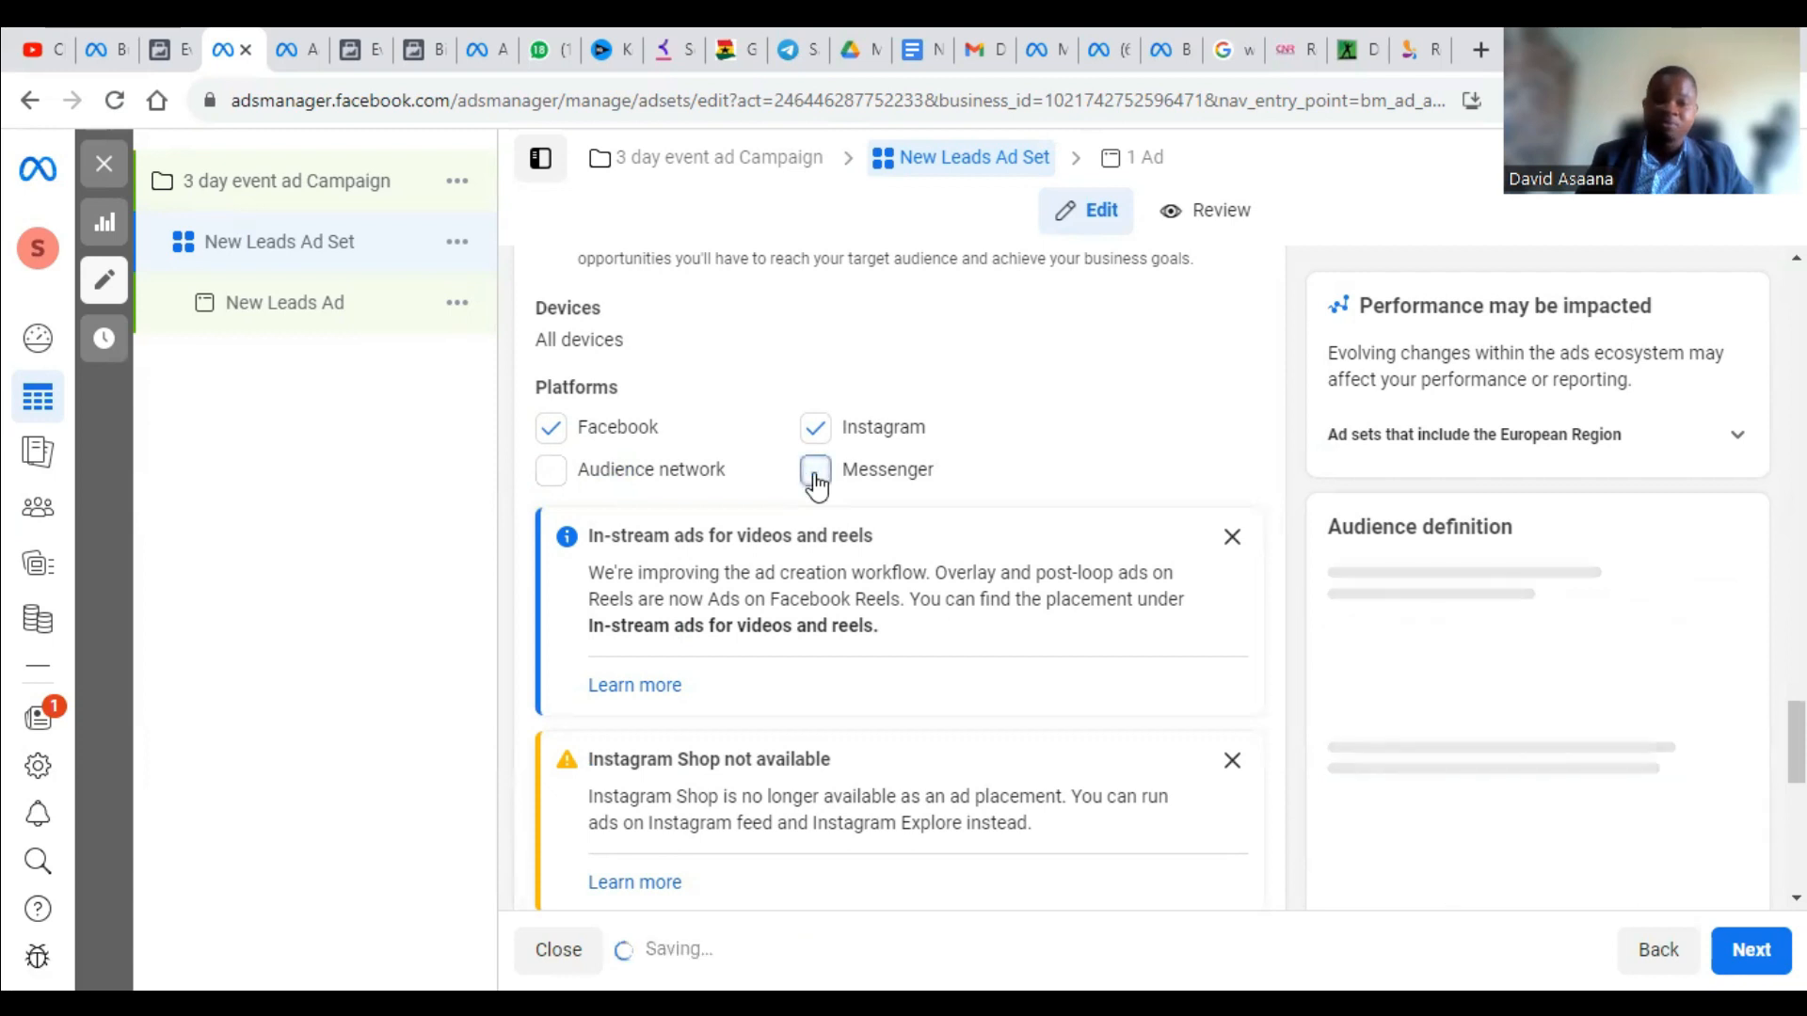
scroll(894, 399, down, 4)
scroll(523, 585, down, 3)
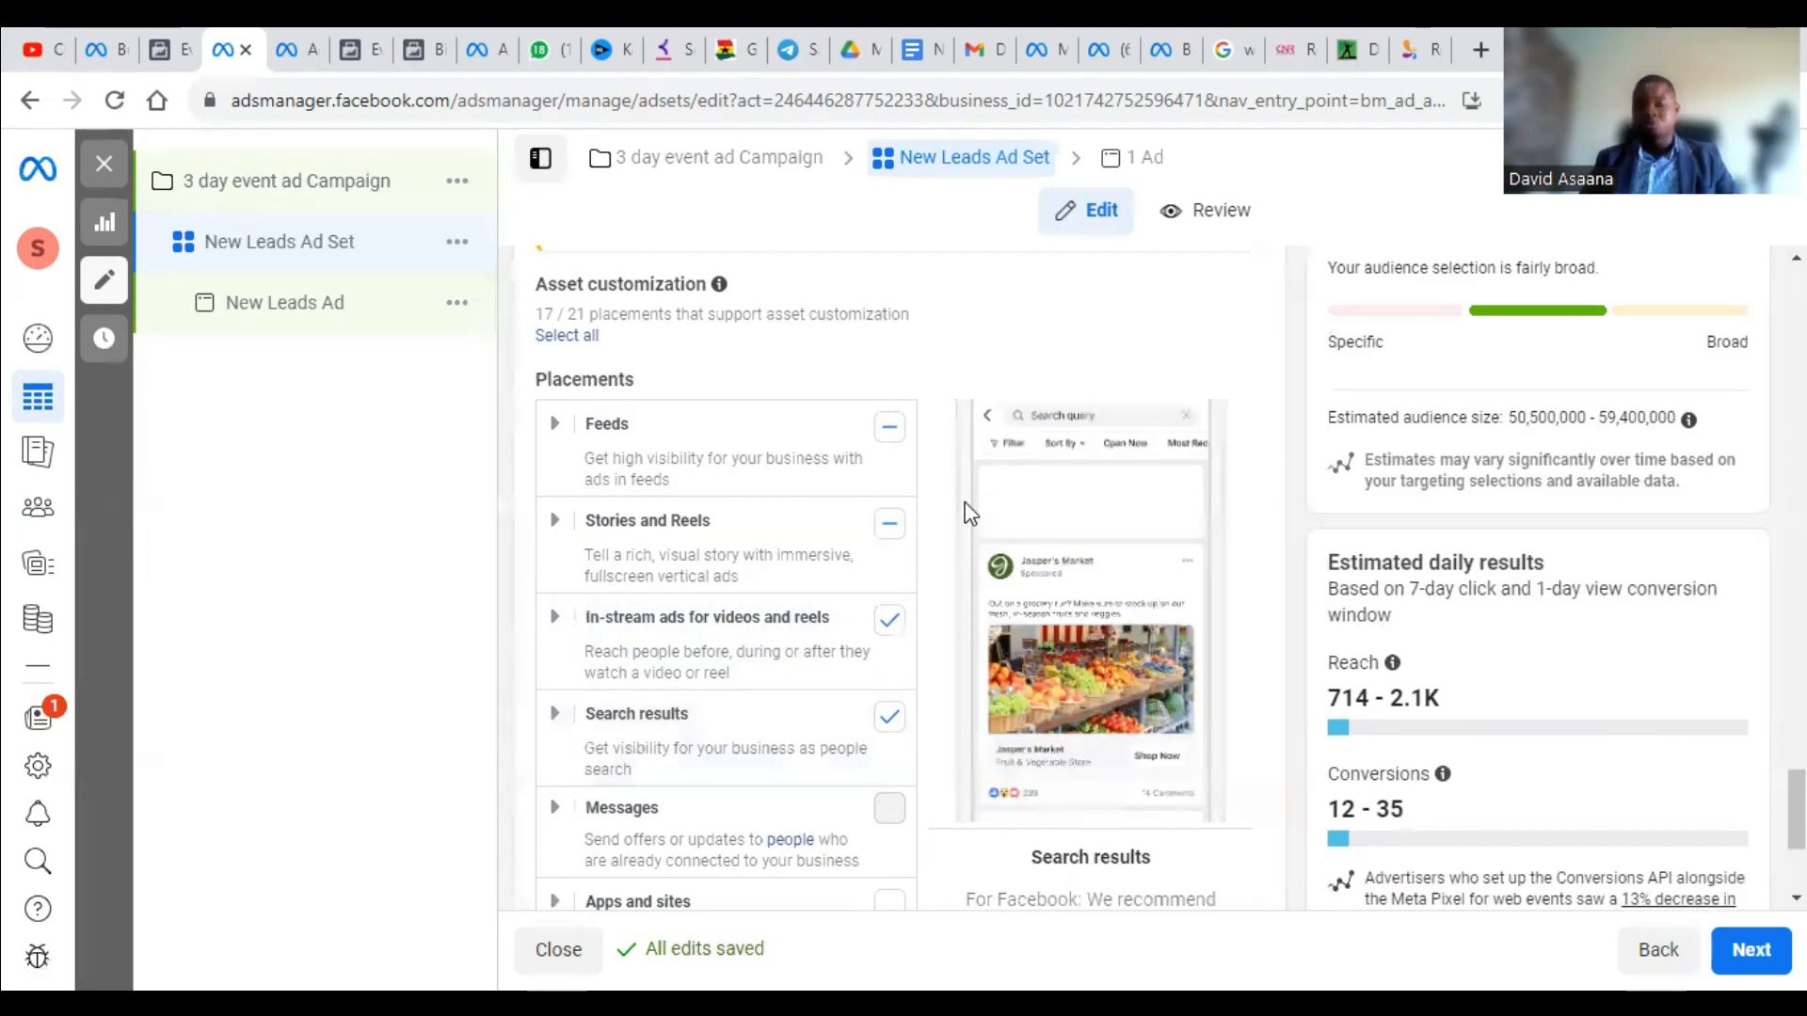
scroll(936, 584, up, 3)
click(1762, 948)
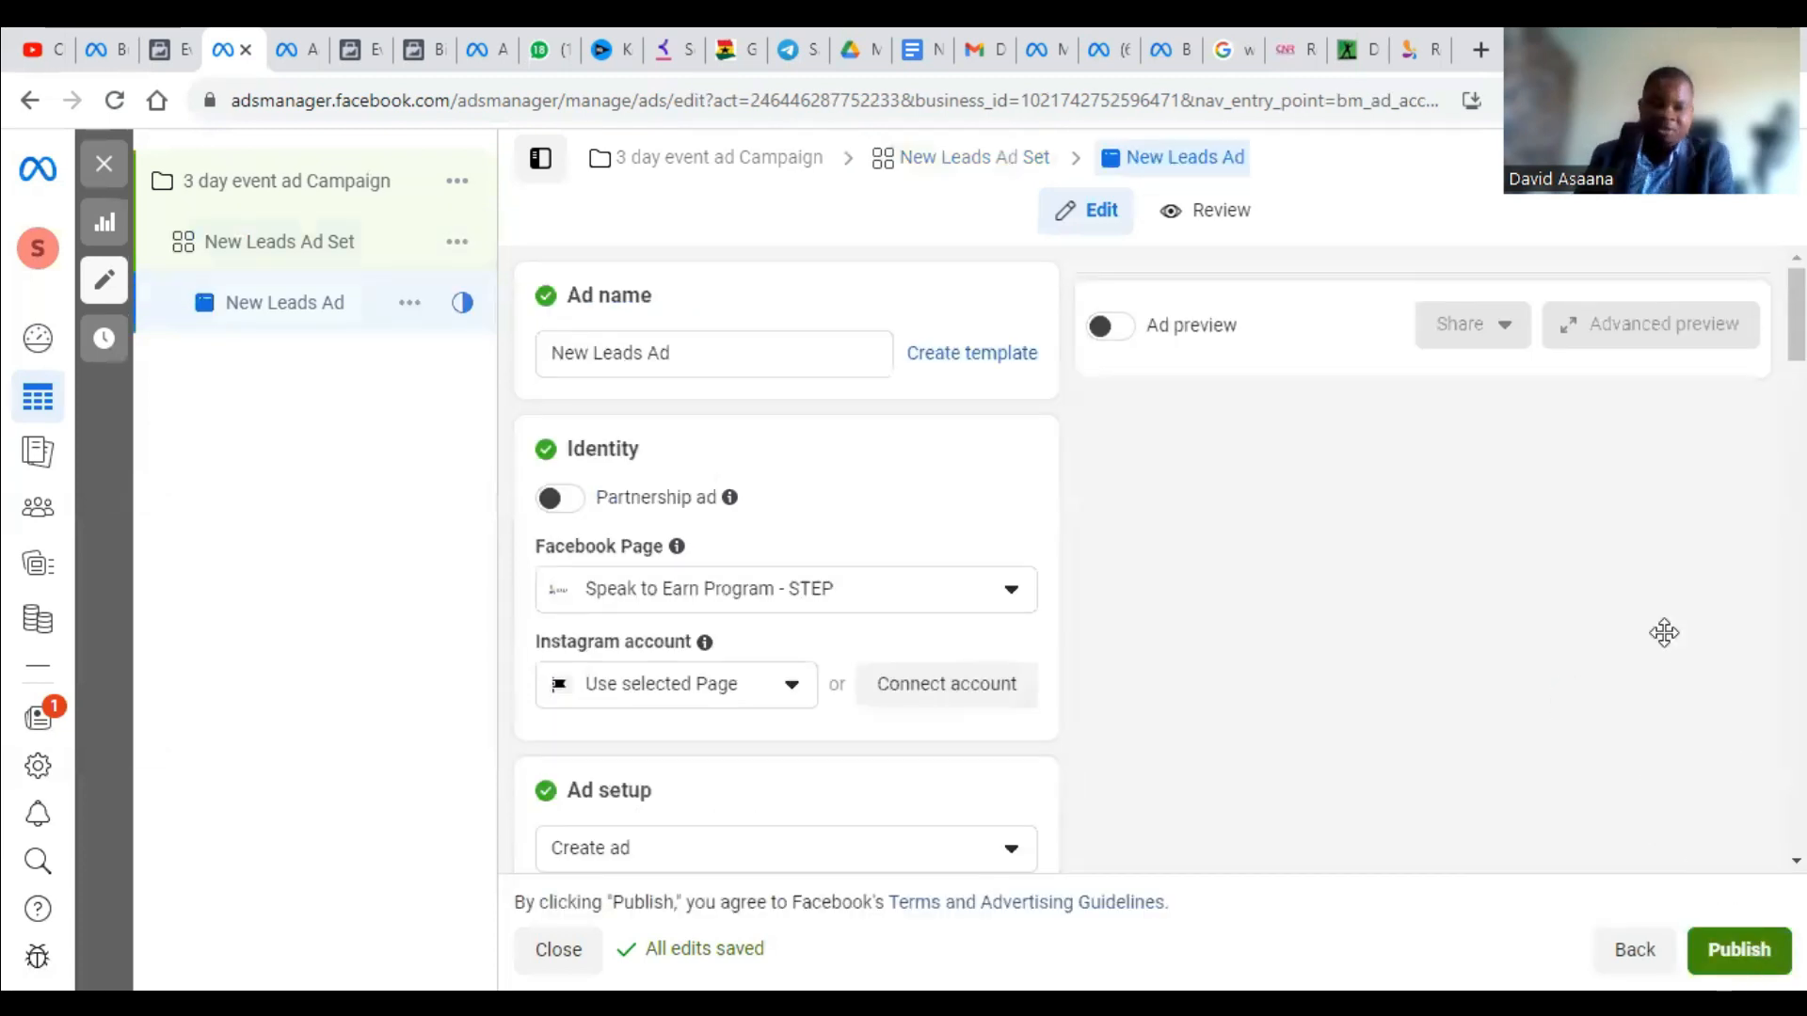
Step: Set the ad setup of New Leads Ad to use an existing post
scroll(694, 685, down, 5)
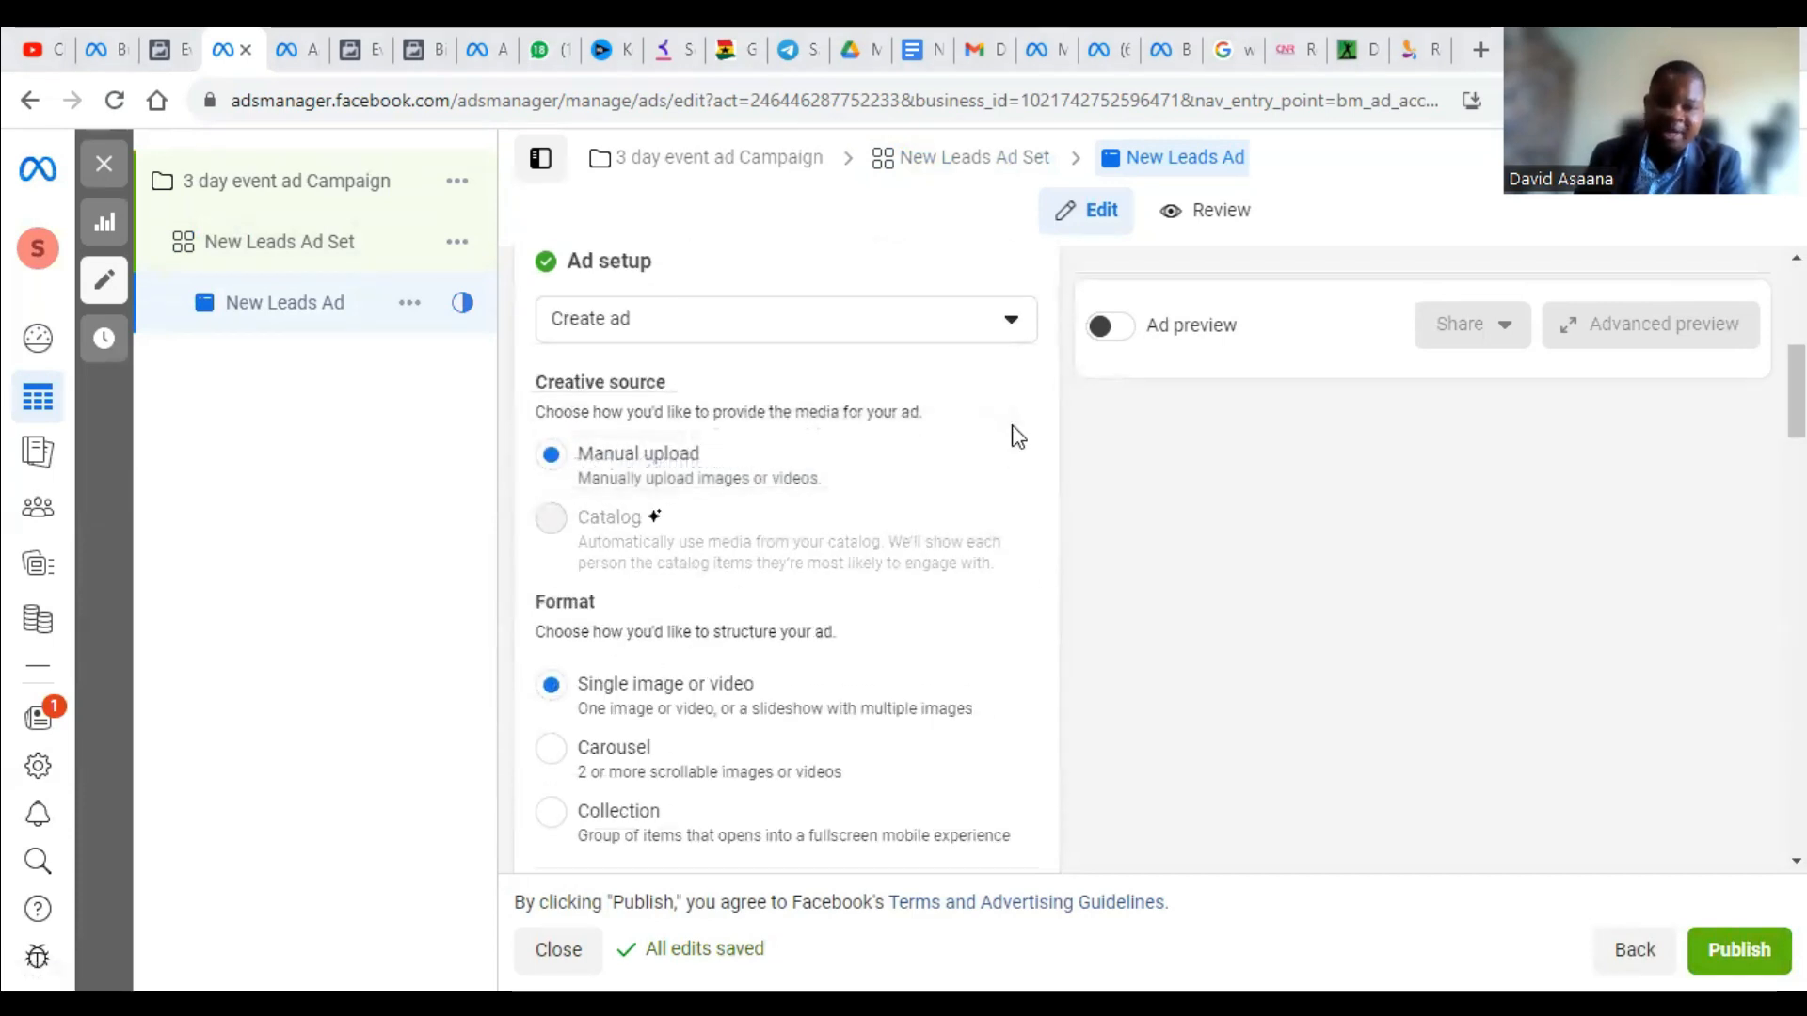
scroll(774, 553, up, 1)
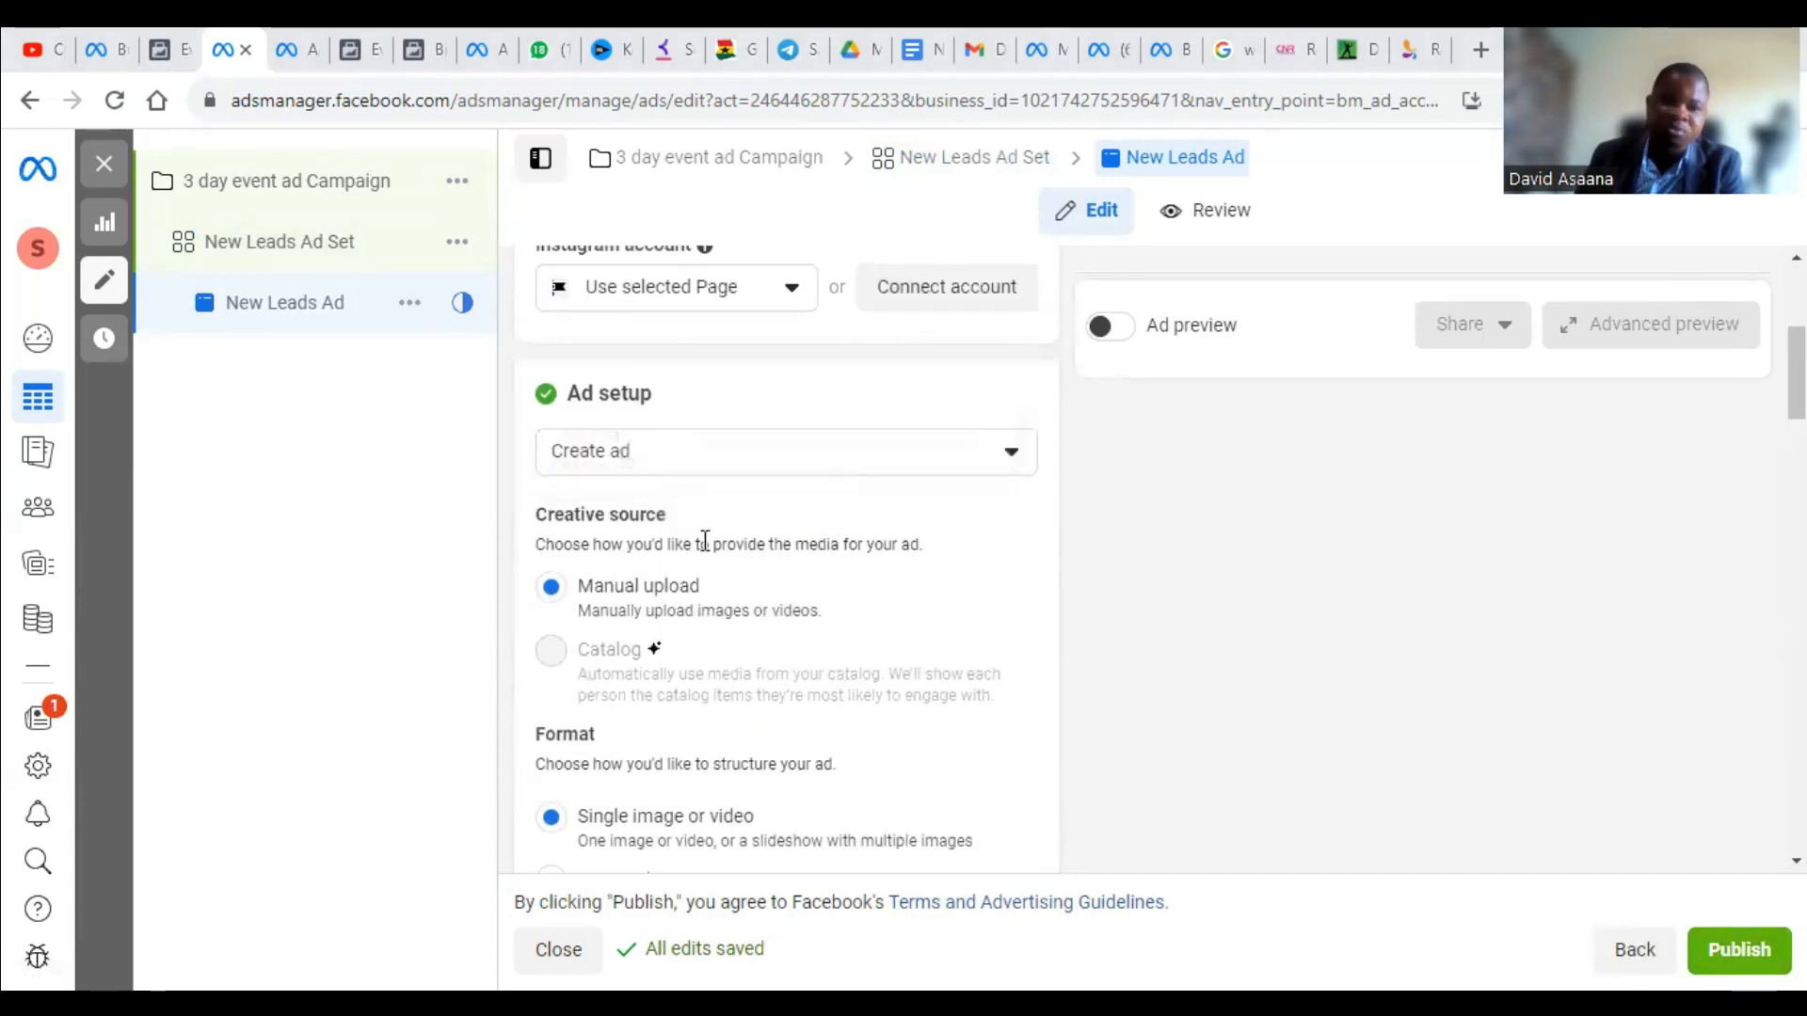
scroll(705, 543, down, 2)
scroll(826, 370, up, 1)
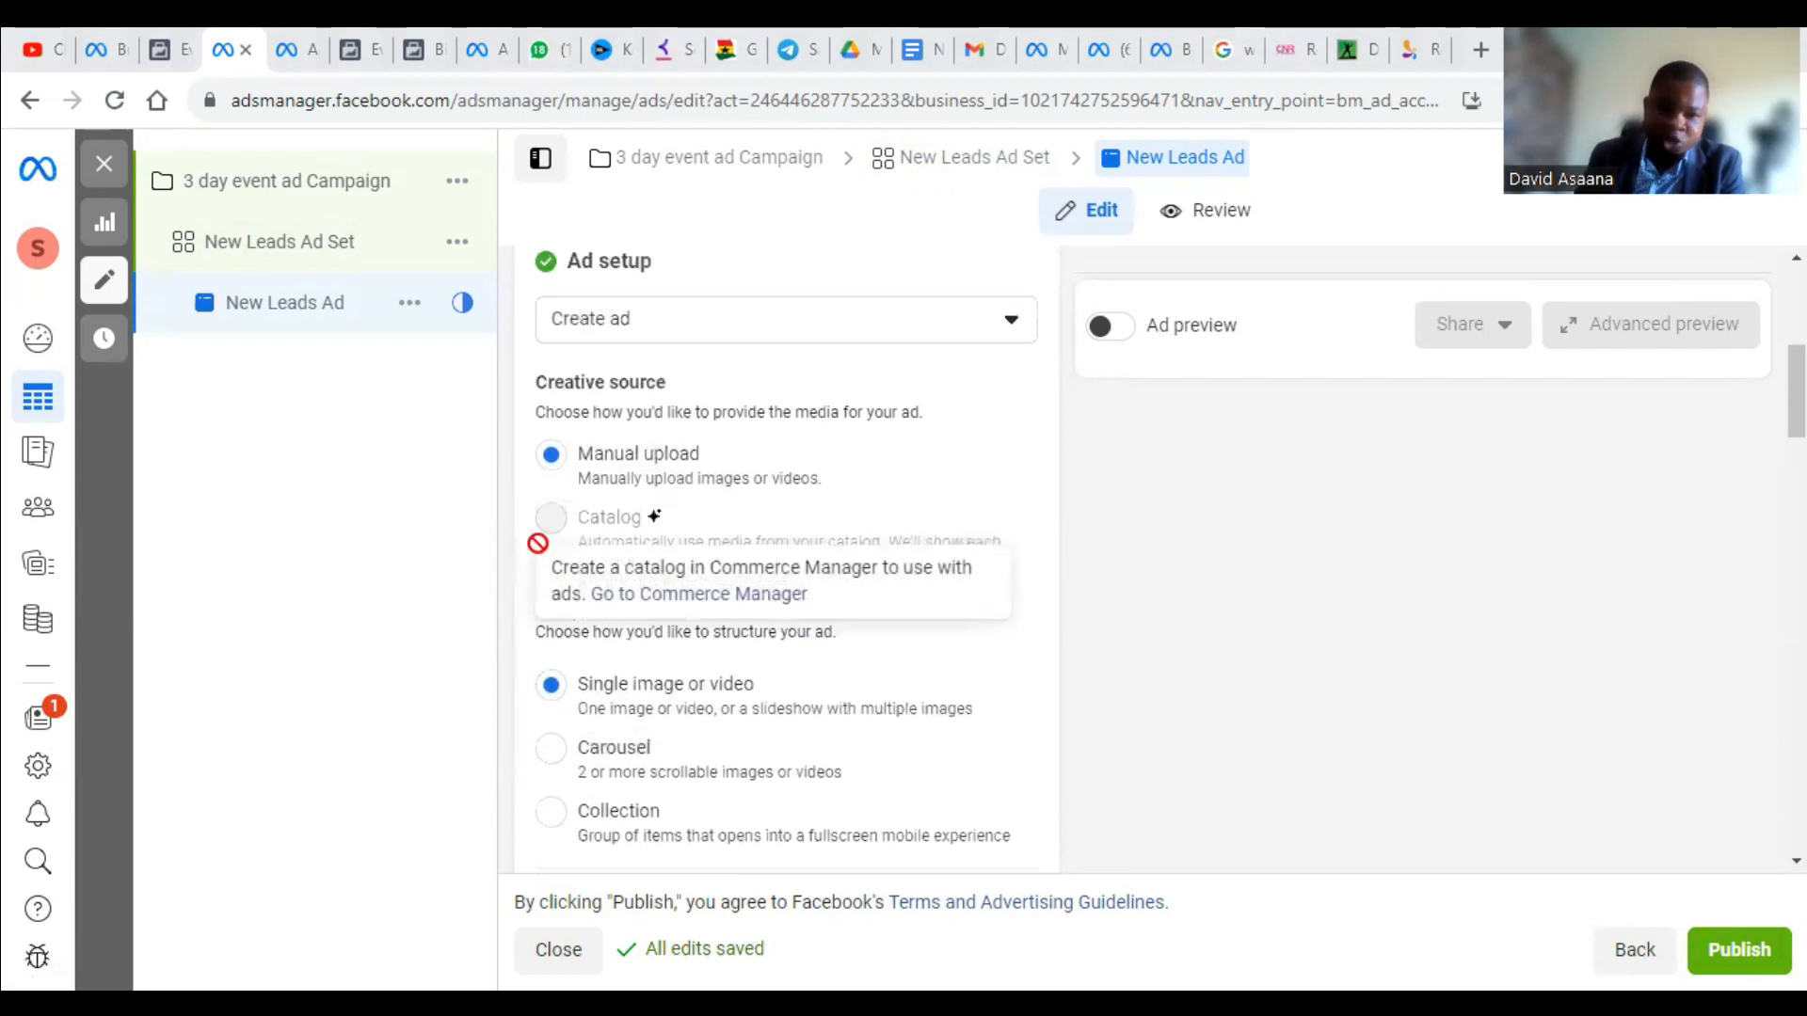
scroll(613, 509, up, 2)
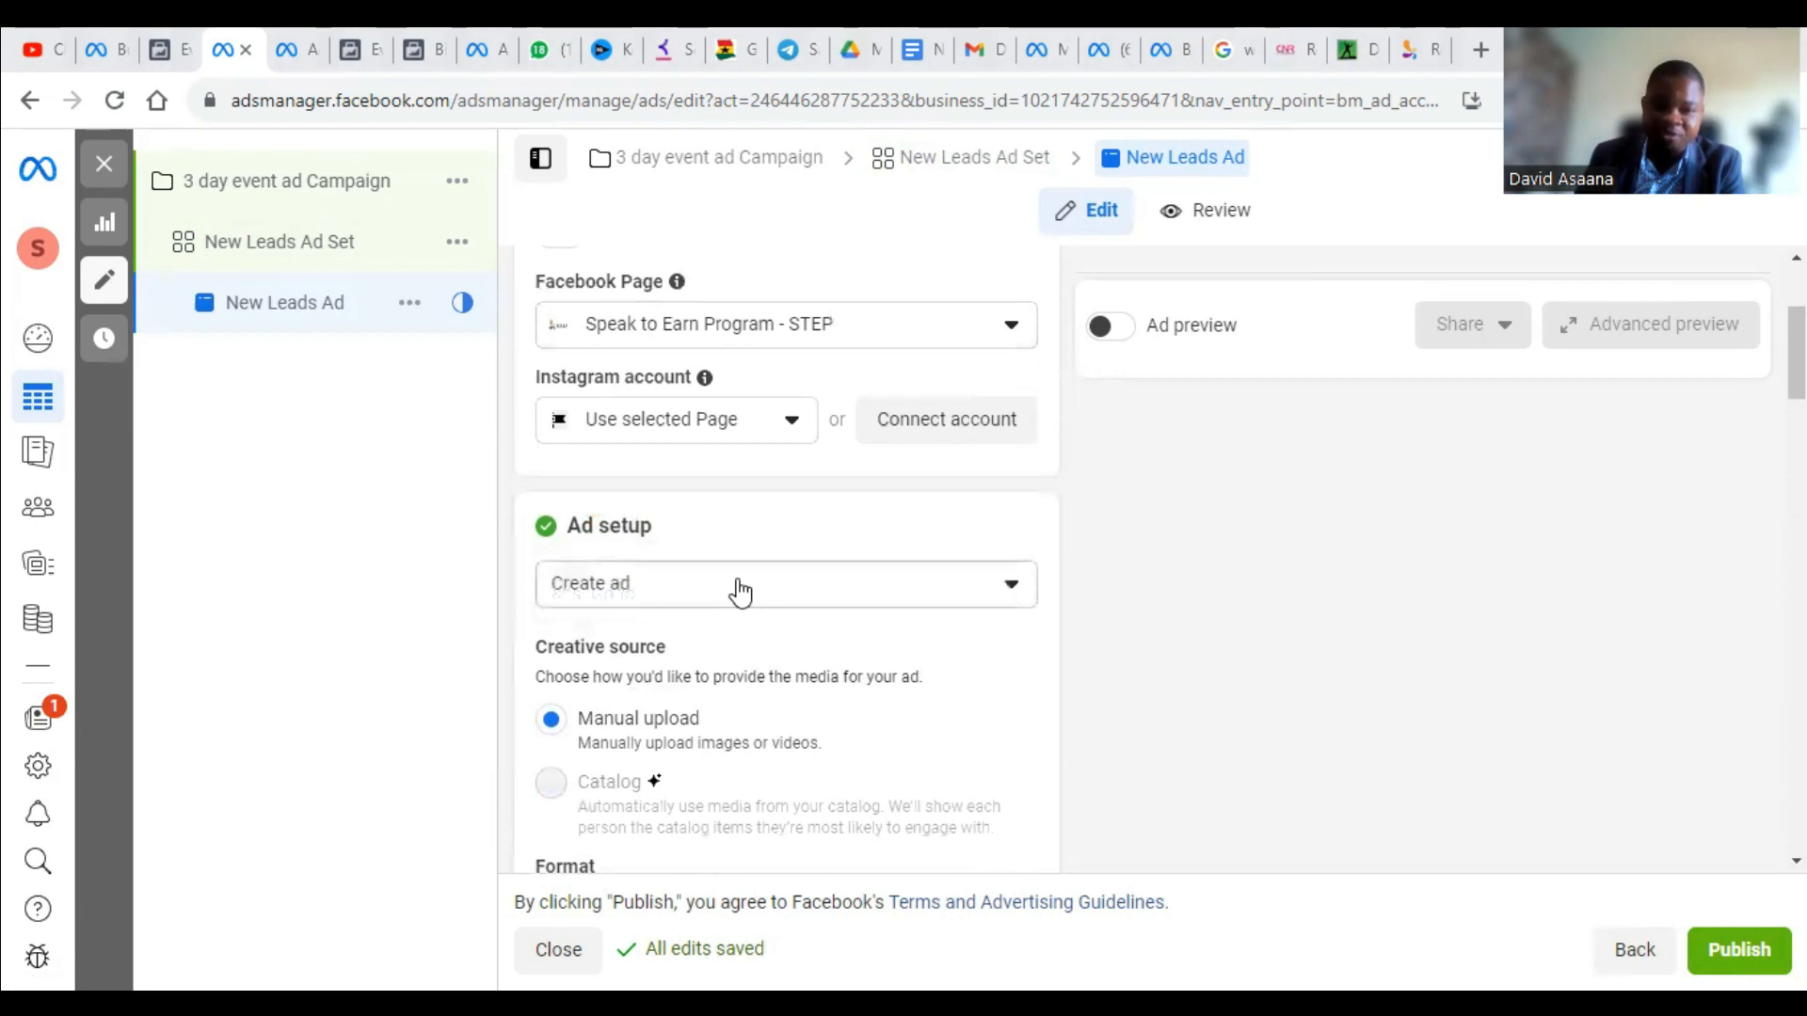
click(741, 590)
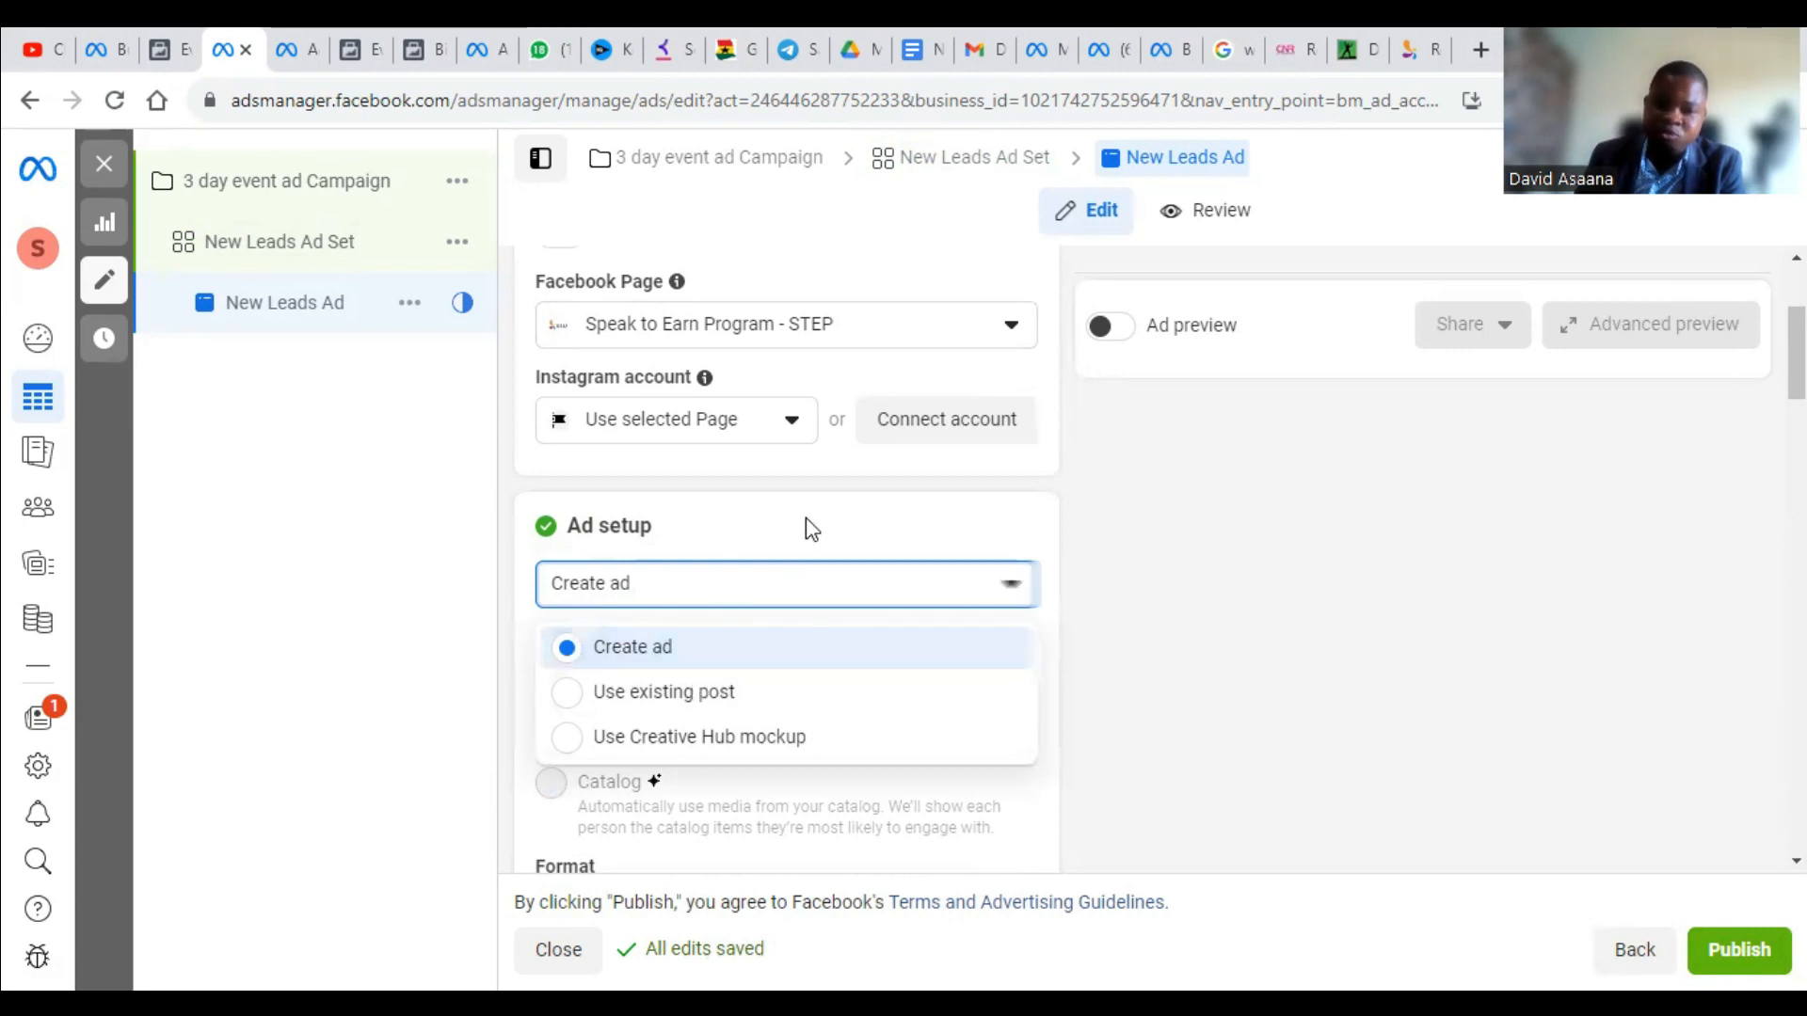
click(715, 696)
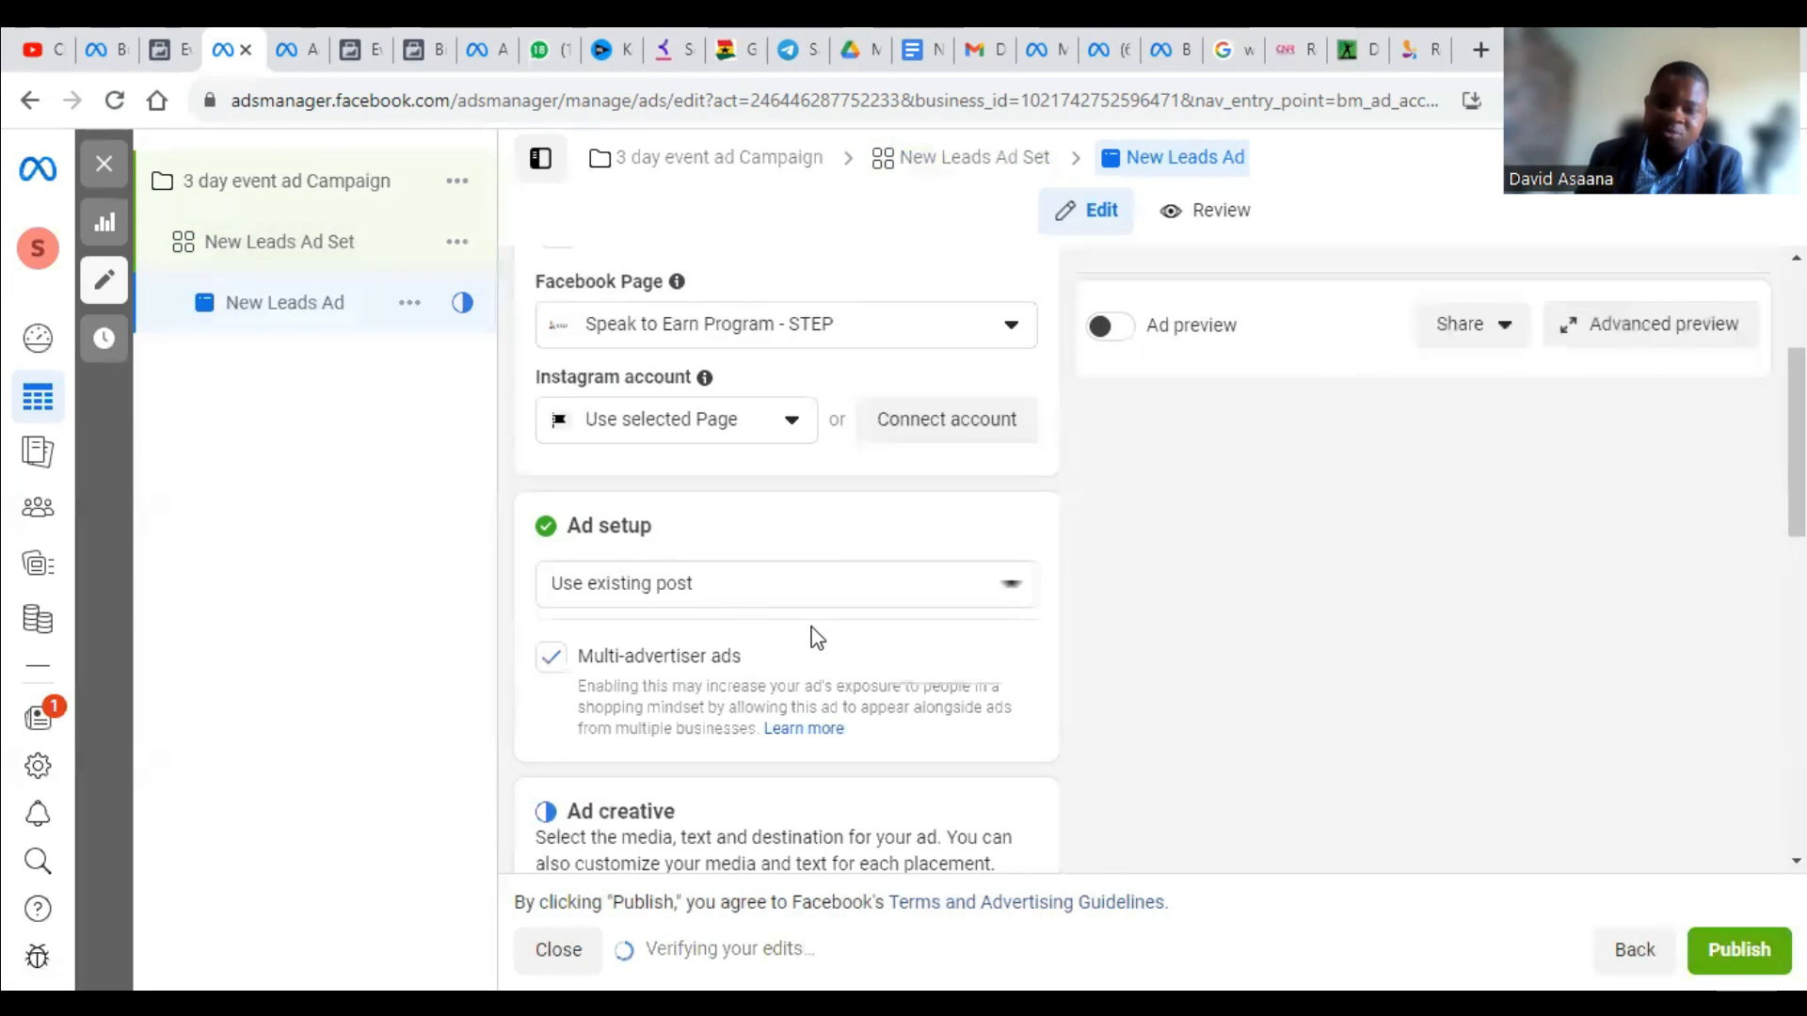
Step: Choose the first "Calling All Ambitious Female Nonfiction Authors" Facebook post, with the blue workshop flyer, as the ad creative
scroll(823, 574, down, 1)
scroll(697, 806, down, 3)
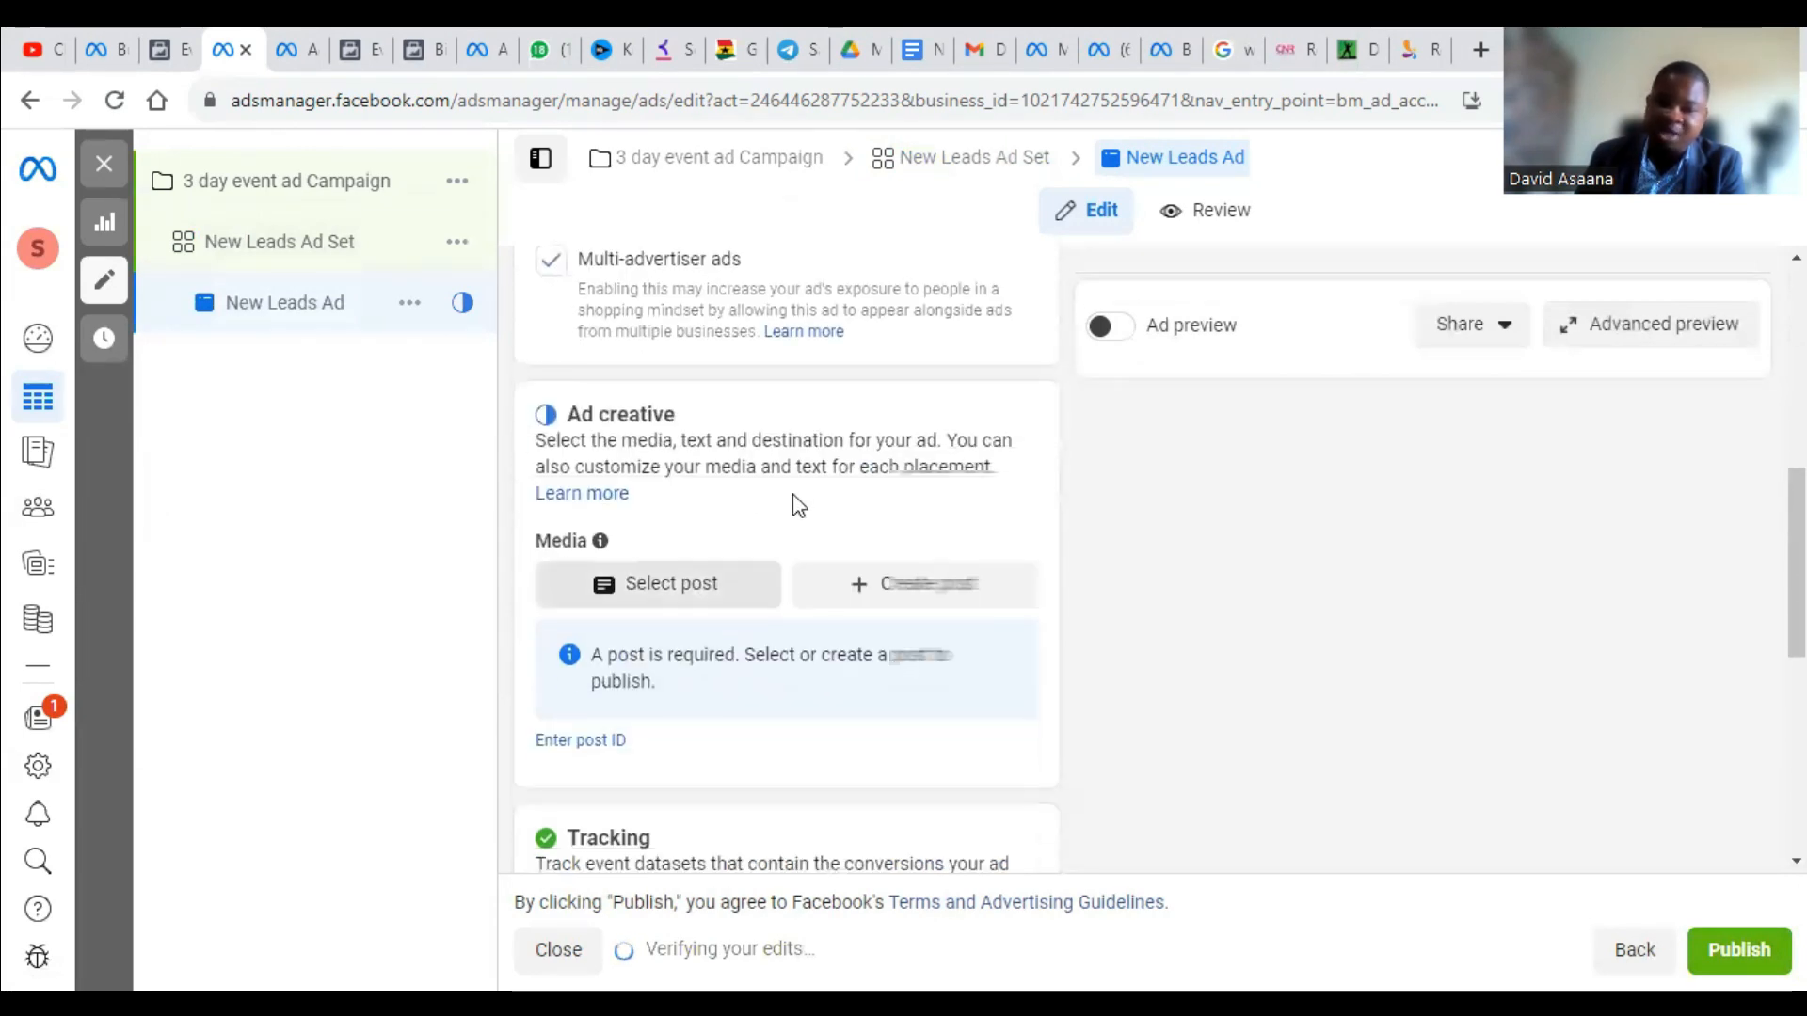
scroll(743, 527, up, 4)
scroll(717, 602, down, 3)
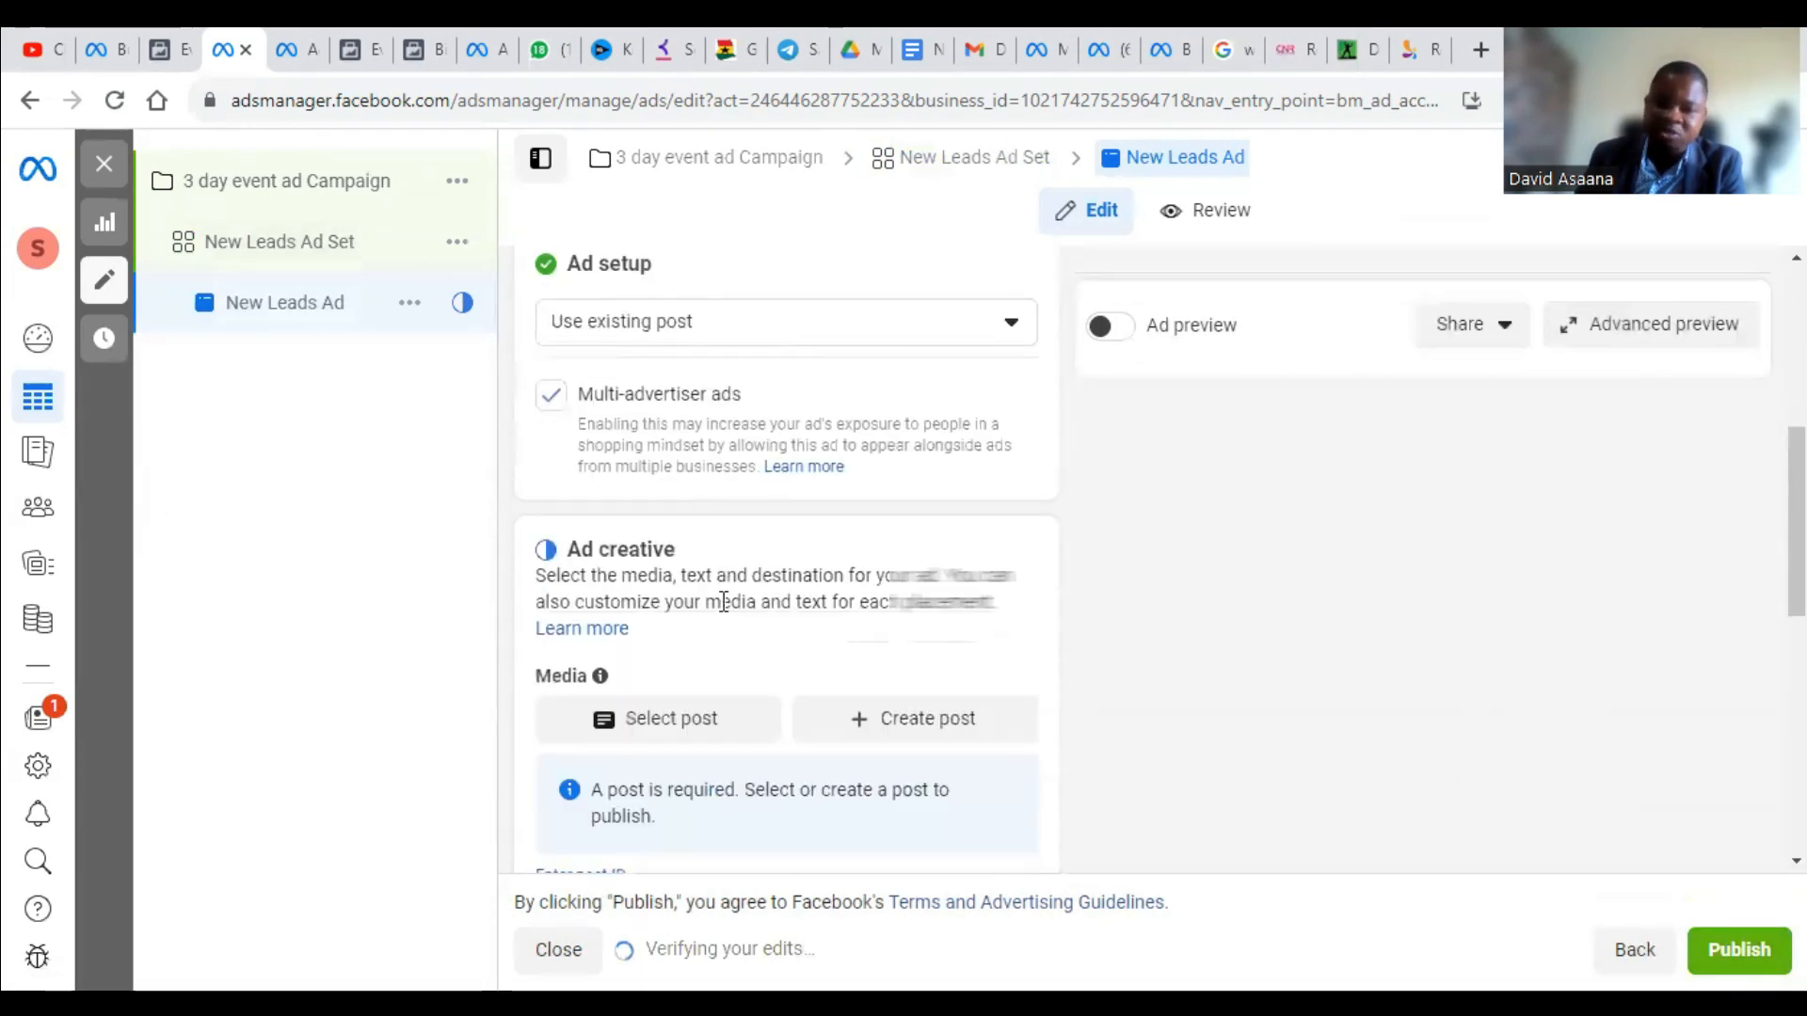
click(679, 719)
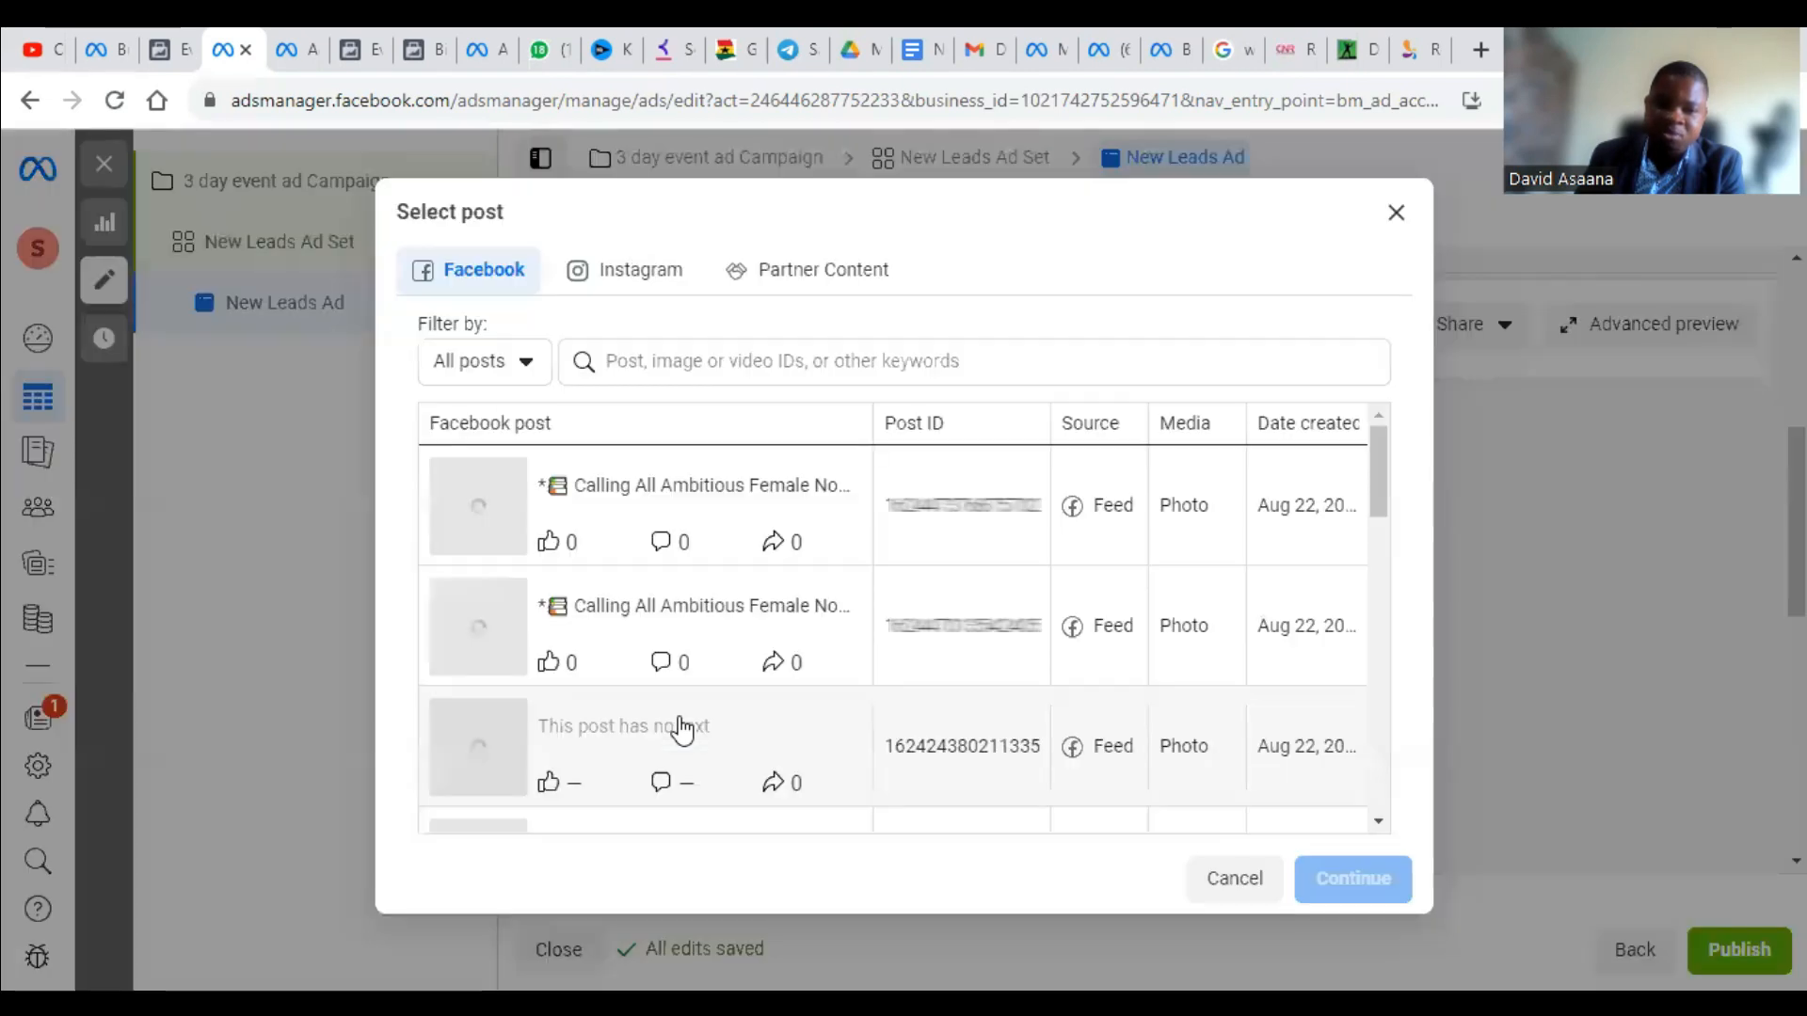
click(629, 508)
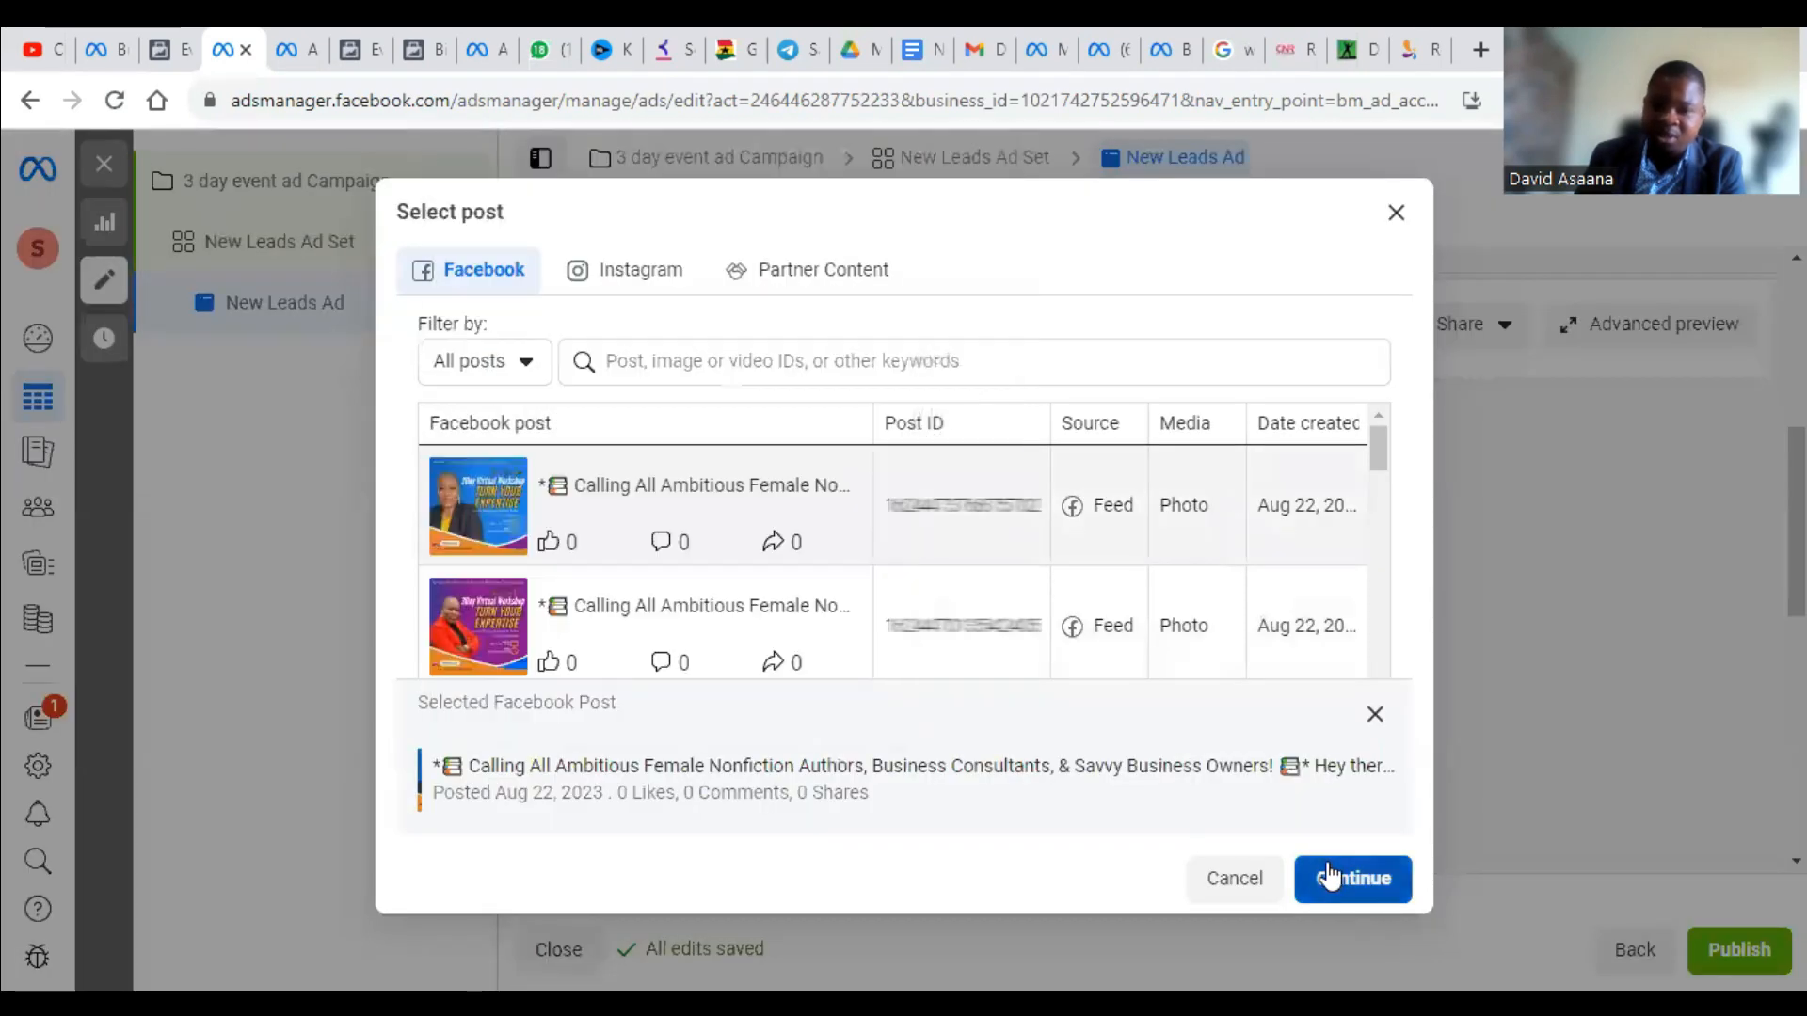
click(1327, 869)
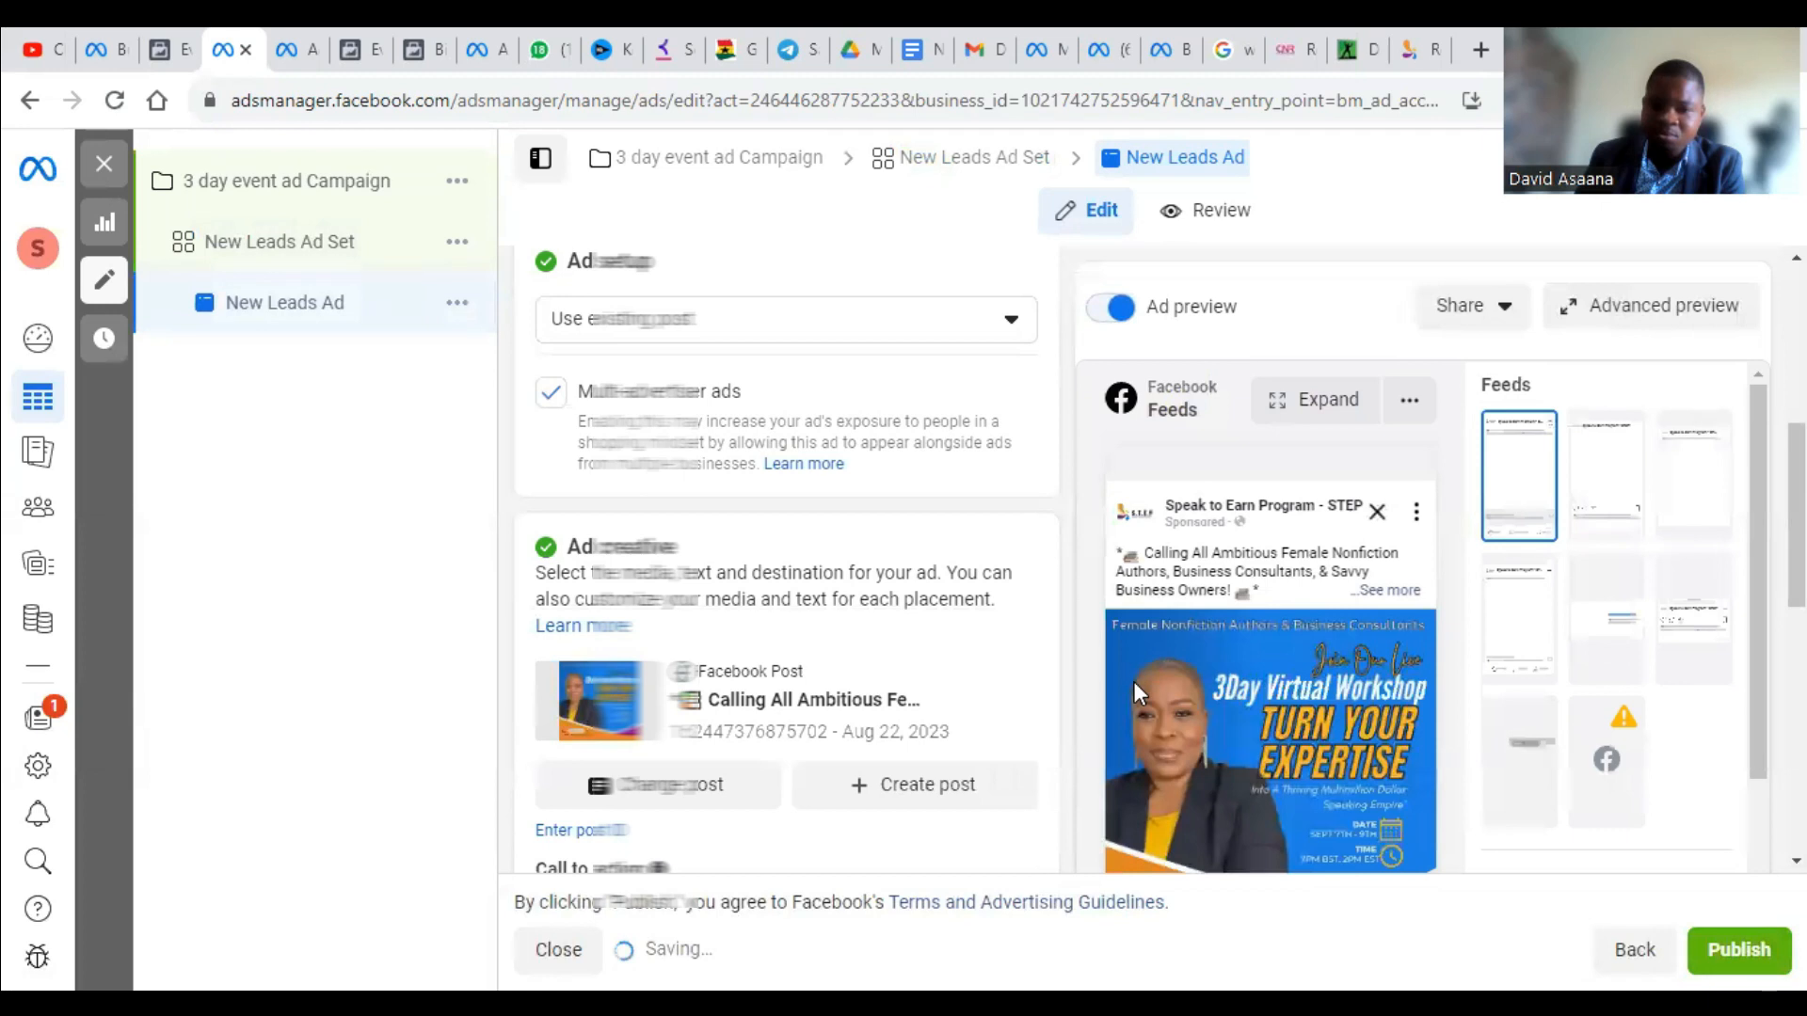
Step: Review the ad's tracking, call to action and preview, and bring up the post selection again, closing it without changes
scroll(1250, 737, down, 10)
scroll(1250, 737, down, 3)
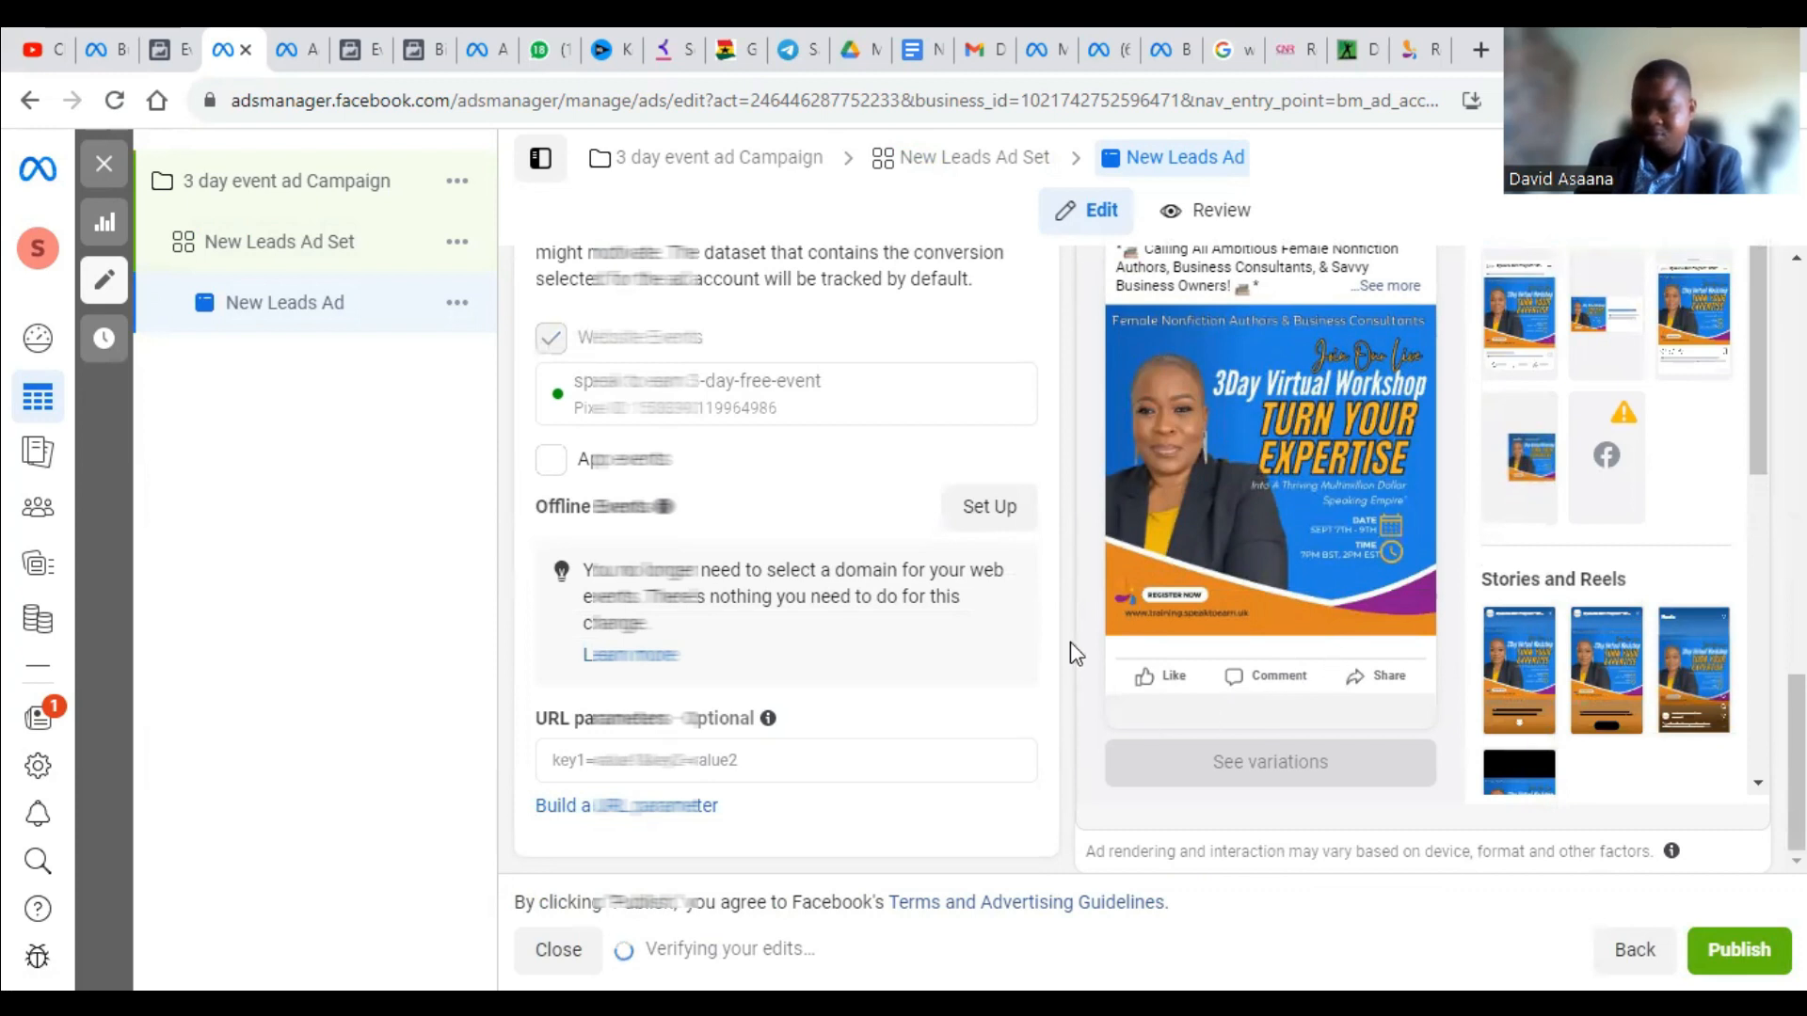
scroll(1085, 582, up, 2)
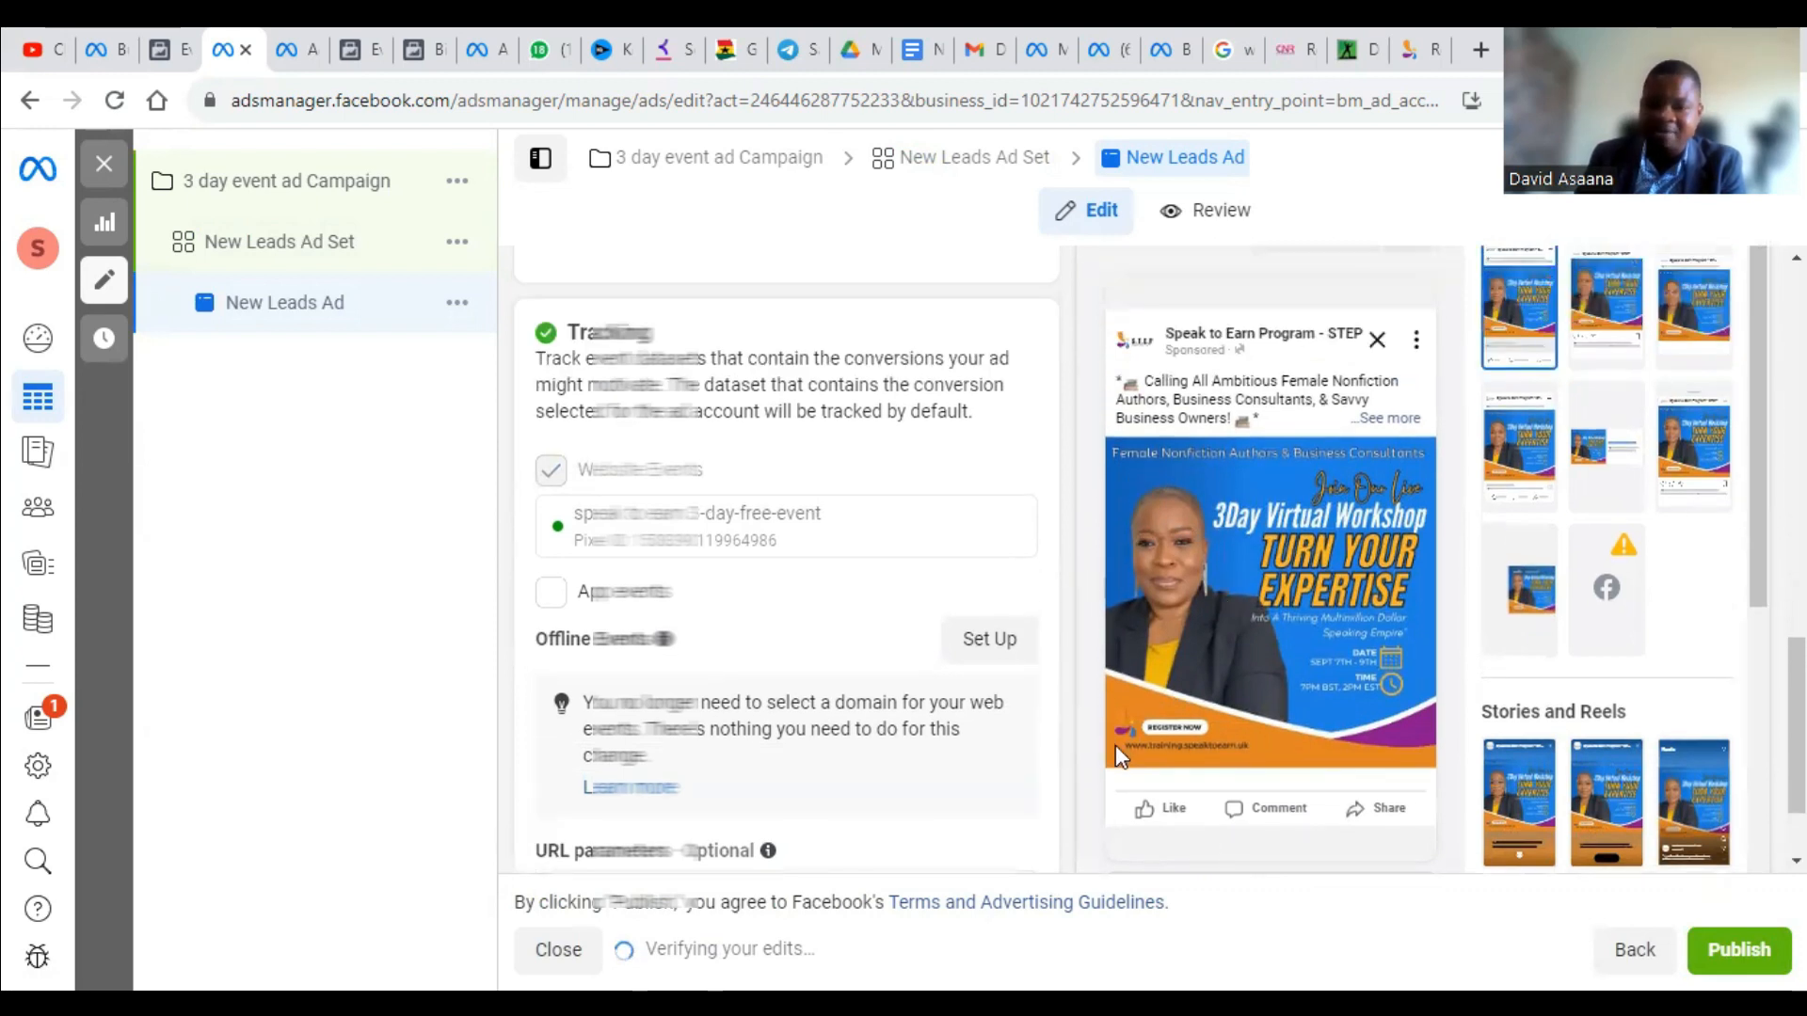
scroll(1118, 755, down, 2)
scroll(715, 659, up, 12)
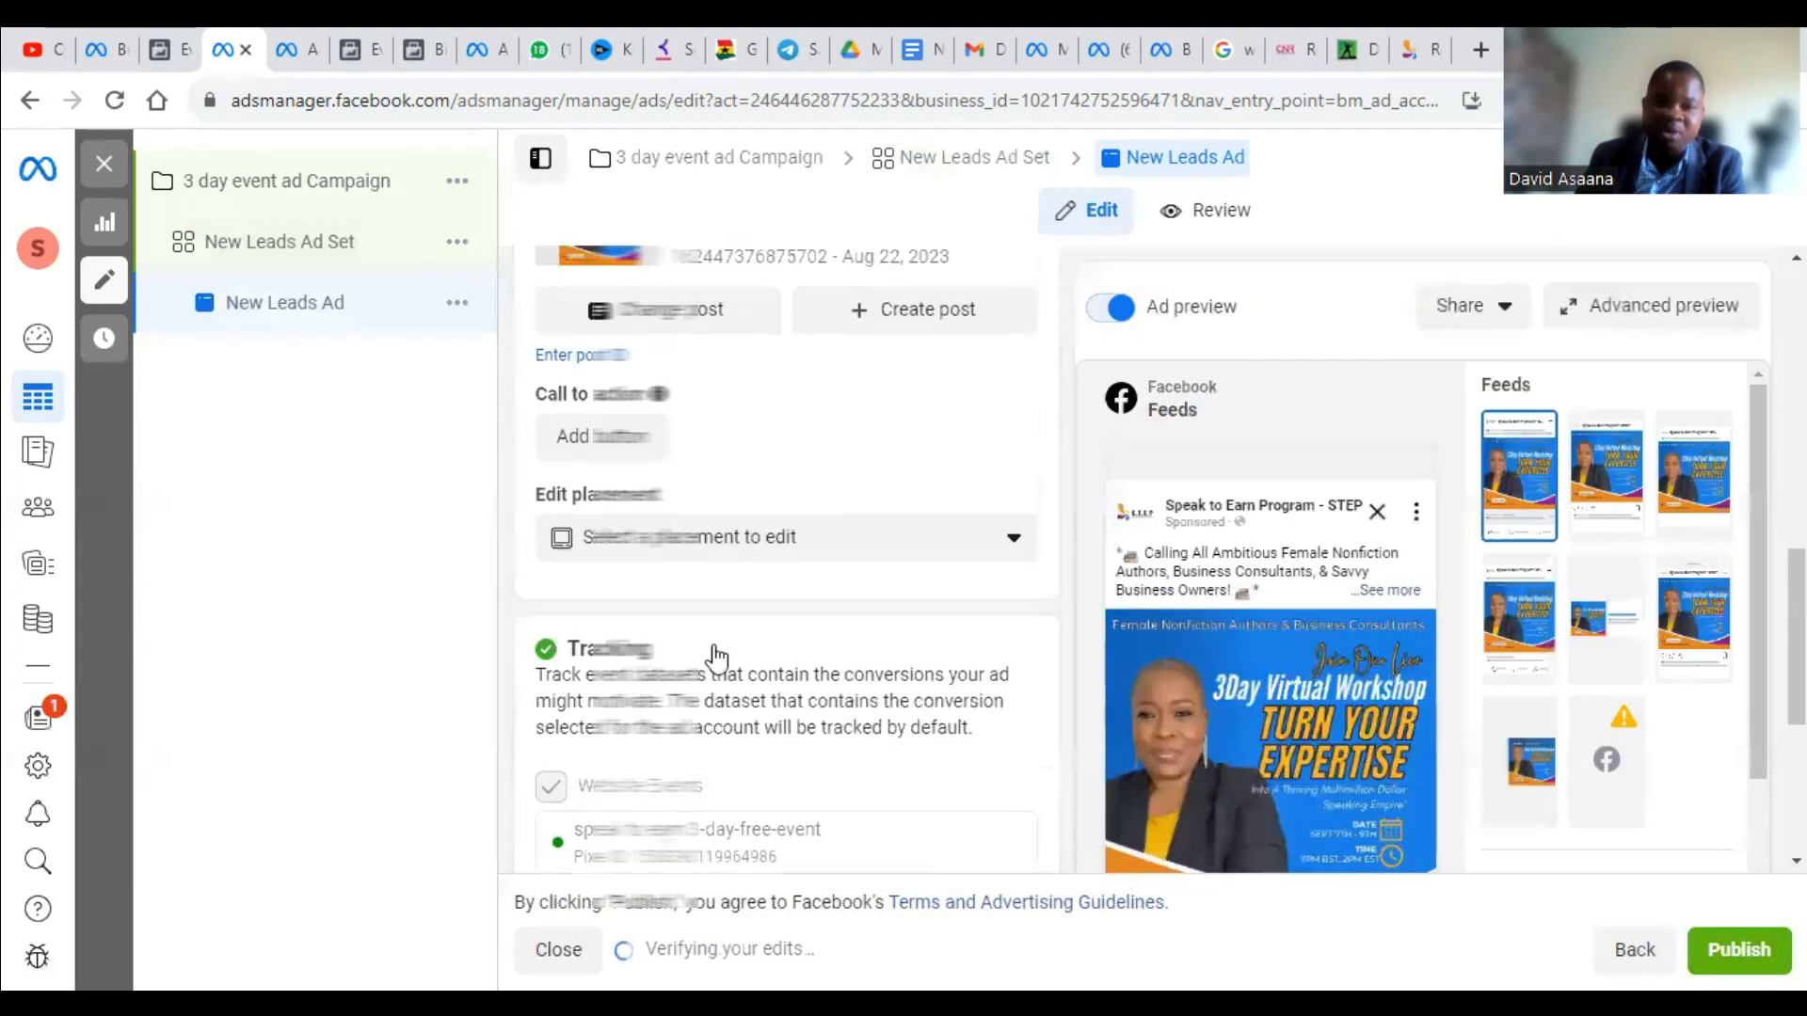
click(710, 533)
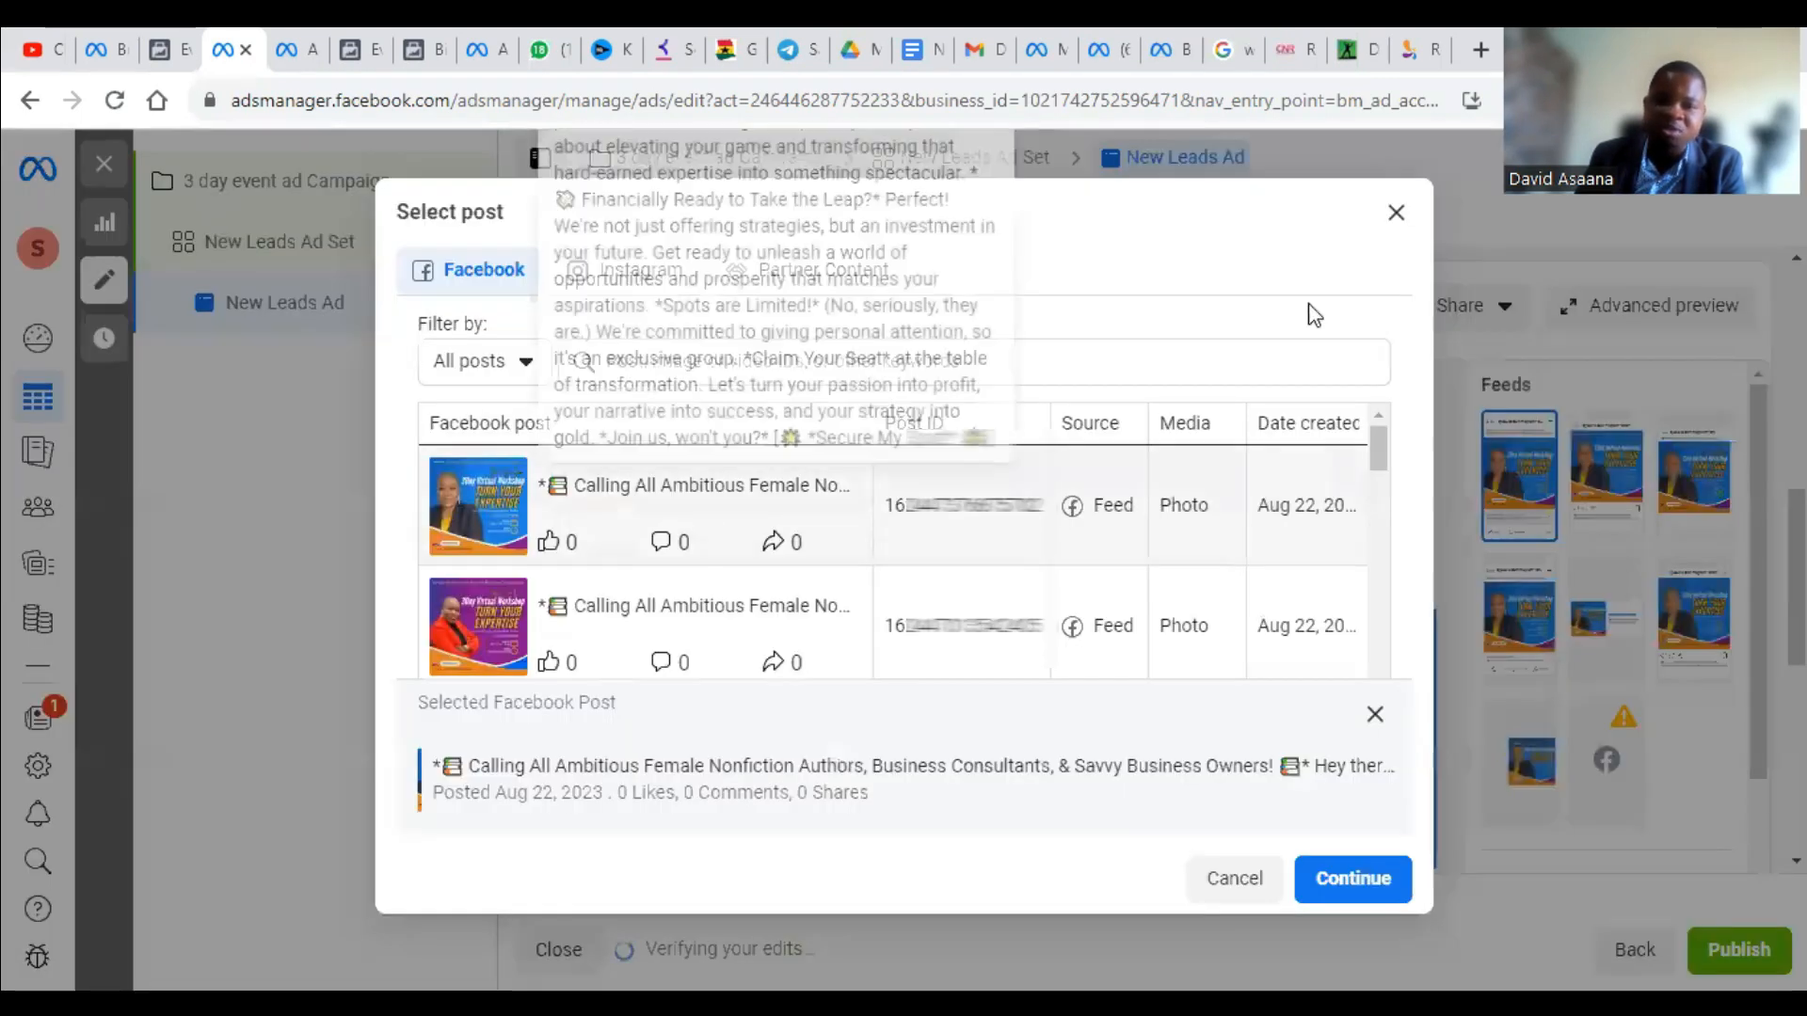
click(1402, 220)
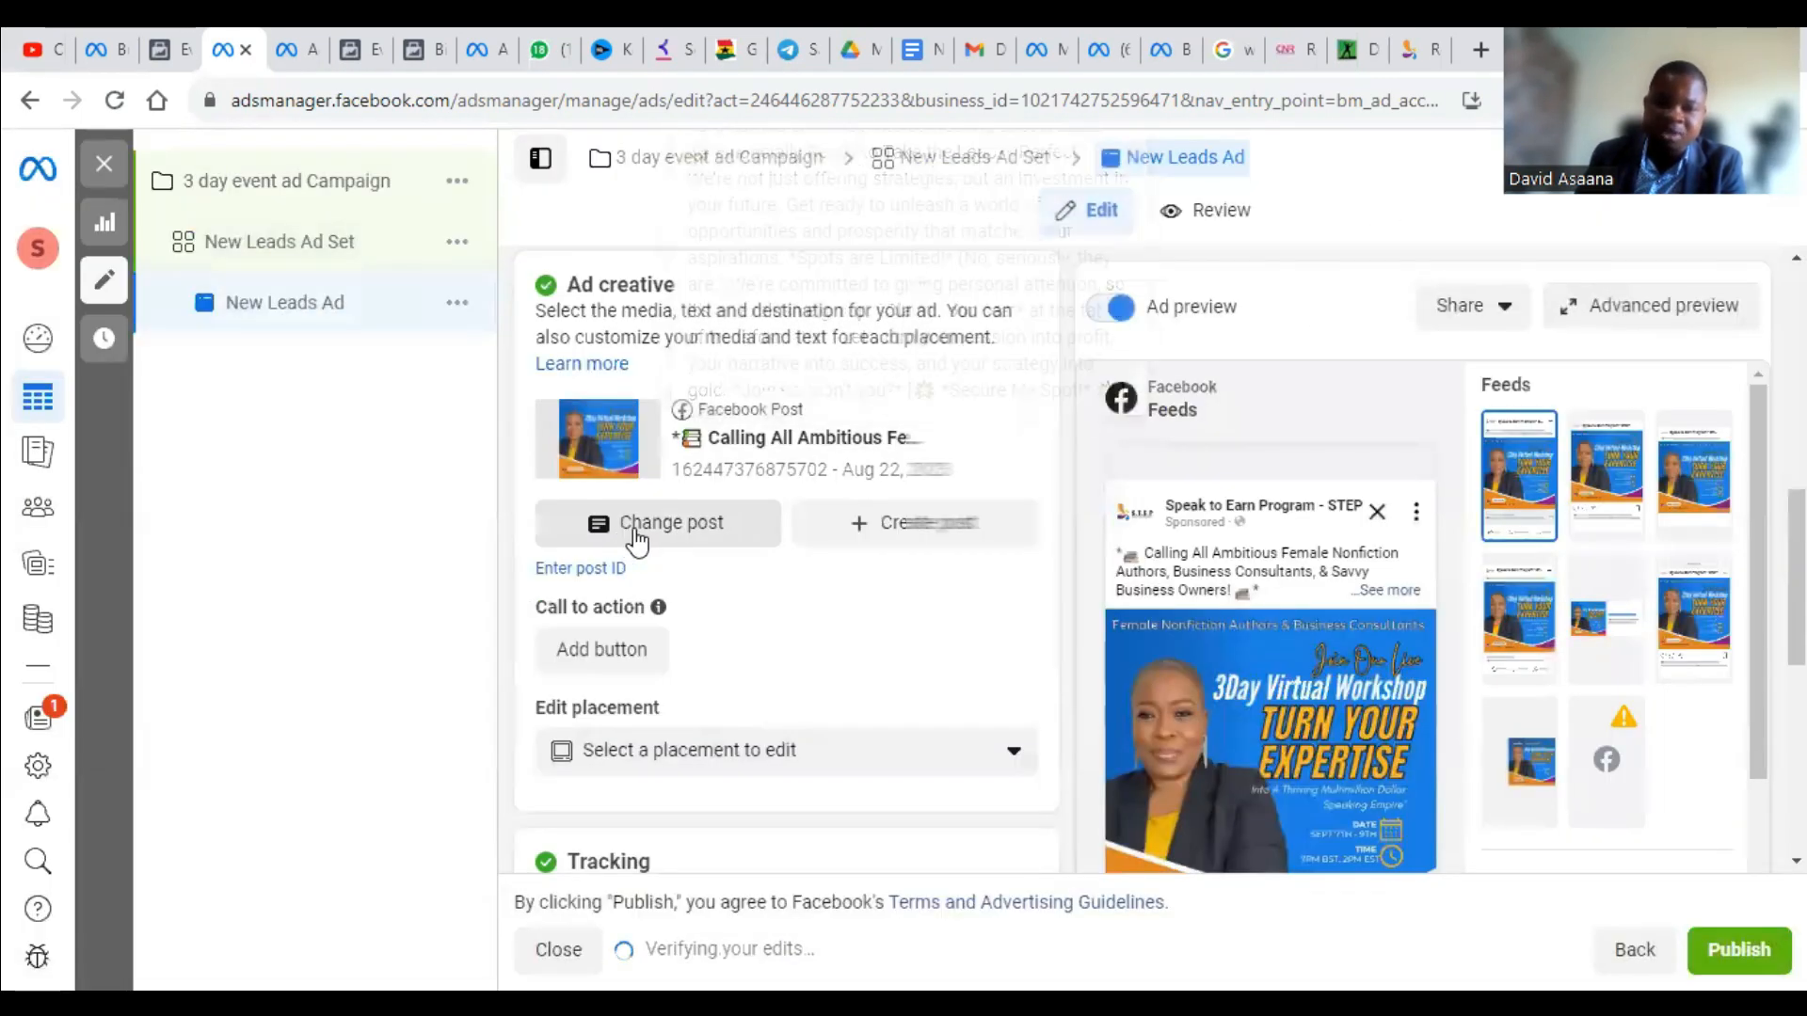
Step: Switch the ad setup from the existing post back to Create ad
scroll(710, 537, up, 4)
scroll(720, 706, up, 4)
scroll(729, 753, down, 1)
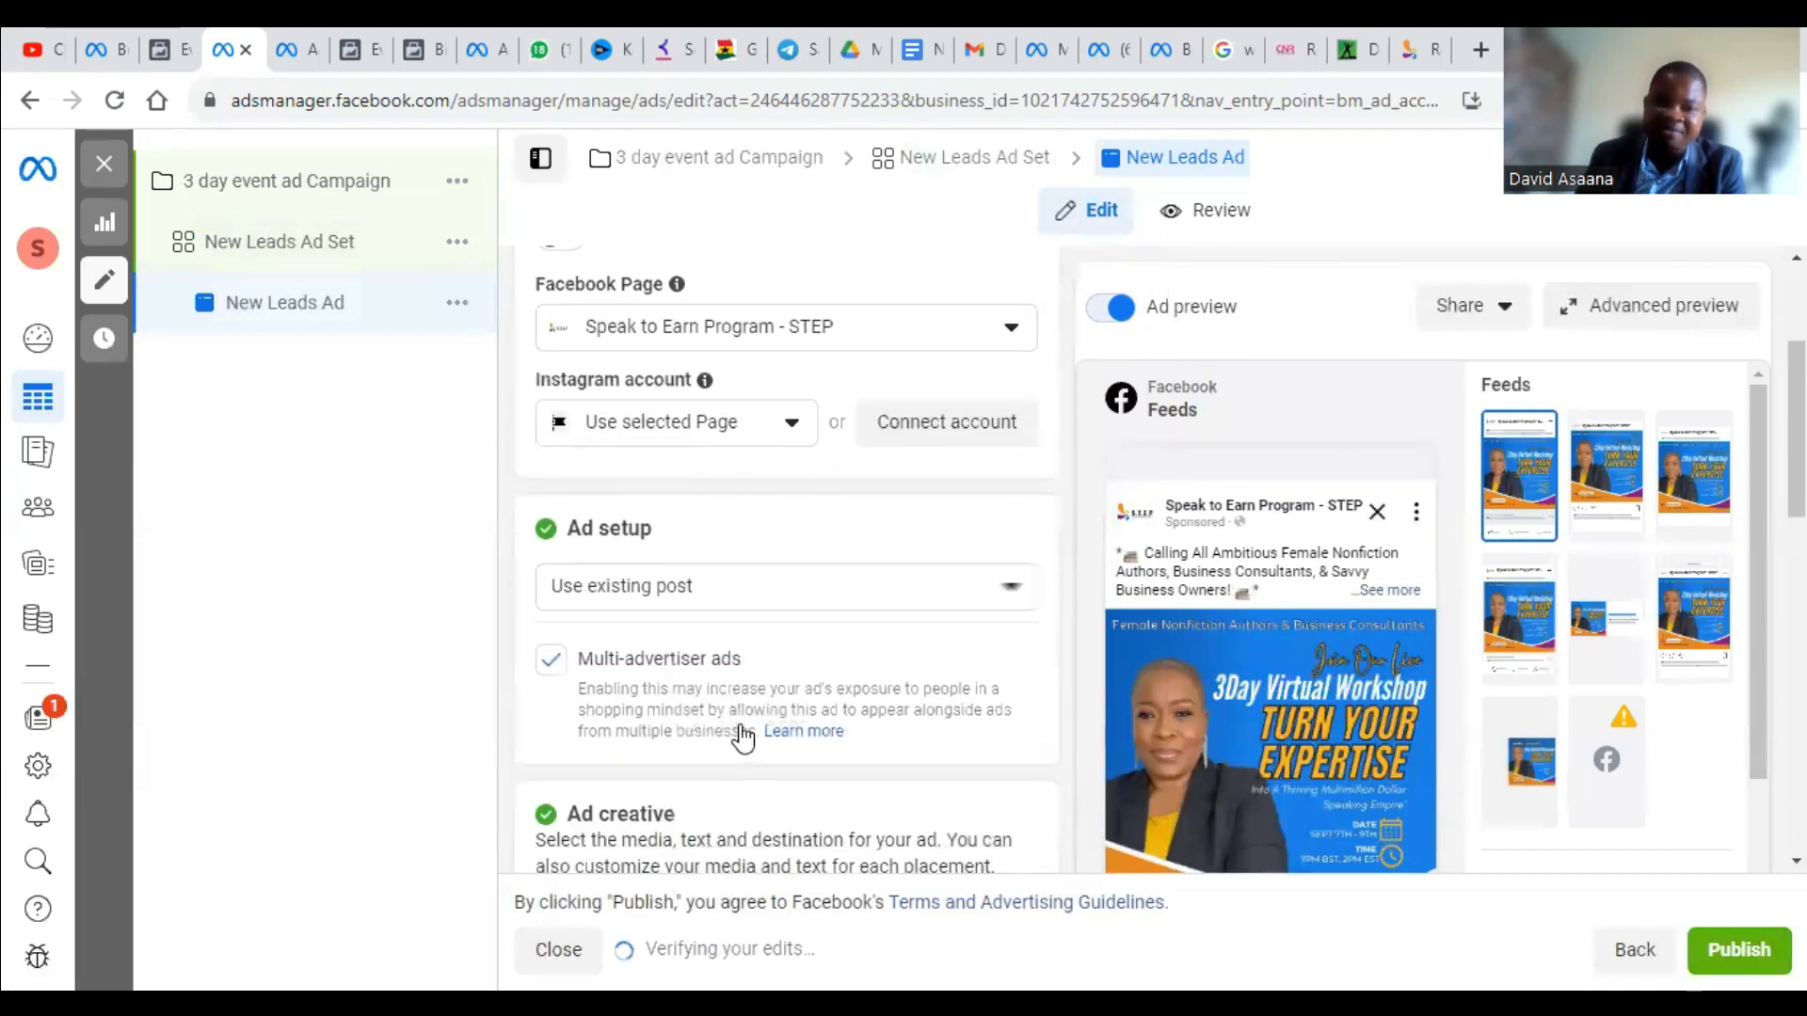
click(768, 589)
click(750, 664)
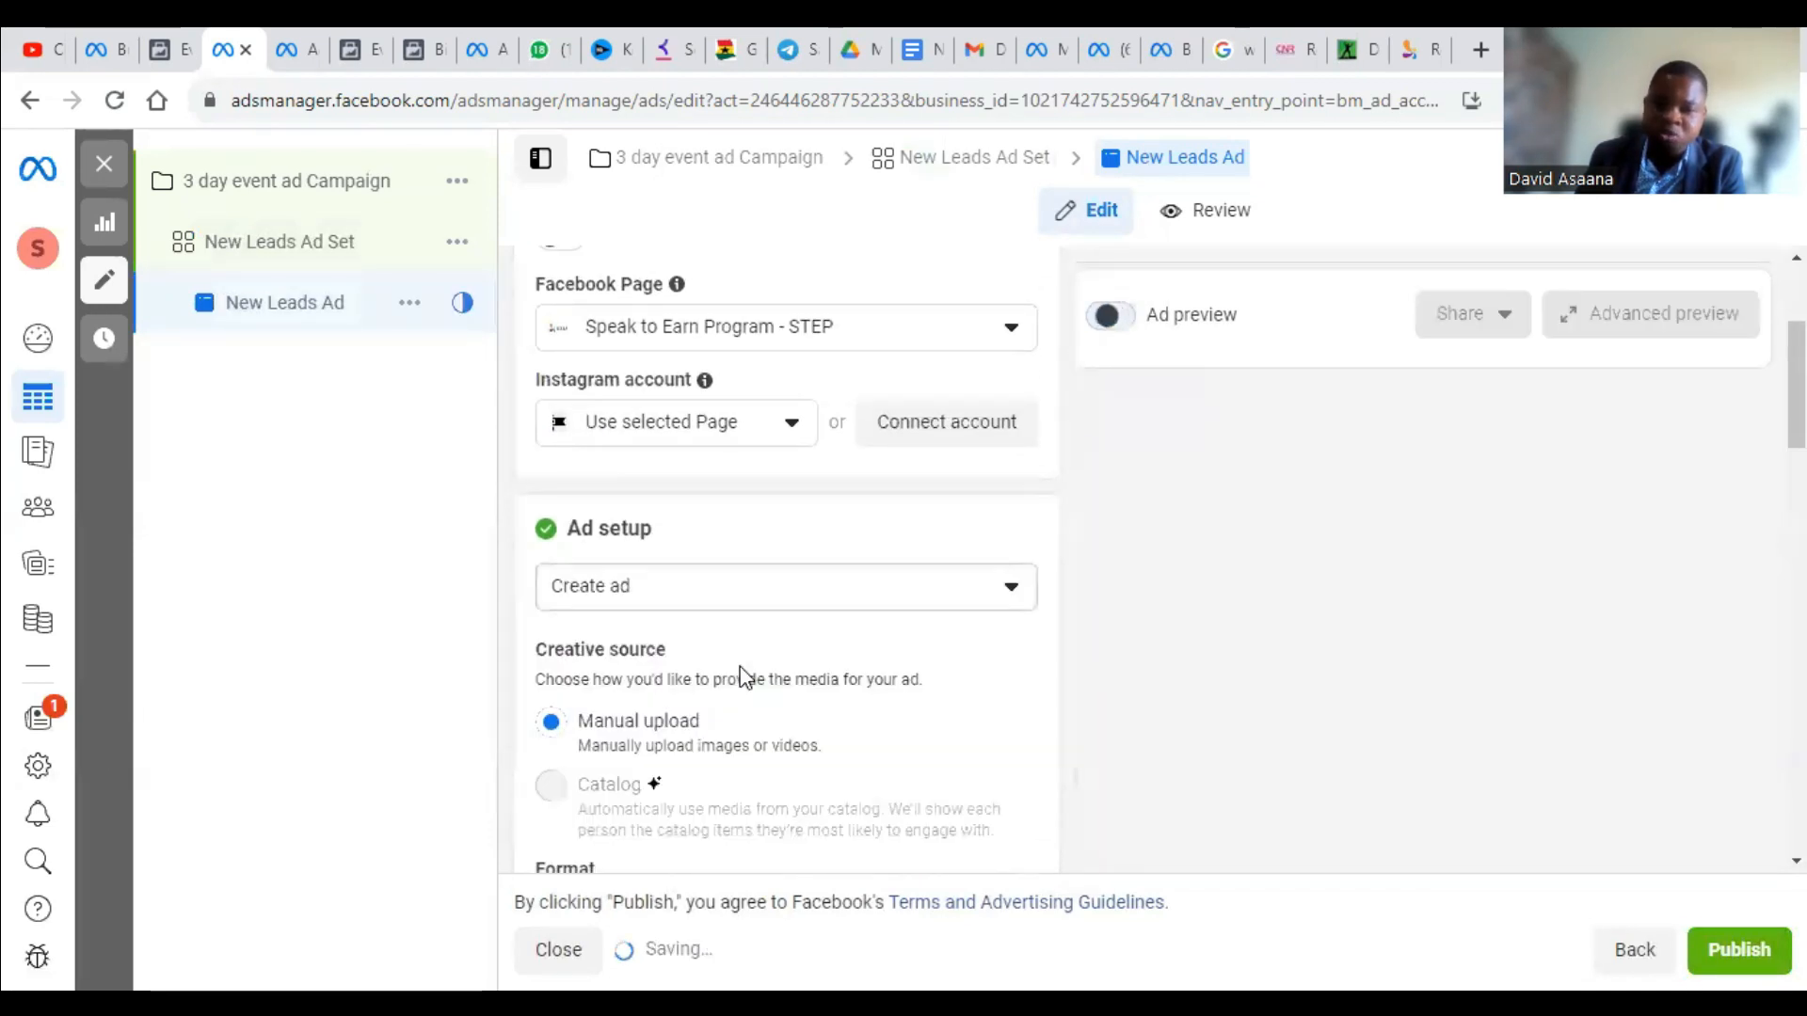
Step: Look over the creative source options, try the Carousel format, and return the ad to Single image or video
scroll(673, 637, down, 3)
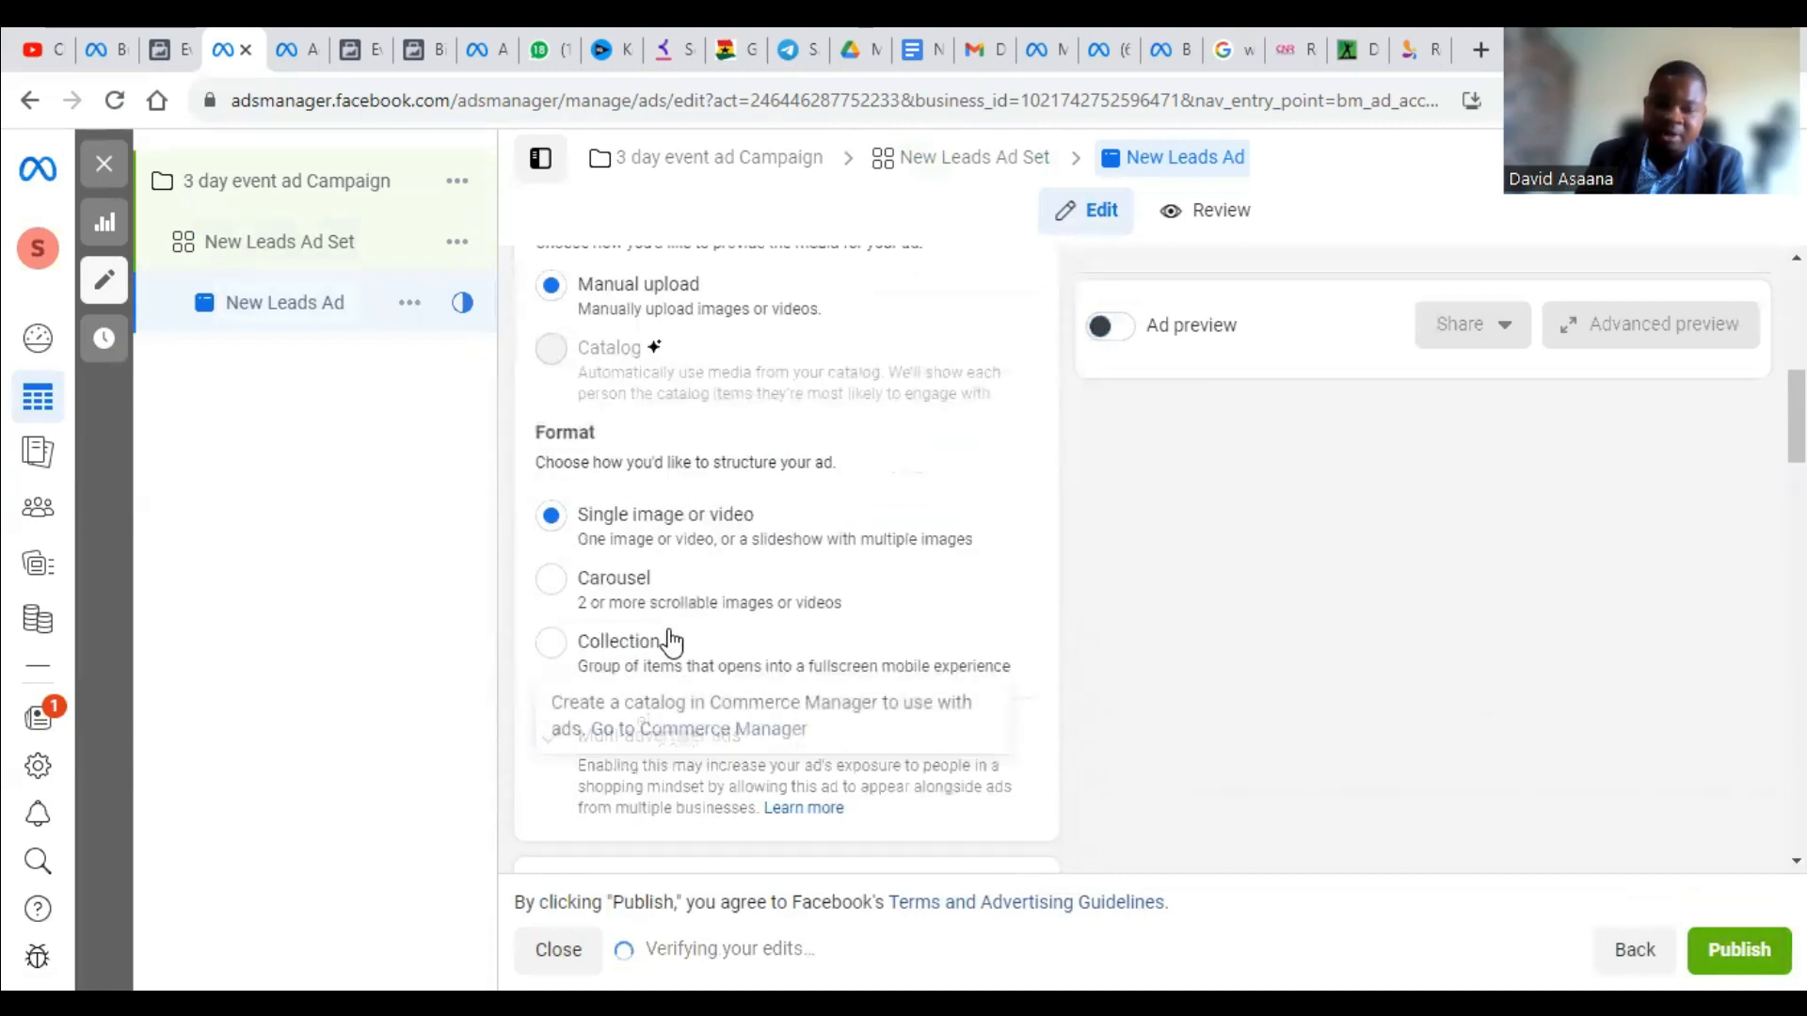
scroll(672, 471, up, 3)
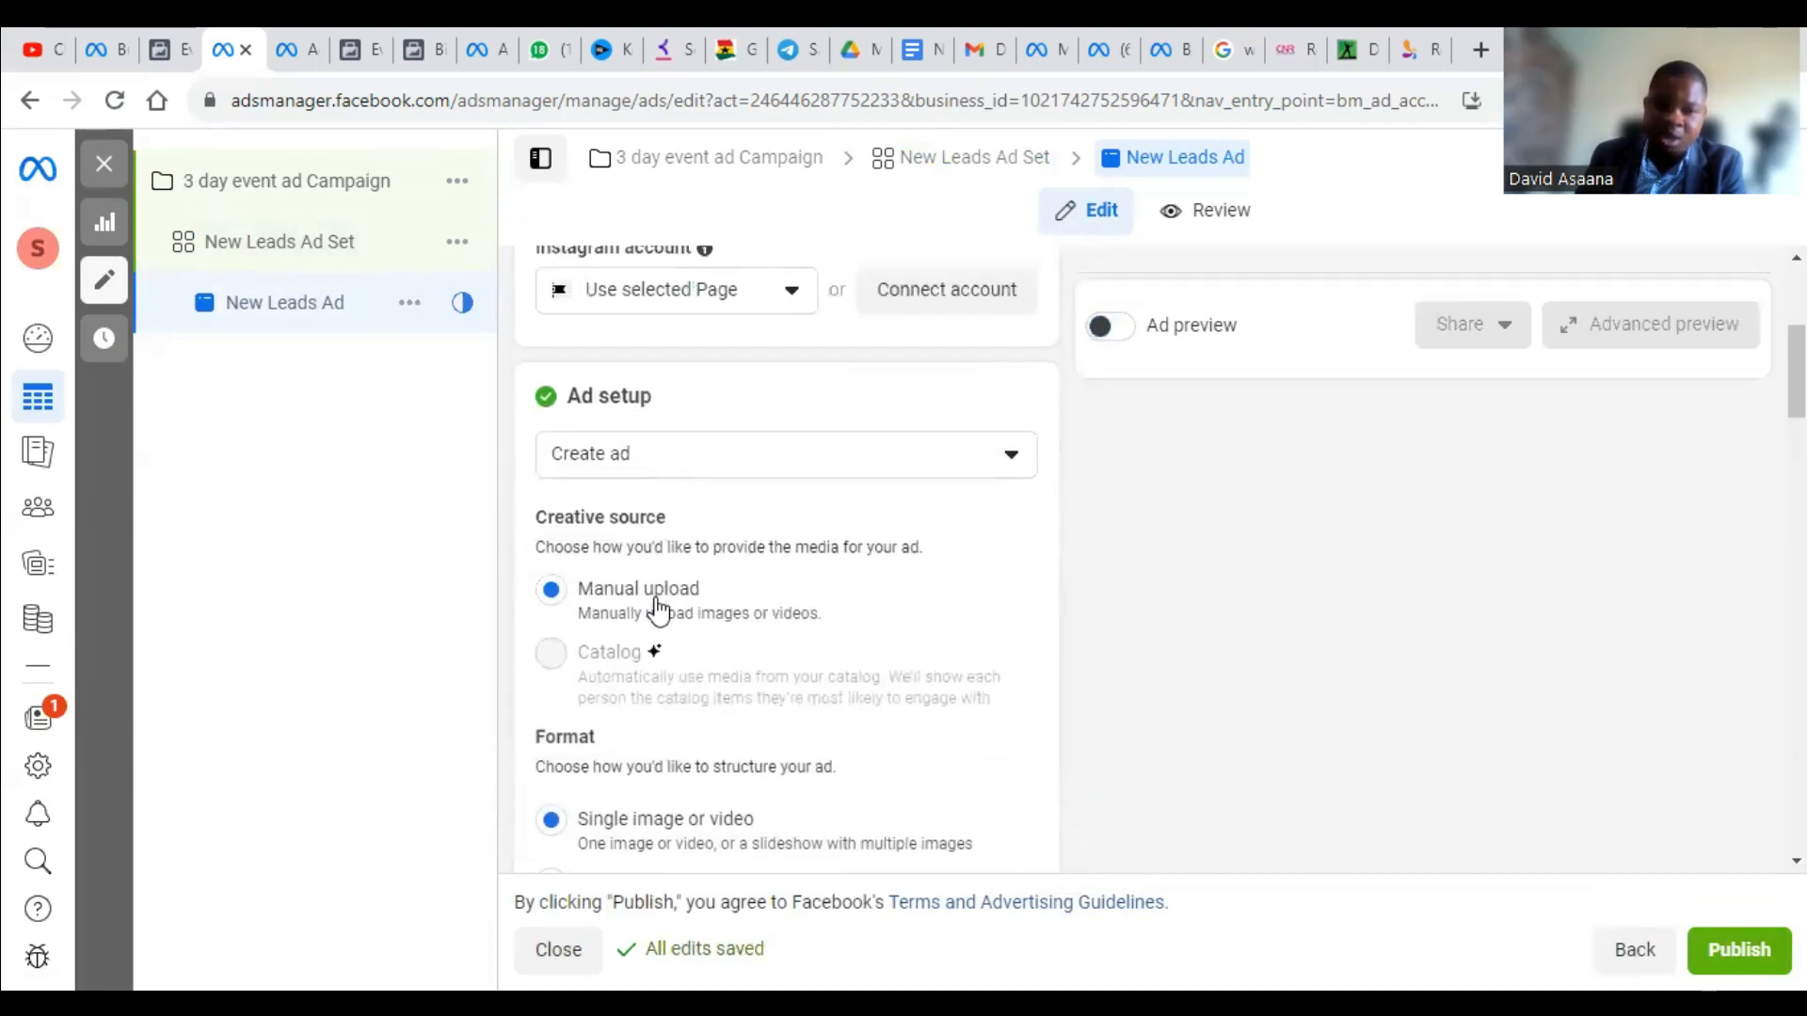
mouse_move(650, 656)
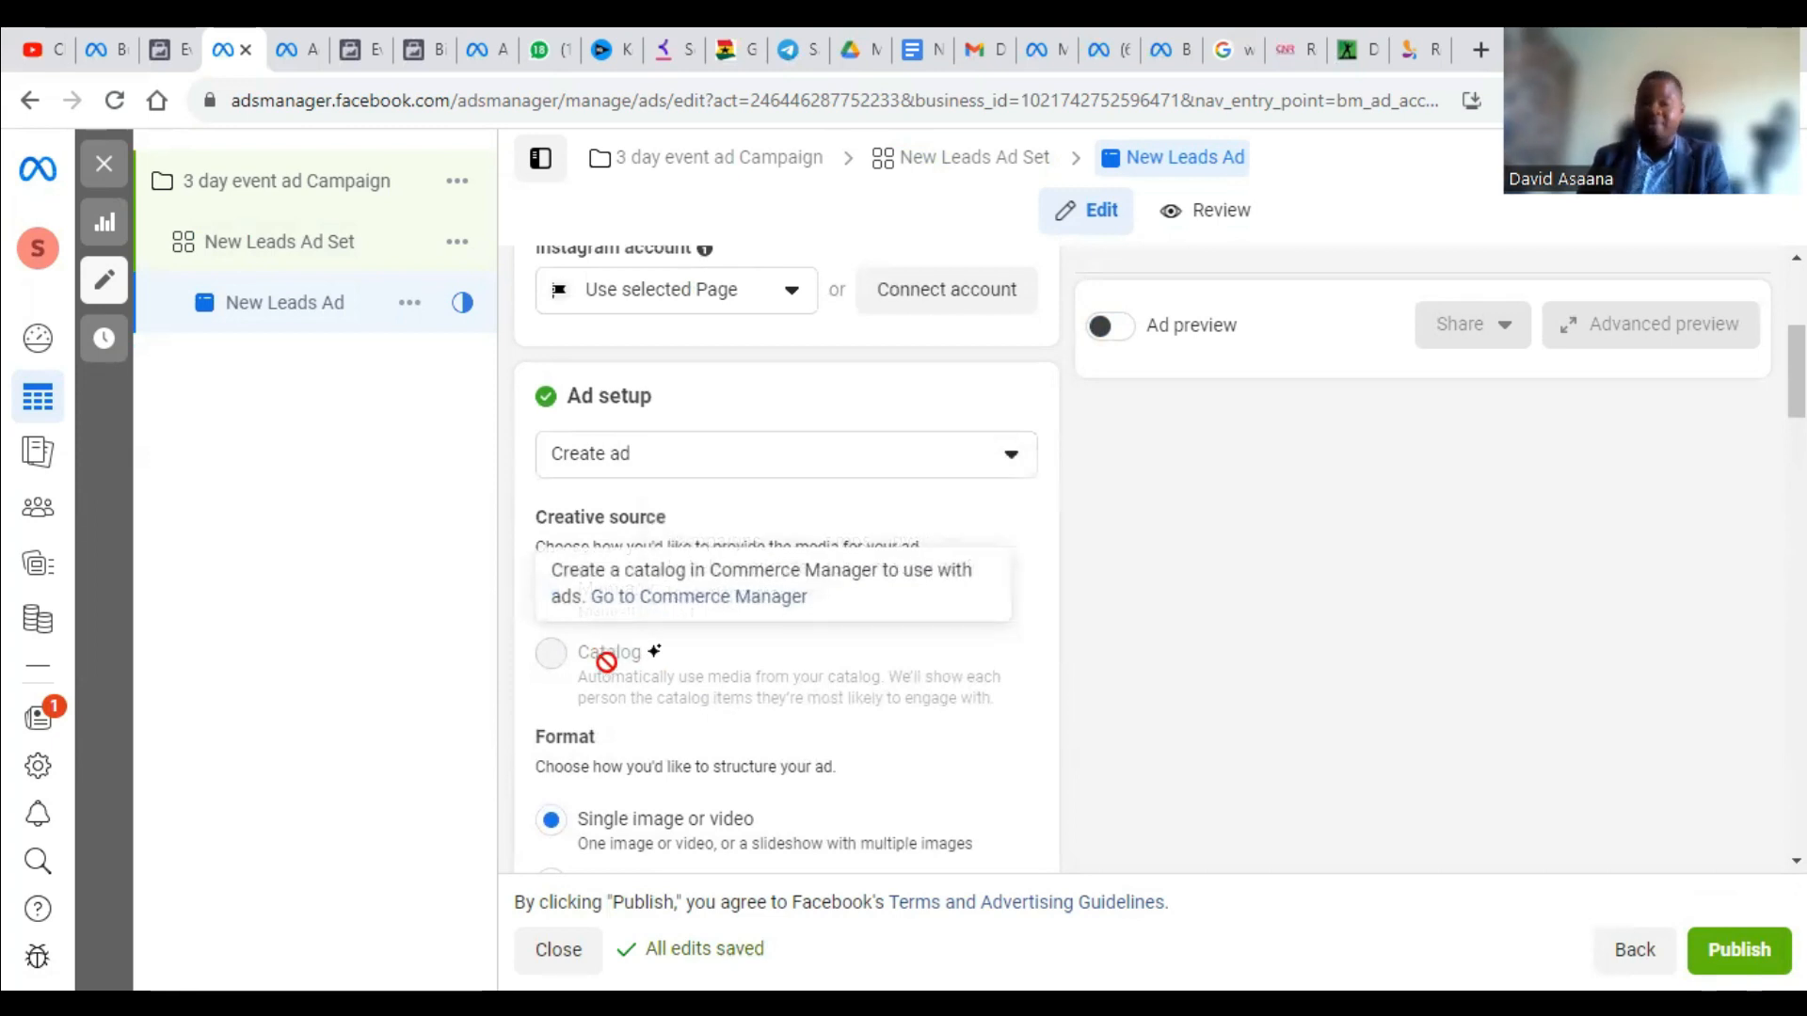
scroll(606, 662, down, 4)
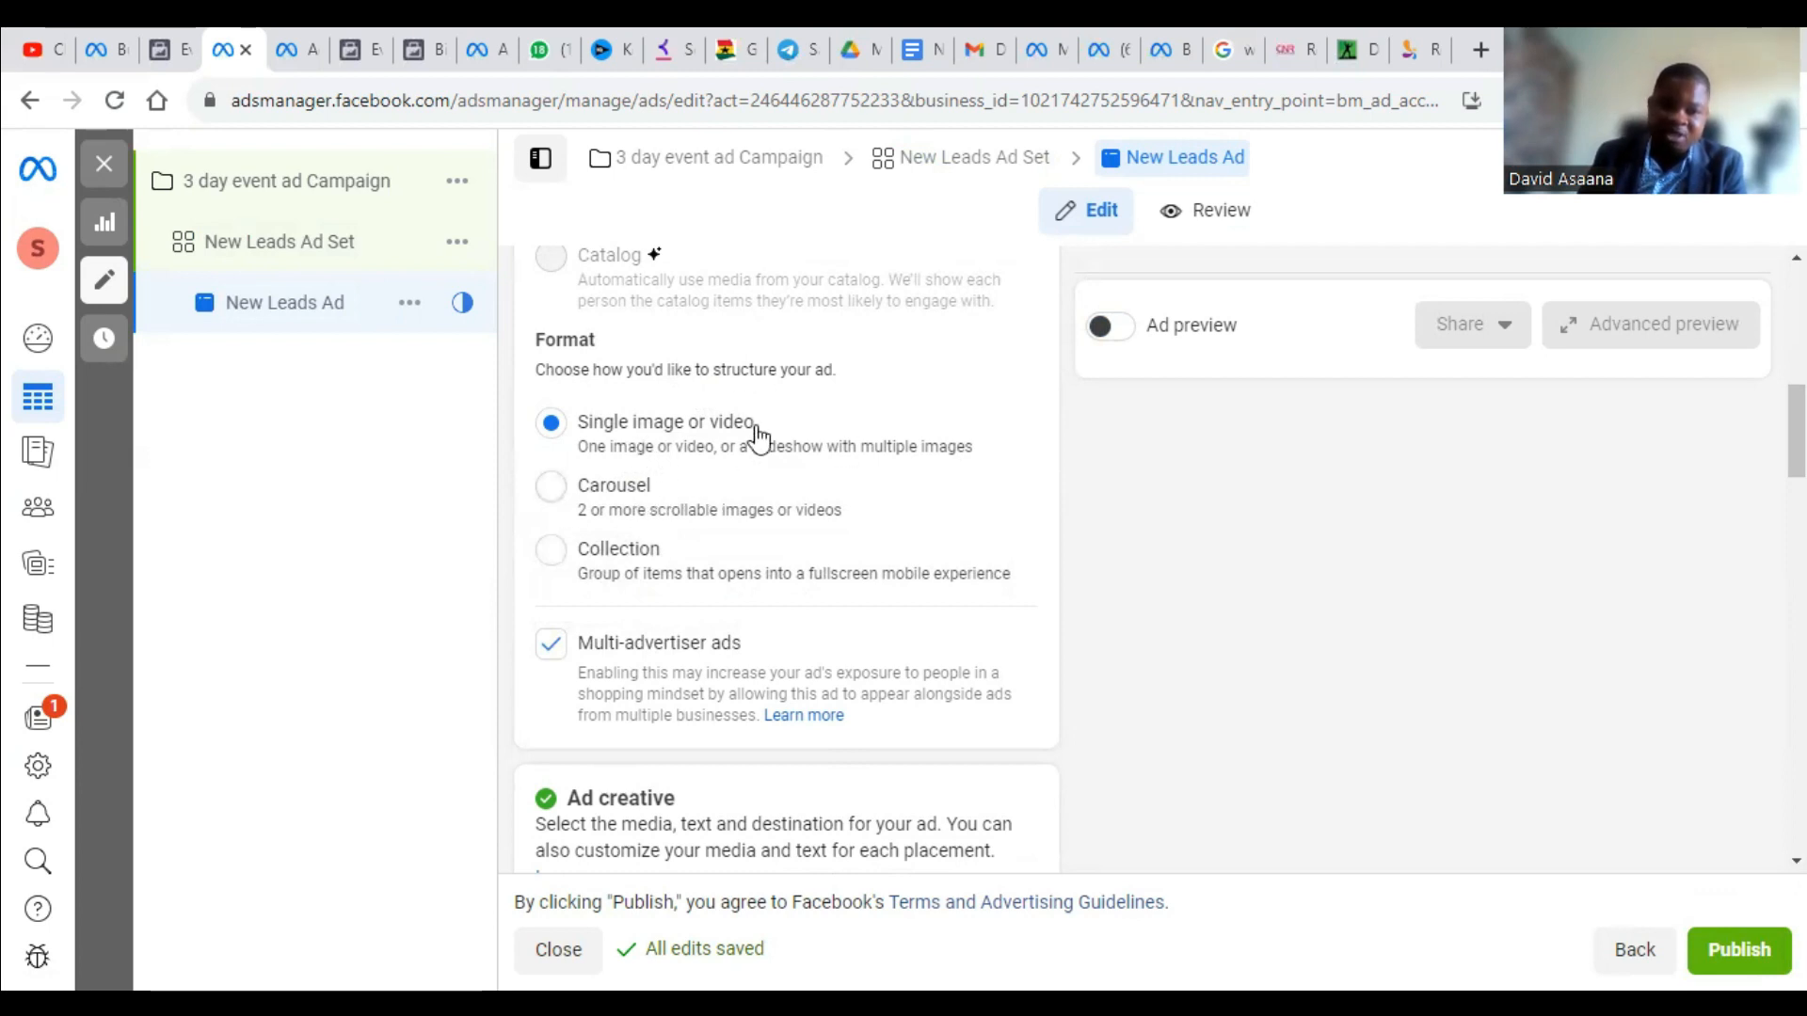
click(555, 494)
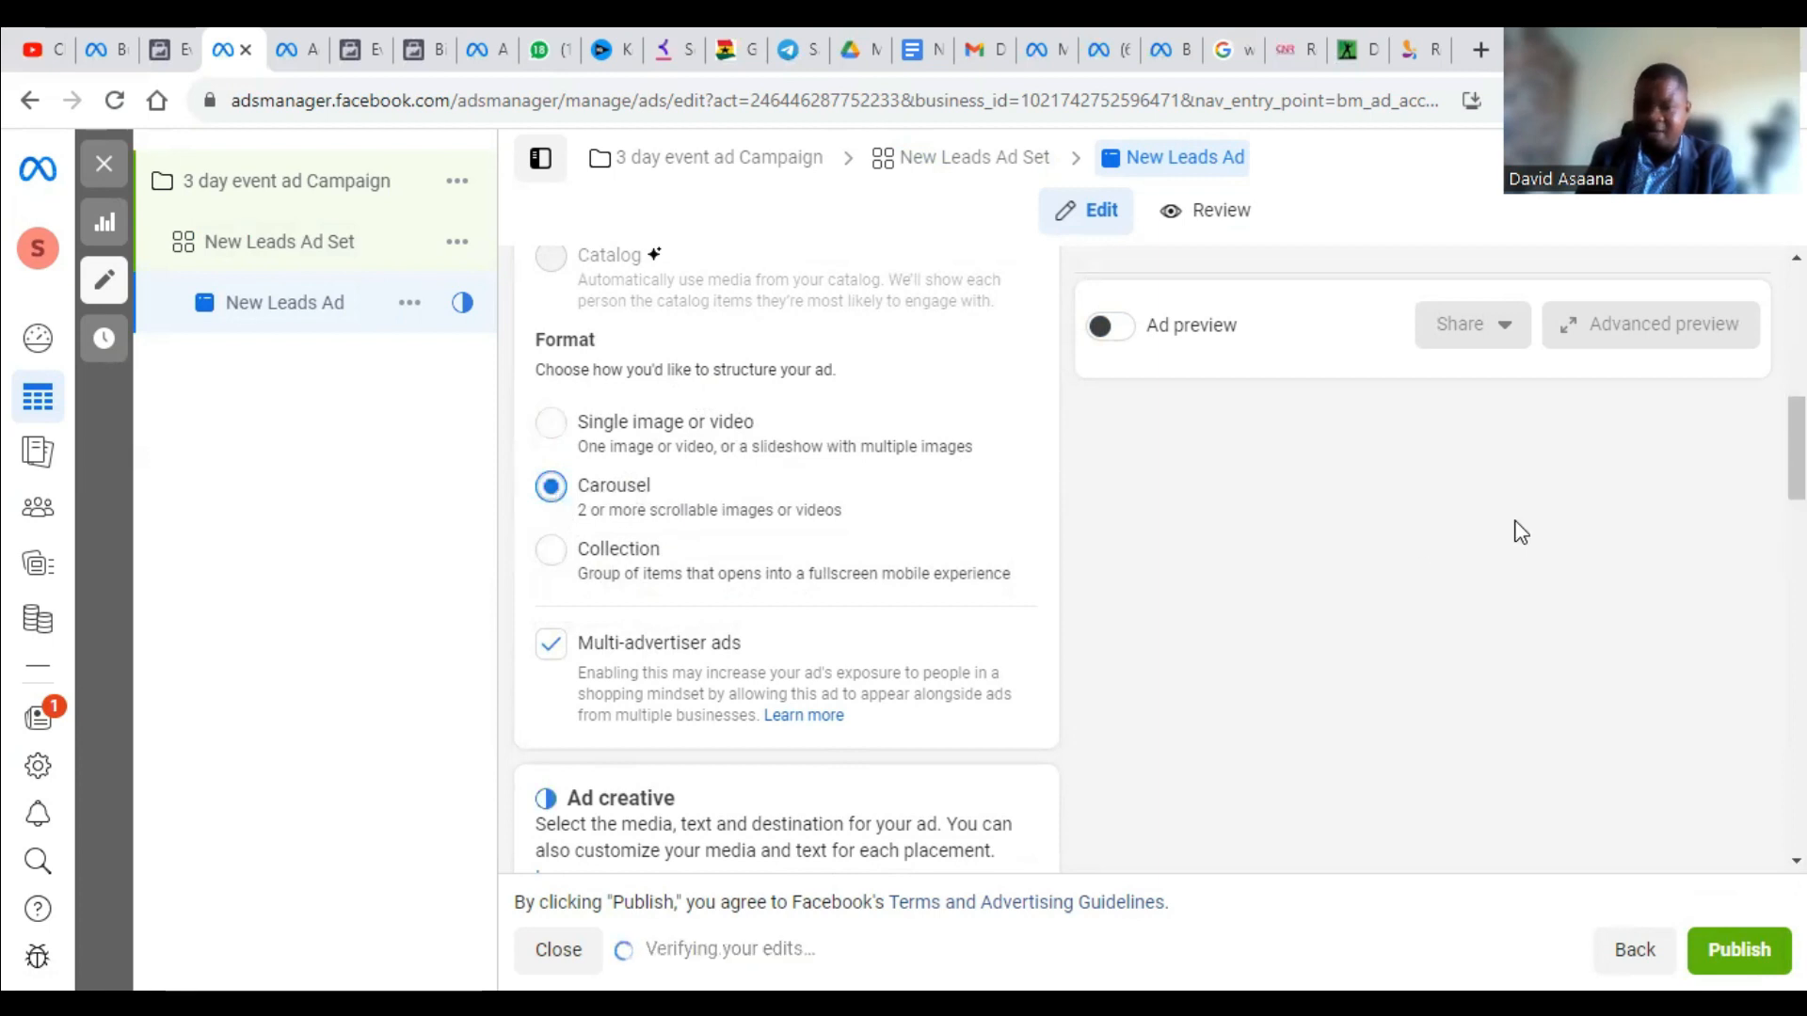
click(554, 425)
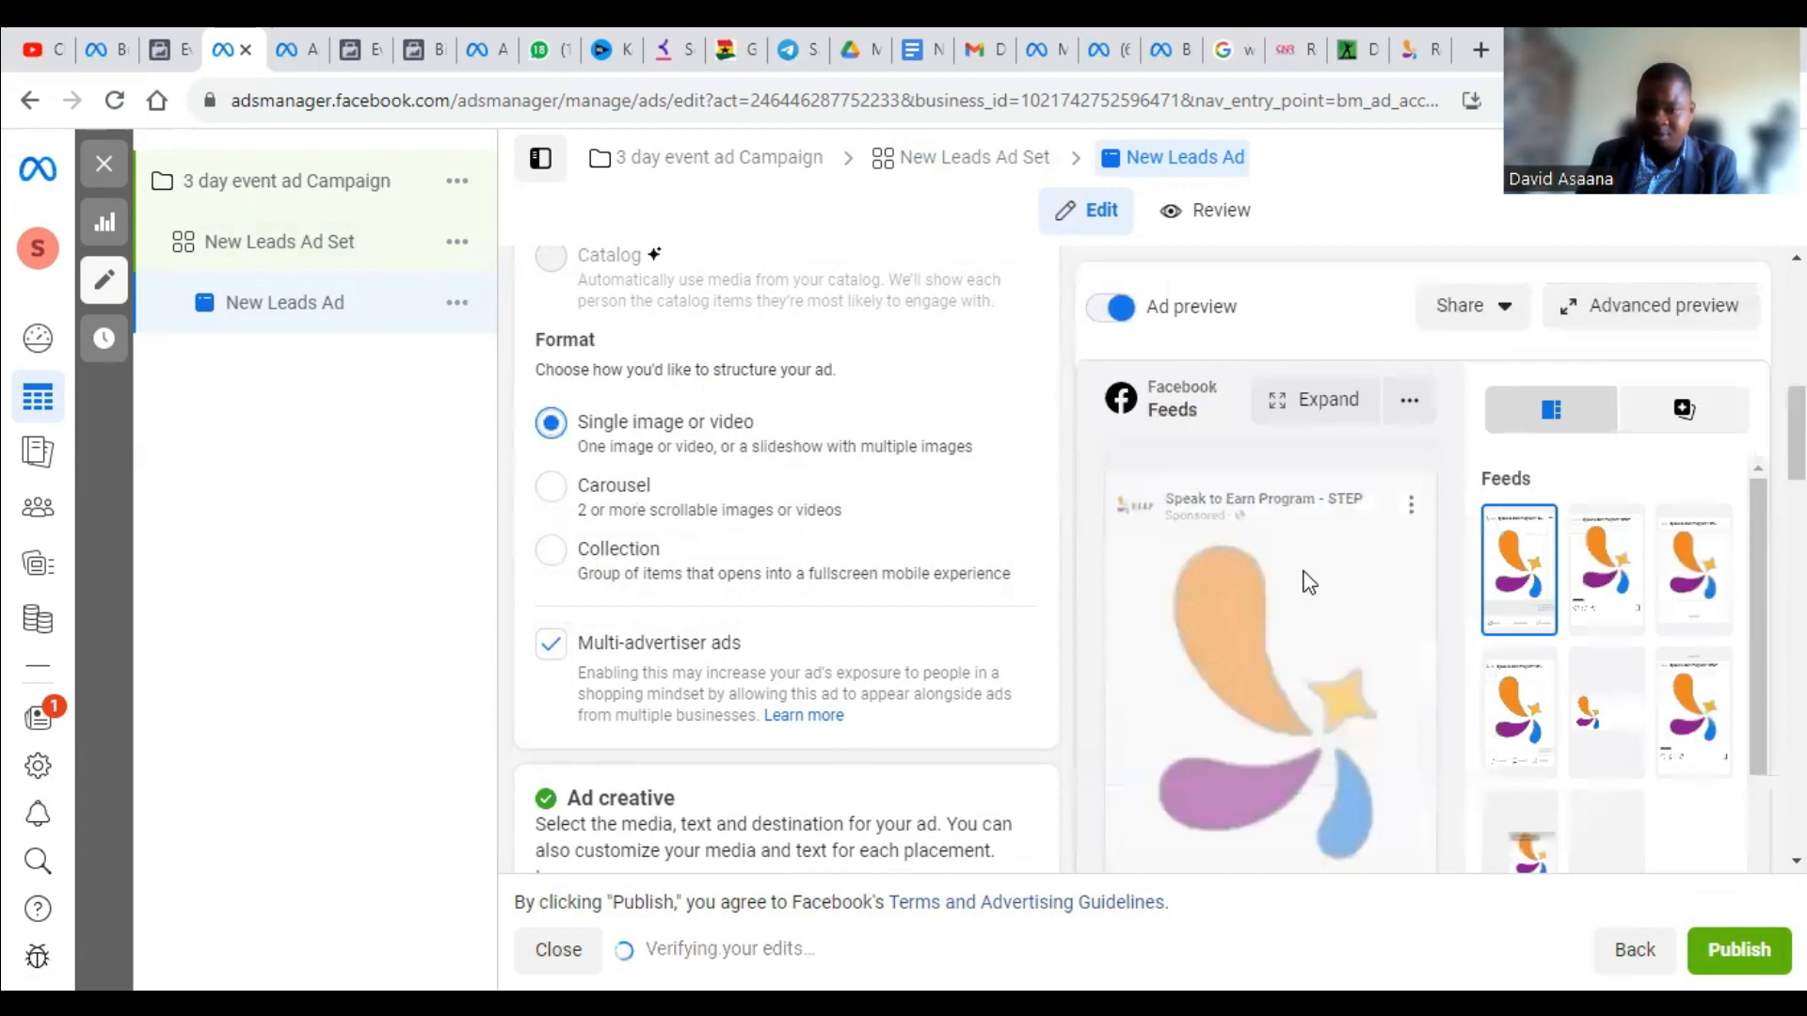
Step: Add the blue 1080 × 1080 3Day Virtual Workshop account image as the ad's media, accepting the default crop and optimization
scroll(1261, 793, down, 15)
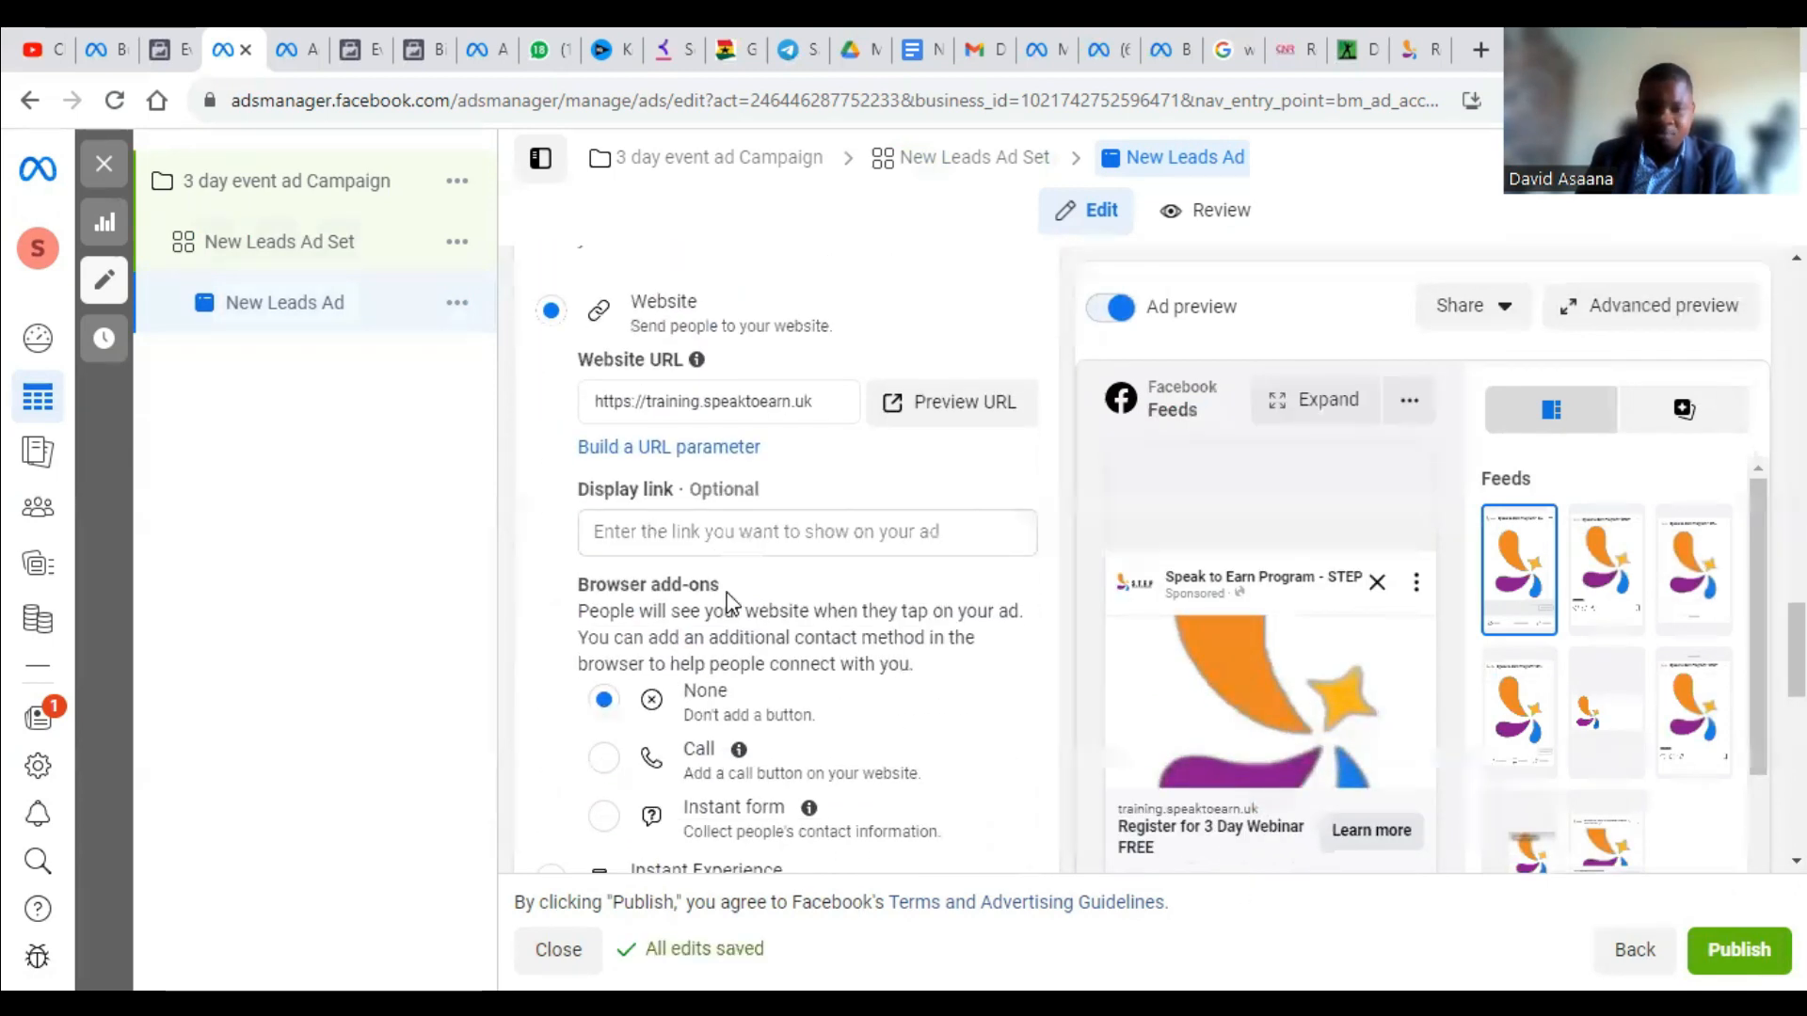
scroll(726, 599, up, 10)
click(659, 593)
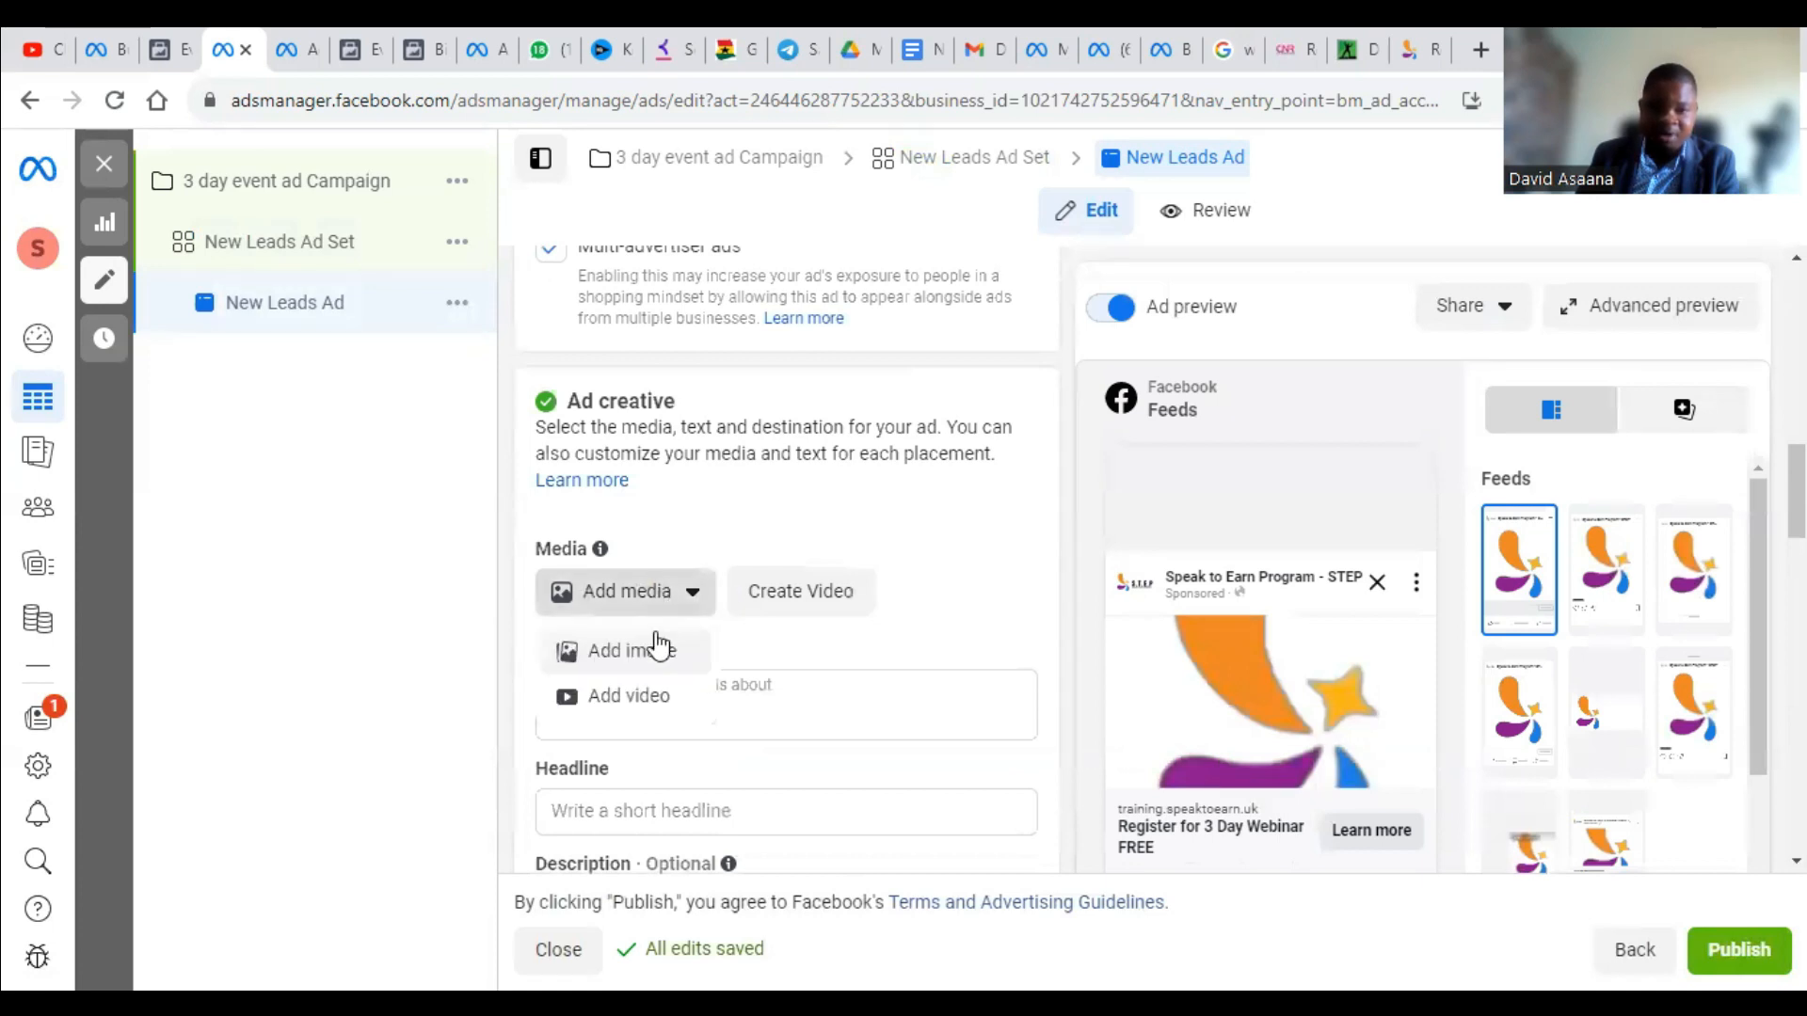
click(665, 663)
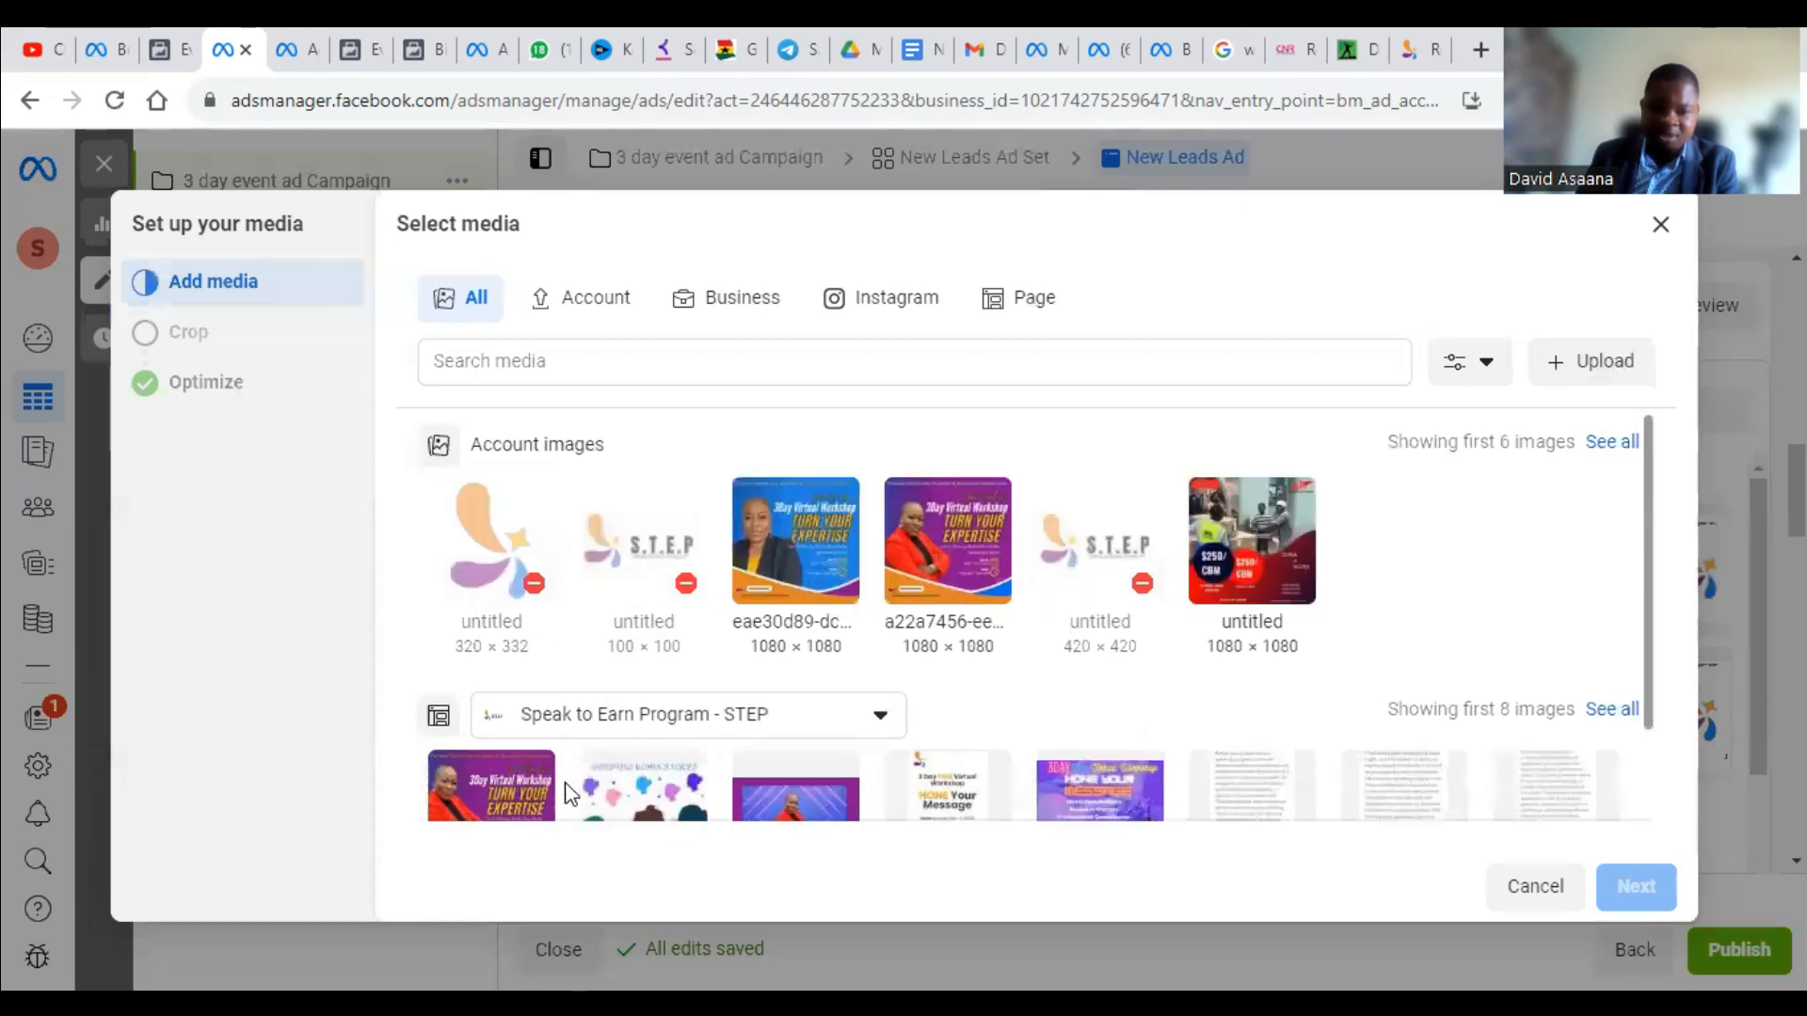
scroll(579, 649, down, 2)
scroll(807, 452, up, 2)
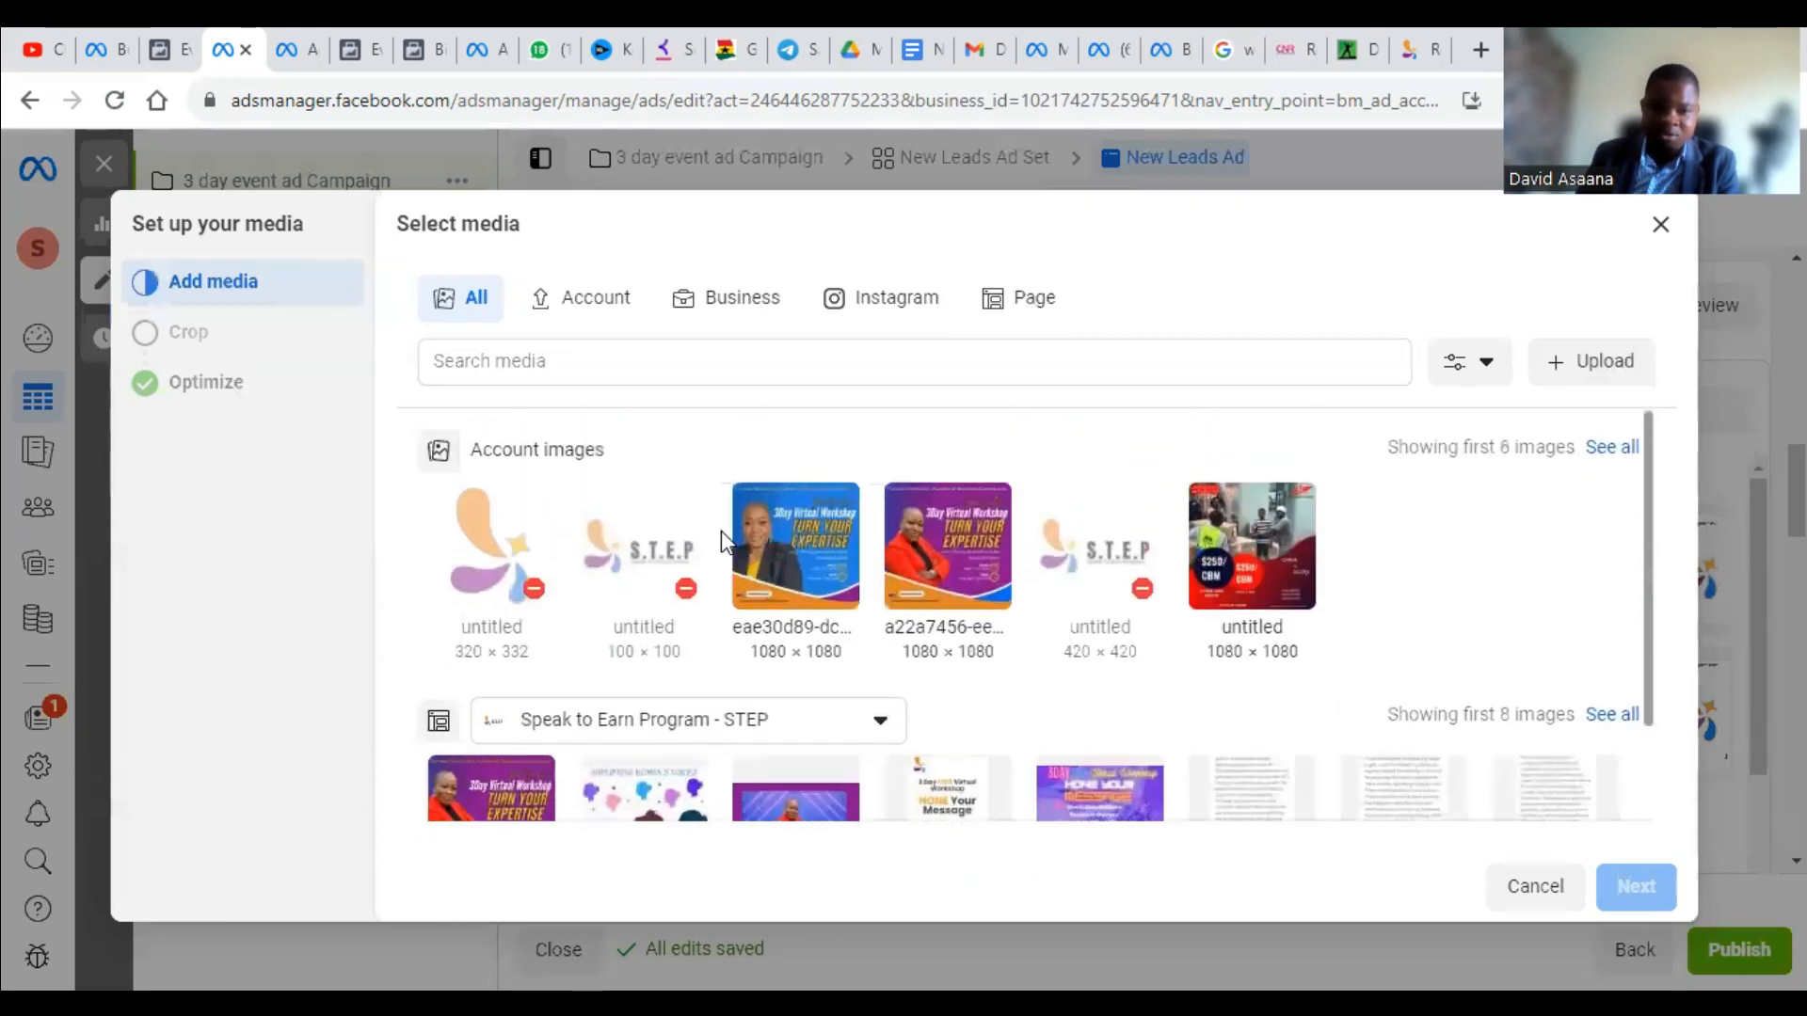
click(815, 541)
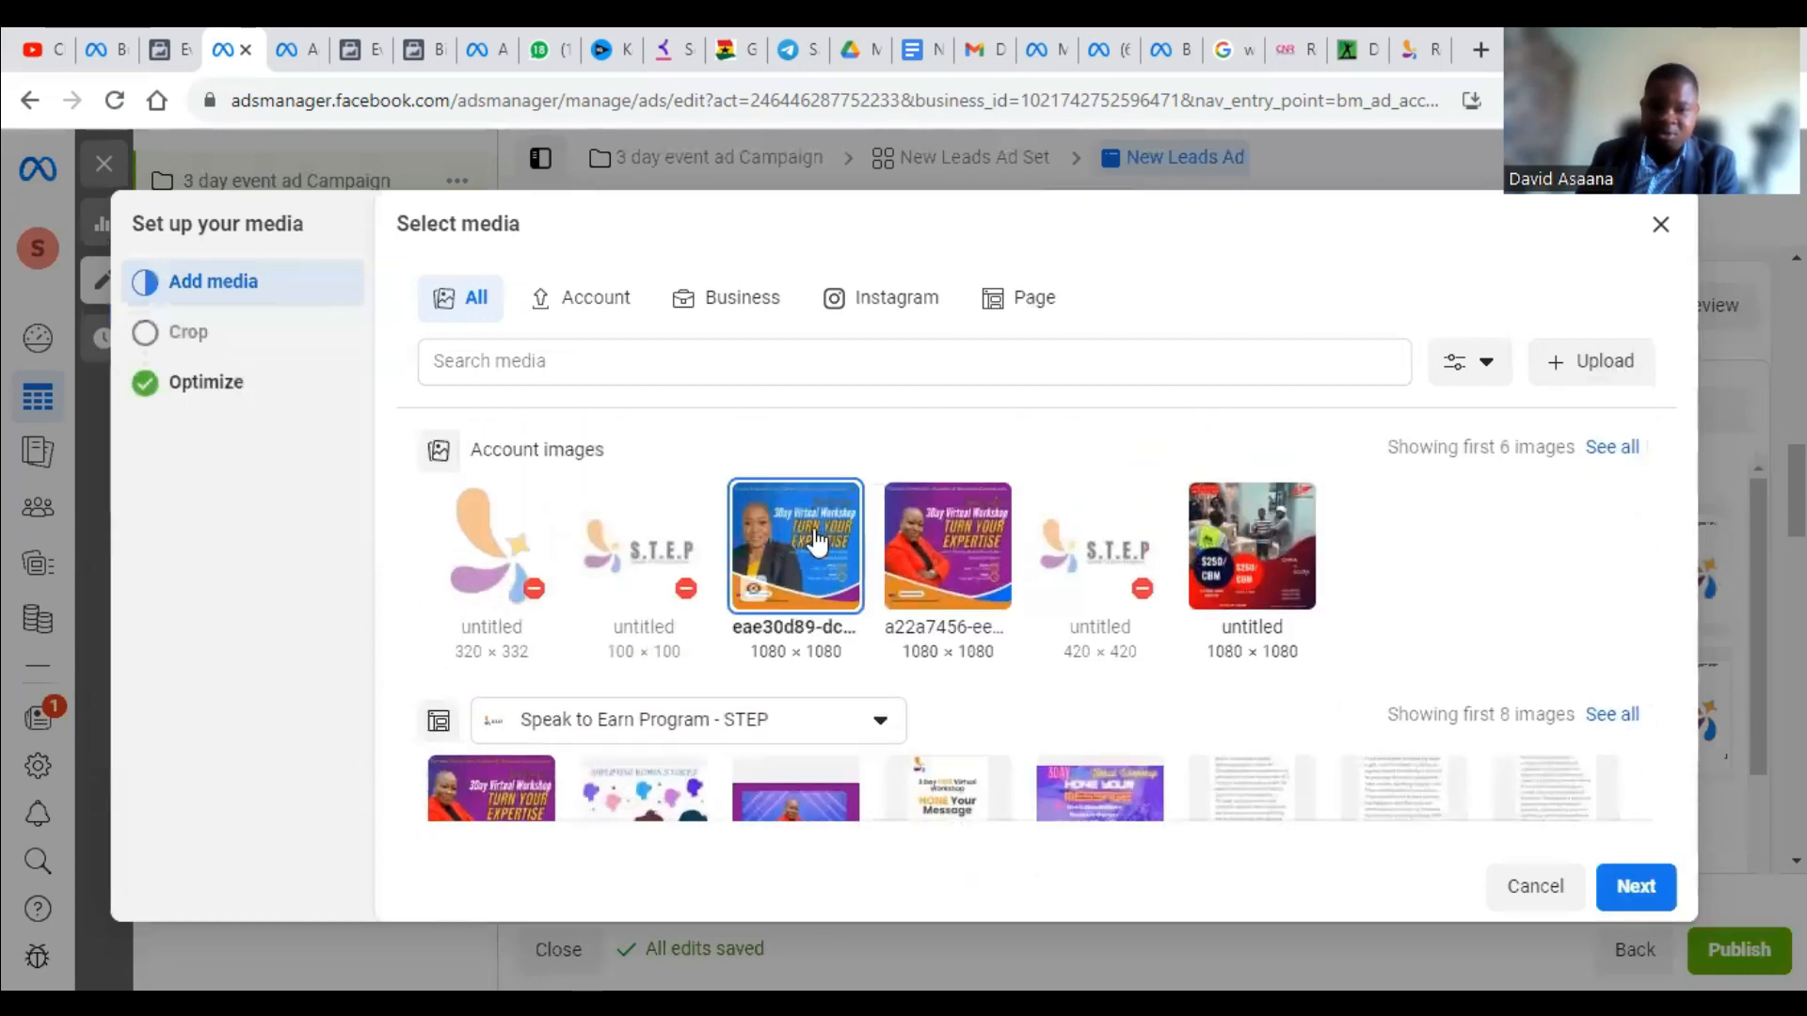
click(1653, 886)
click(1654, 886)
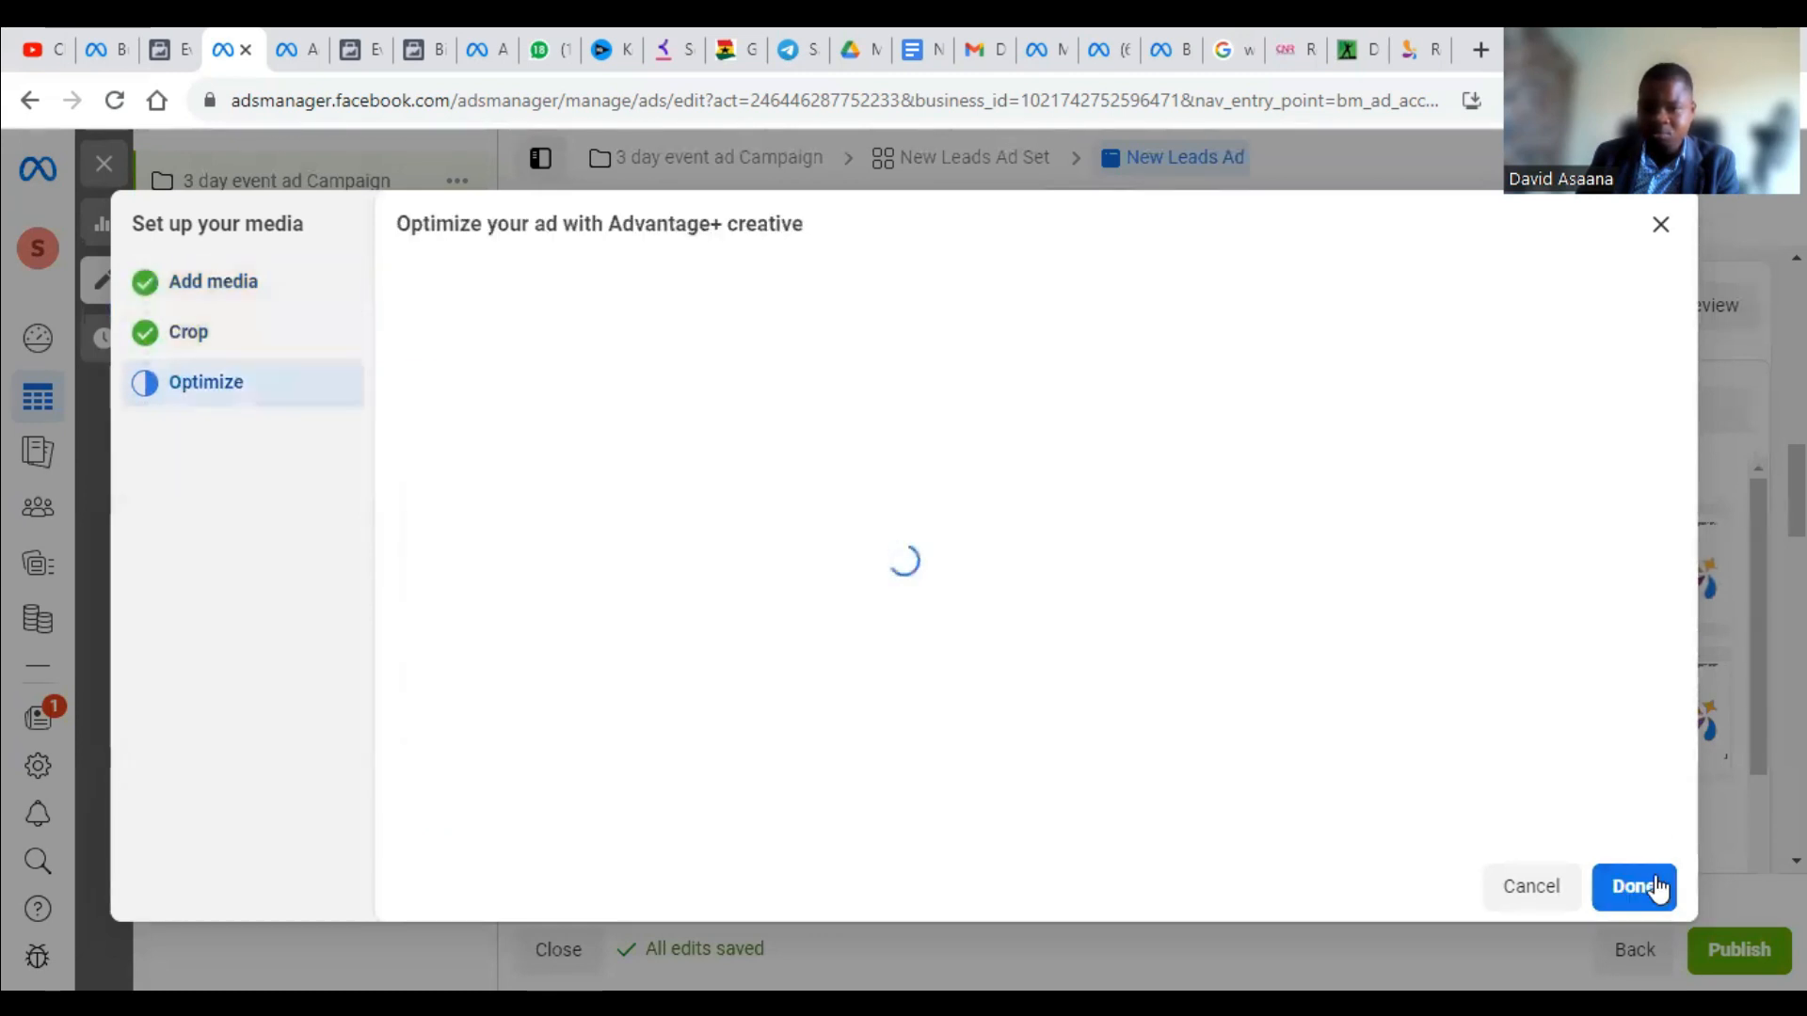
click(1656, 888)
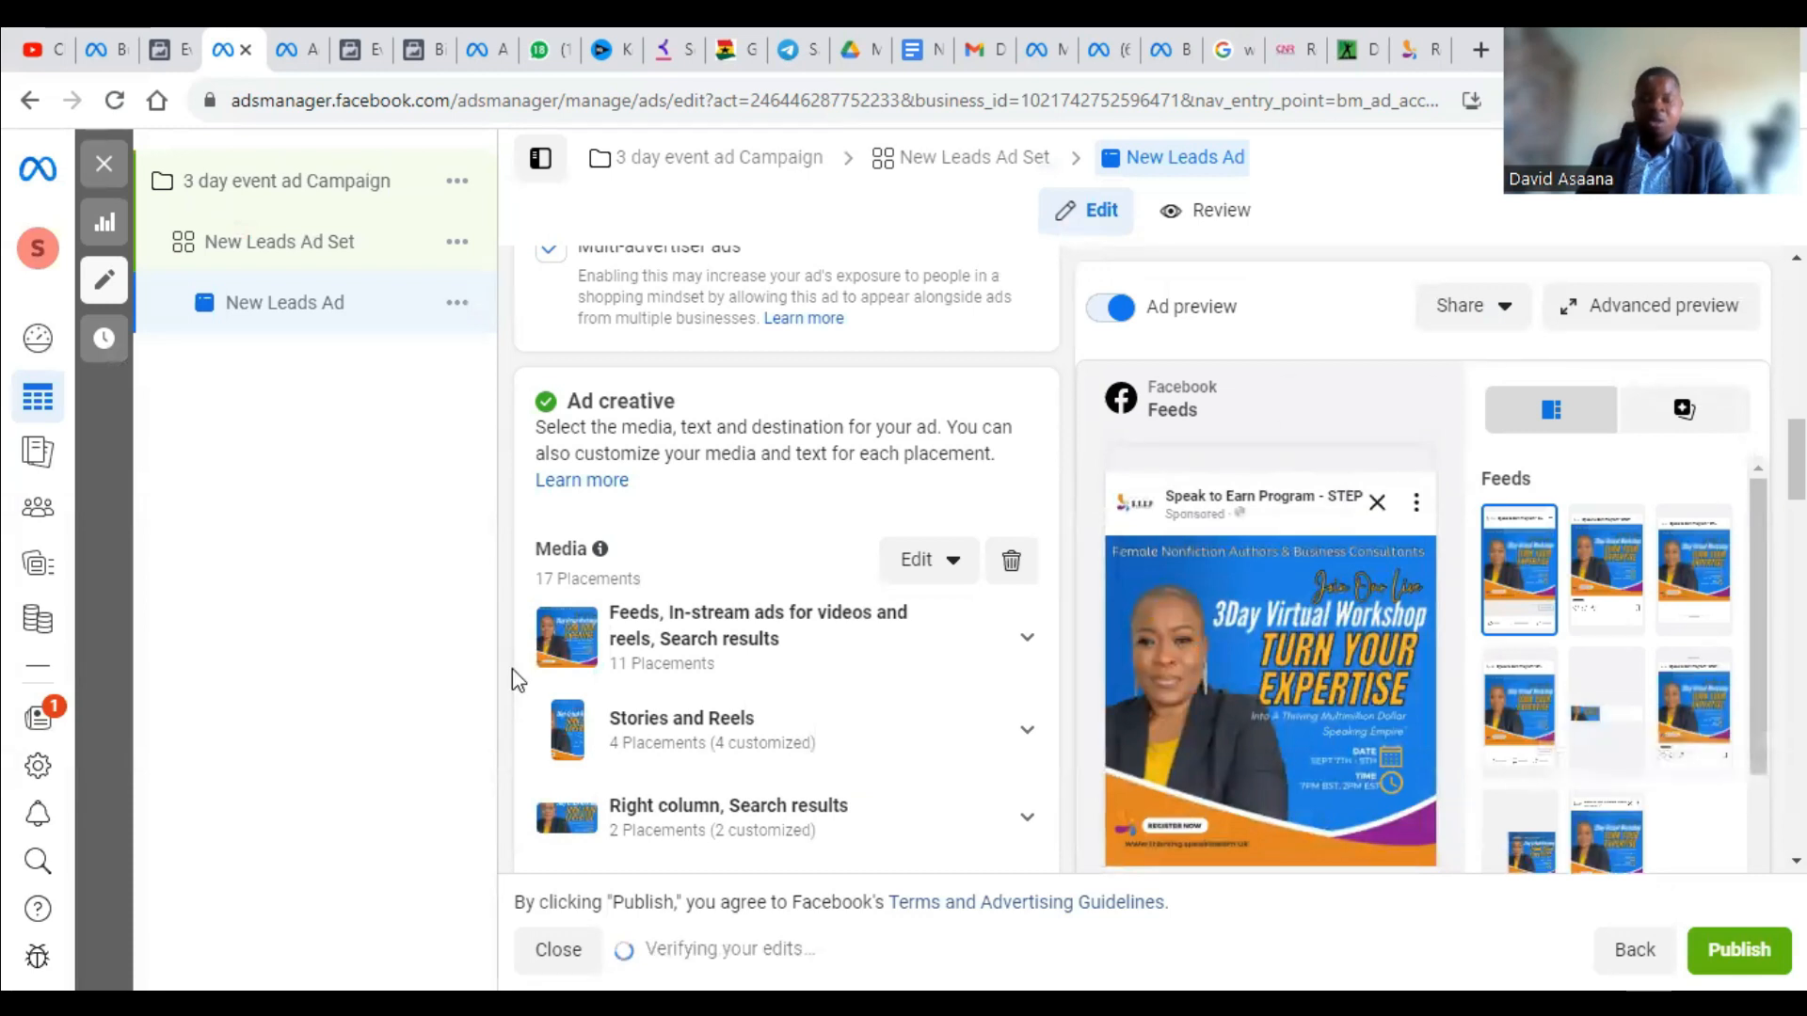
Step: Fill the ad's primary text with the suggested "Calling All Ambitious Female Nonfiction Authors" copy from the previous ad
scroll(910, 598, down, 1)
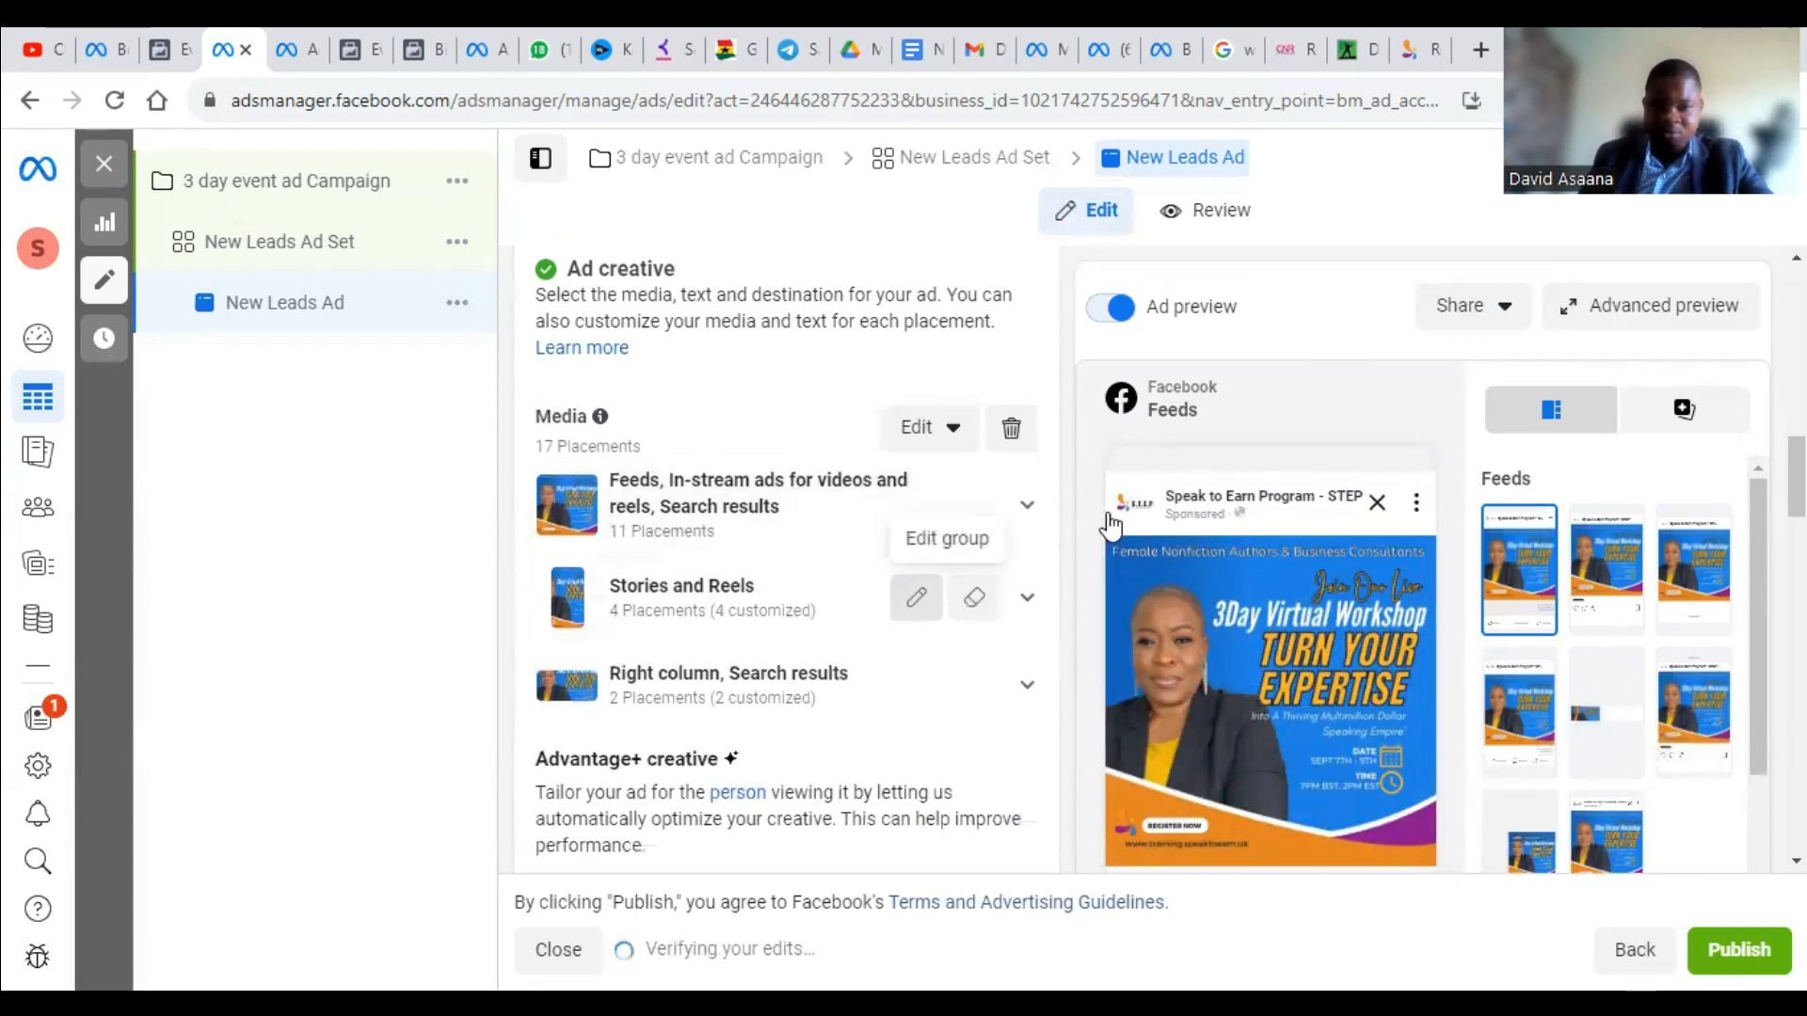
scroll(788, 662, down, 6)
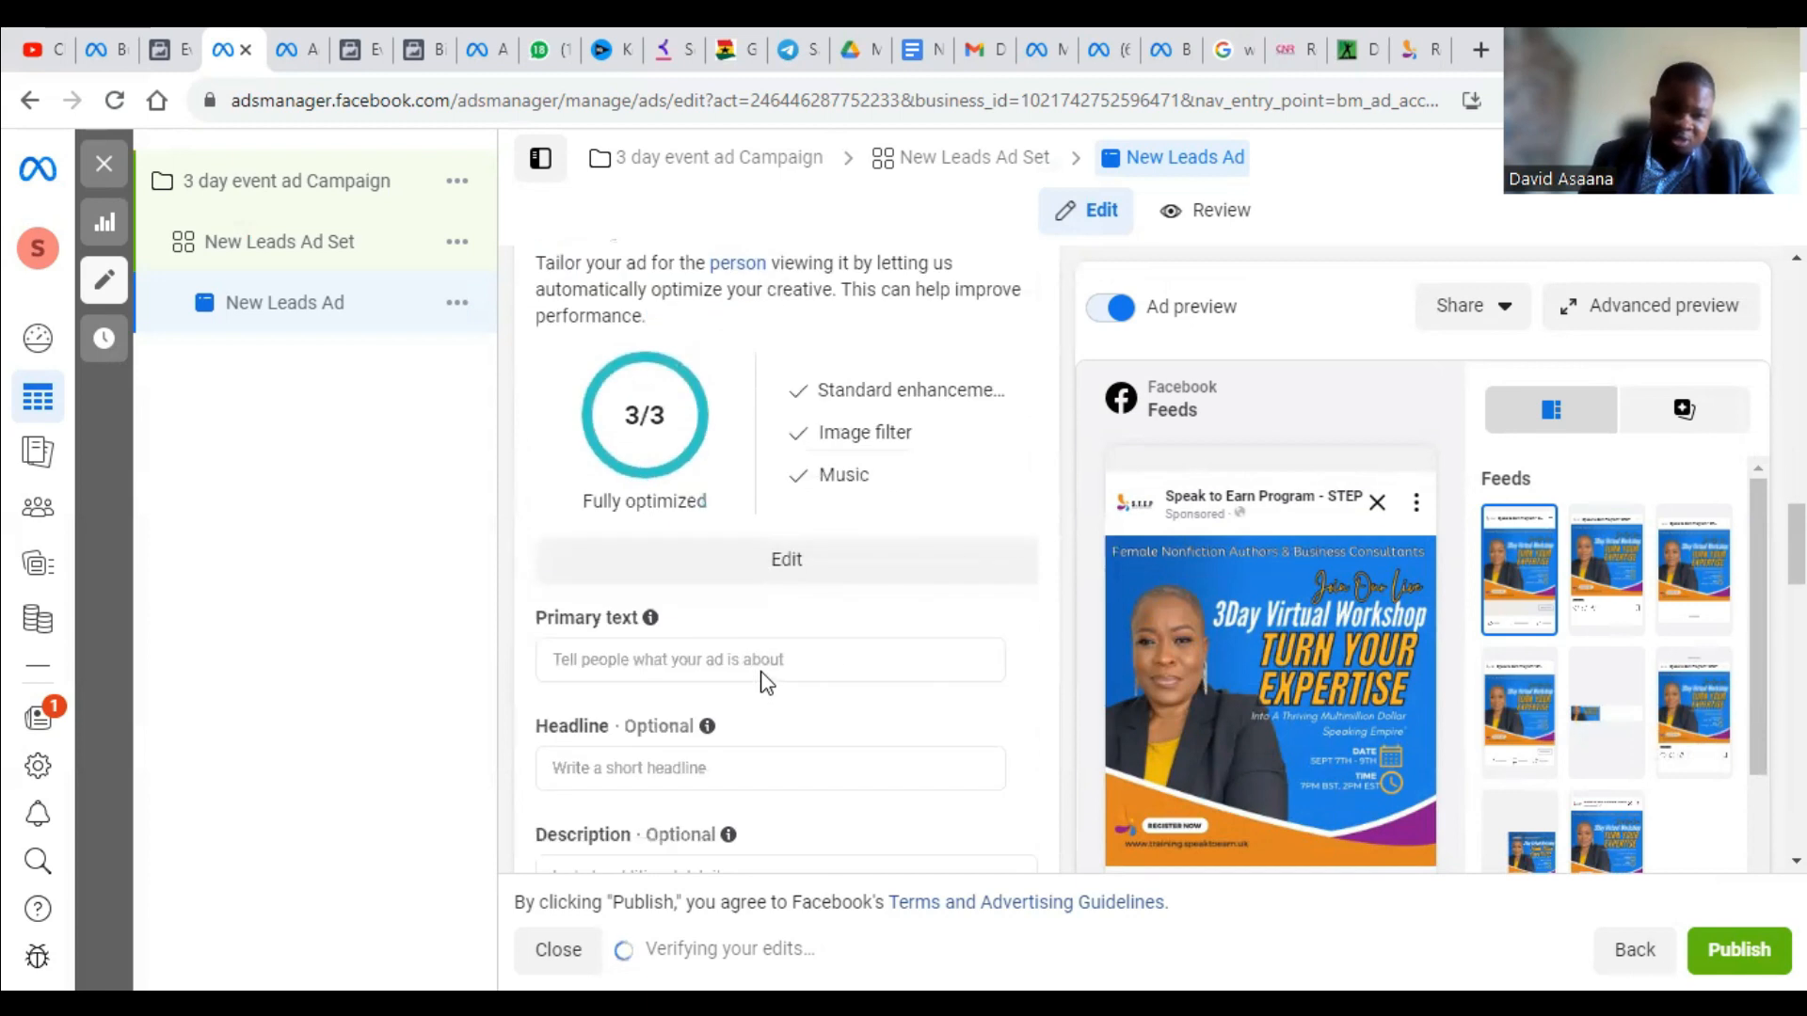
click(755, 532)
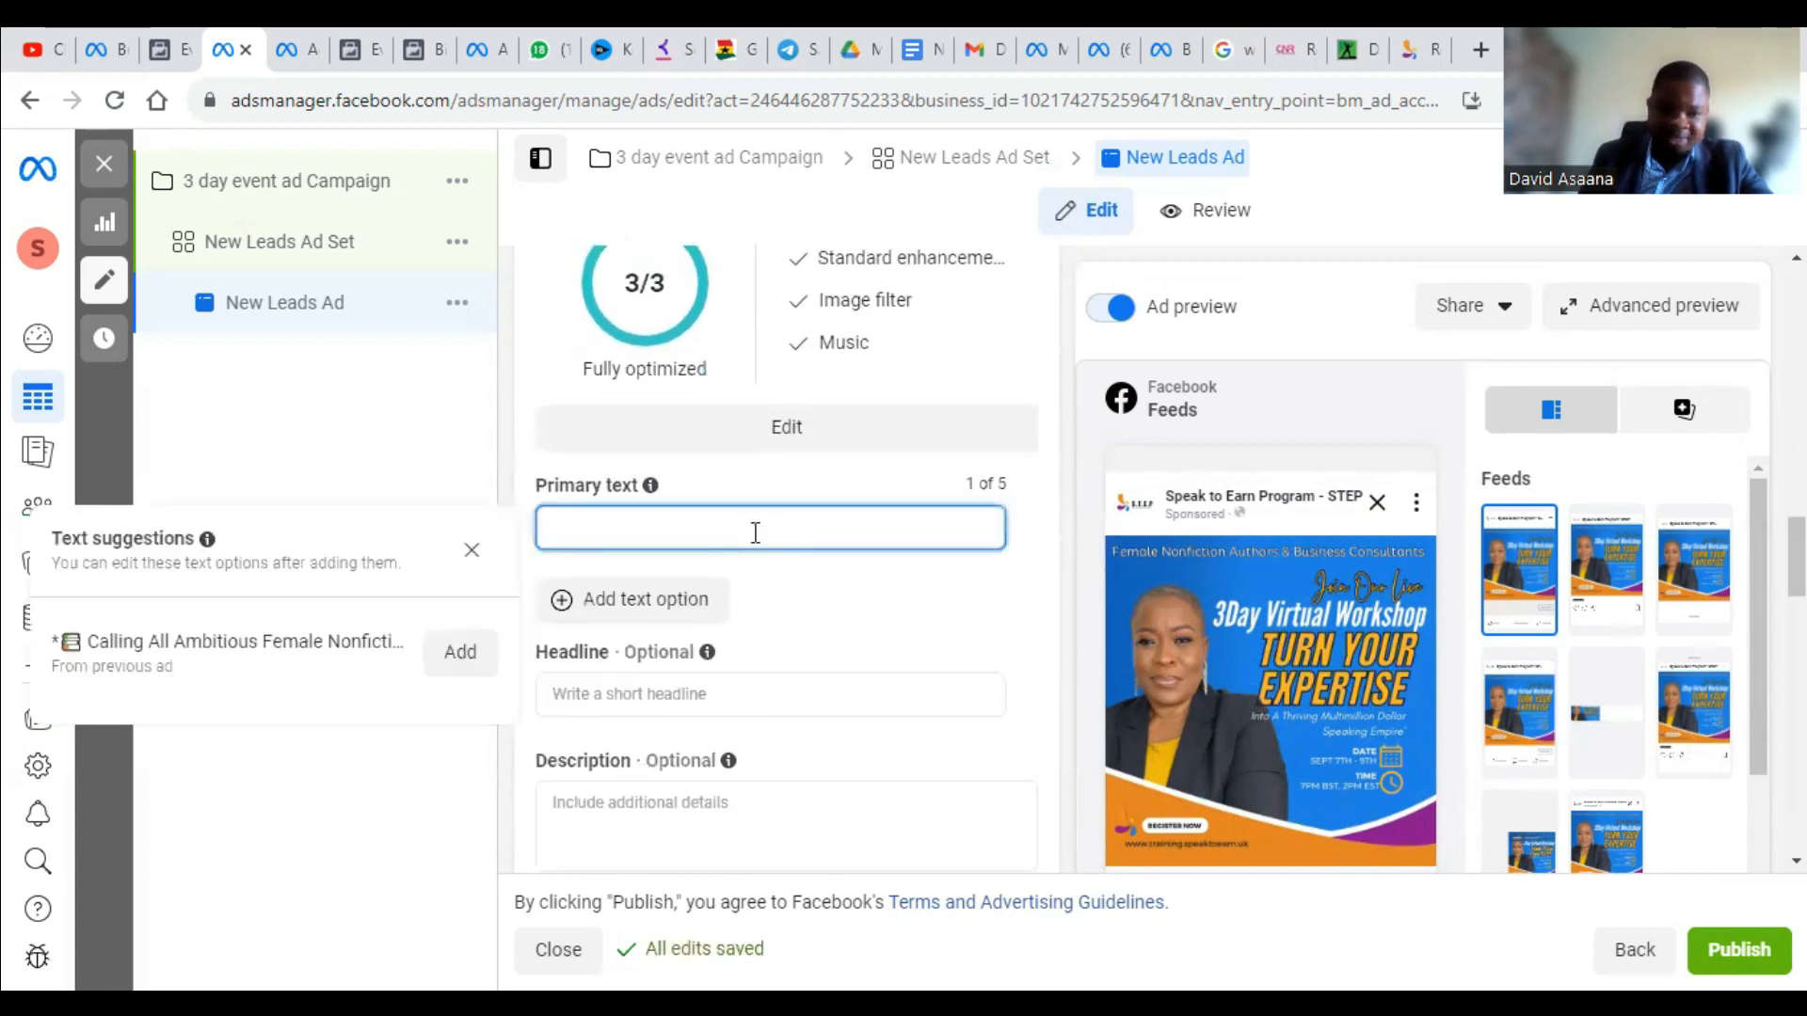
click(462, 670)
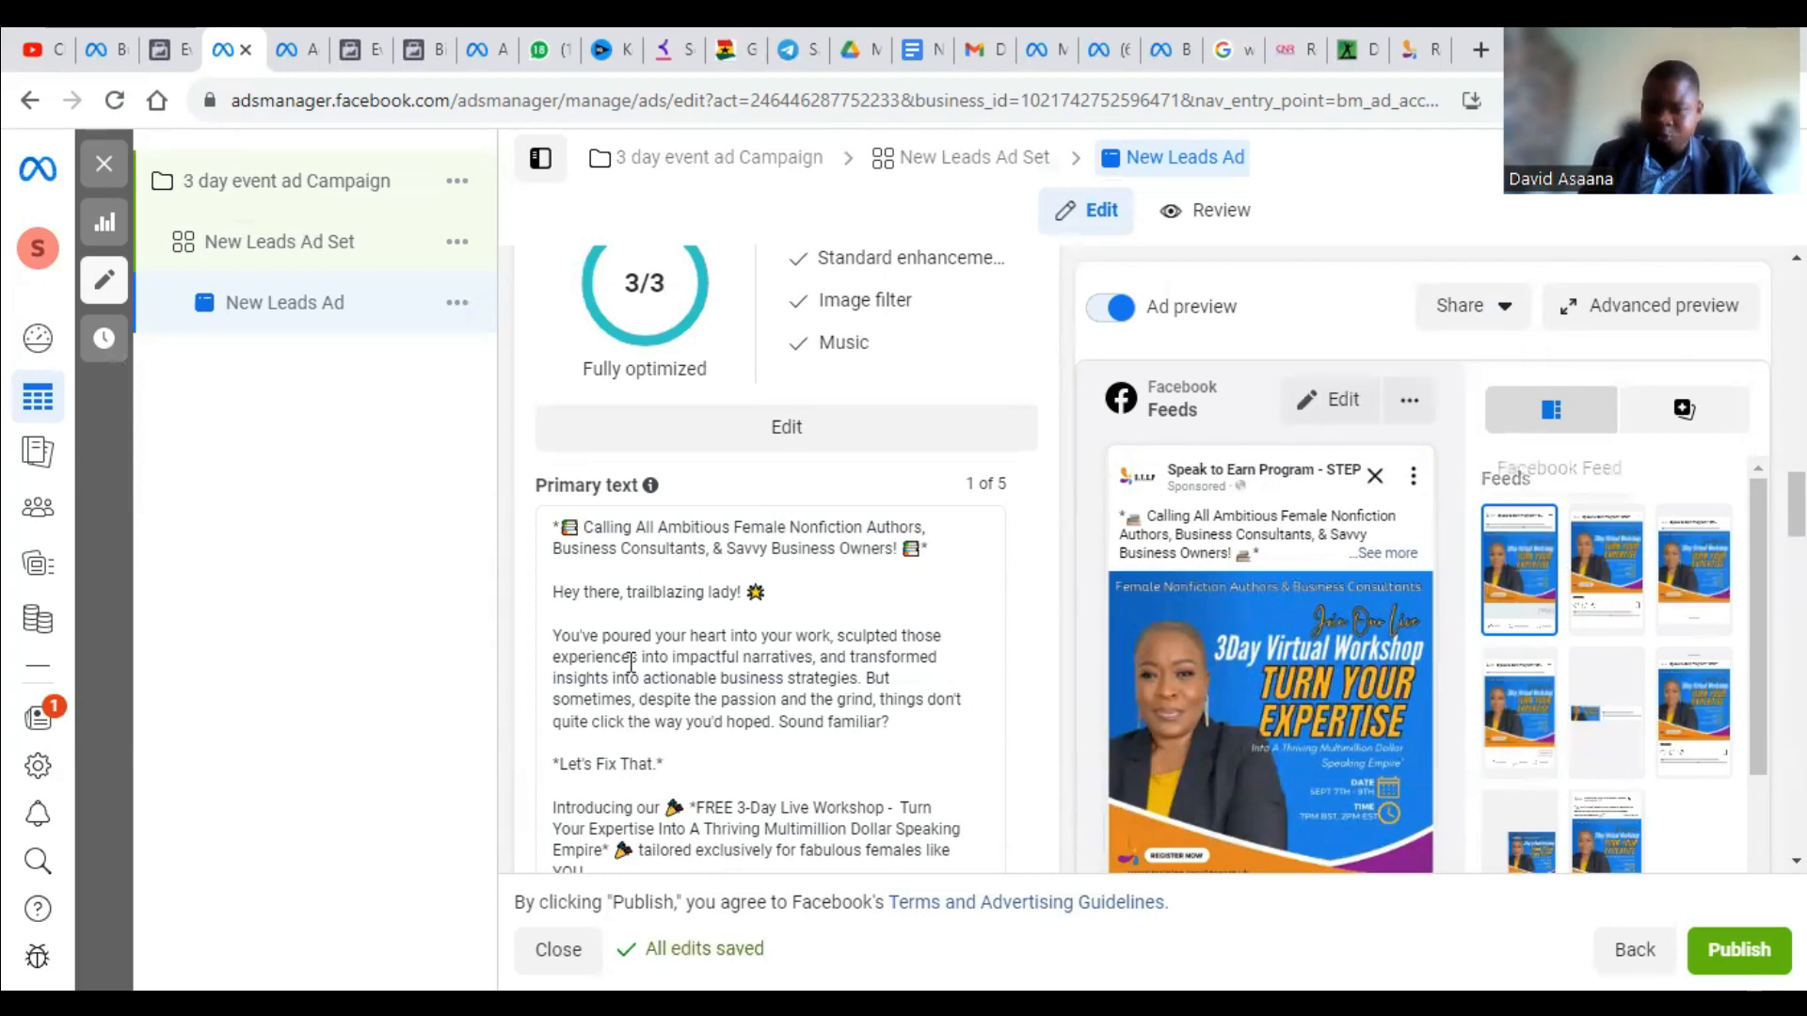
Step: Set the ad's headline to the suggested "Register for 3 Day Webinar FREE" from the previous ad
scroll(800, 499, down, 5)
scroll(800, 505, down, 5)
mouse_move(707, 639)
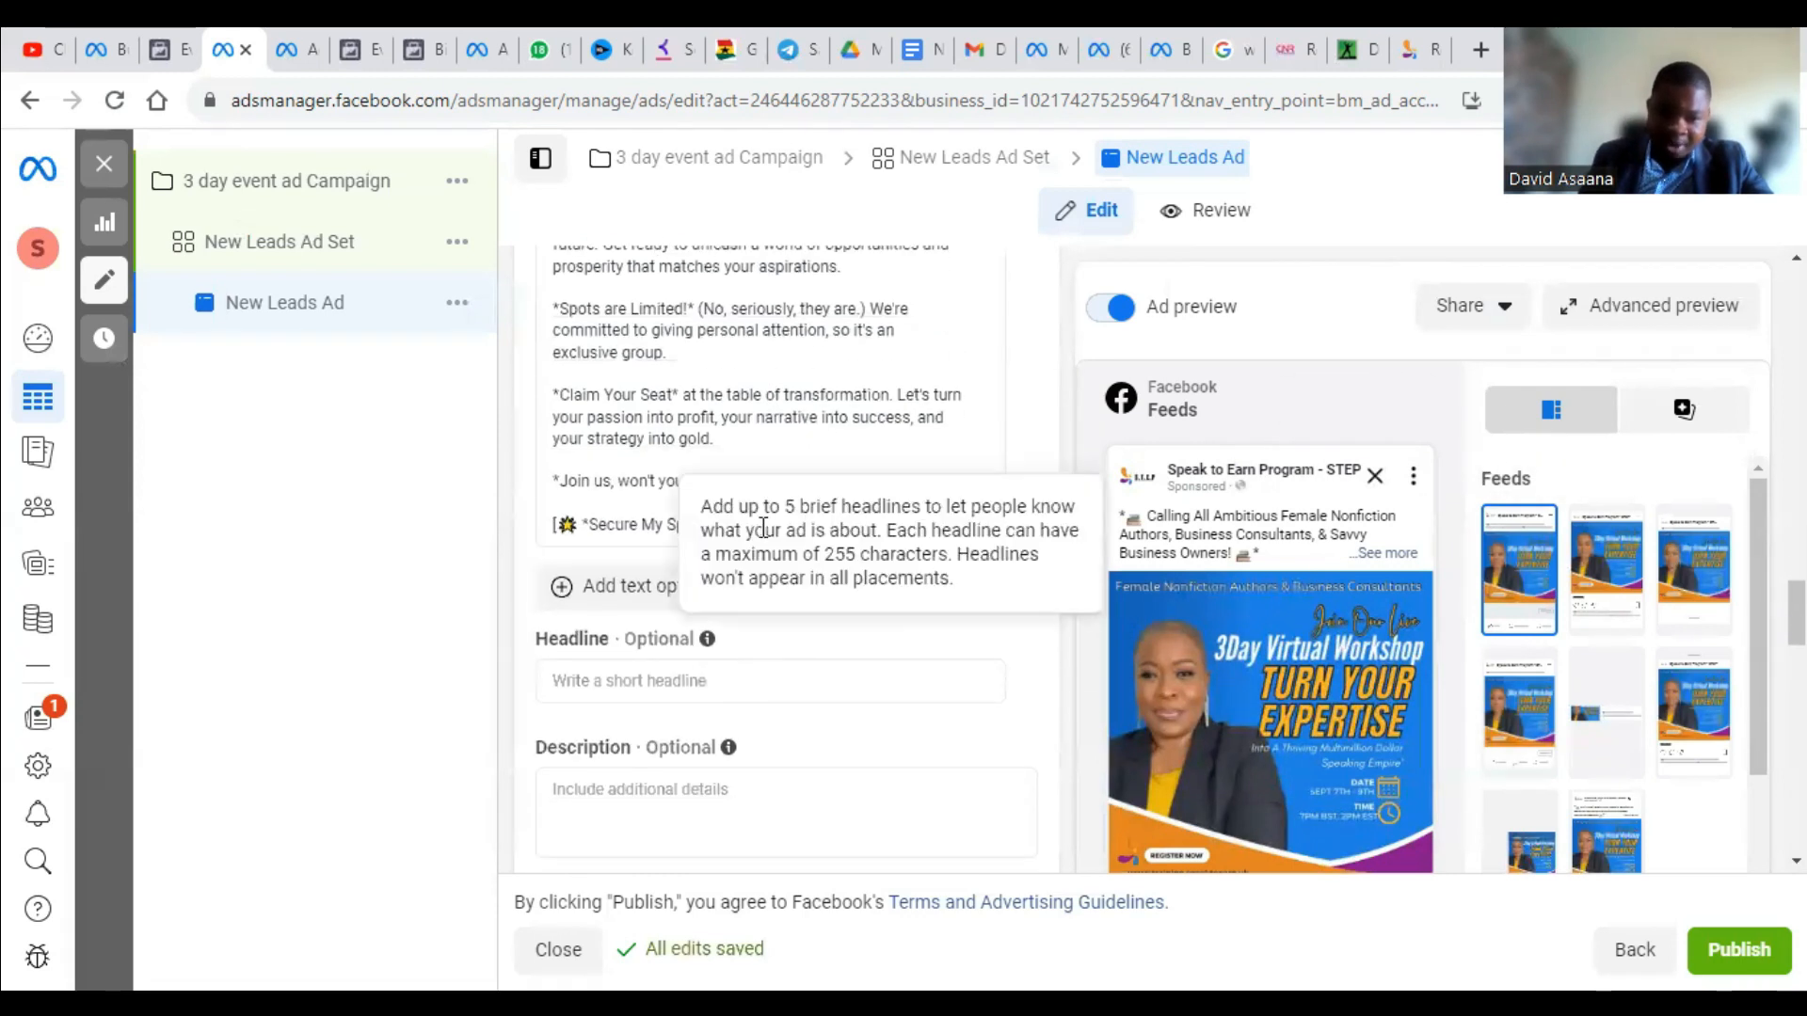
click(636, 675)
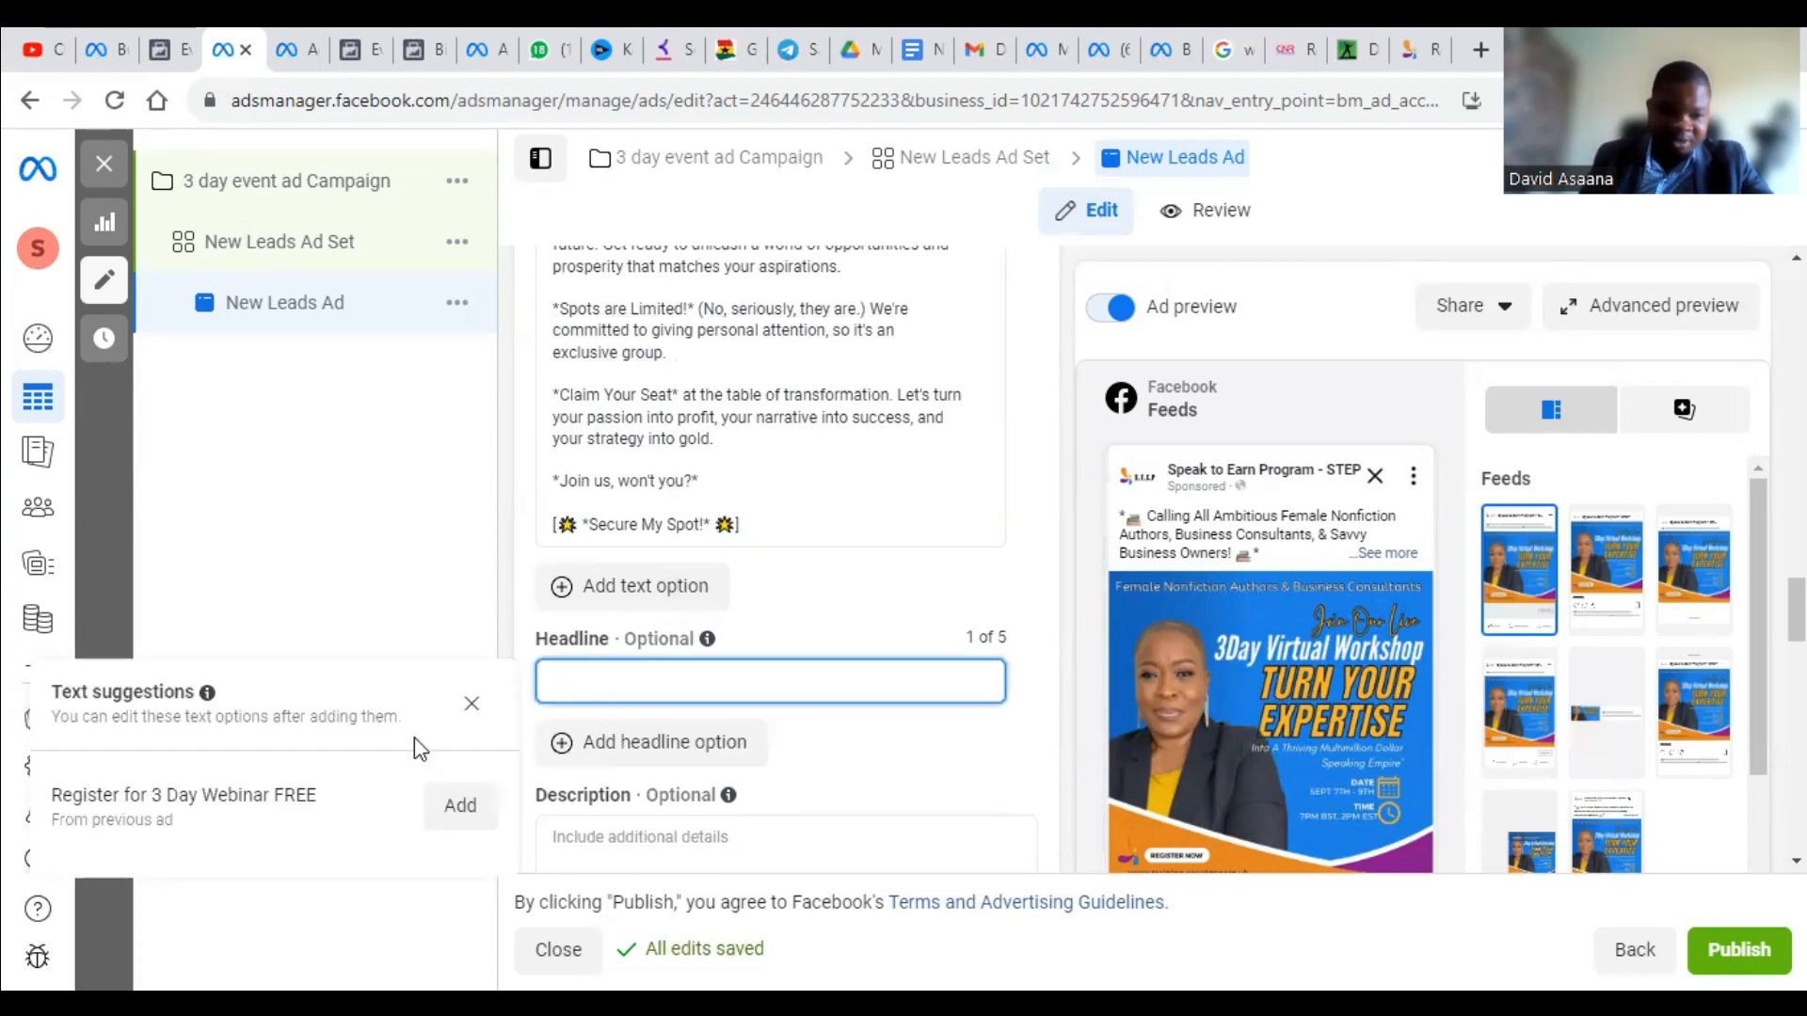
click(202, 805)
click(460, 805)
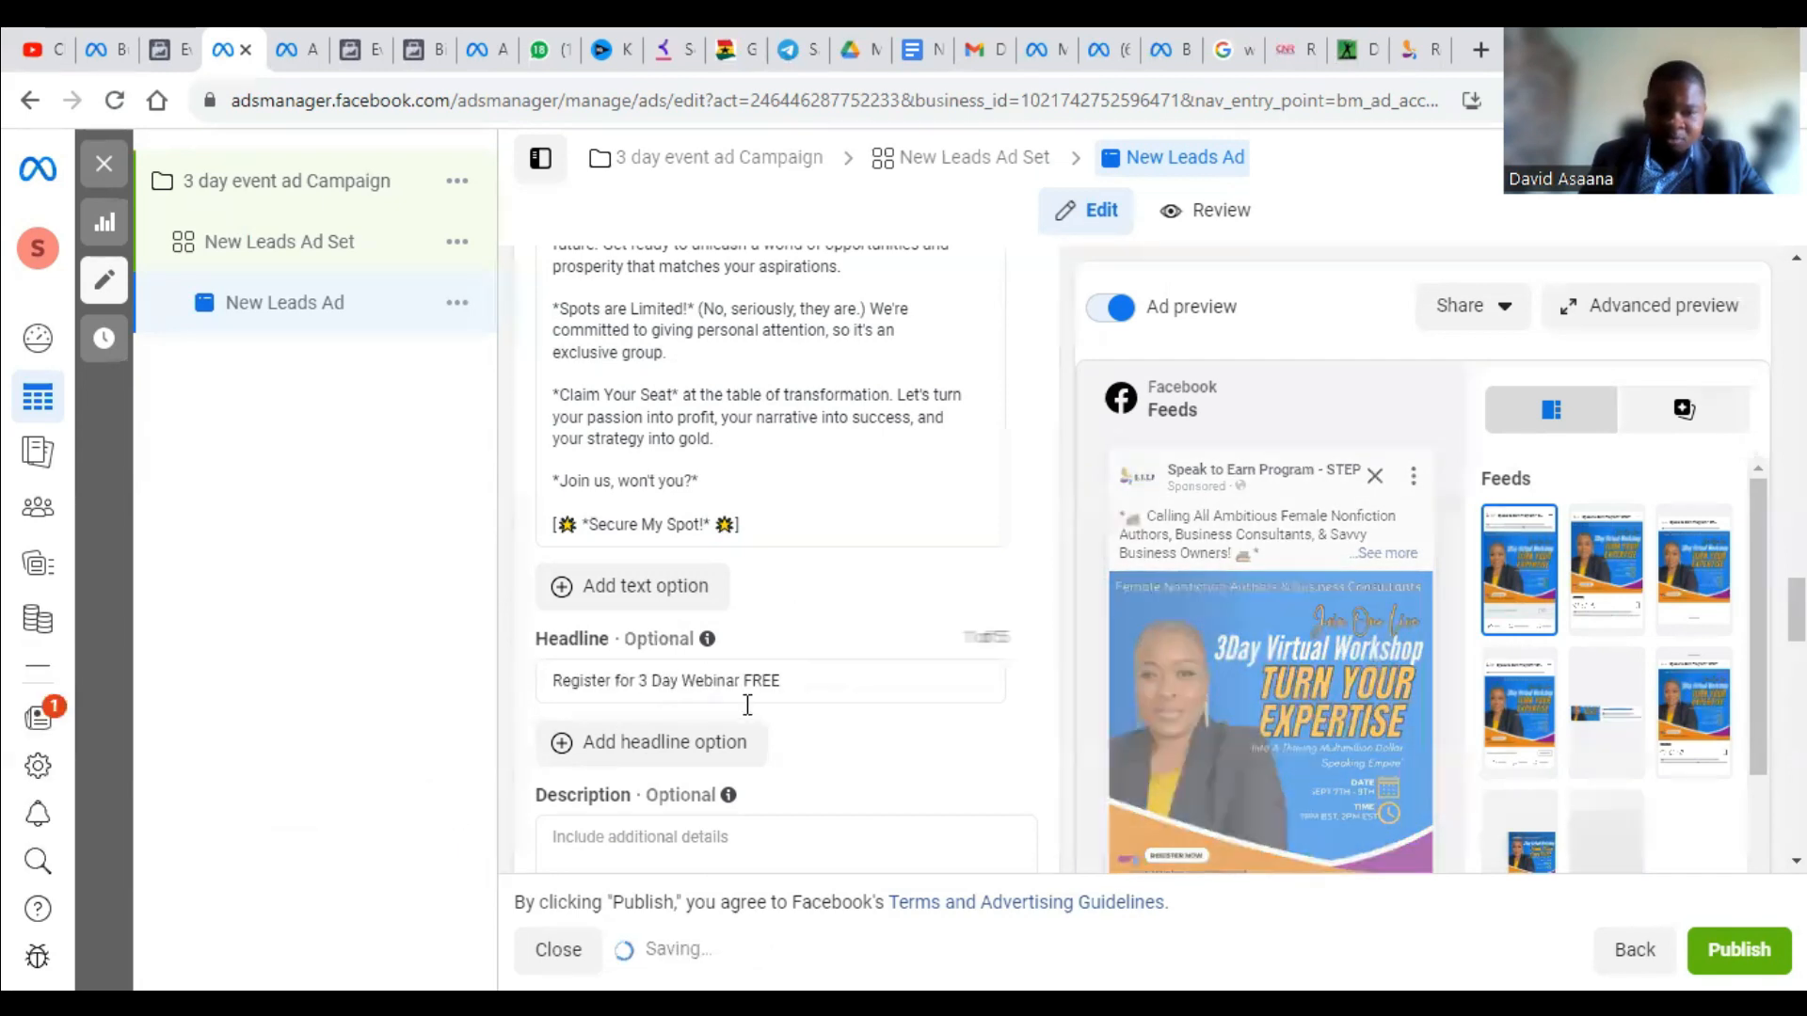
Step: Change the ad's call to action to Book now
scroll(789, 715, down, 3)
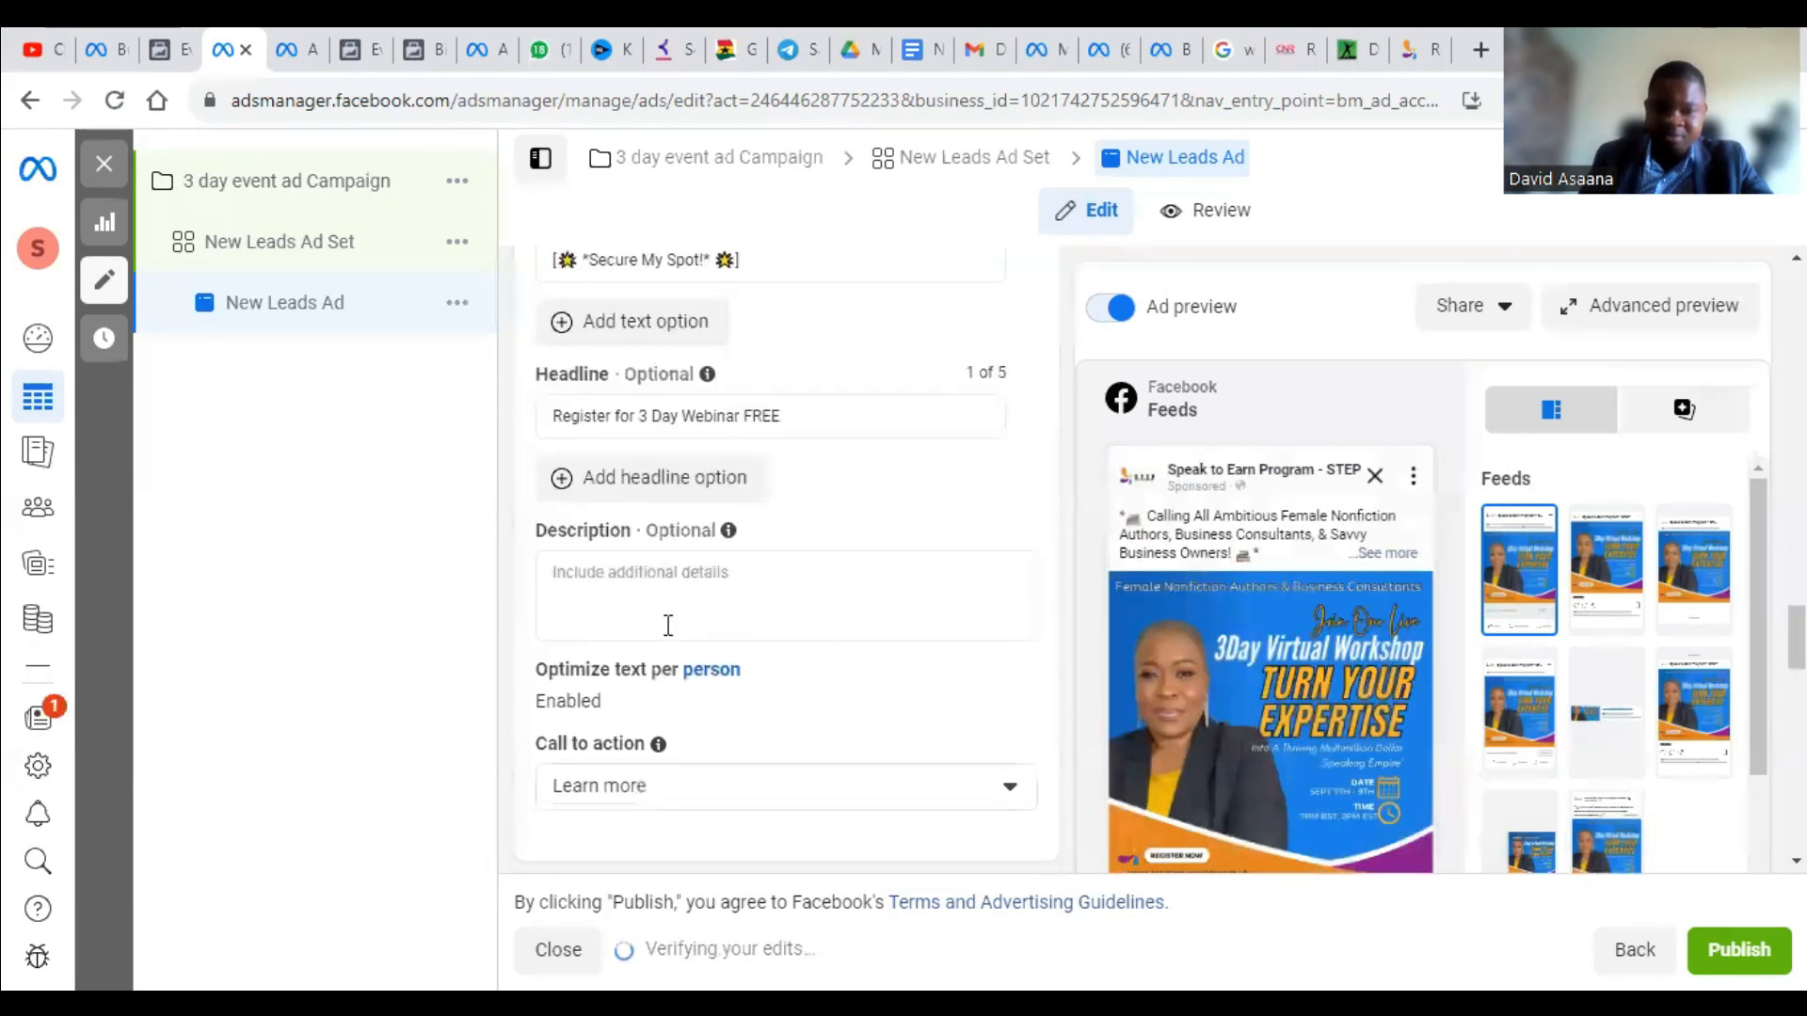
scroll(693, 647, down, 4)
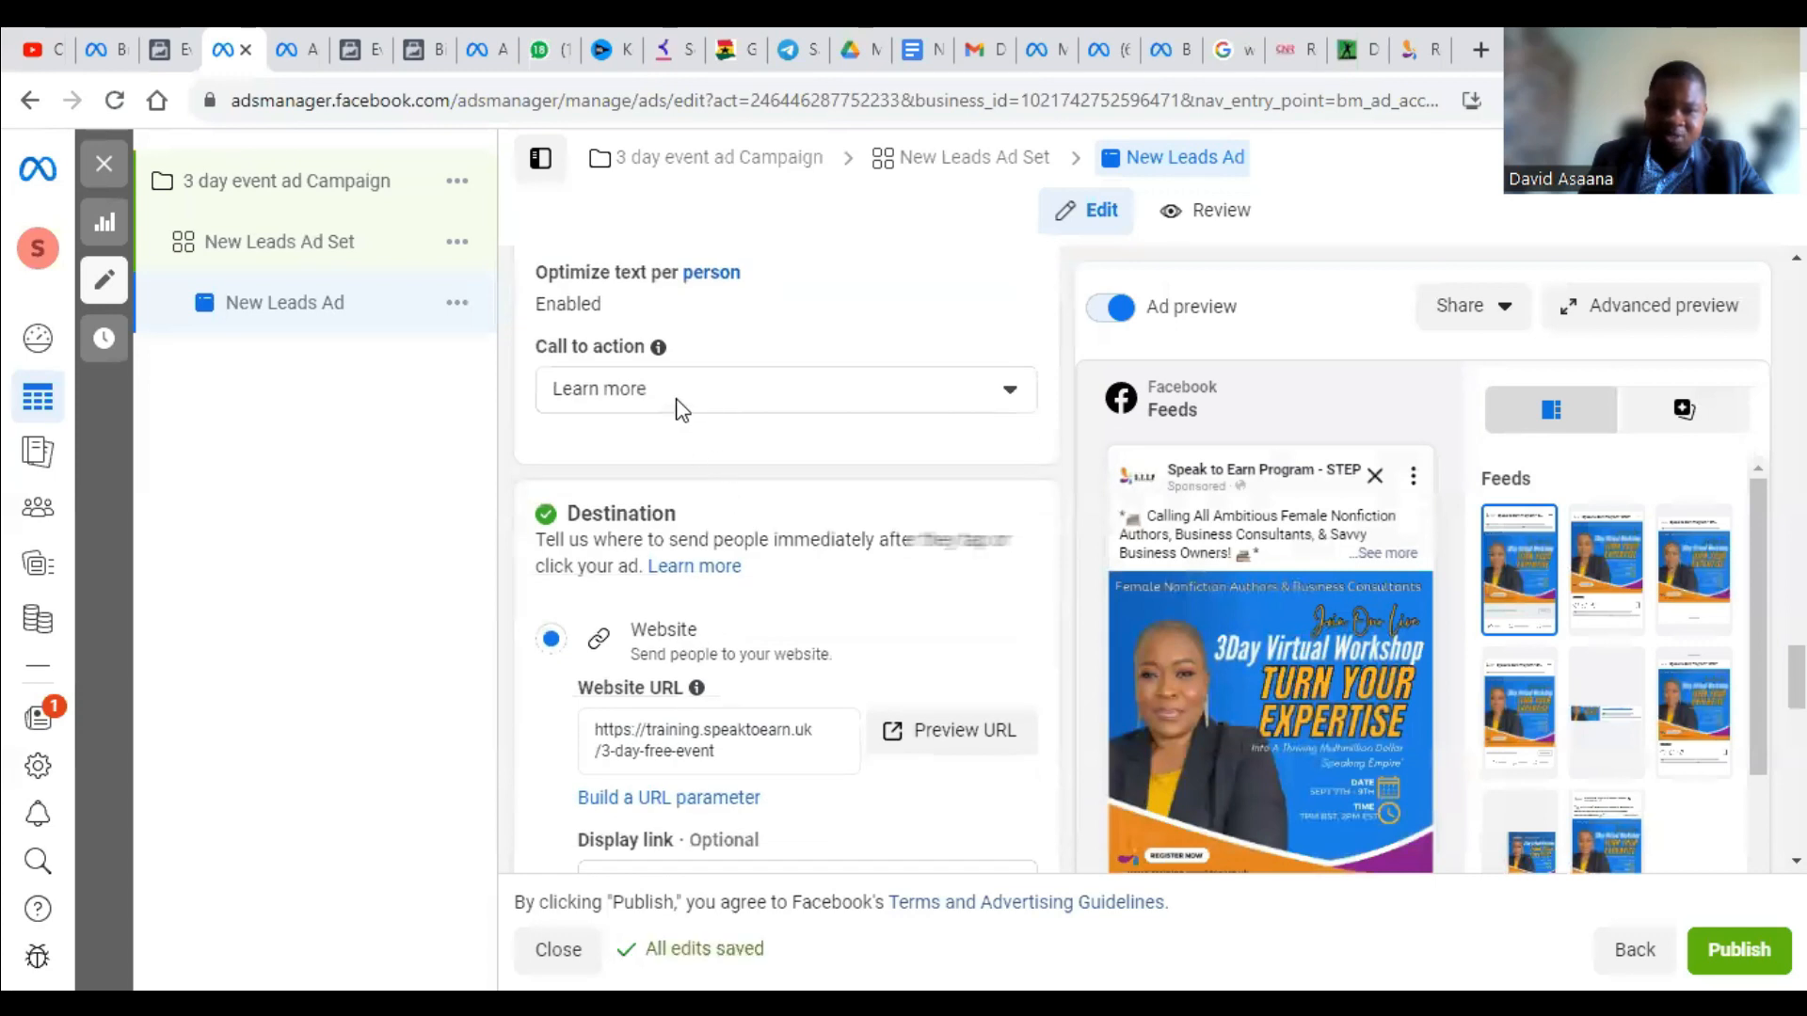
click(707, 399)
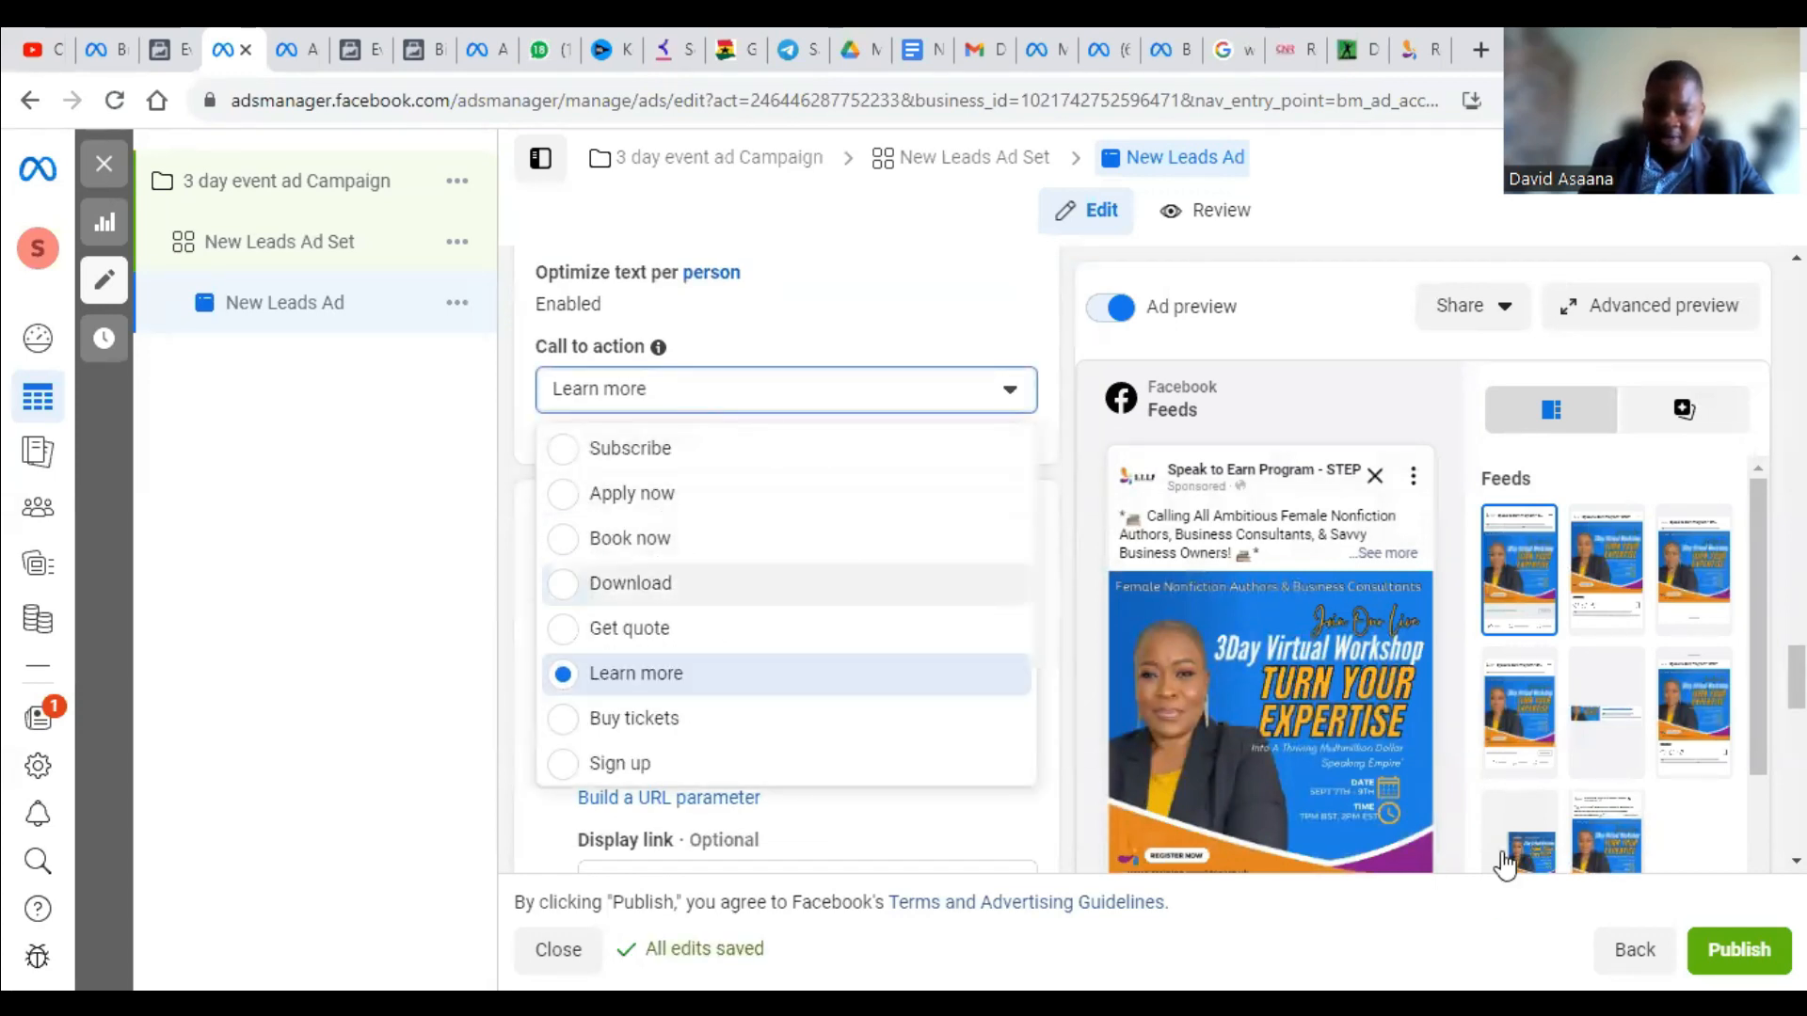
click(713, 555)
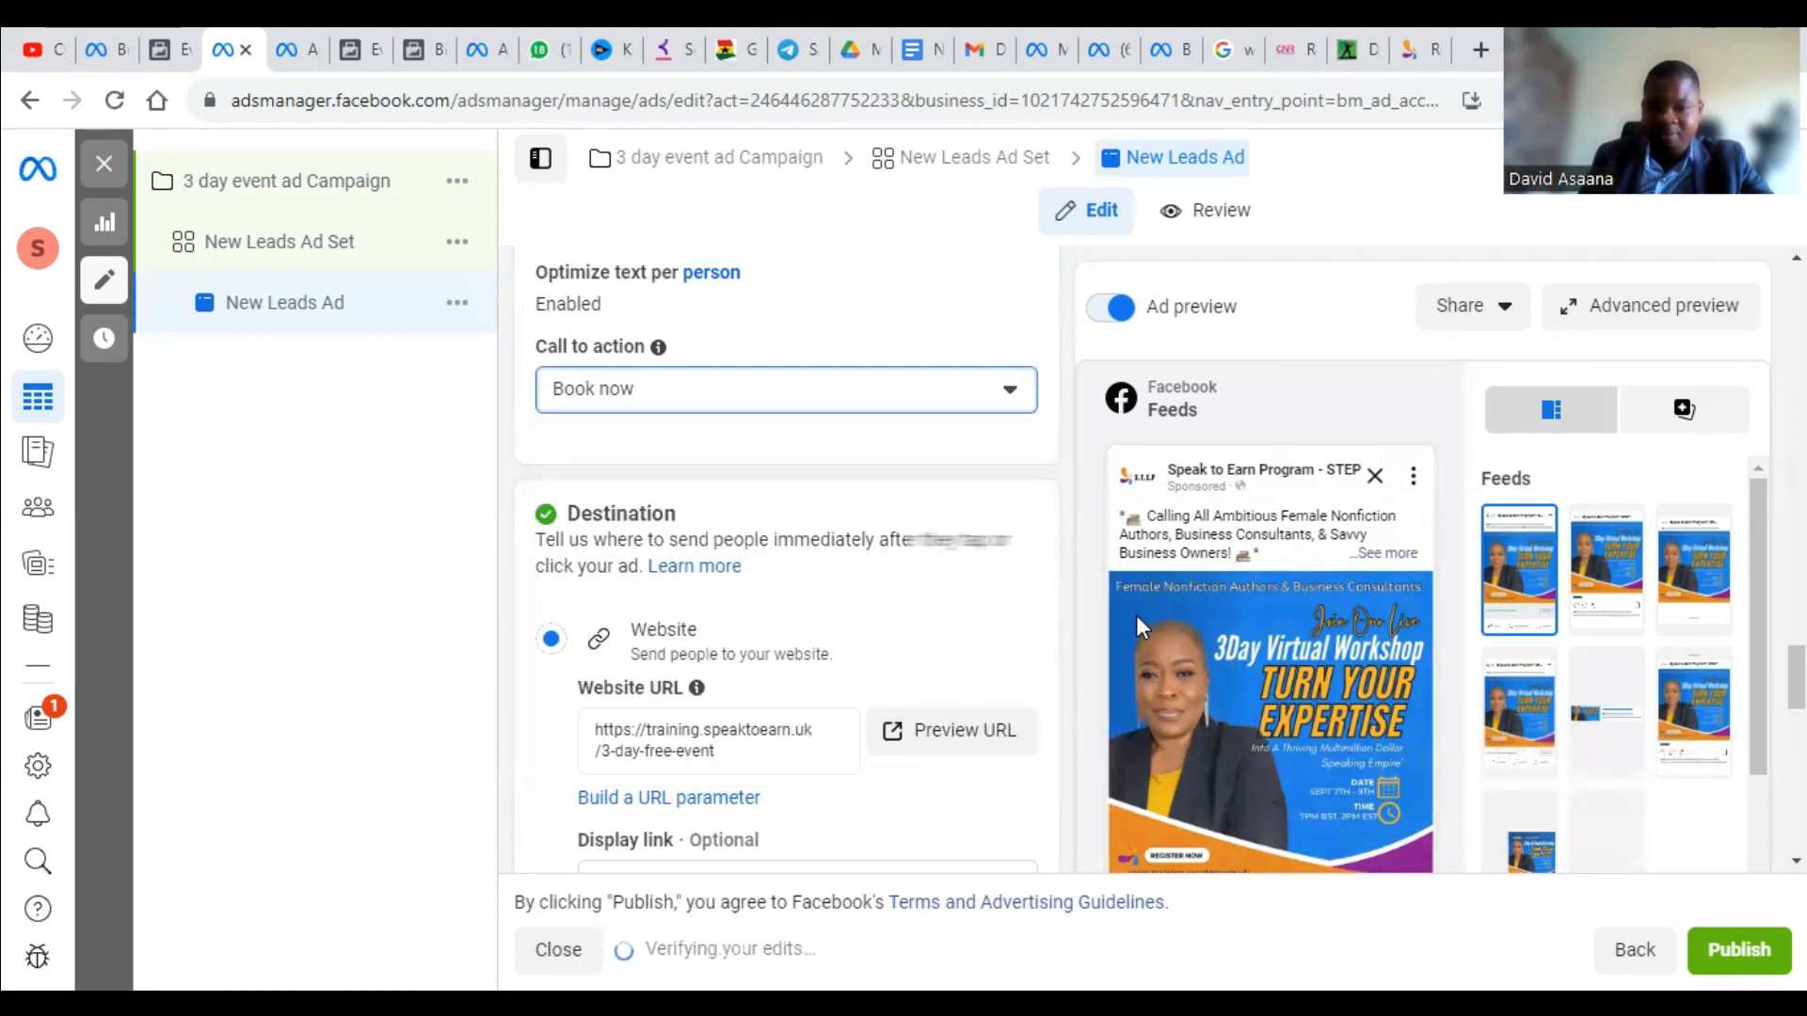
Step: Review the ad's destination URL, language and tracking settings, feed preview and primary text
scroll(1176, 640, down, 5)
scroll(762, 518, down, 4)
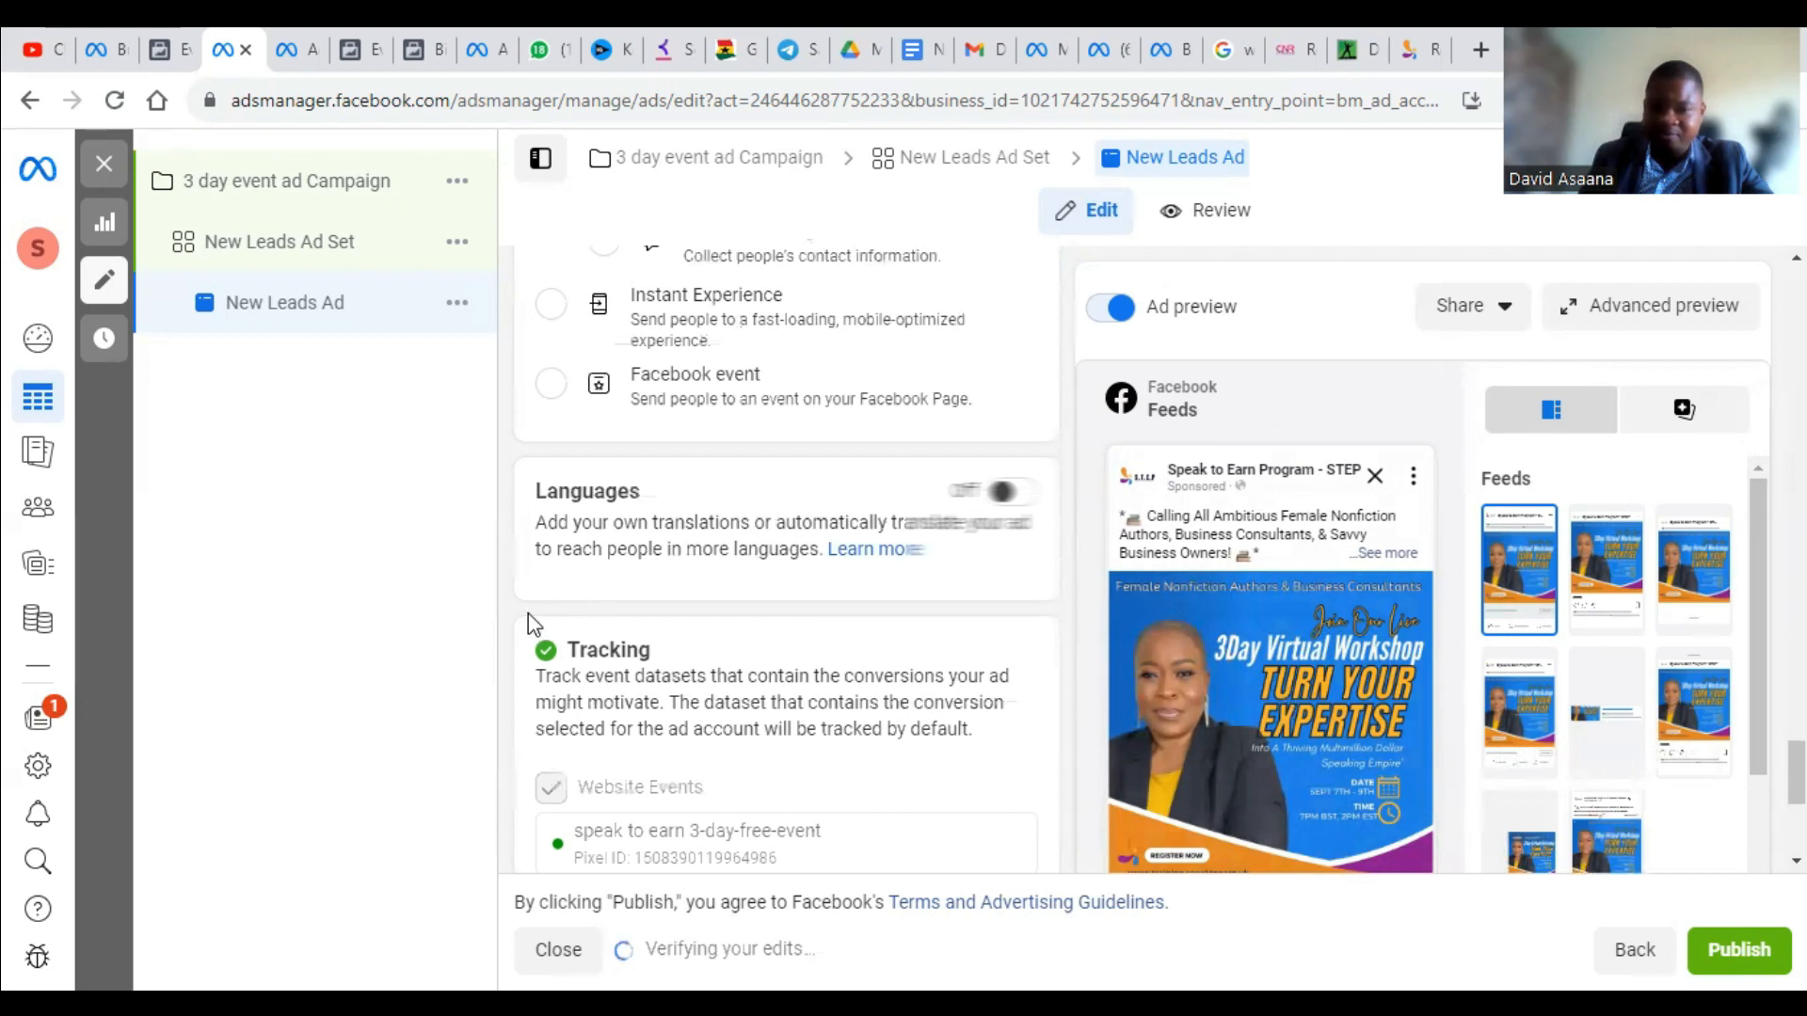
scroll(1370, 734, down, 4)
scroll(904, 584, up, 7)
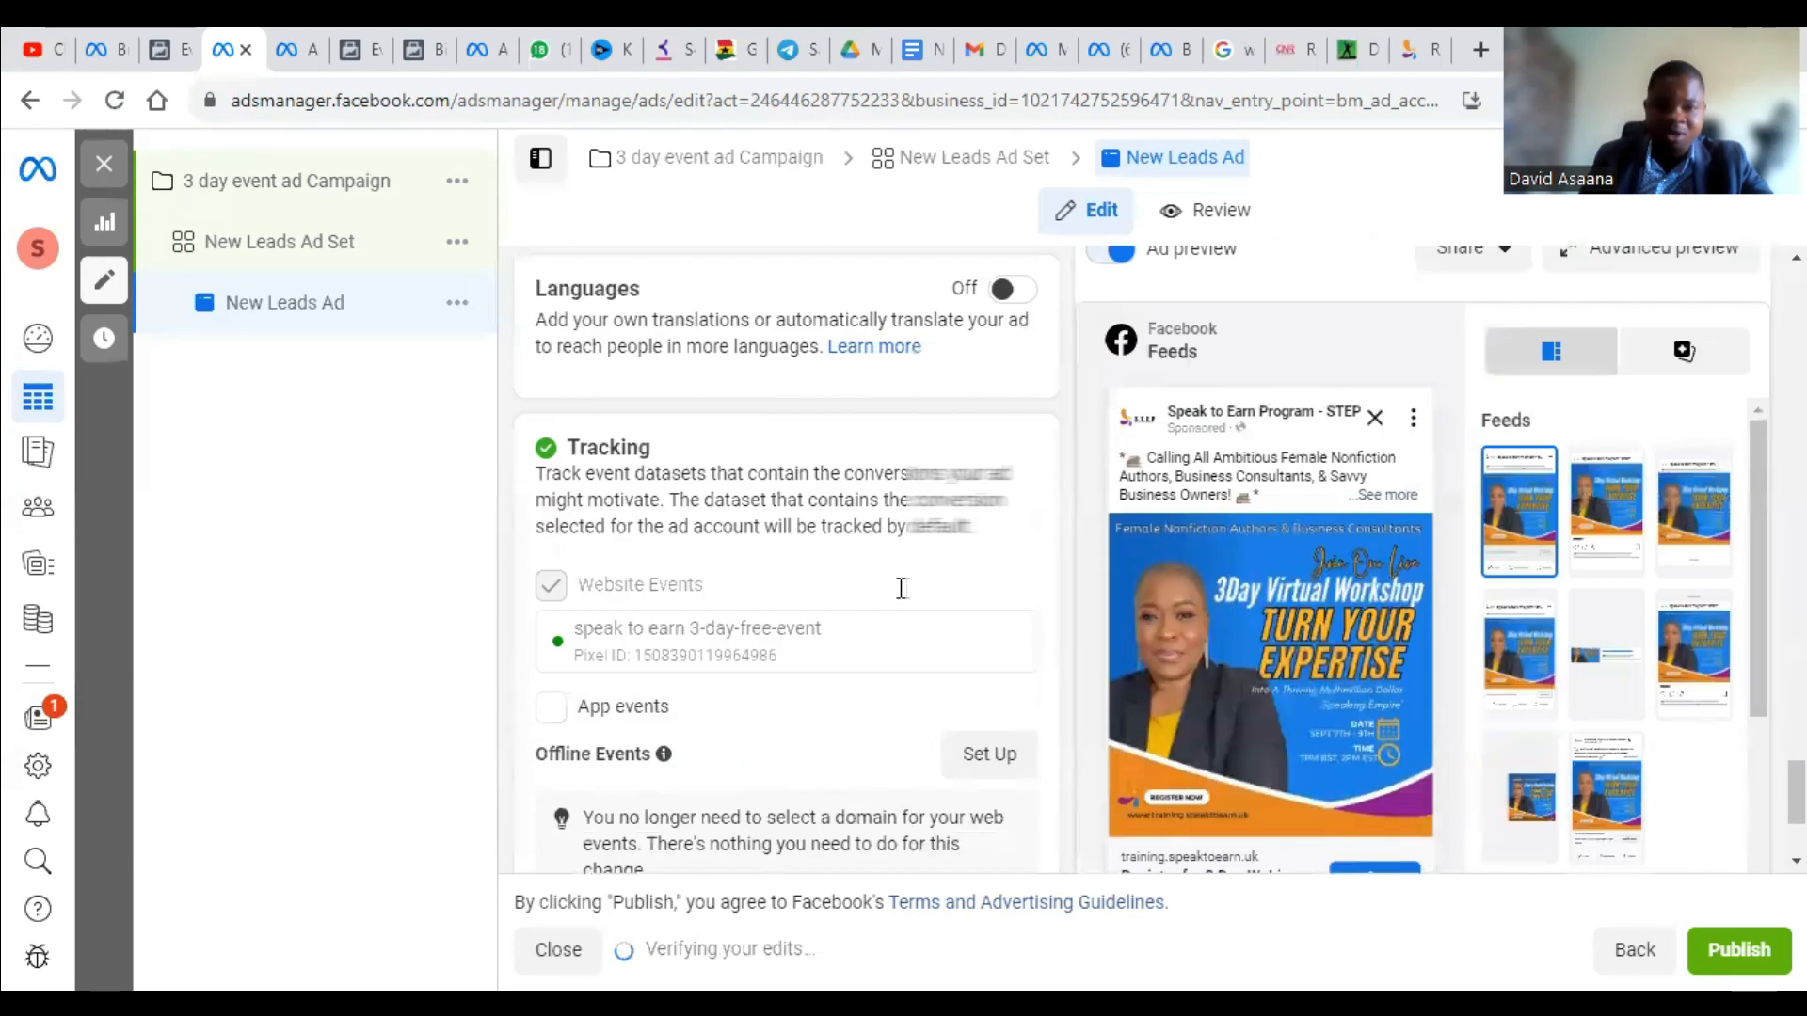
scroll(751, 489, up, 6)
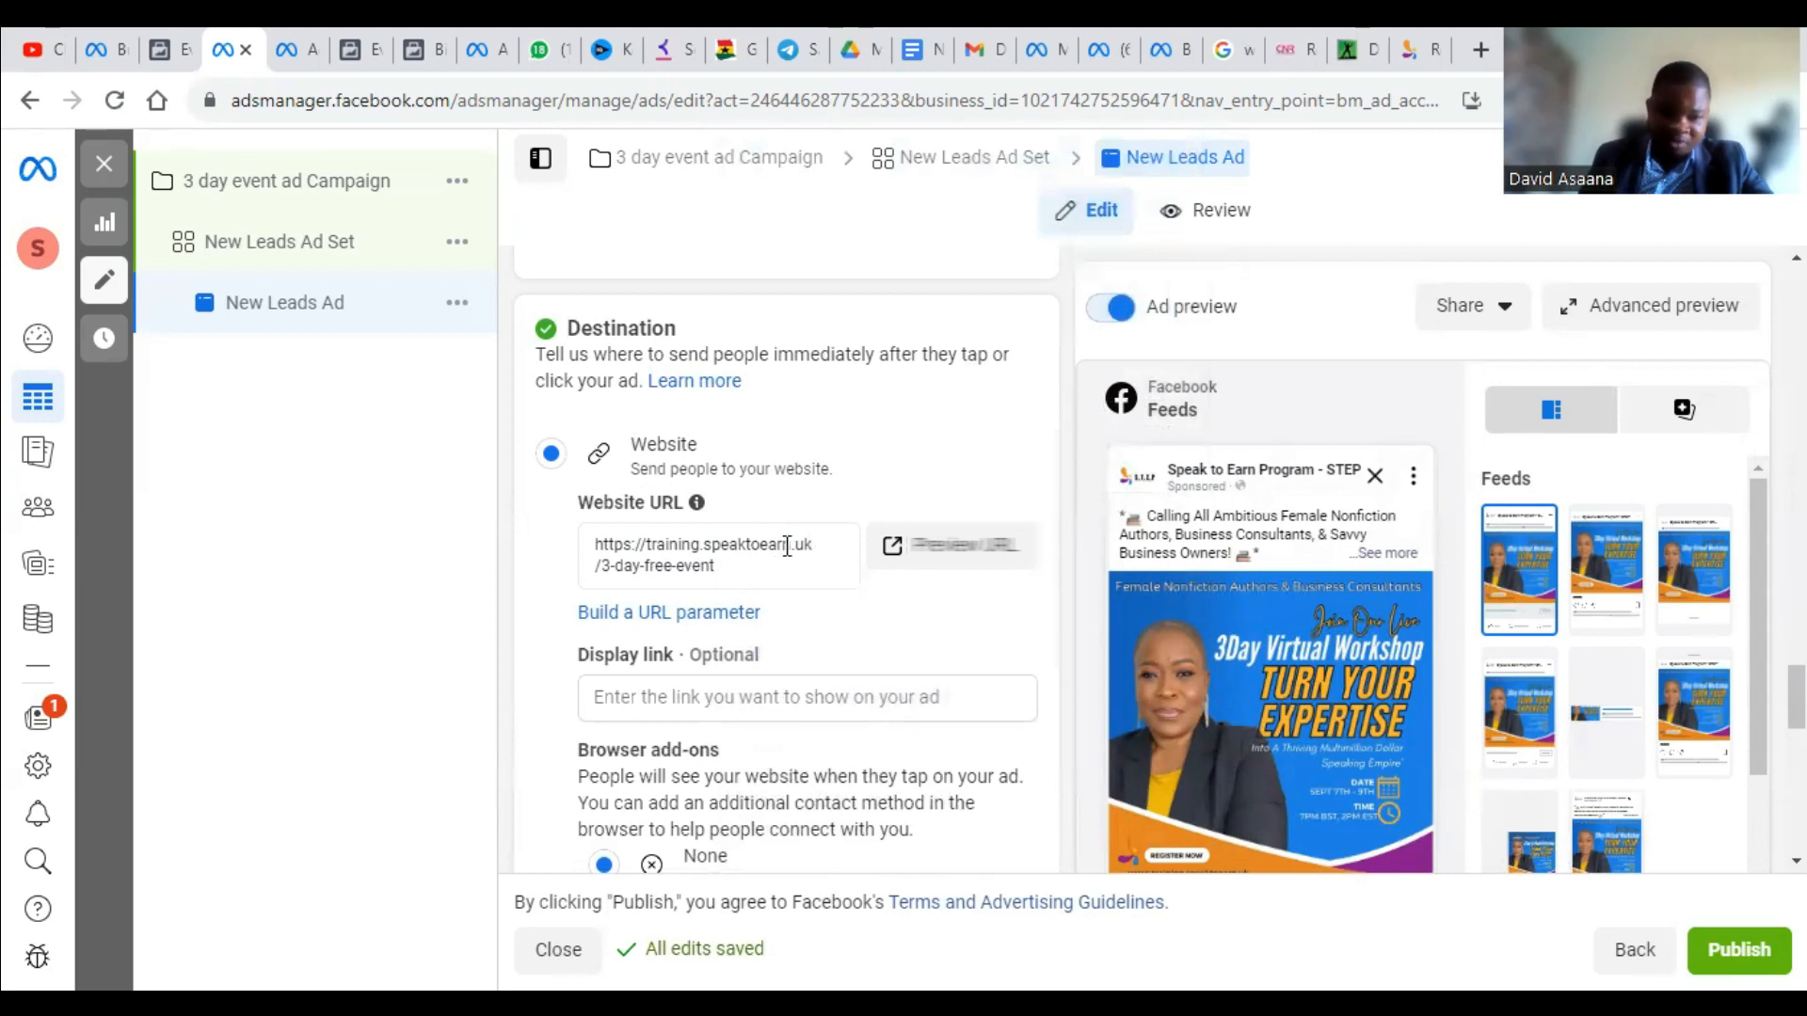
scroll(1066, 635, down, 6)
scroll(1287, 695, down, 3)
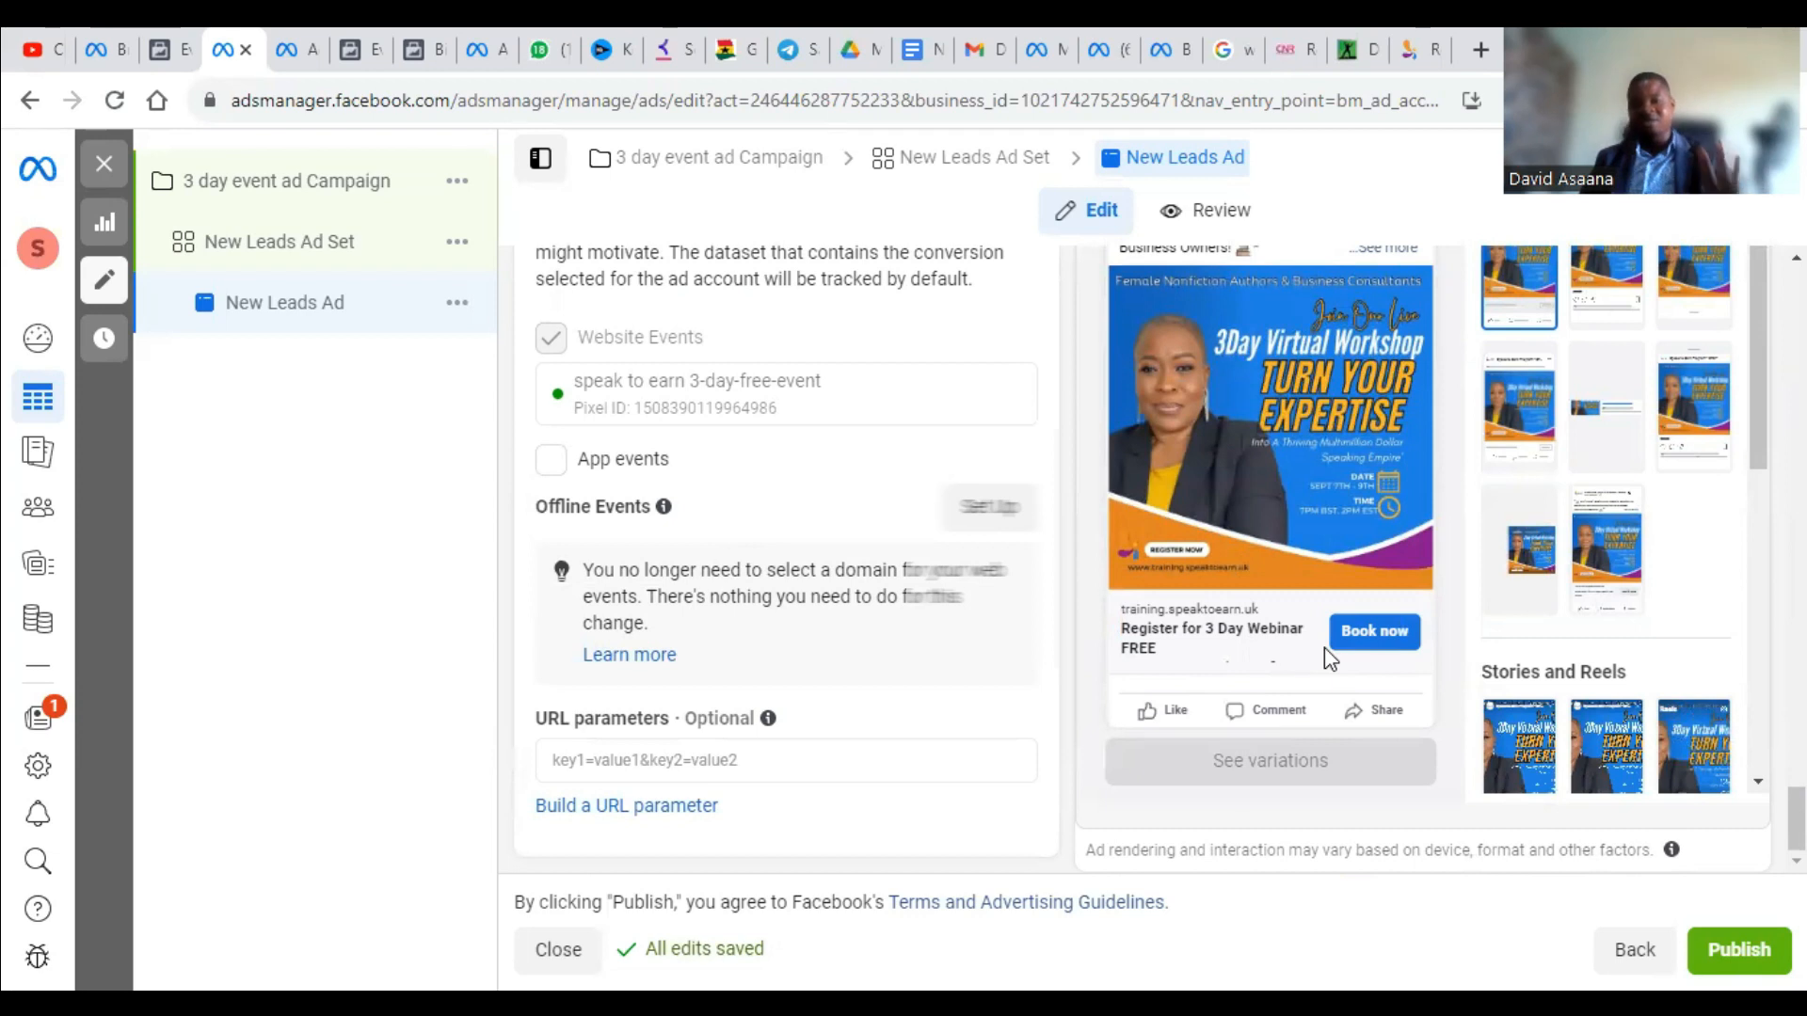
scroll(1325, 648, up, 5)
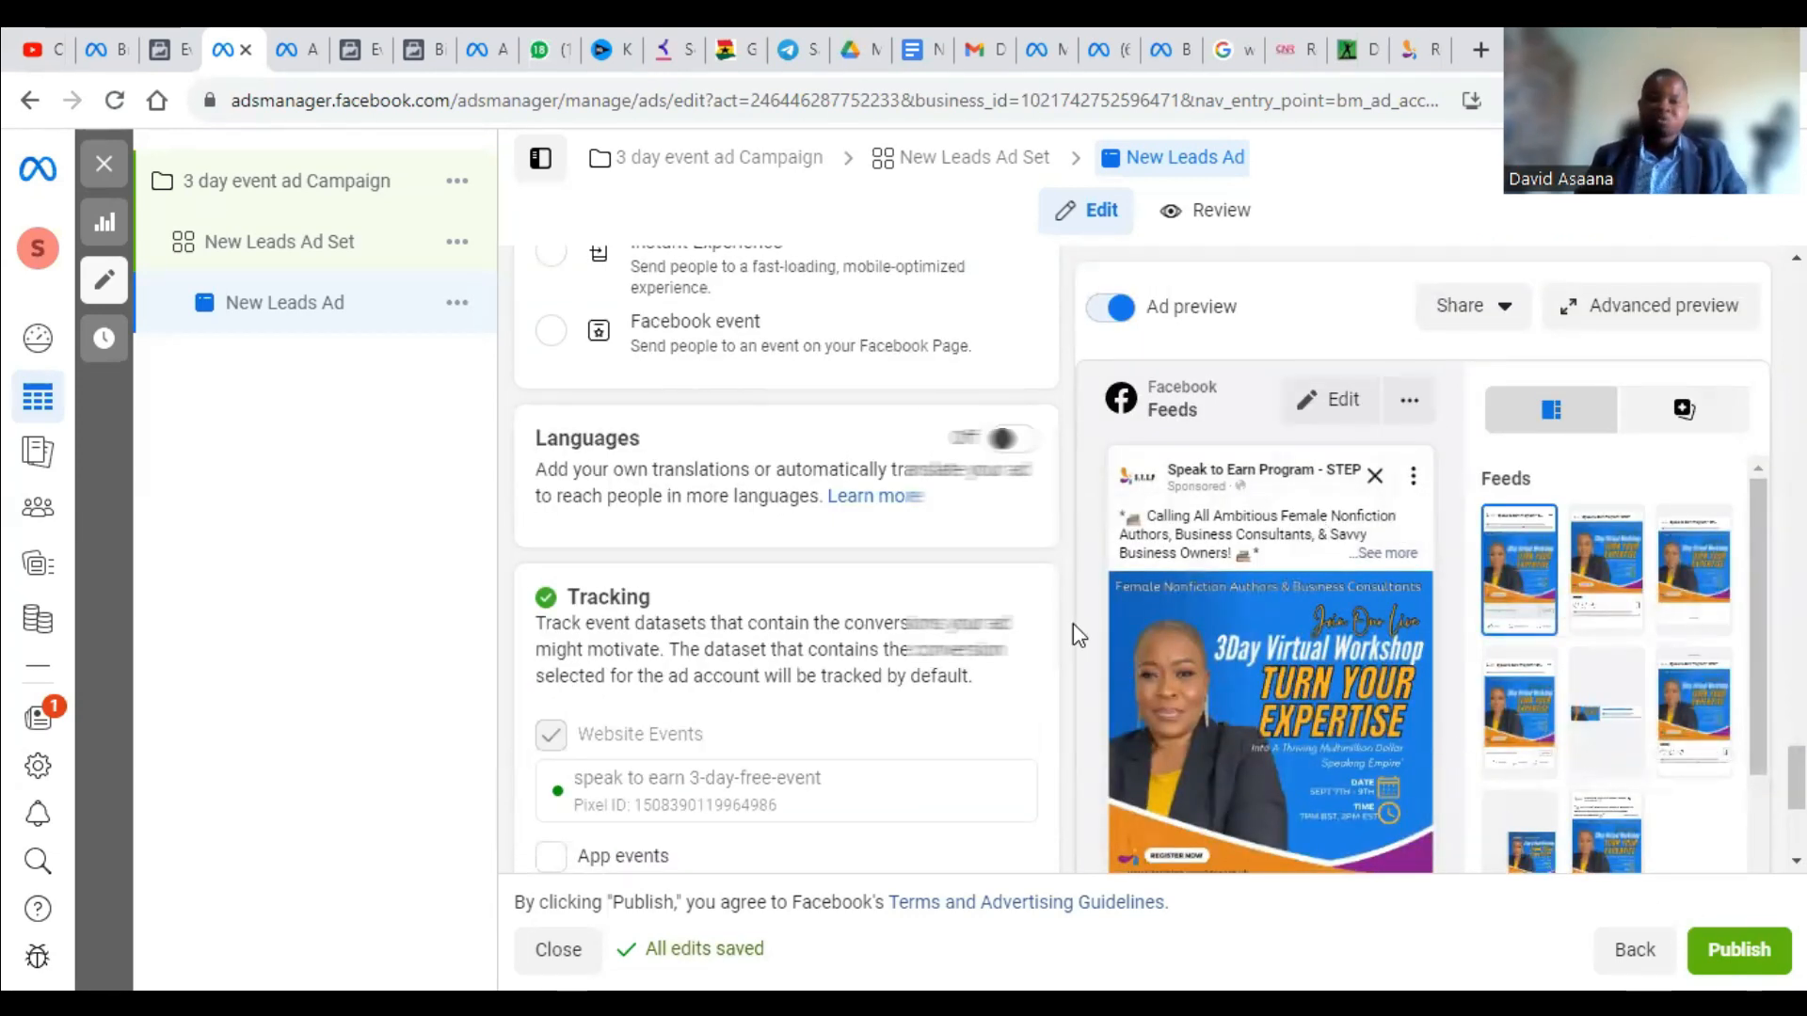
scroll(790, 538, down, 2)
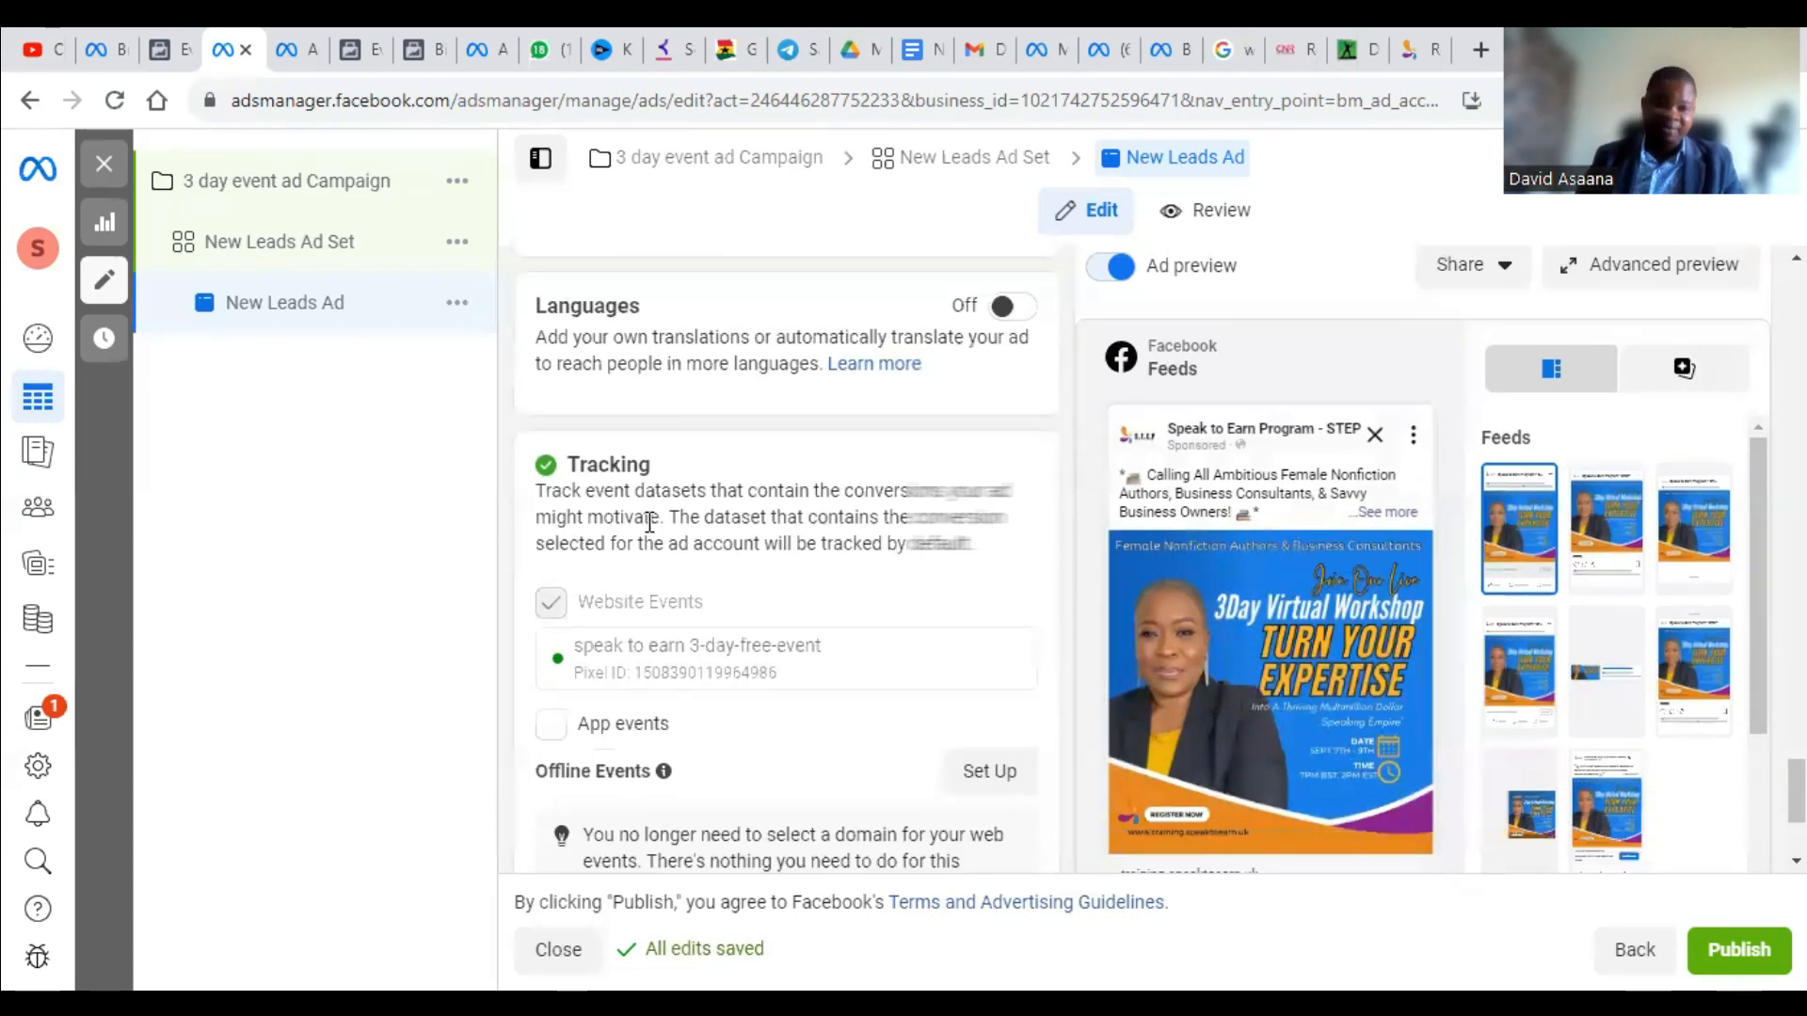
scroll(650, 525, up, 10)
scroll(676, 583, down, 5)
scroll(718, 541, up, 12)
scroll(720, 557, up, 10)
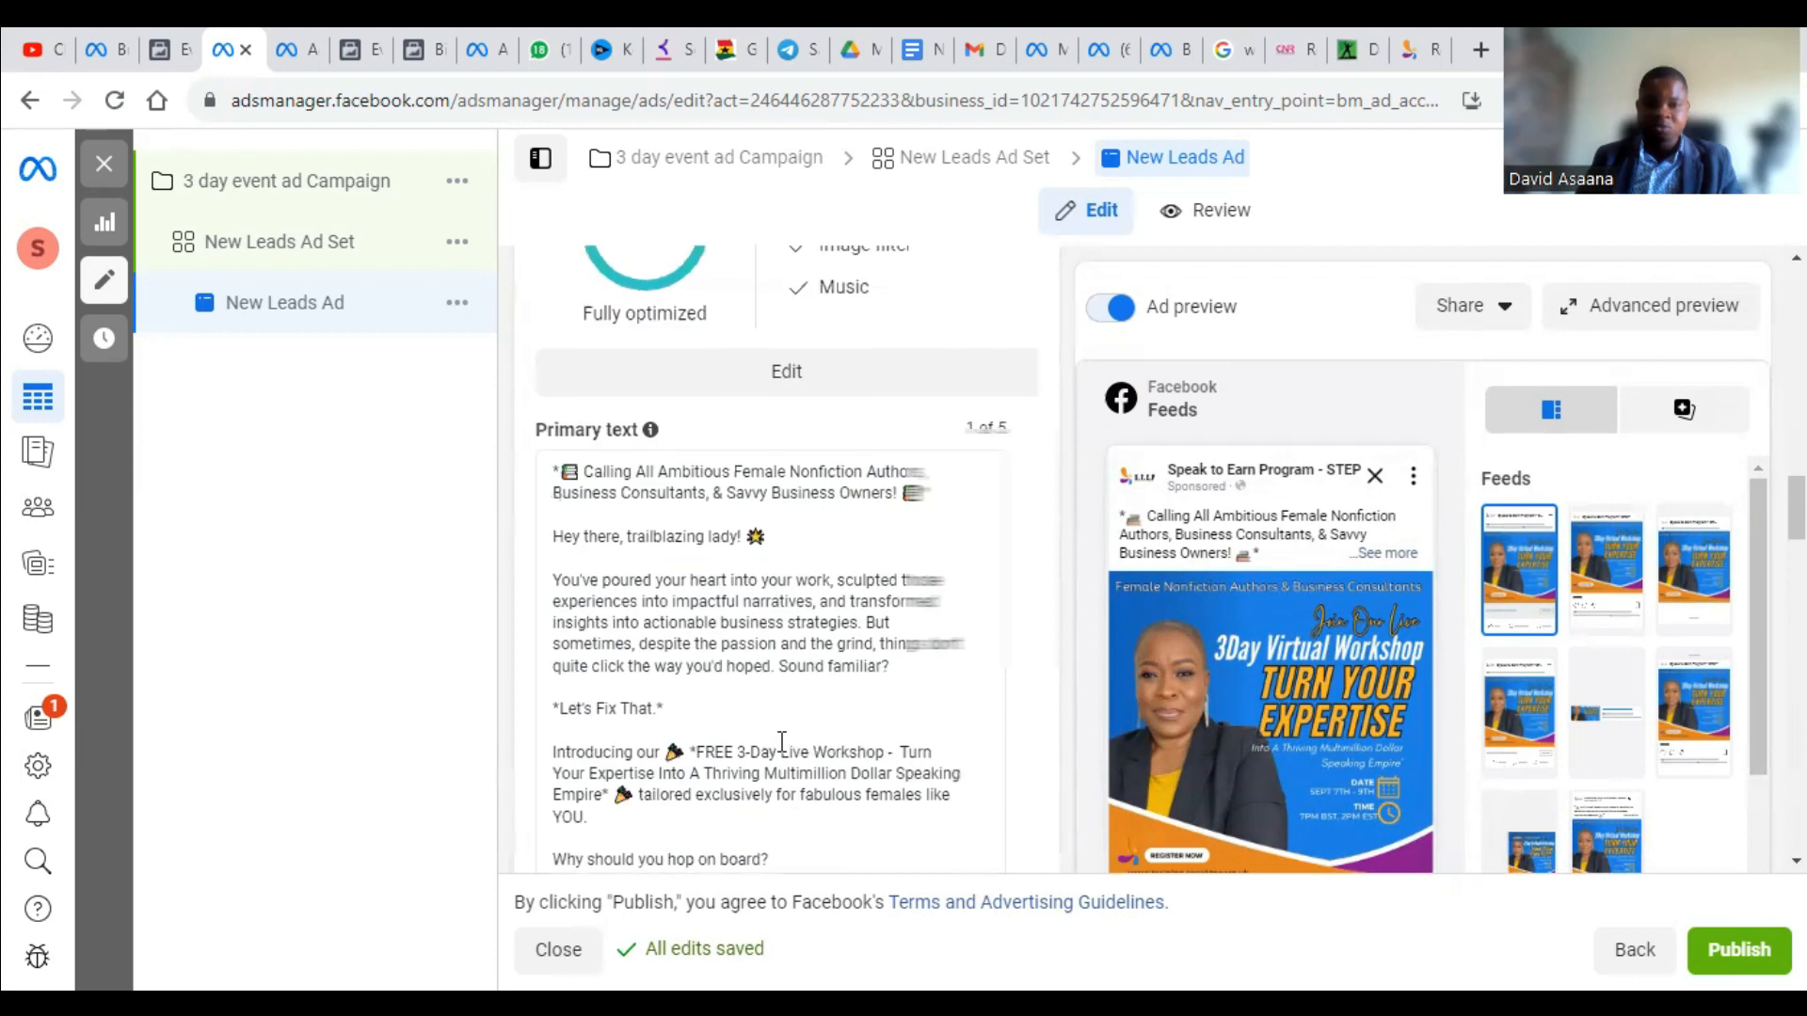
Step: Look over the media editing options, the Advantage+ creative enhancements and the placement previews without changing anything
click(925, 386)
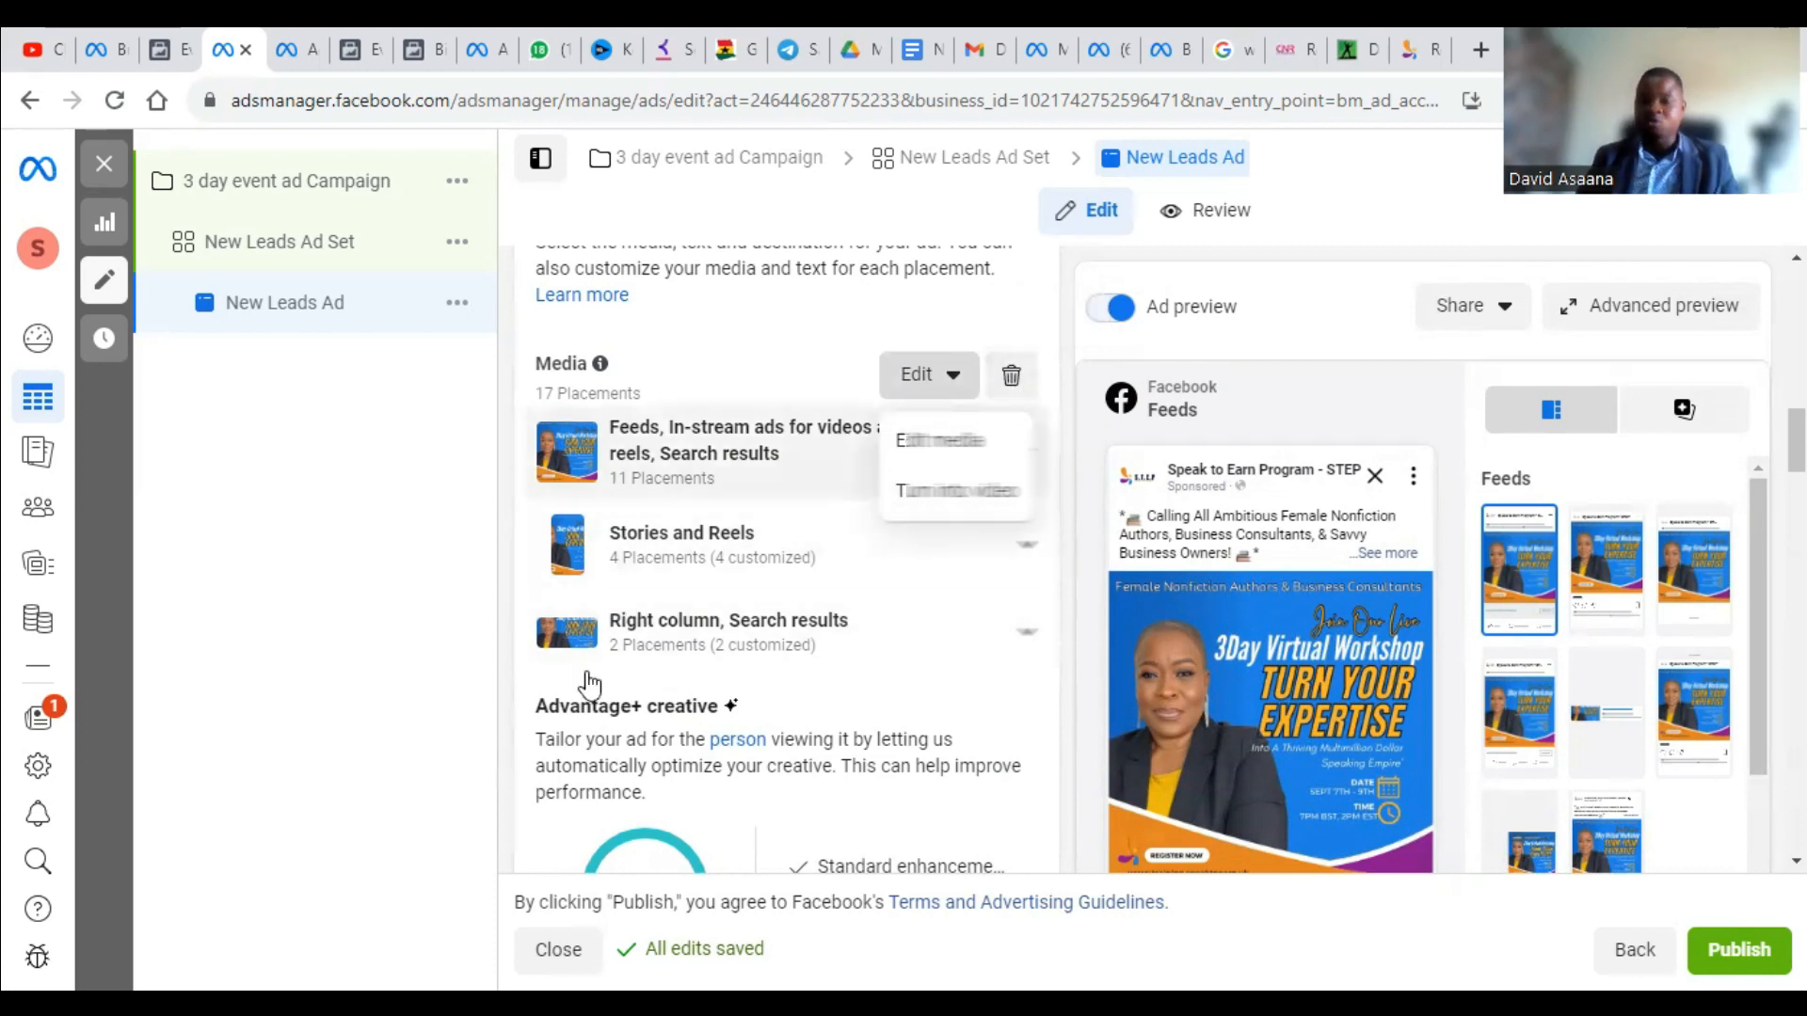
click(208, 548)
scroll(785, 564, down, 4)
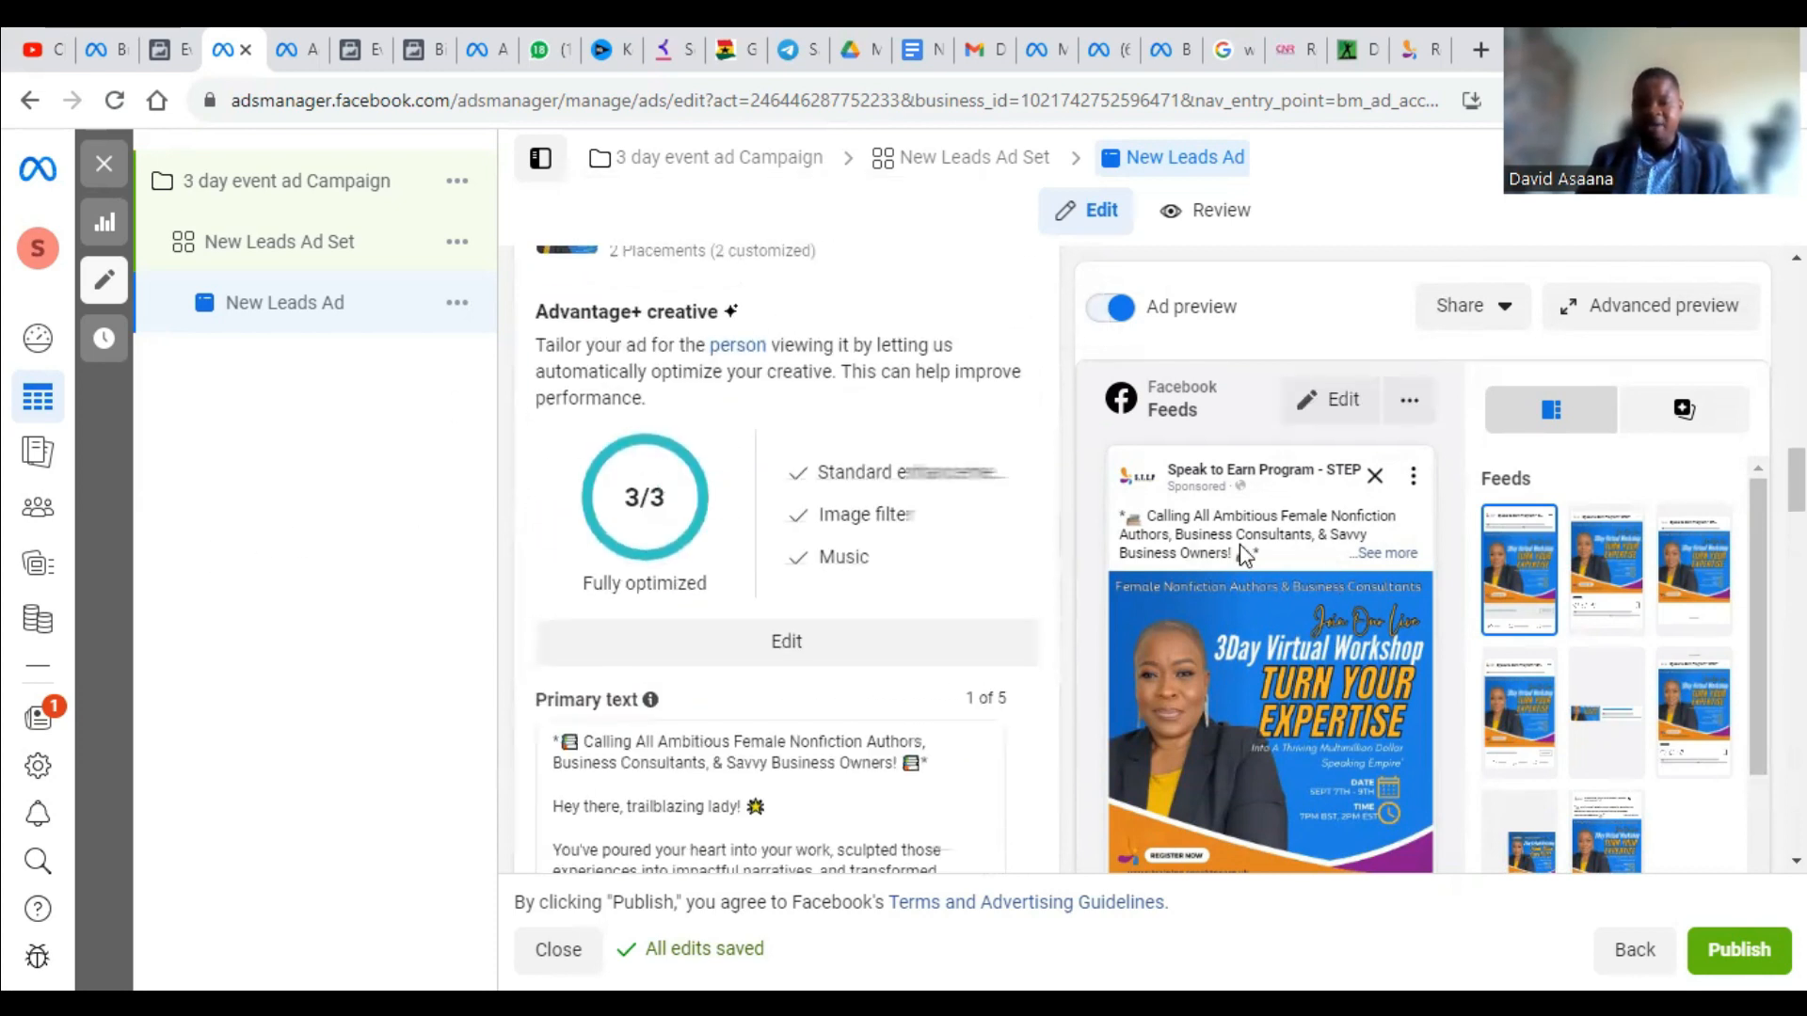
scroll(954, 468, up, 4)
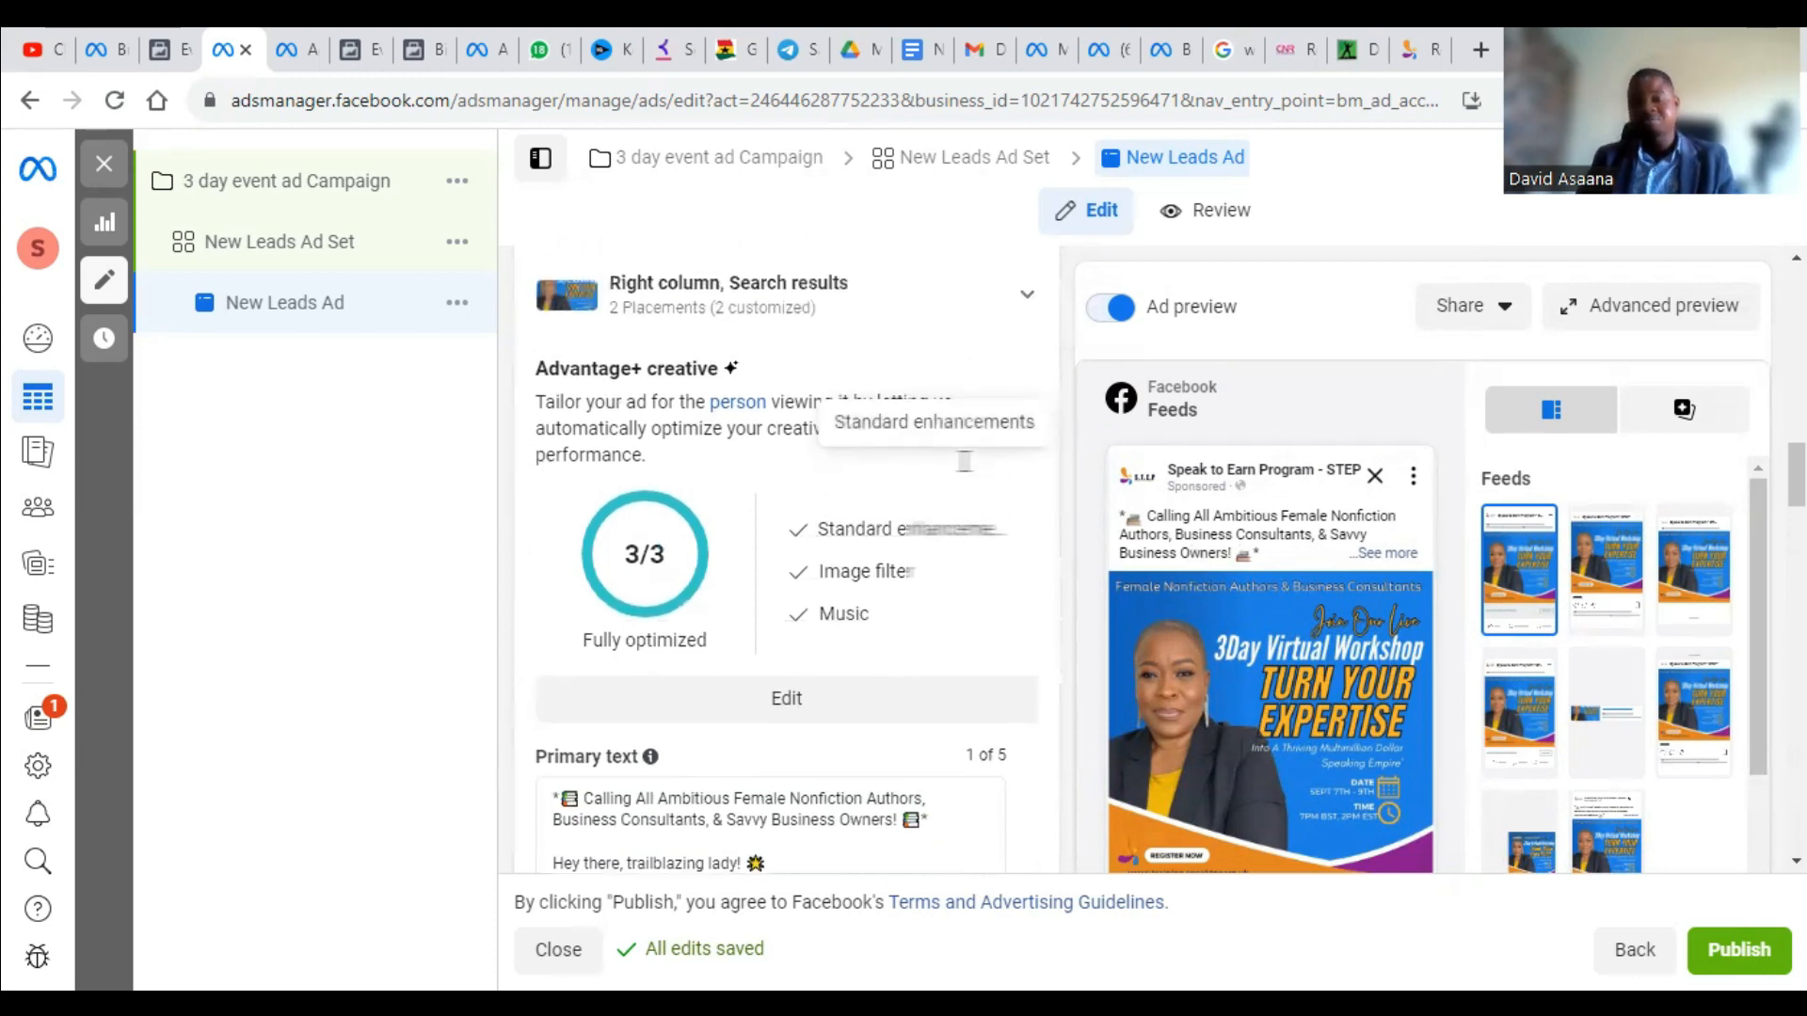
scroll(1600, 706, down, 7)
scroll(1383, 707, down, 3)
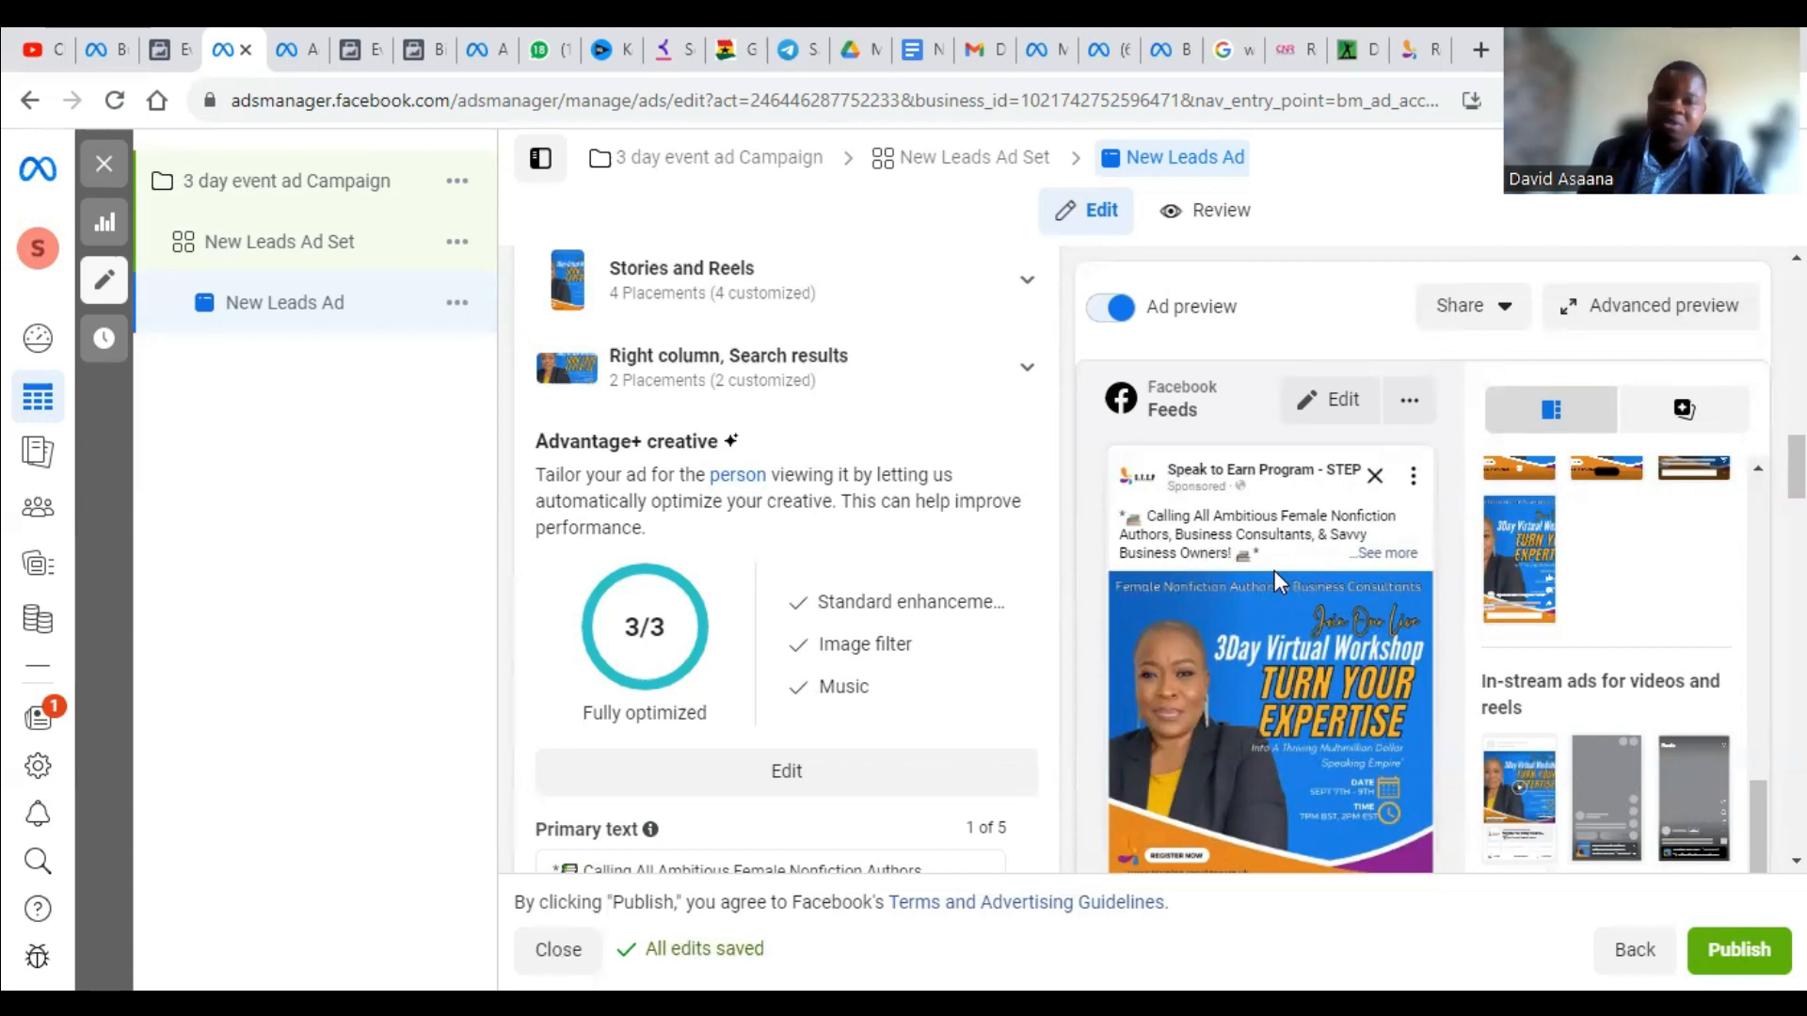
Step: Open the 3 day event ad Campaign, view its available actions, and look over its details and budget settings
click(442, 189)
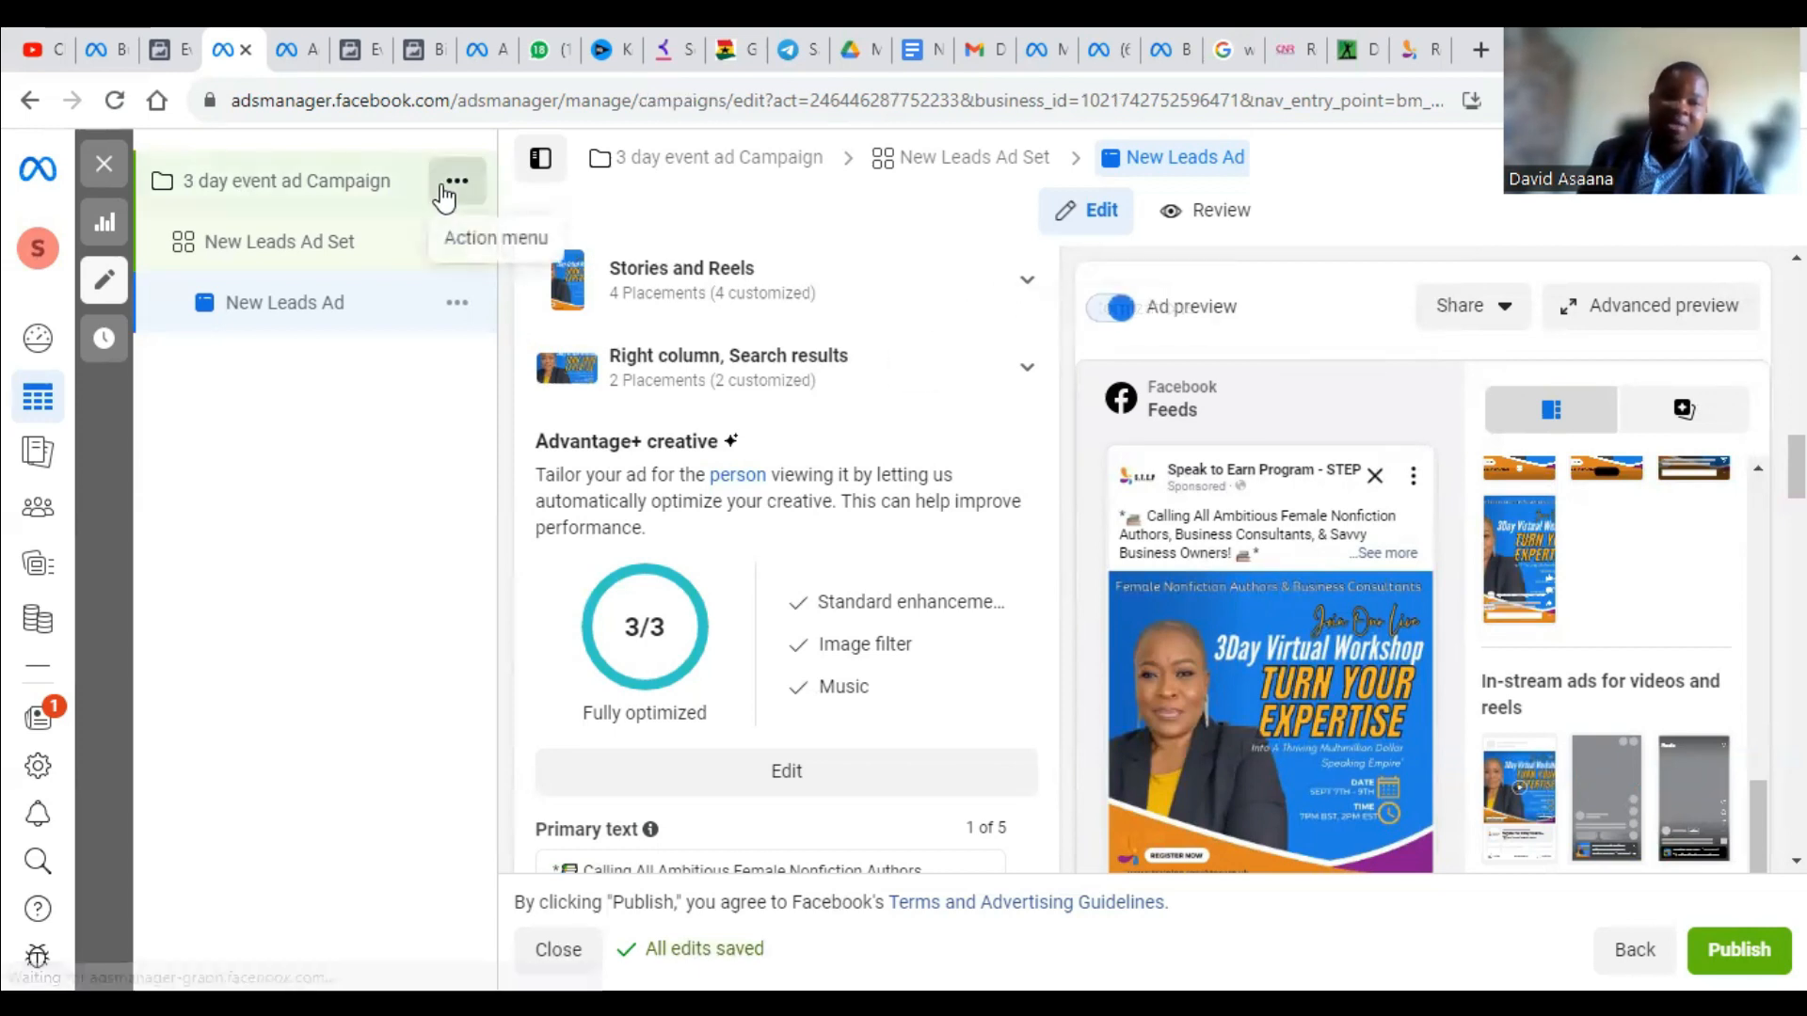
click(442, 188)
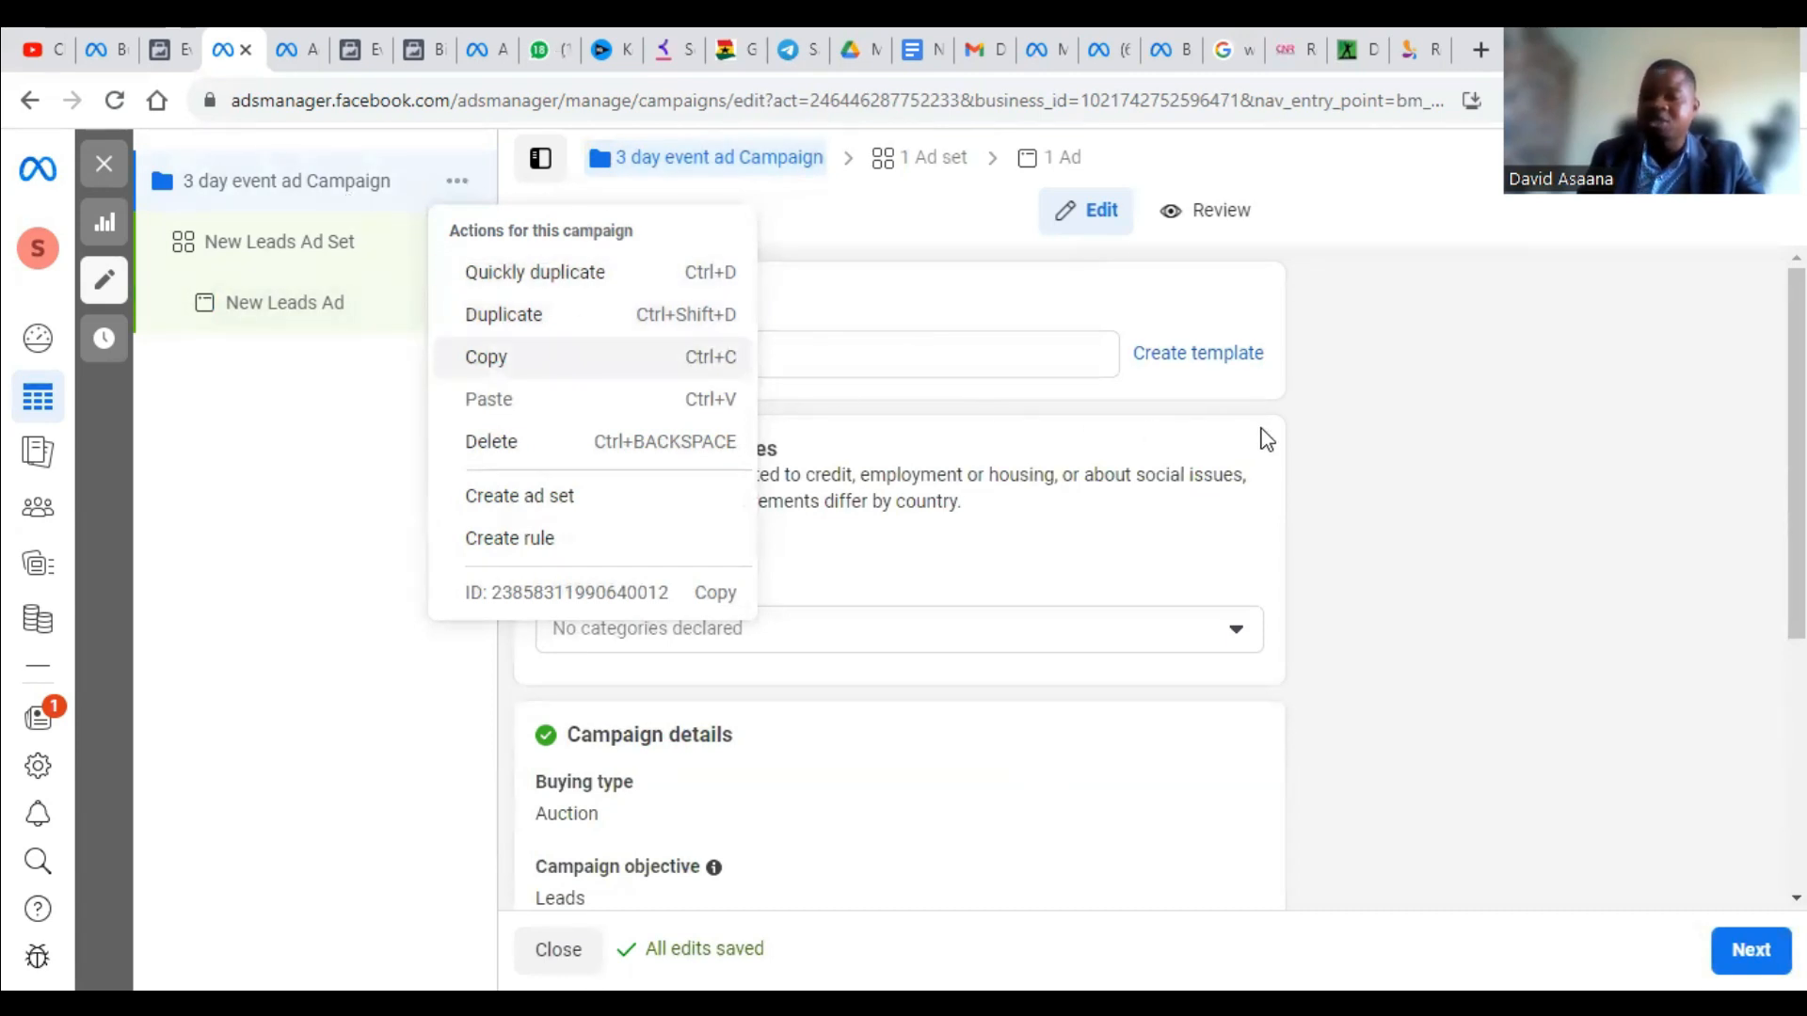
click(230, 380)
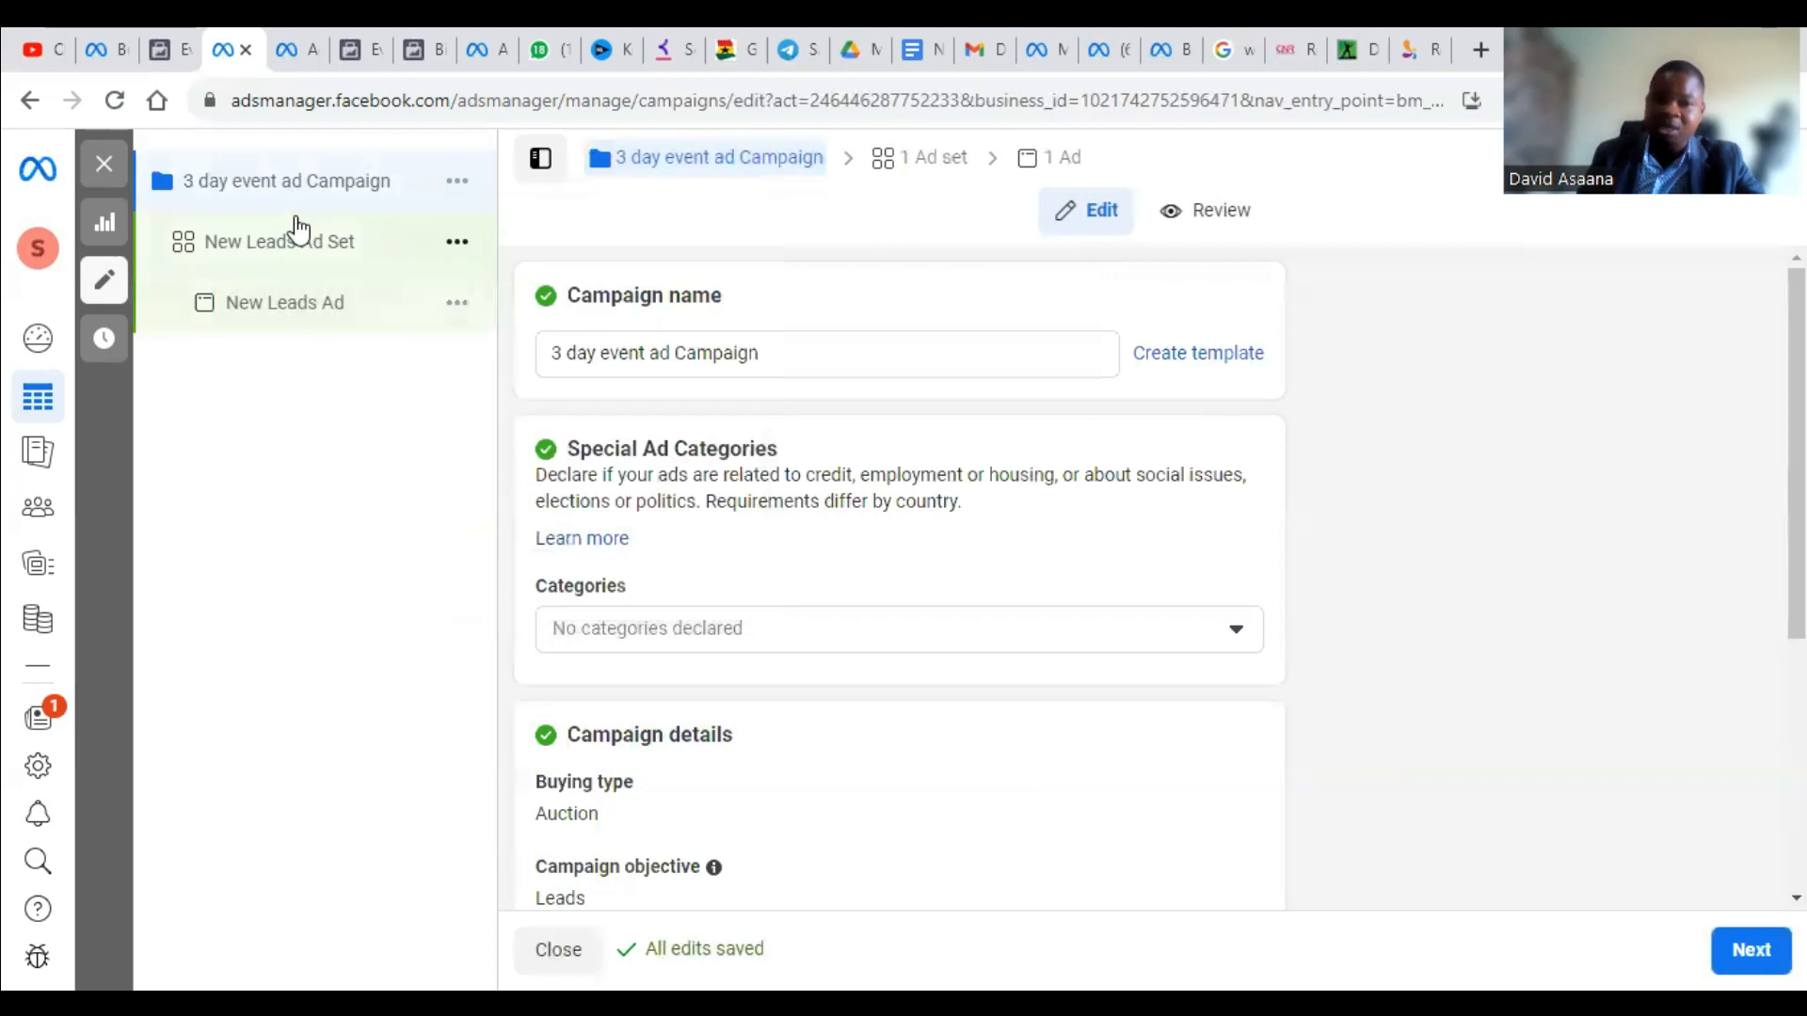
scroll(799, 528, down, 5)
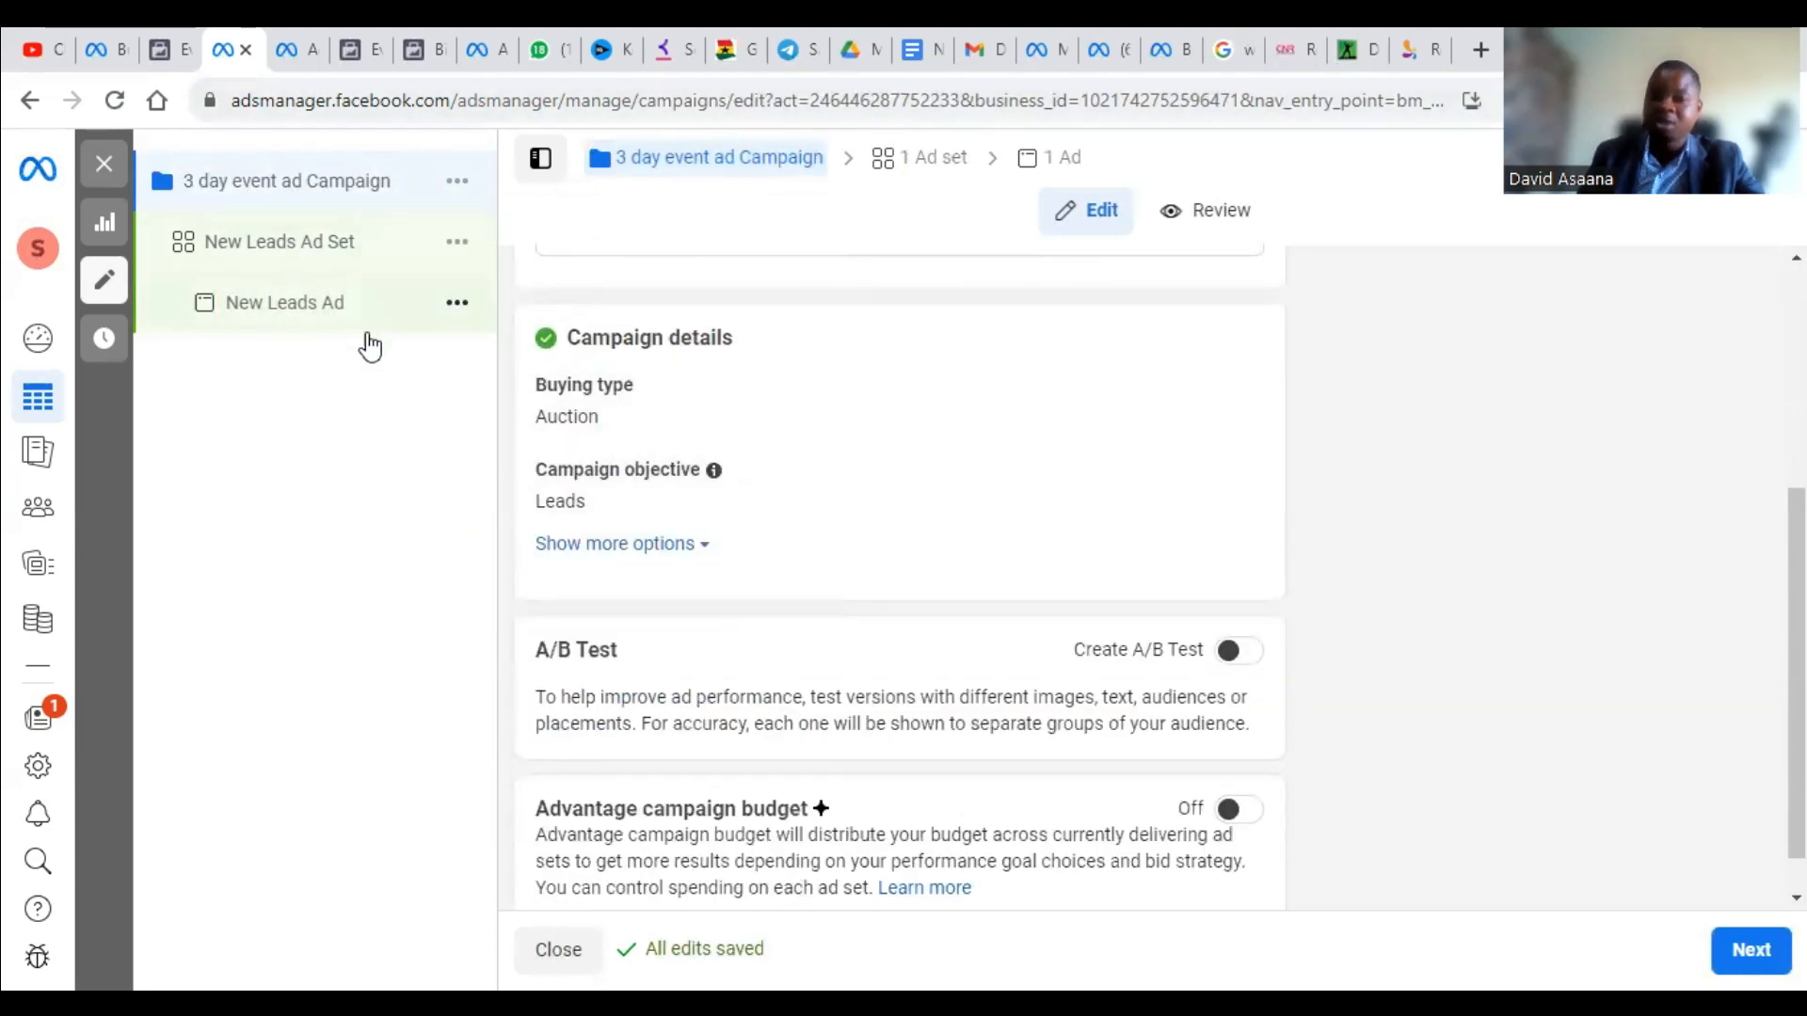
Step: View the actions available for New Leads Ad and for New Leads Ad Set, closing both lists without choosing anything
click(461, 301)
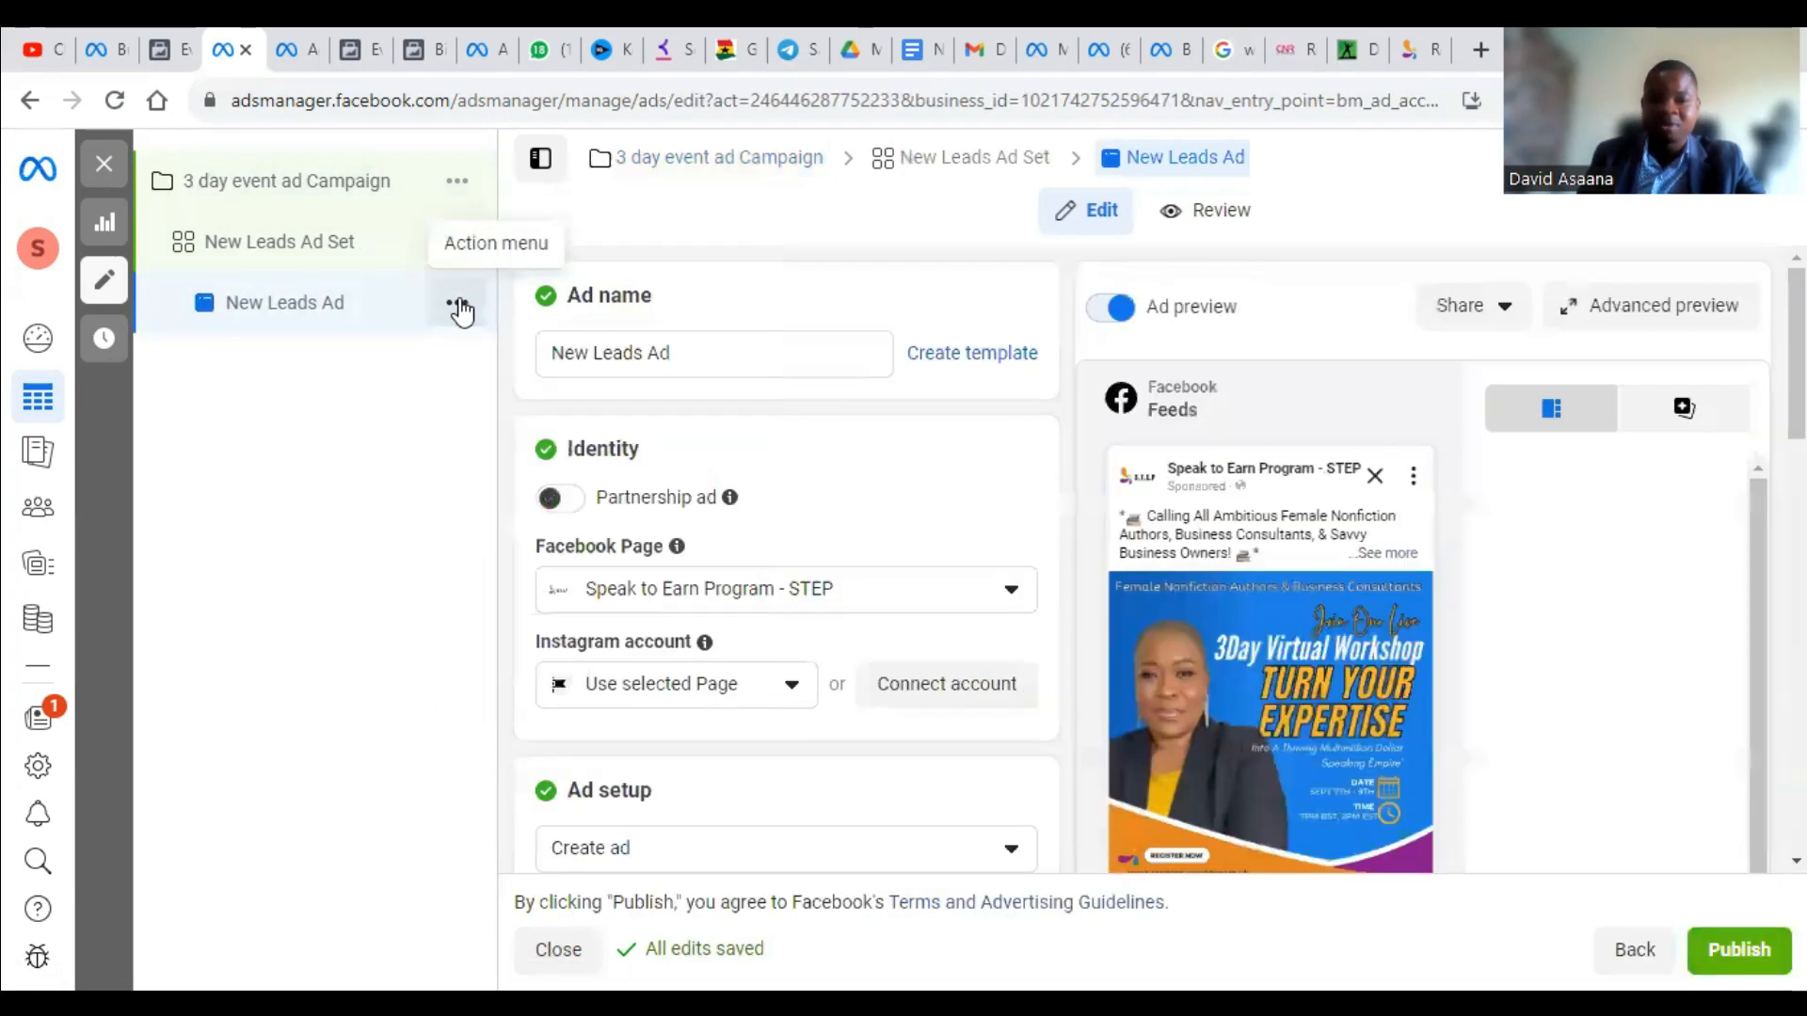
click(459, 320)
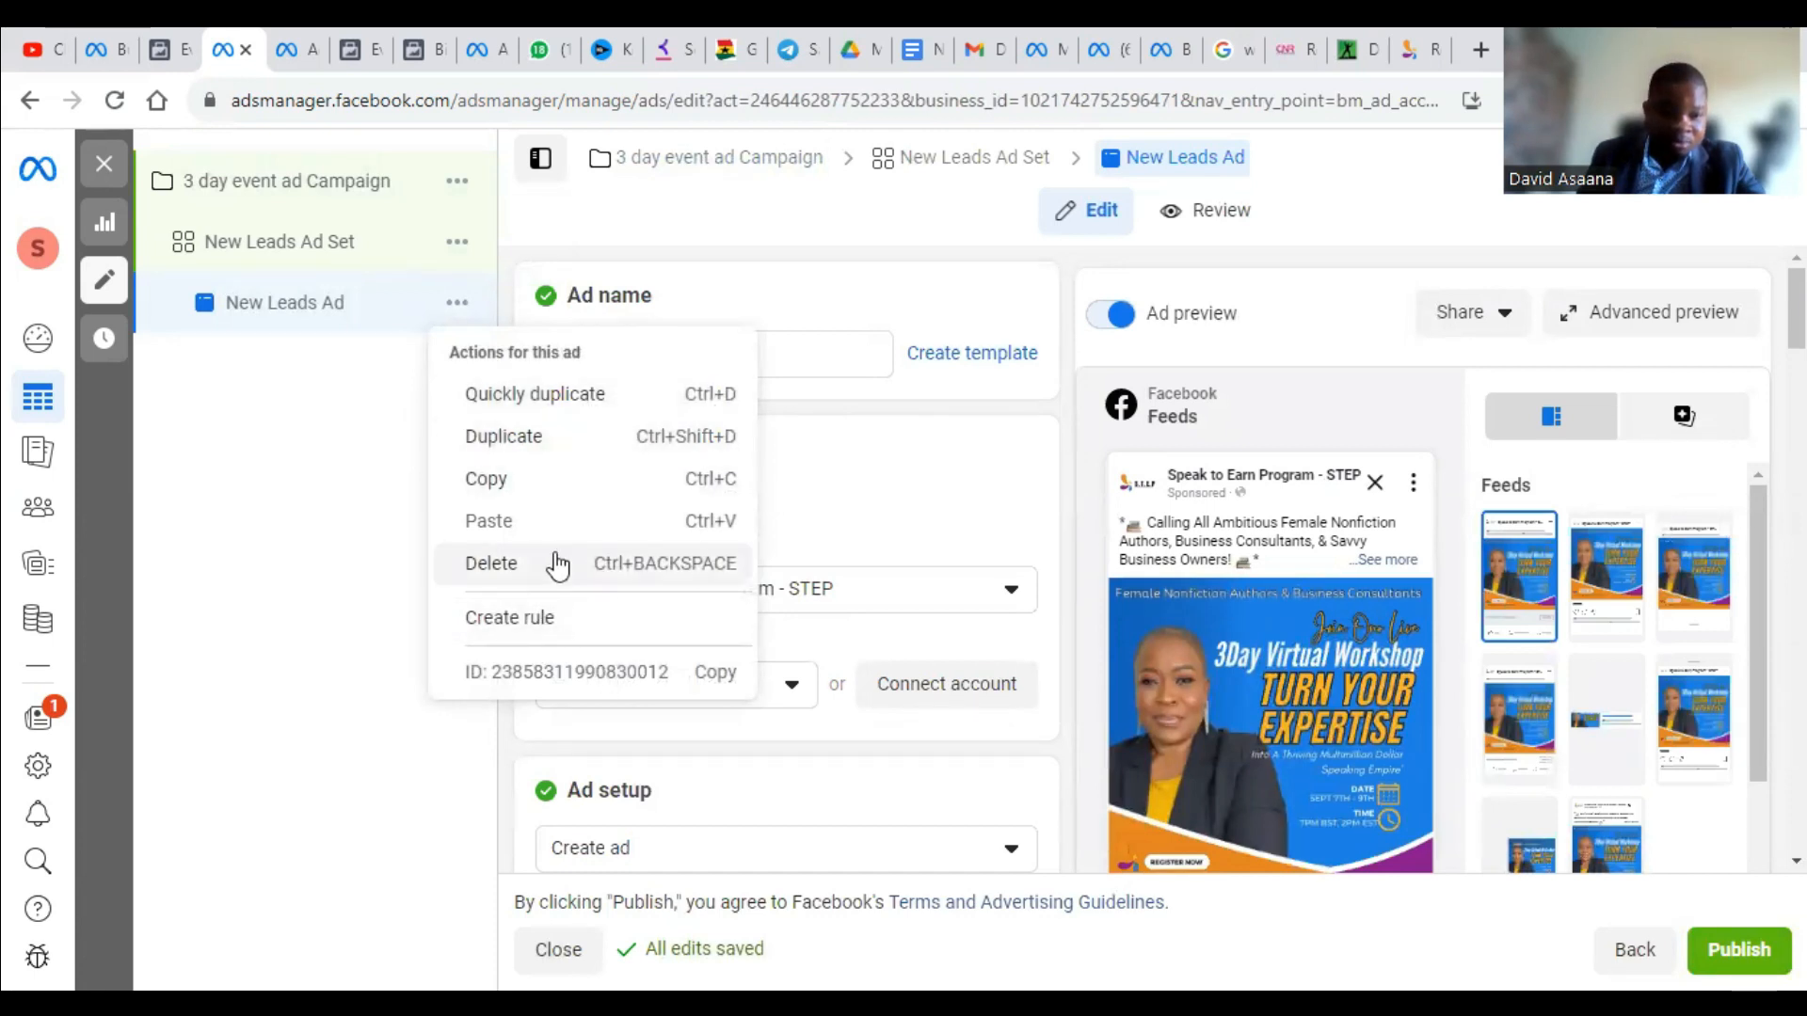
click(353, 538)
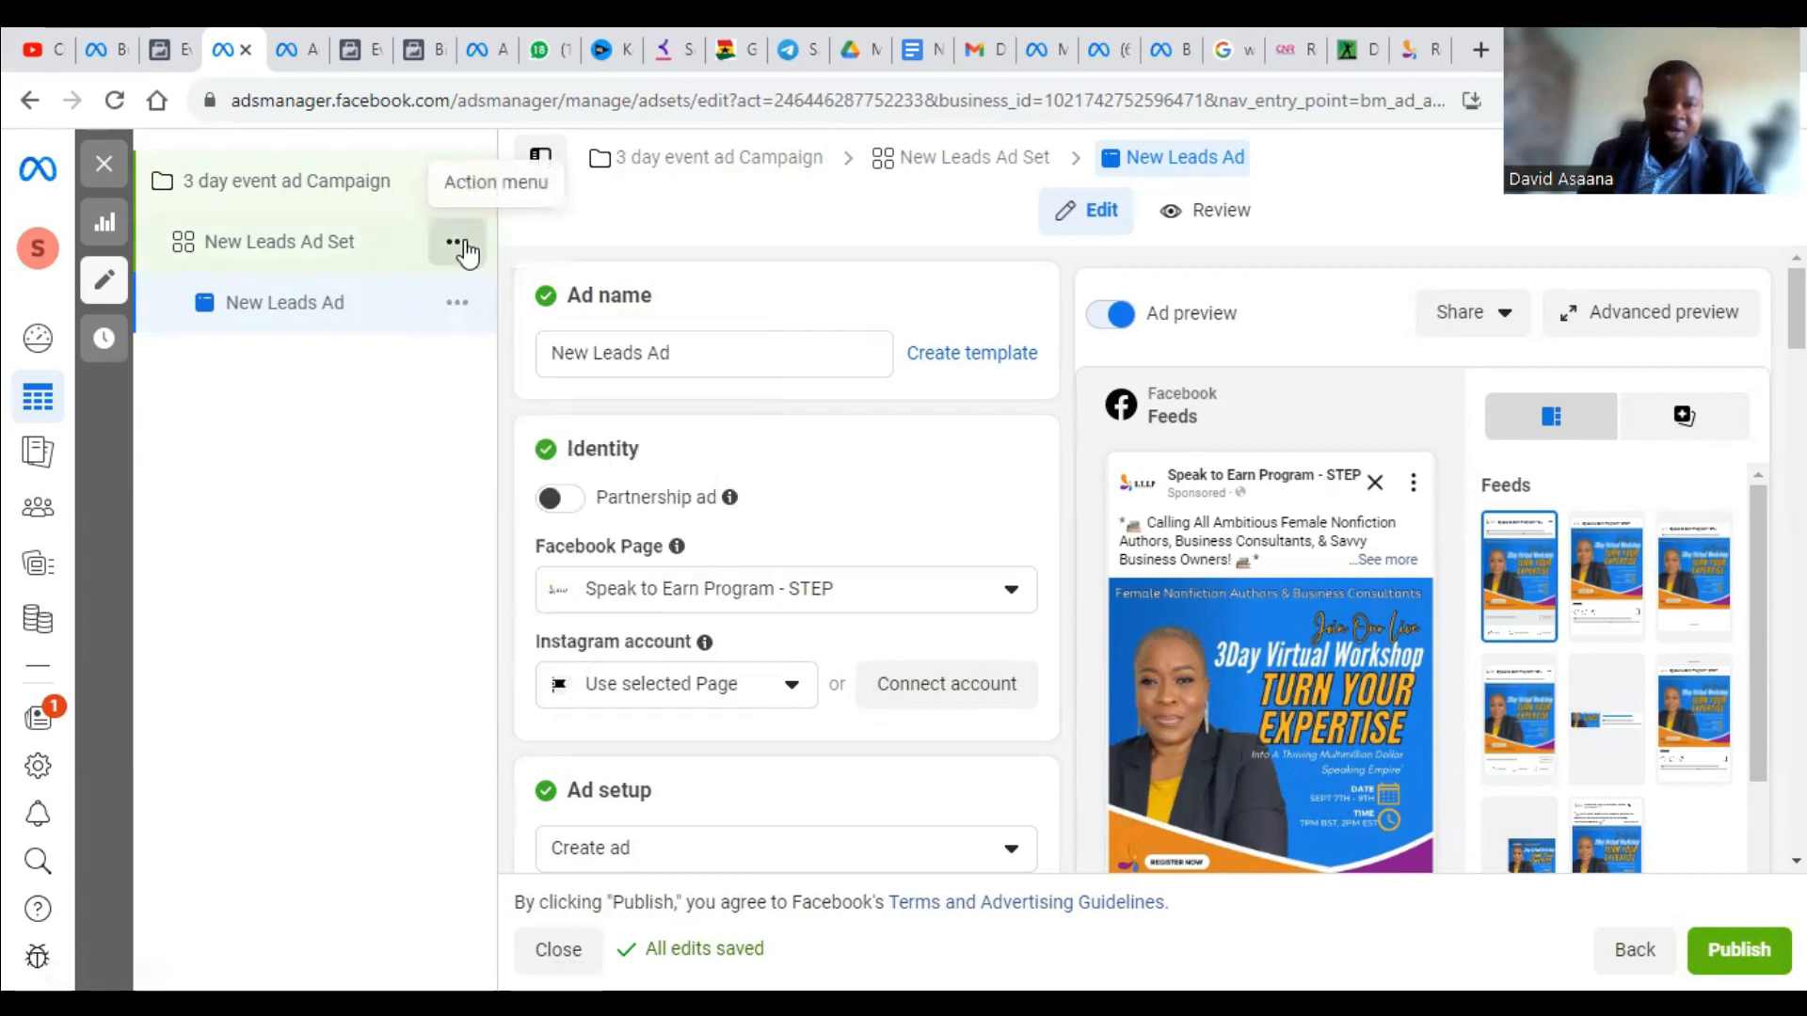
click(452, 247)
click(456, 245)
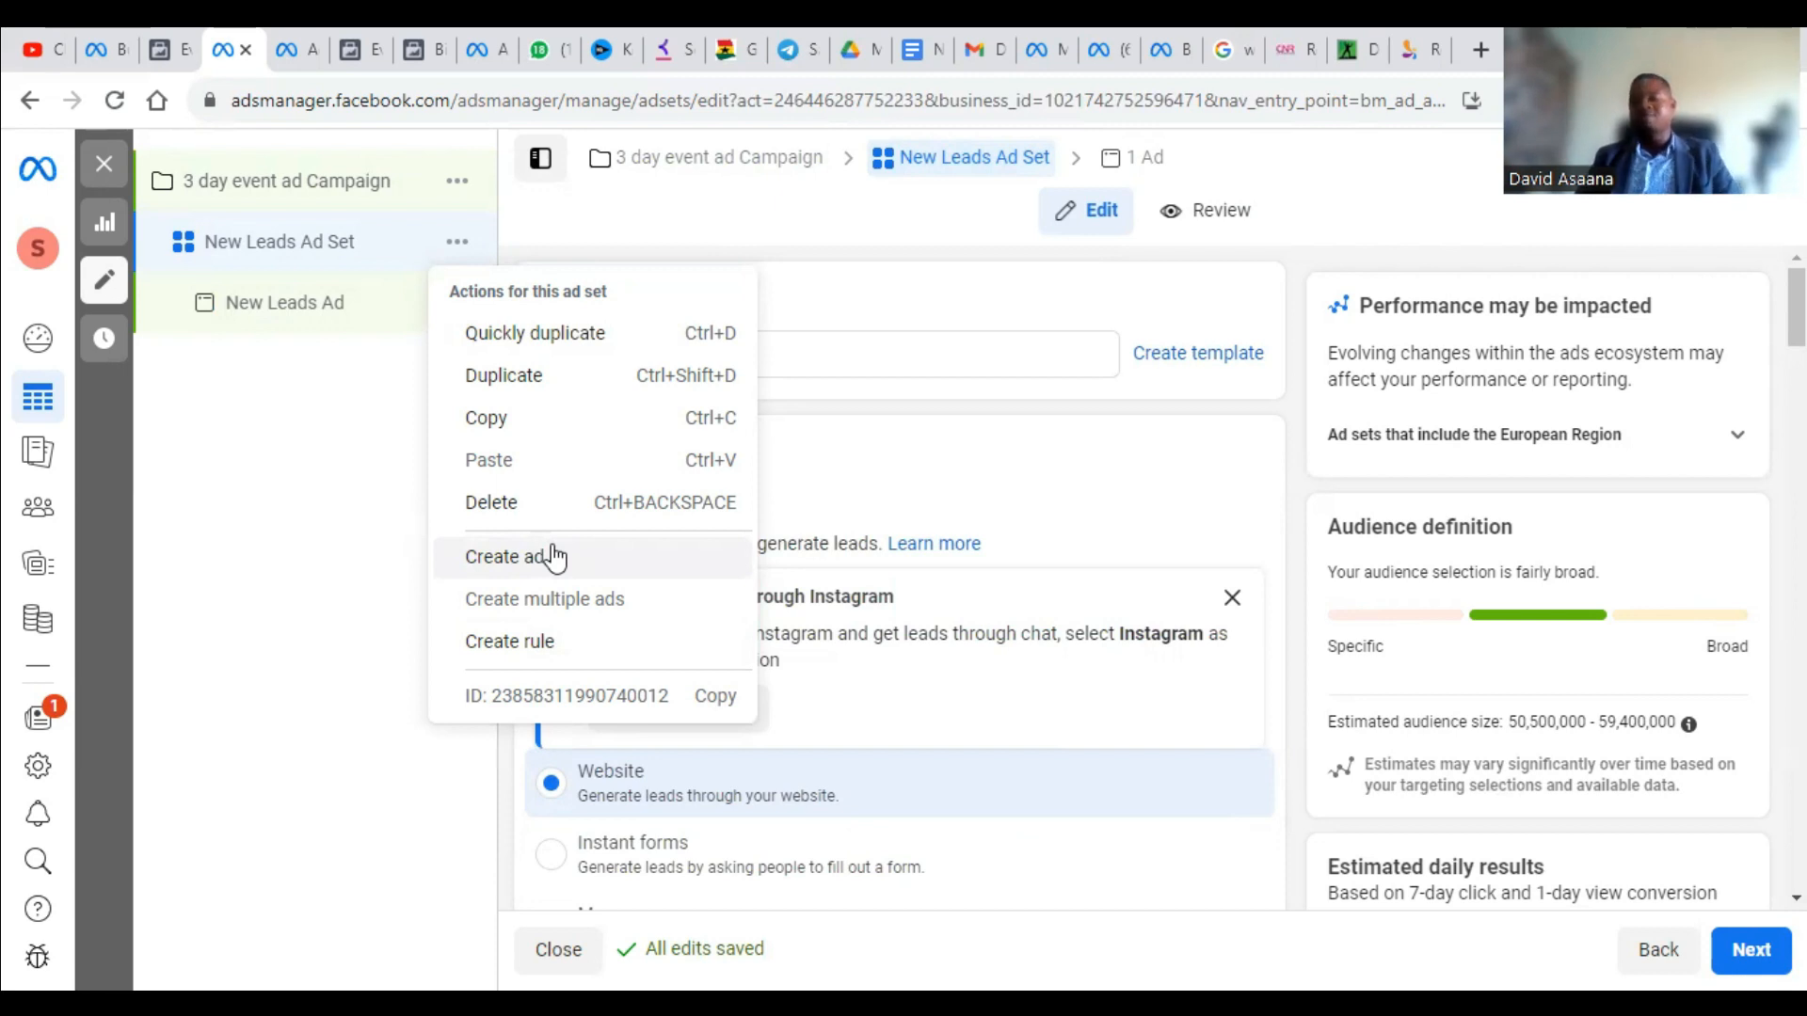
click(307, 461)
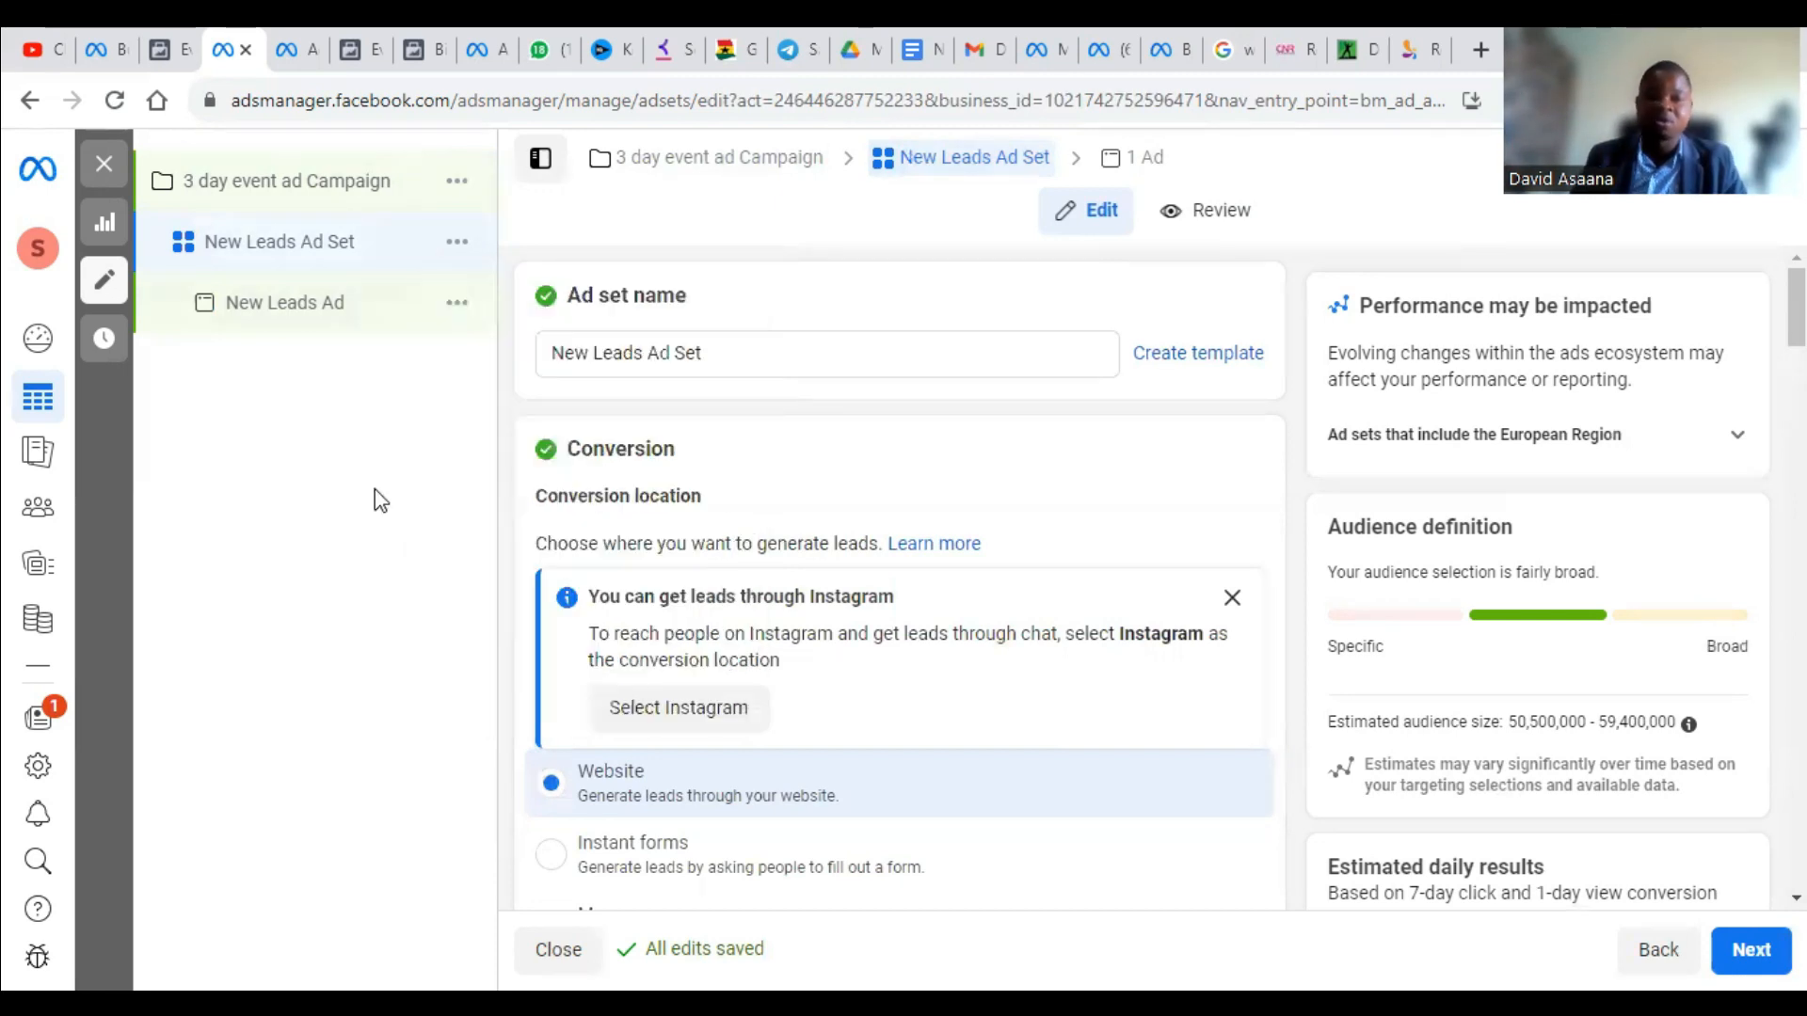